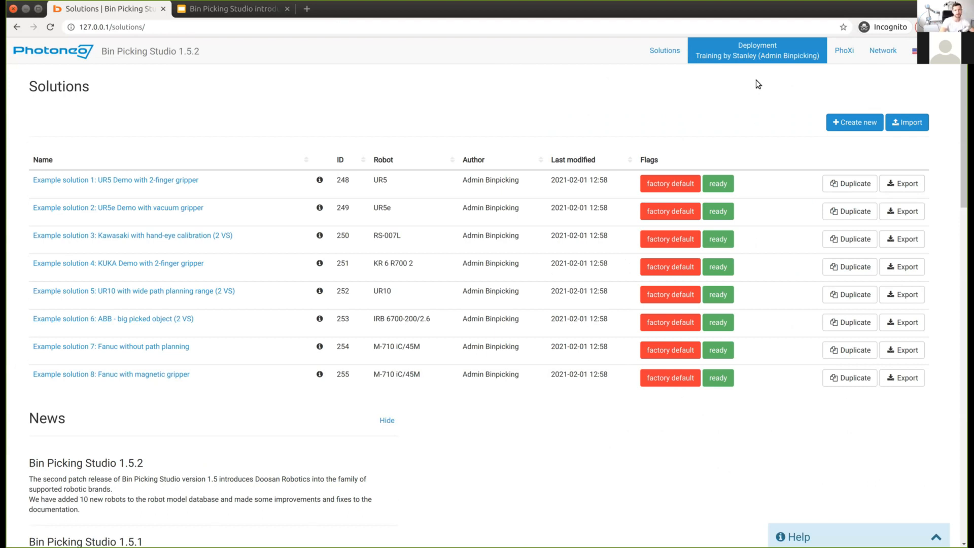
# Step: Log out, then sign back in with the studio account's e-mail and password
pyautogui.click(944, 50)
pyautogui.click(832, 179)
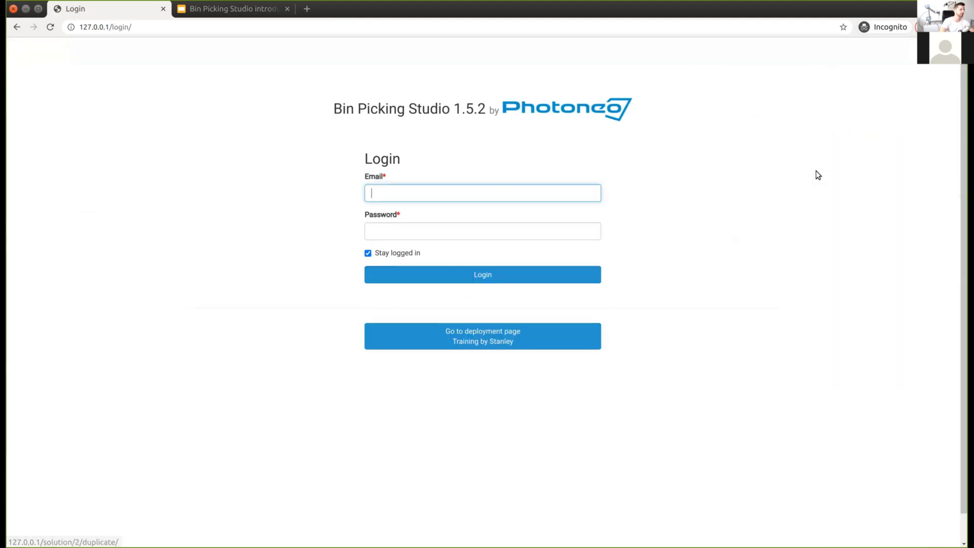
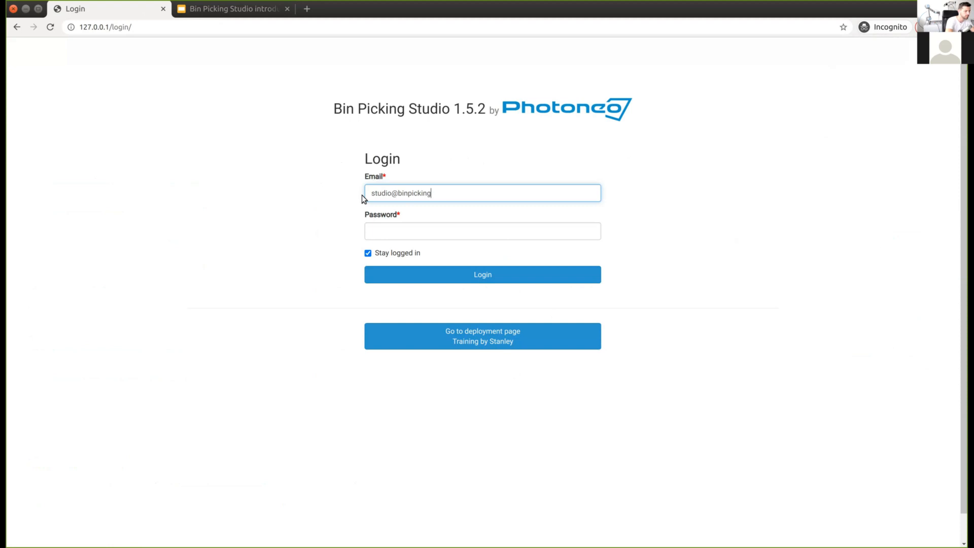
pyautogui.press('Tab')
pyautogui.write('••••••')
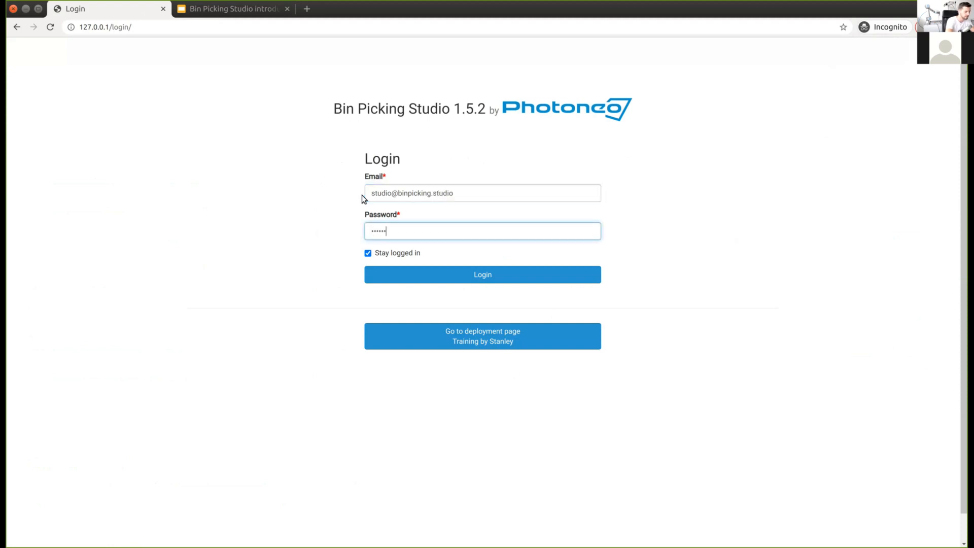
pyautogui.write('••••••')
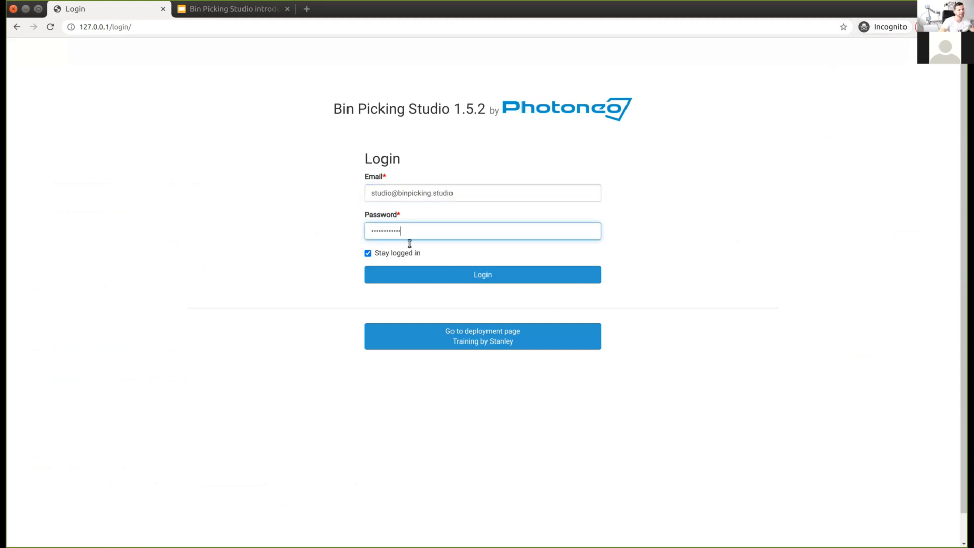
pyautogui.click(468, 272)
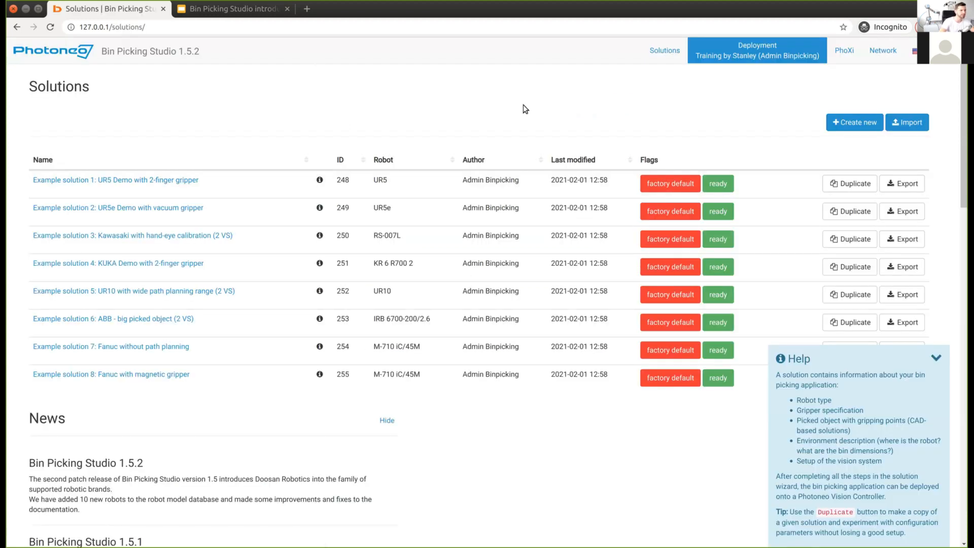
# Step: Reload the Solutions list and open Example solutions 1, 2 and 3 in separate tabs
pyautogui.click(659, 52)
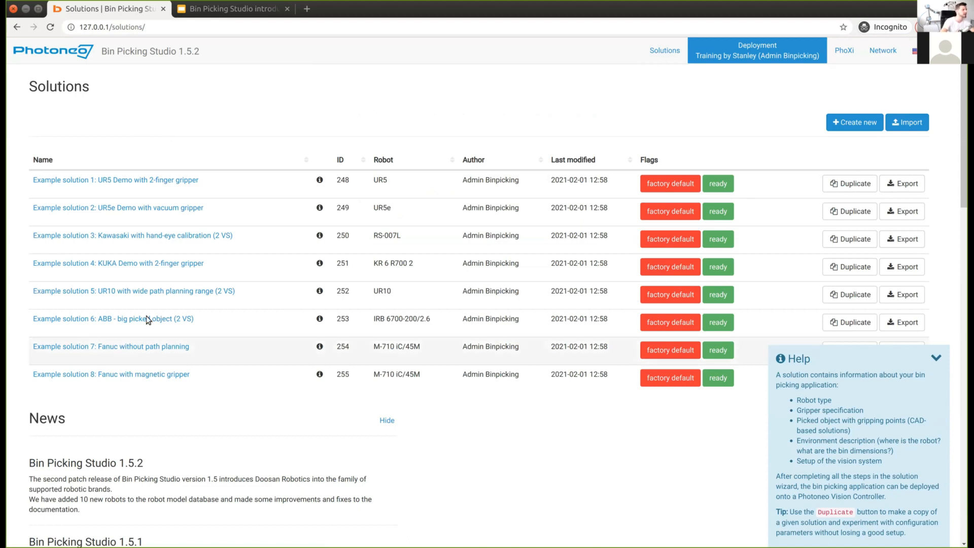
pyautogui.click(137, 176)
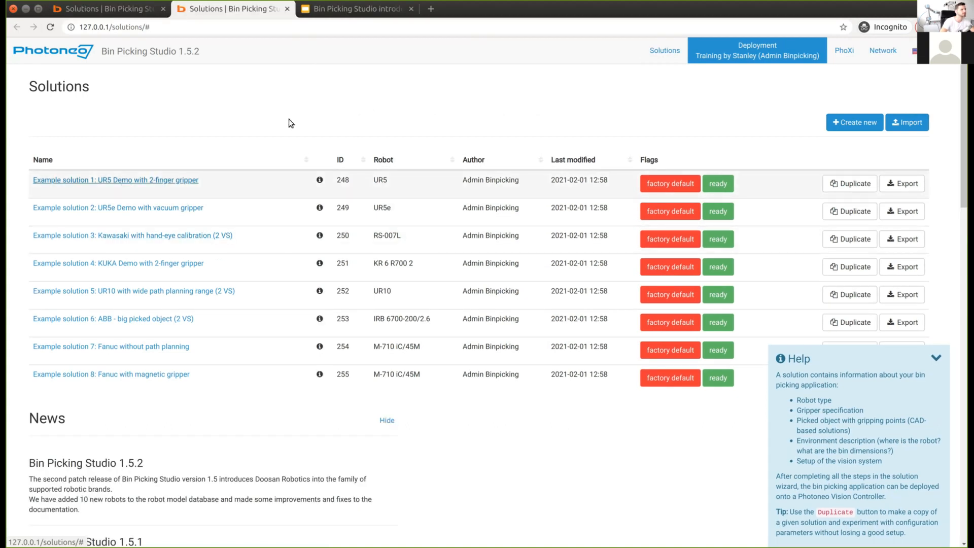
pyautogui.middleClick(158, 212)
pyautogui.middleClick(212, 235)
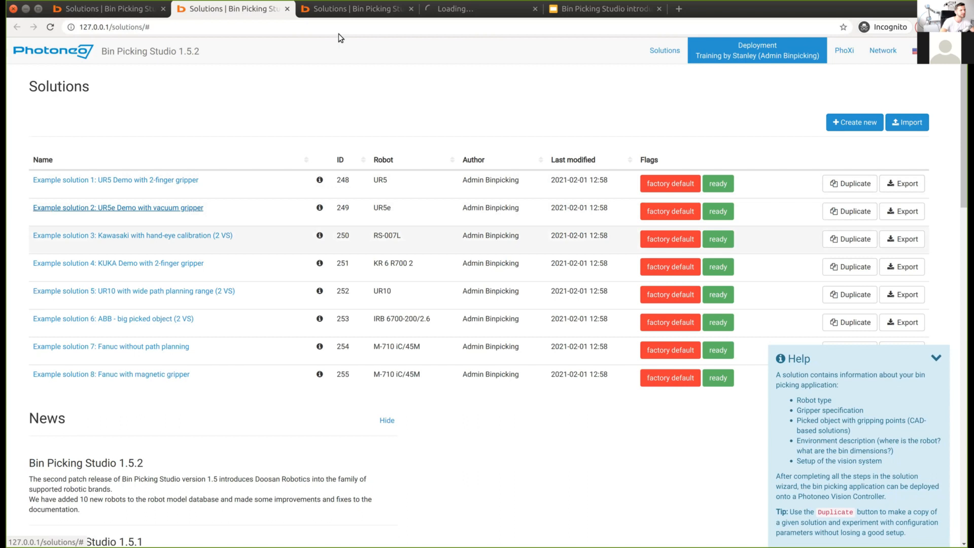
pyautogui.click(445, 10)
pyautogui.click(279, 9)
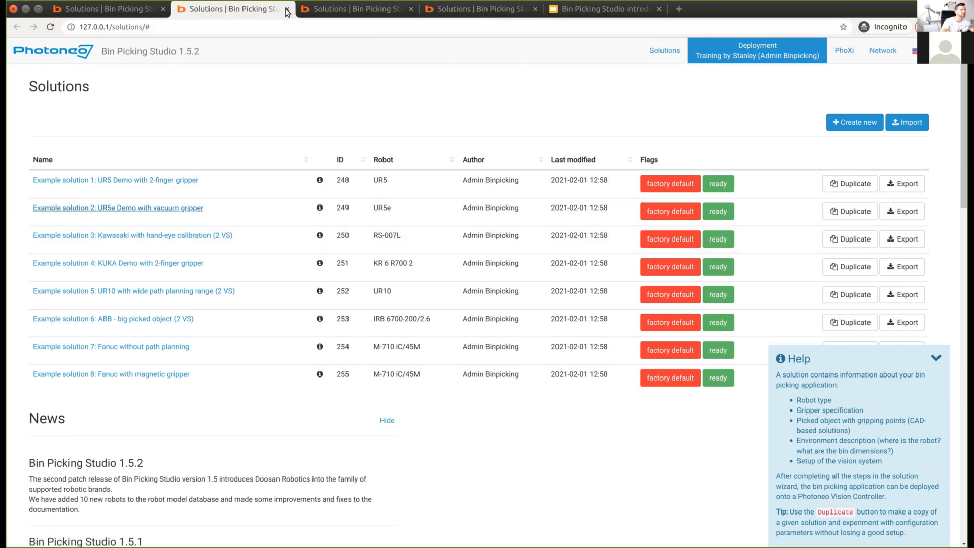
# Step: Close the three extra solution tabs and collapse the Help notes section
pyautogui.click(287, 9)
pyautogui.click(288, 9)
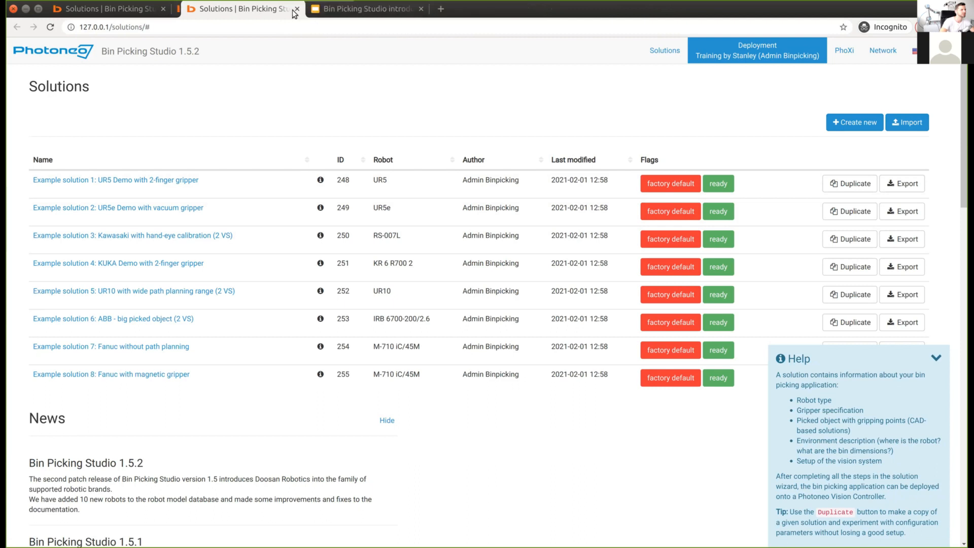
pyautogui.click(297, 9)
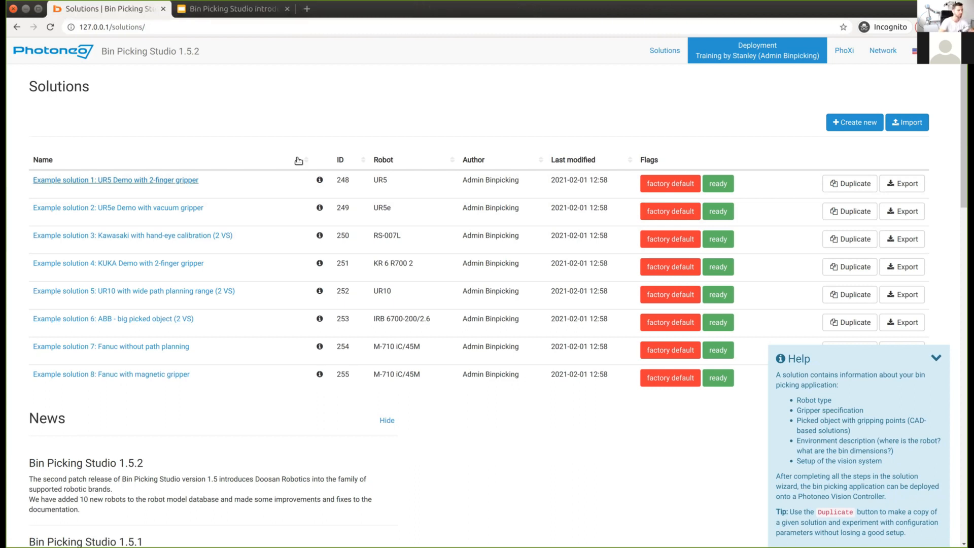
pyautogui.scroll(-5, 406, 509)
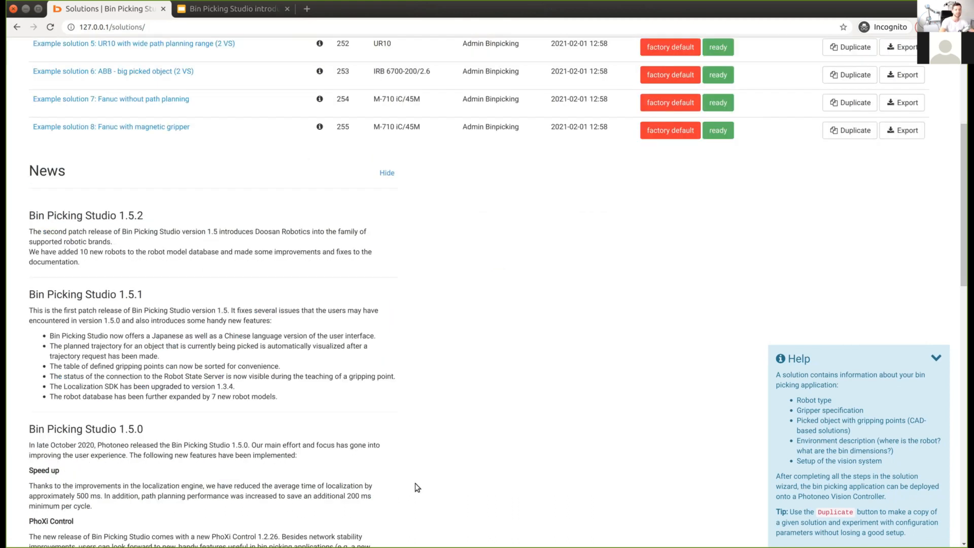
pyautogui.scroll(5, 455, 419)
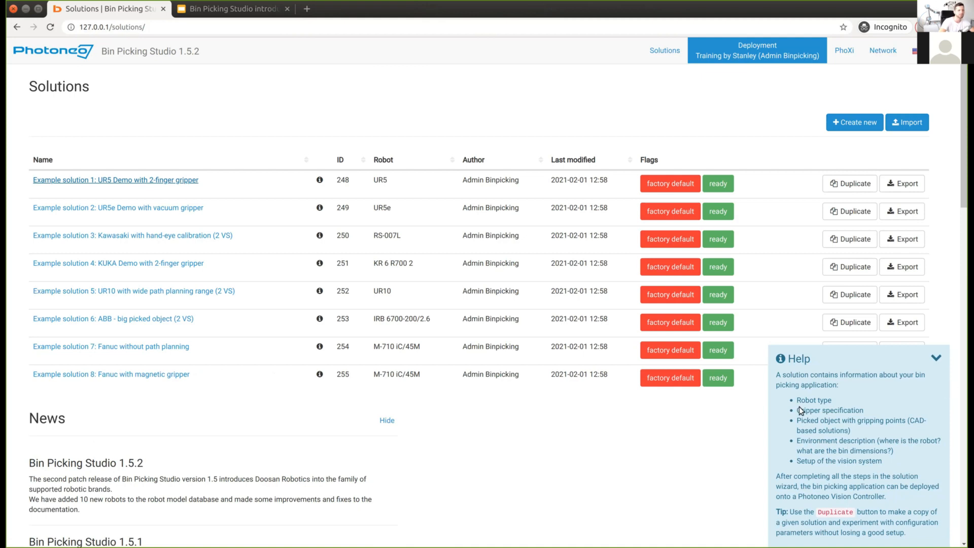
pyautogui.click(715, 437)
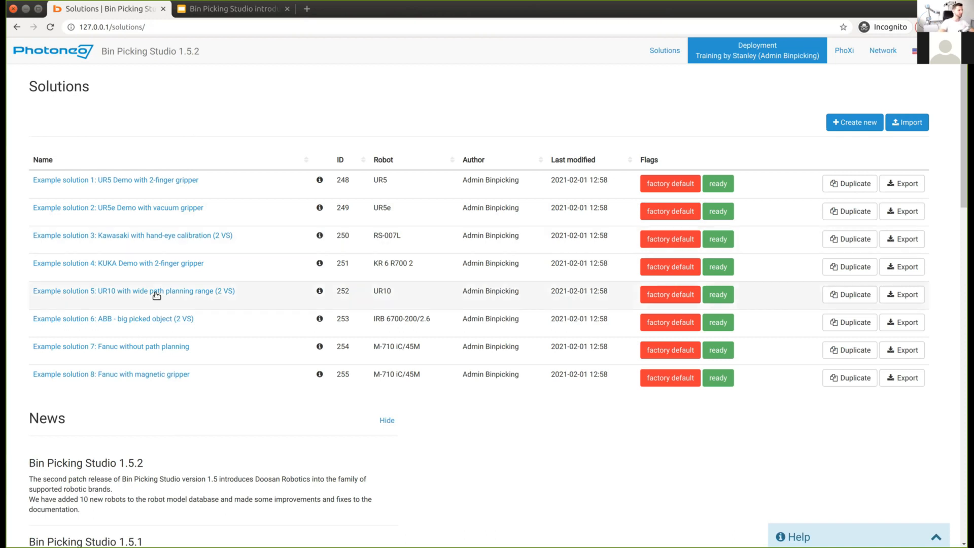
# Step: Duplicate Example solution 5, keeping its prefilled copy name
pyautogui.middleClick(110, 293)
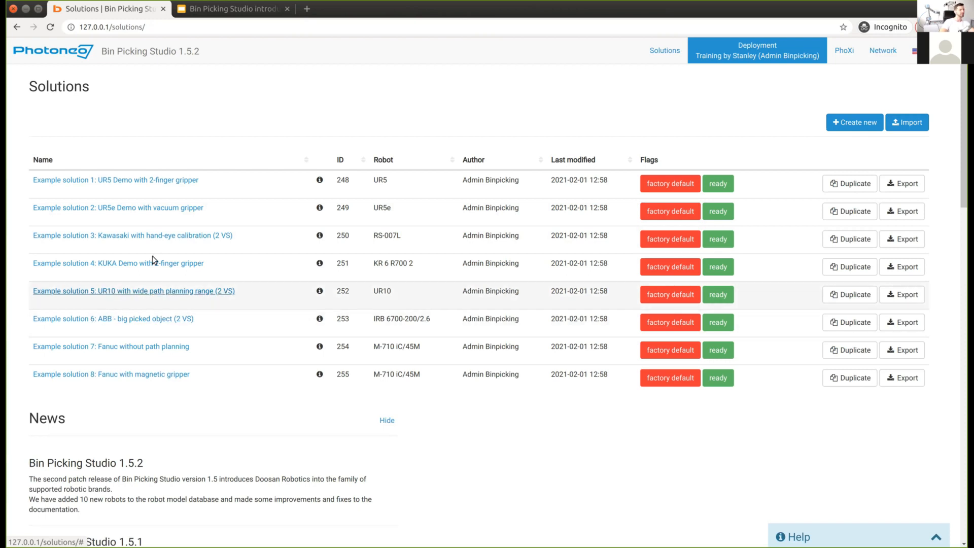
pyautogui.click(204, 10)
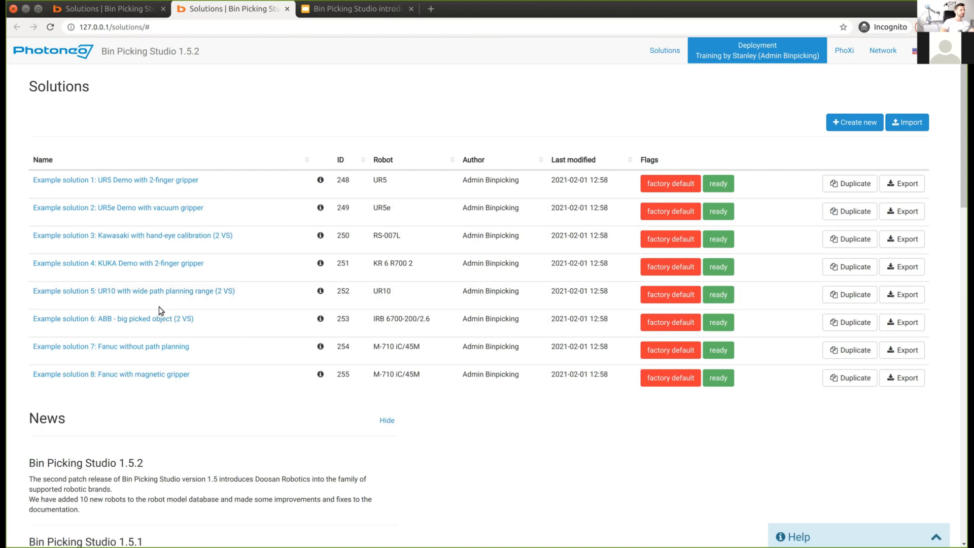
pyautogui.click(171, 291)
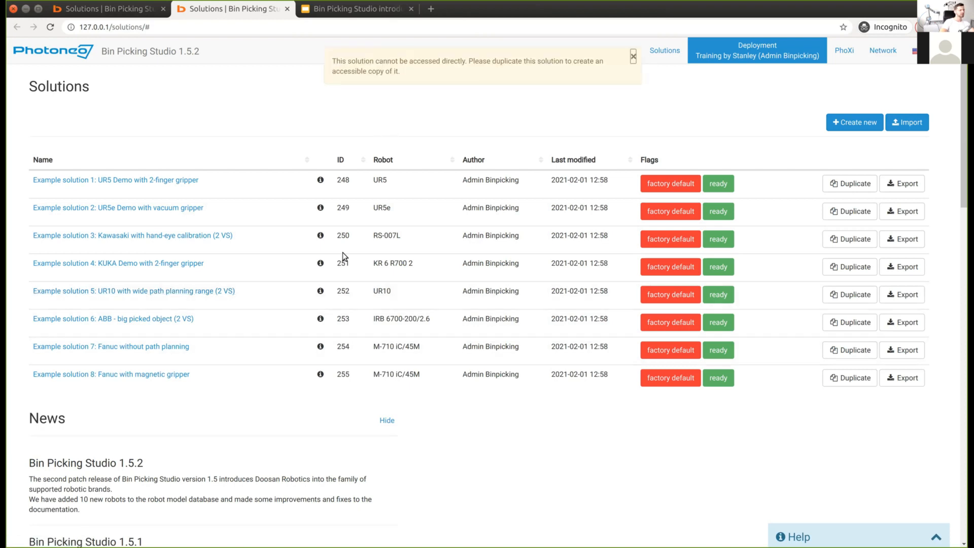
pyautogui.click(856, 295)
pyautogui.press('Return')
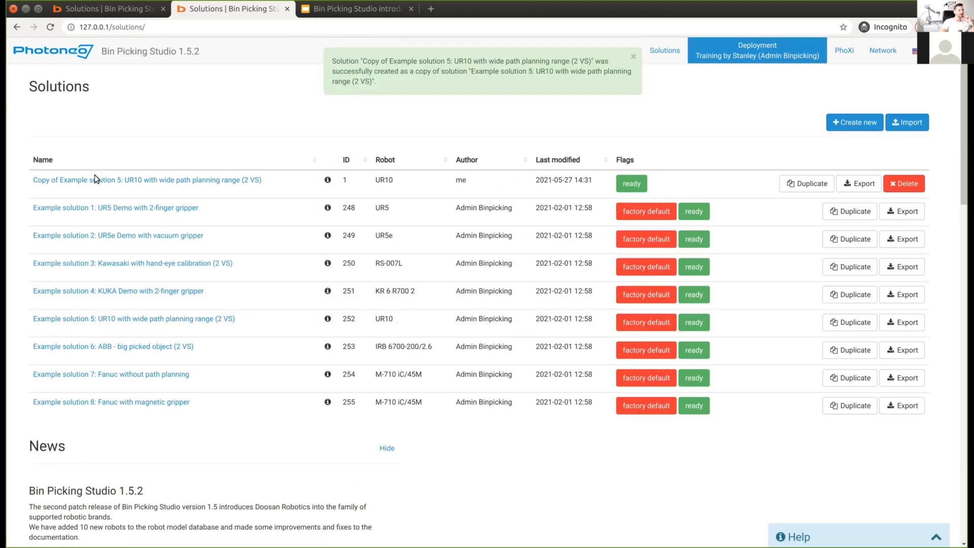
# Step: Review the copy's robot, gripper, picked object and gripping points, then close its tab
pyautogui.click(95, 179)
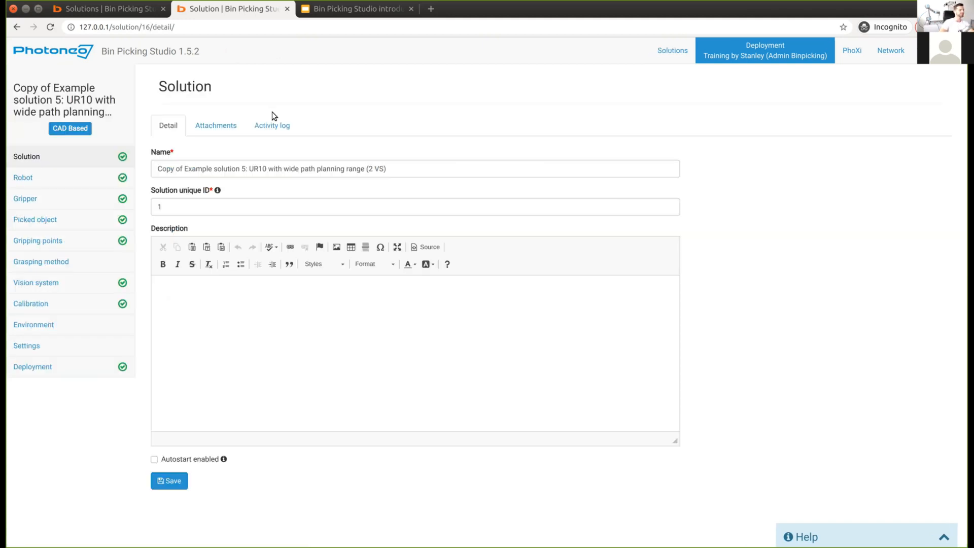
pyautogui.click(27, 178)
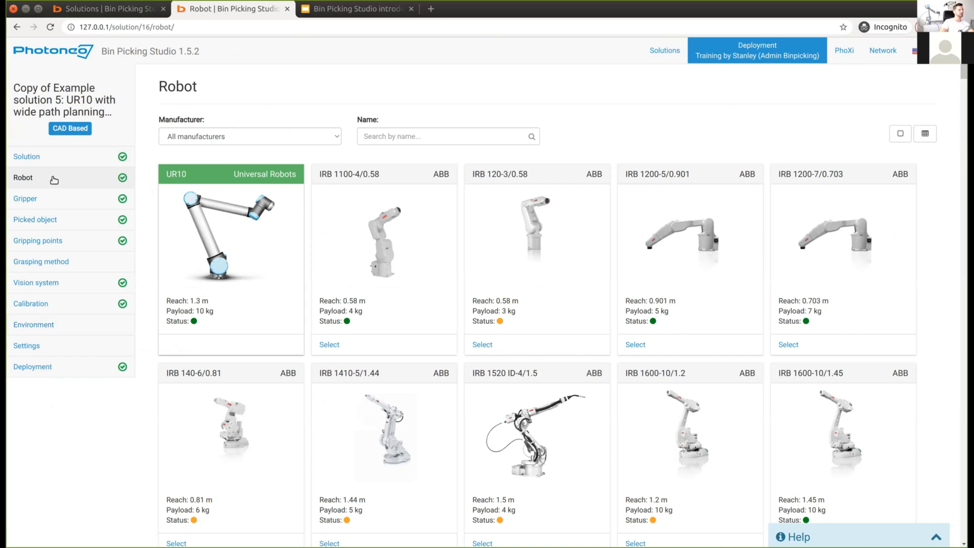
pyautogui.click(31, 200)
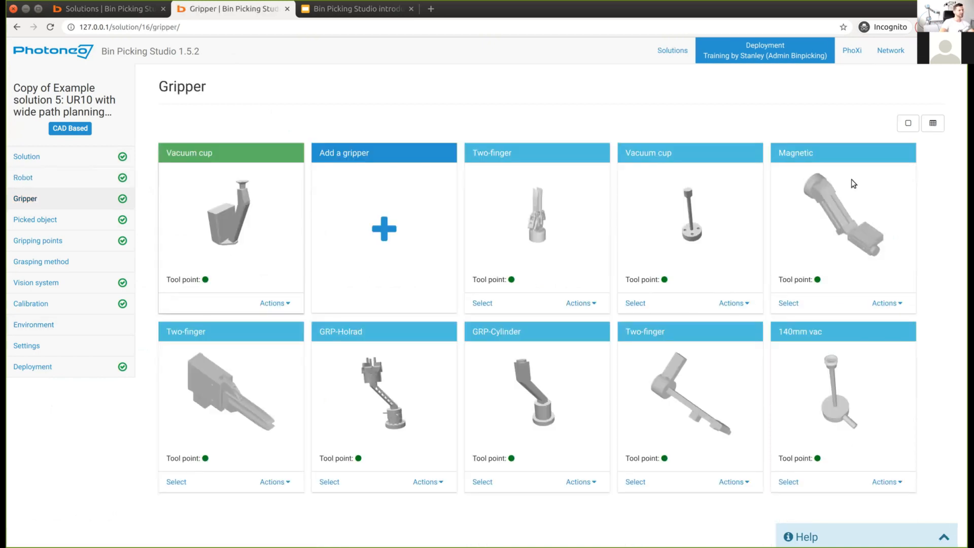
pyautogui.click(24, 220)
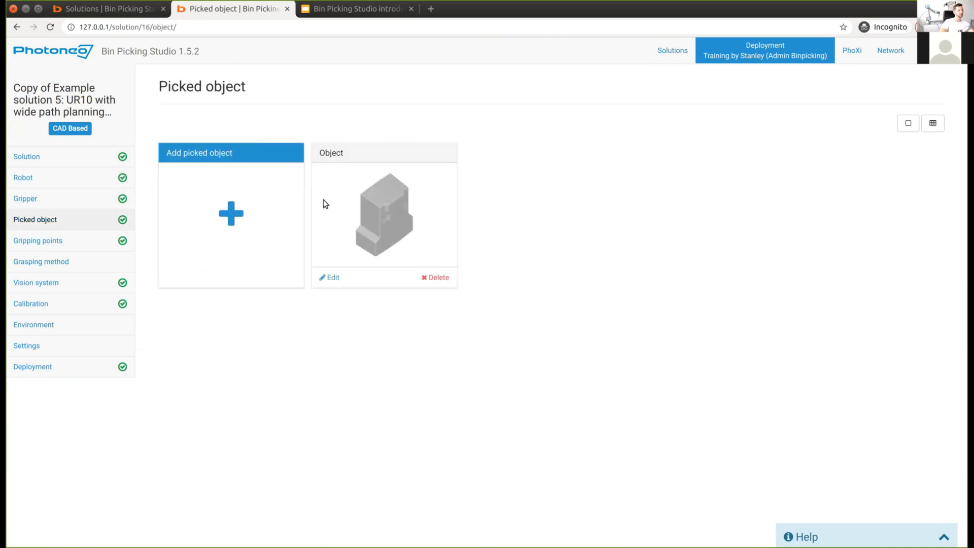
pyautogui.click(74, 242)
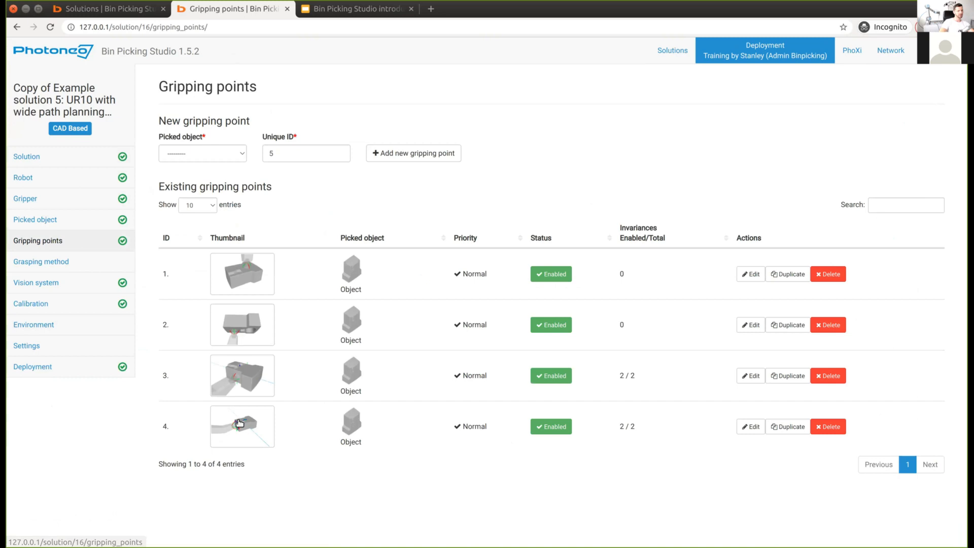
pyautogui.moveTo(236, 394)
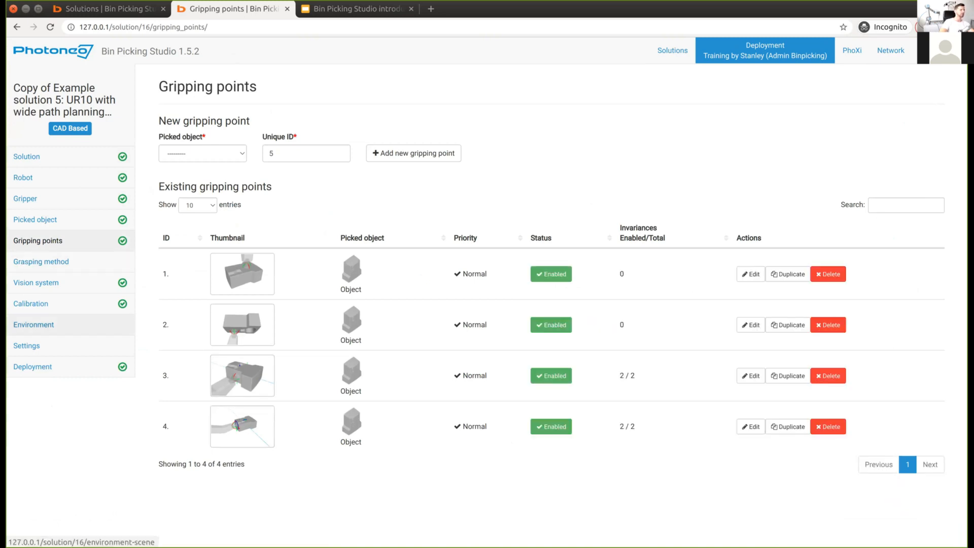
pyautogui.click(287, 9)
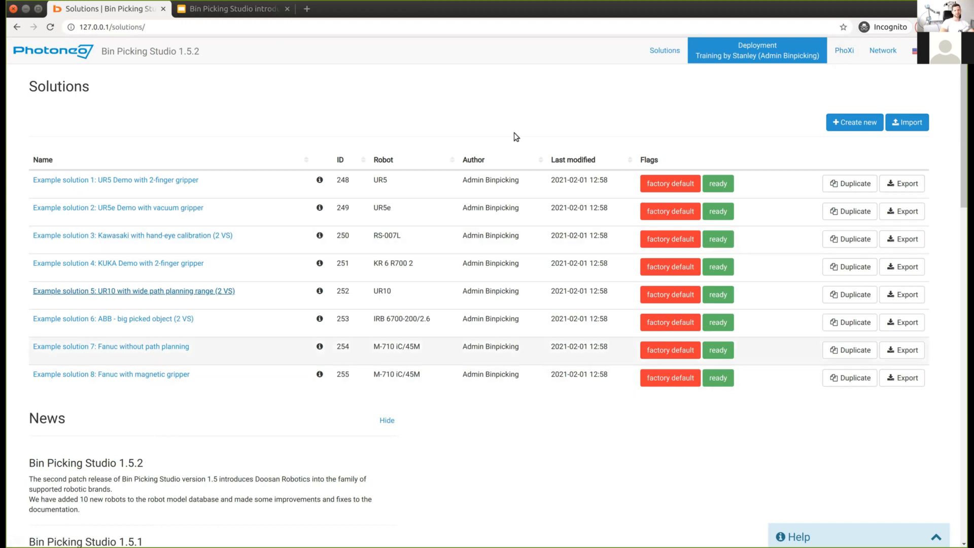
# Step: Create a new blank solution and name it 'BPS Webinar 27th May'
pyautogui.click(852, 124)
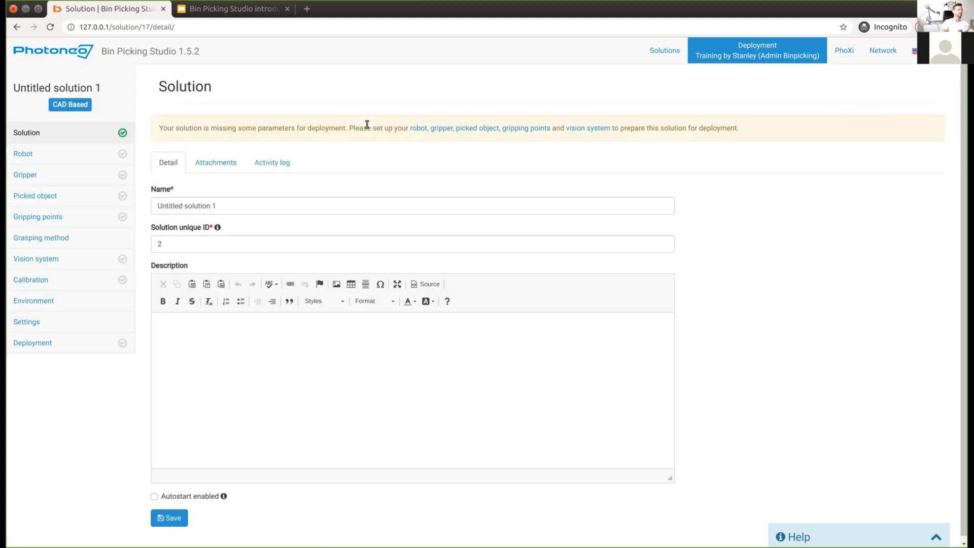
pyautogui.tripleClick(158, 202)
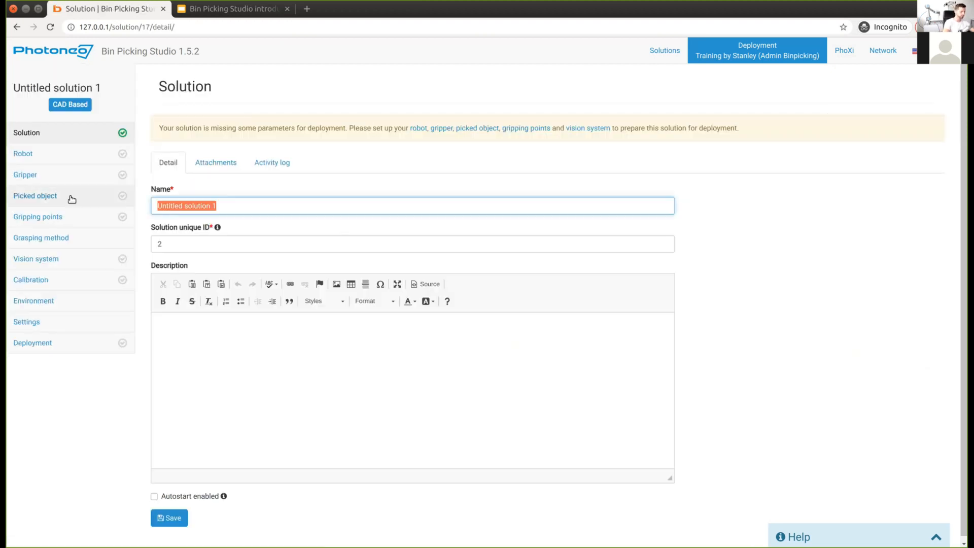
pyautogui.press('BackSpace')
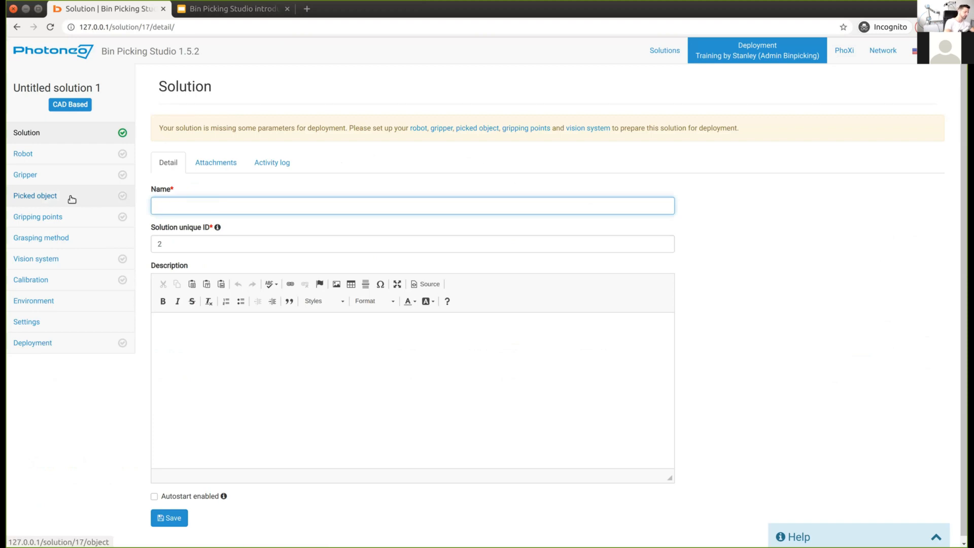
pyautogui.write('BPS Webinar 27th May')
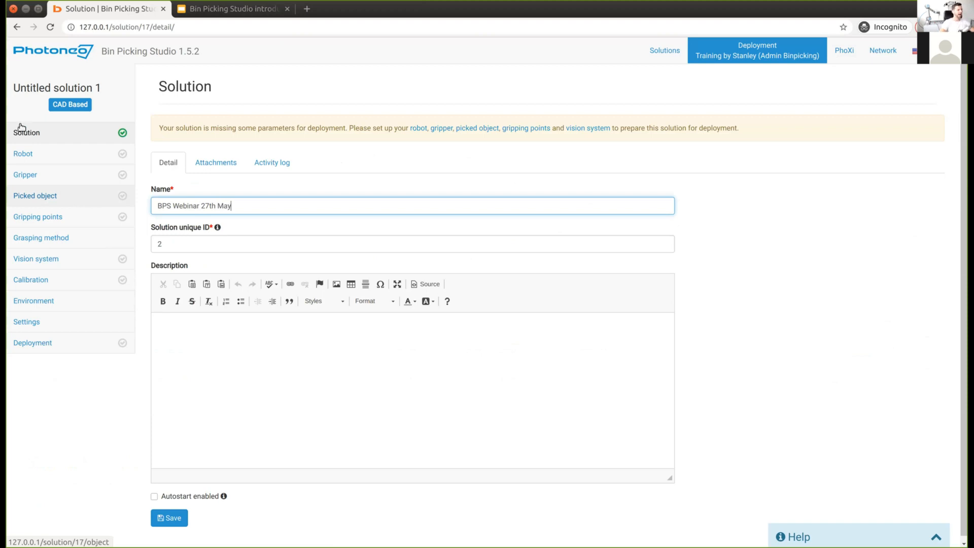
# Step: Add the description 'some deaningfull description' and save the solution
pyautogui.click(250, 398)
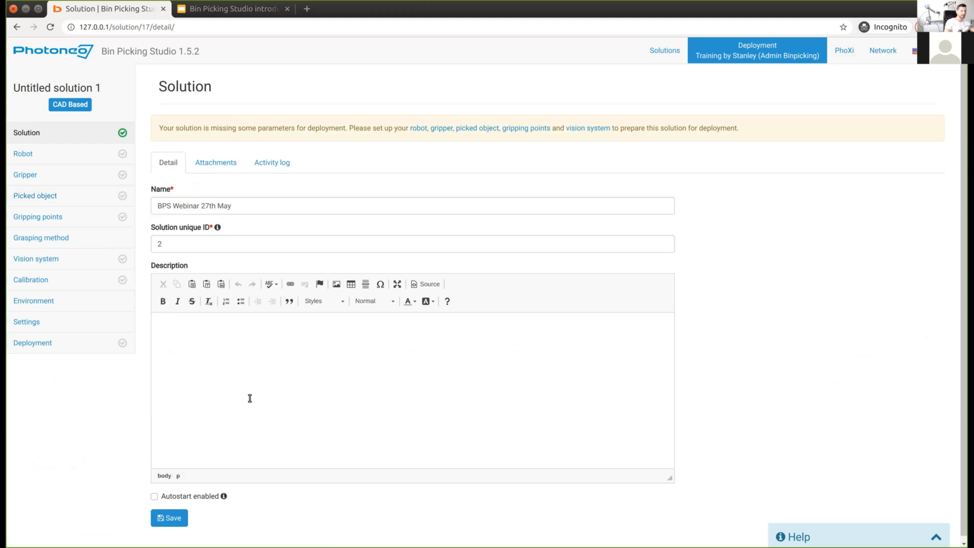
pyautogui.write('some d')
pyautogui.write('eaningfull description')
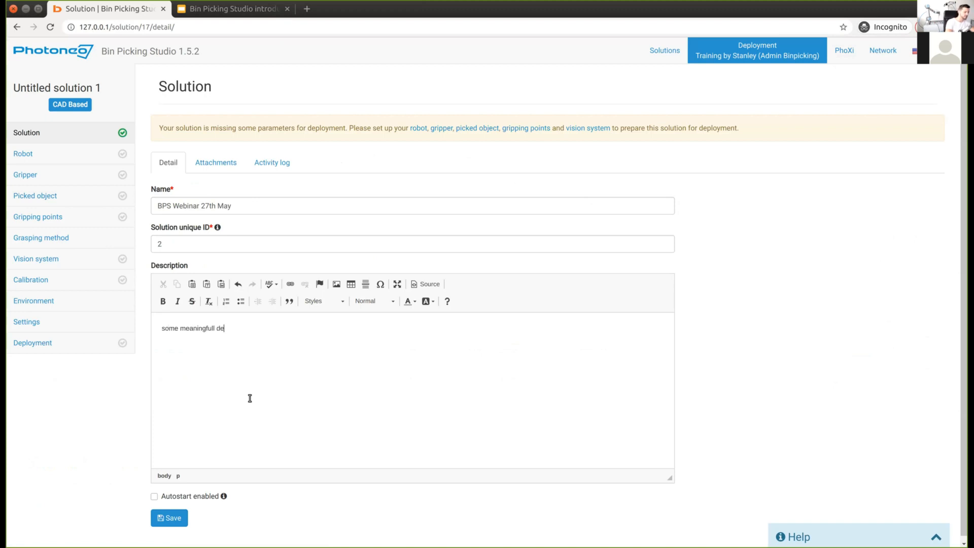
pyautogui.click(173, 518)
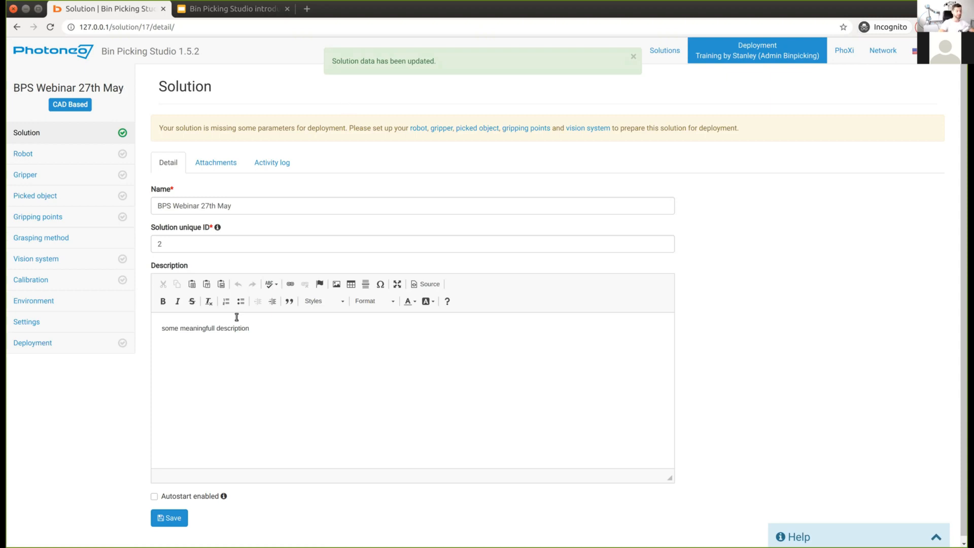
pyautogui.click(22, 153)
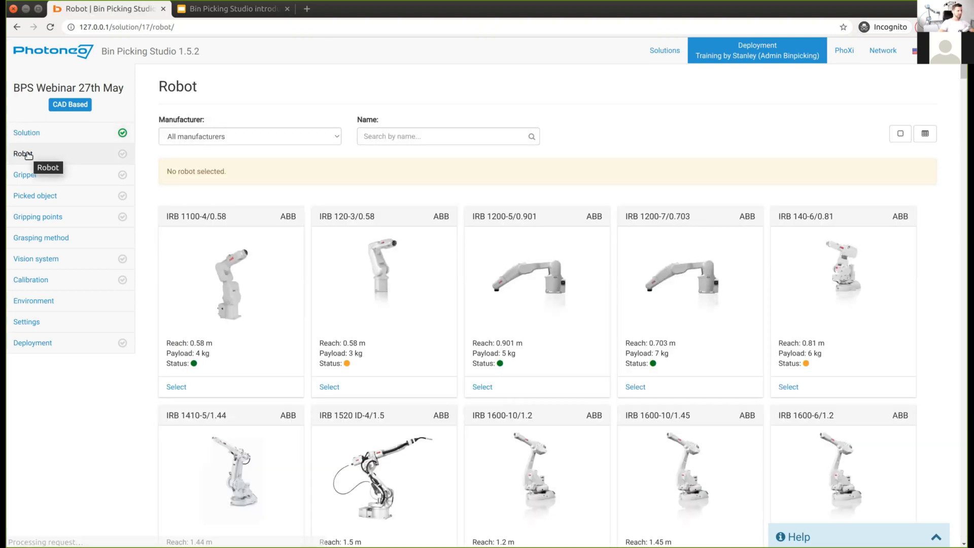
# Step: Filter robots to Universal Robots, search 'ur5e' and select the UR5e model
pyautogui.click(208, 143)
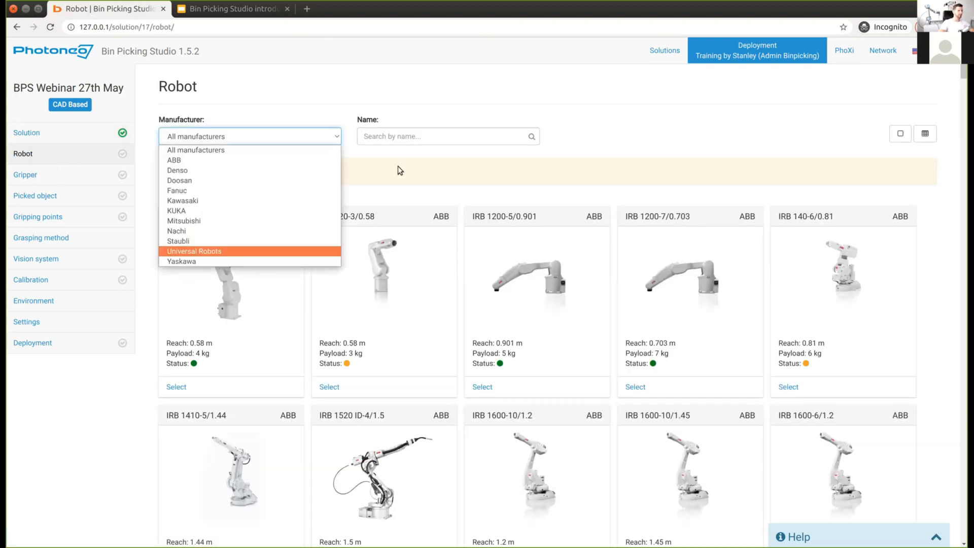
pyautogui.press('Return')
pyautogui.click(400, 137)
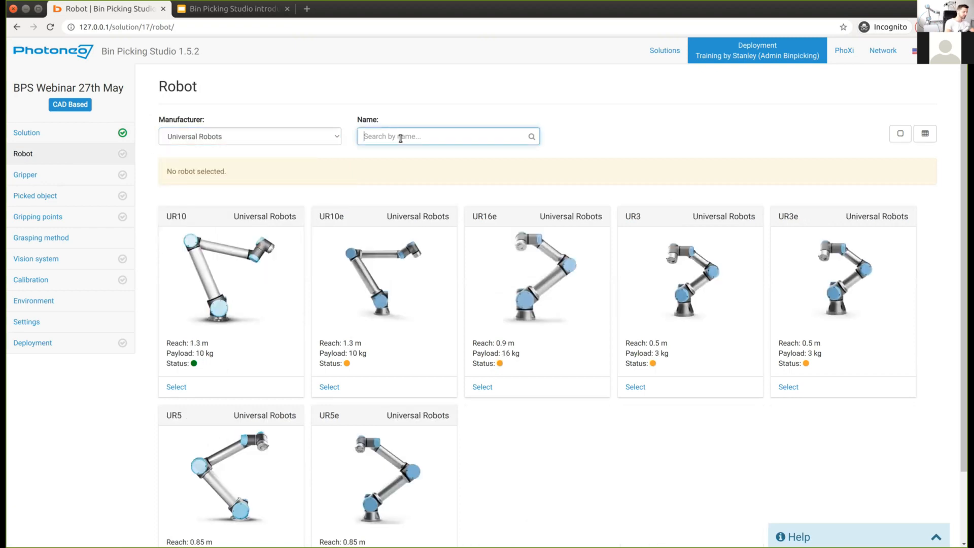
pyautogui.write('ur%e')
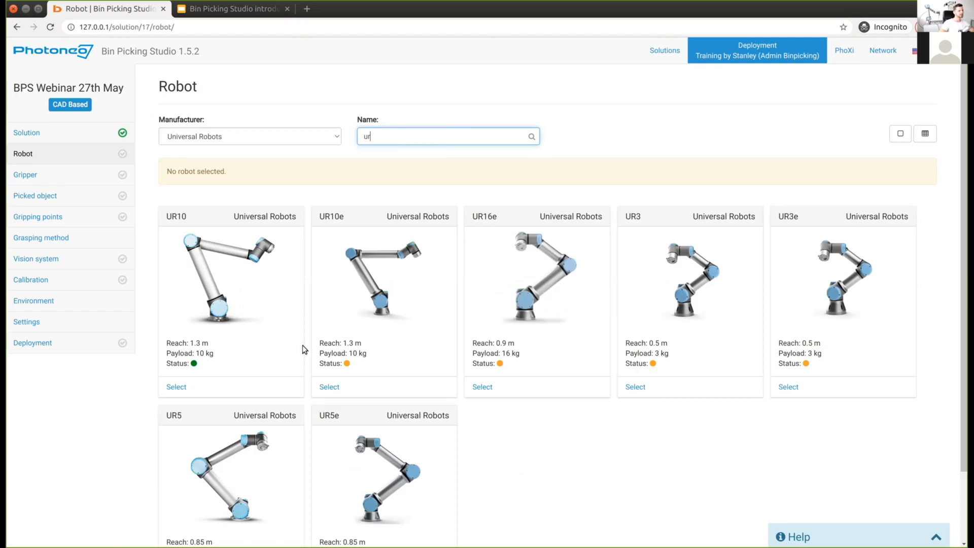
pyautogui.write('5e')
pyautogui.click(175, 388)
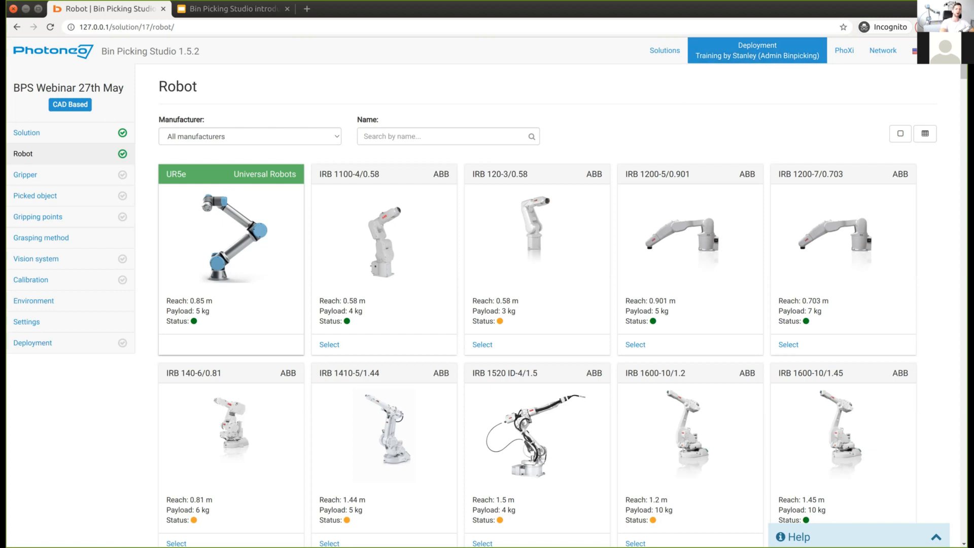
pyautogui.click(945, 50)
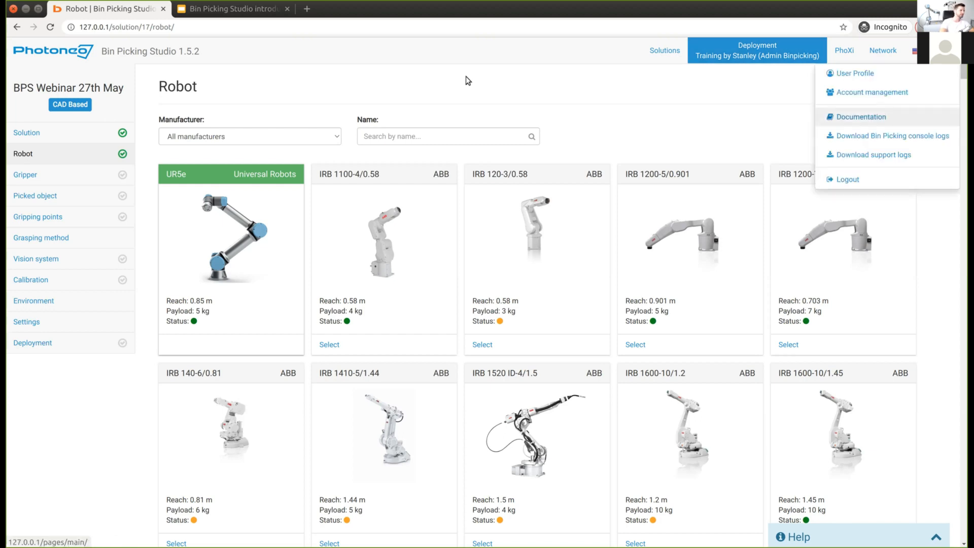
# Step: Open the Documentation's Universal Robots setup tutorial and scroll through it
pyautogui.click(861, 117)
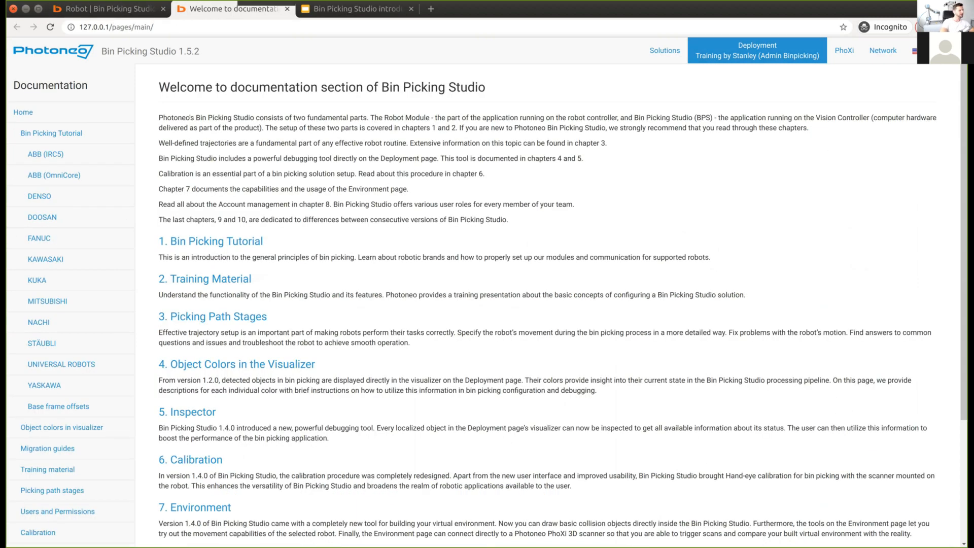
pyautogui.click(105, 356)
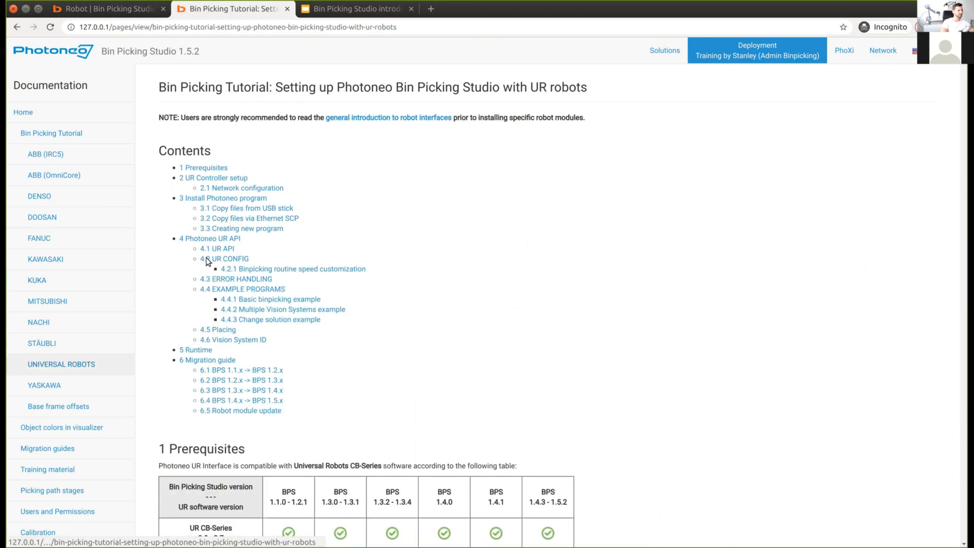
pyautogui.scroll(-3, 329, 175)
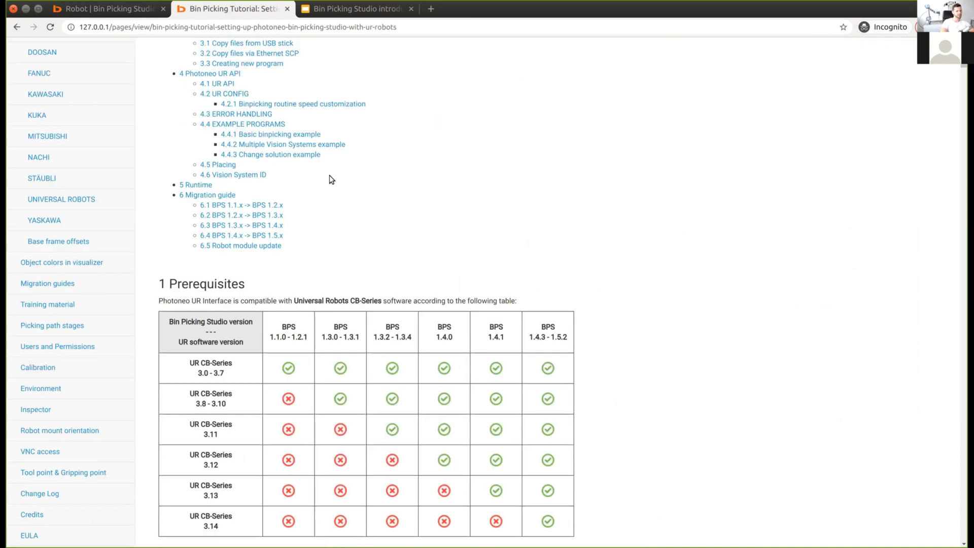
pyautogui.scroll(-12, 327, 176)
pyautogui.scroll(-5, 326, 176)
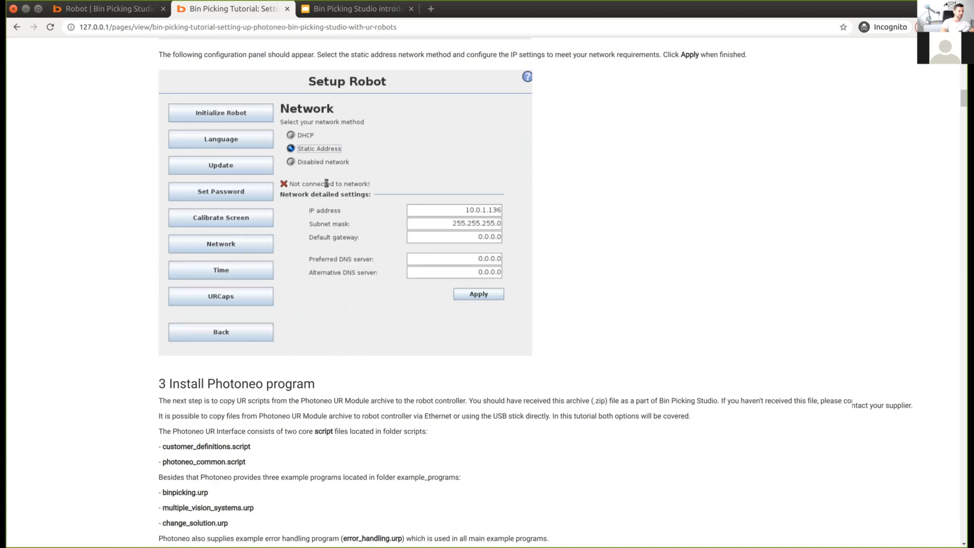
pyautogui.scroll(-10, 327, 183)
pyautogui.scroll(-20, 327, 182)
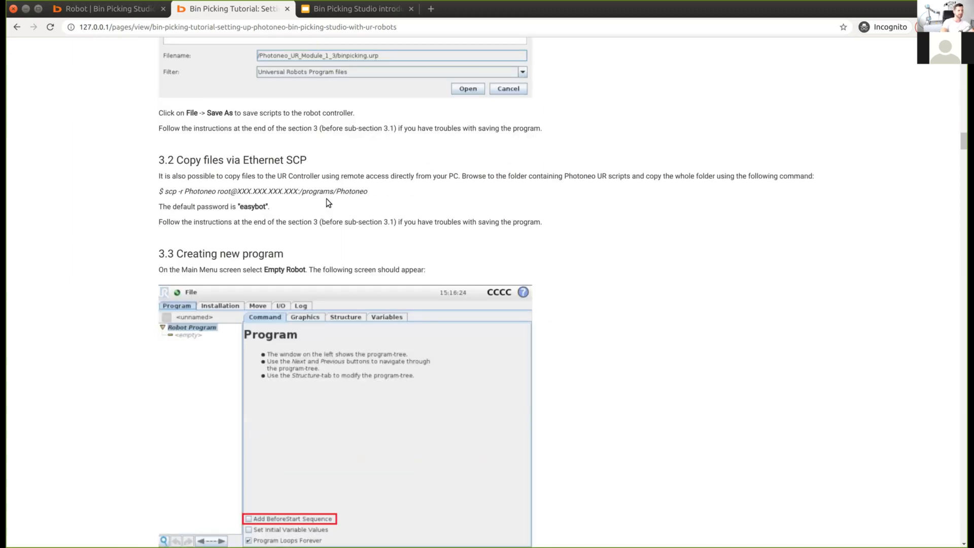
pyautogui.scroll(-4, 327, 201)
pyautogui.scroll(15, 327, 200)
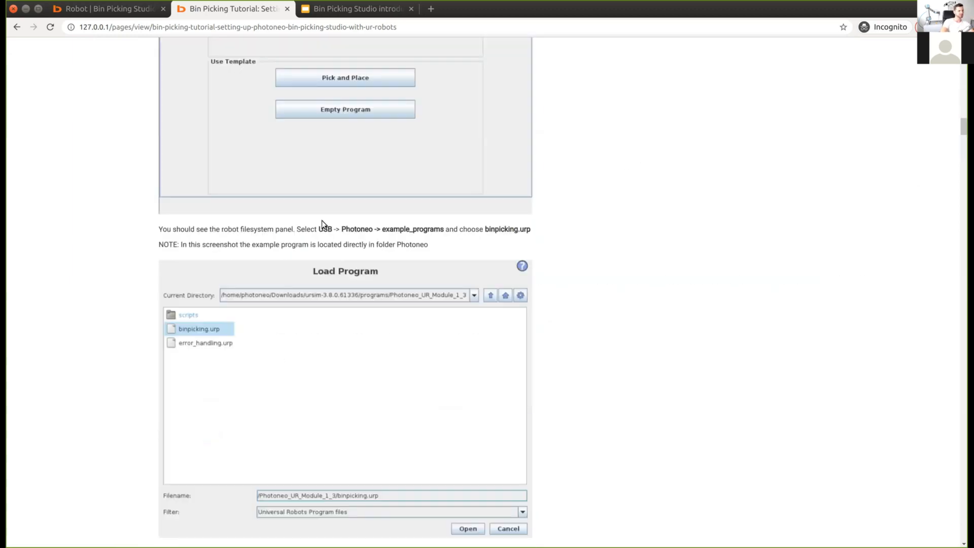
pyautogui.scroll(4, 321, 220)
pyautogui.scroll(-5, 224, 275)
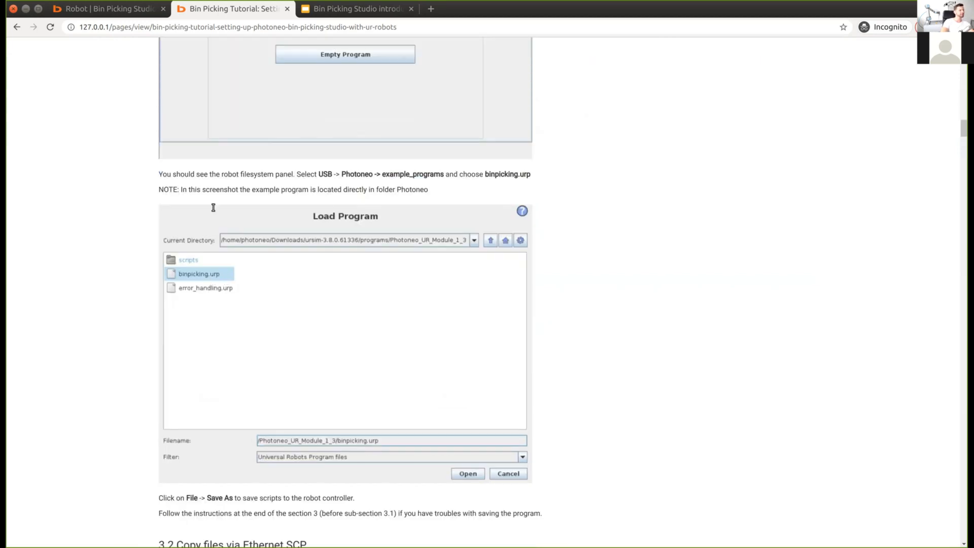
pyautogui.scroll(9, 205, 216)
pyautogui.scroll(20, 193, 226)
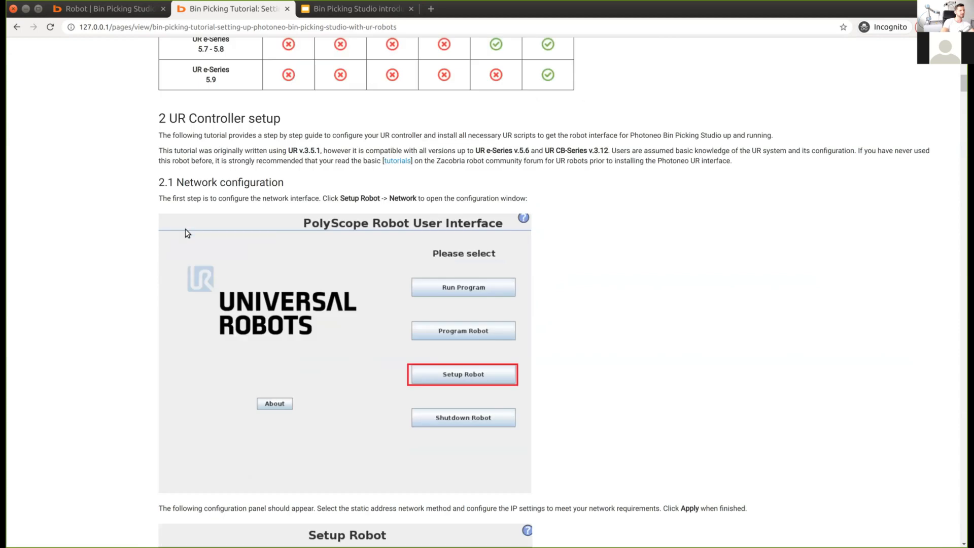
pyautogui.scroll(11, 188, 198)
pyautogui.scroll(7, 189, 198)
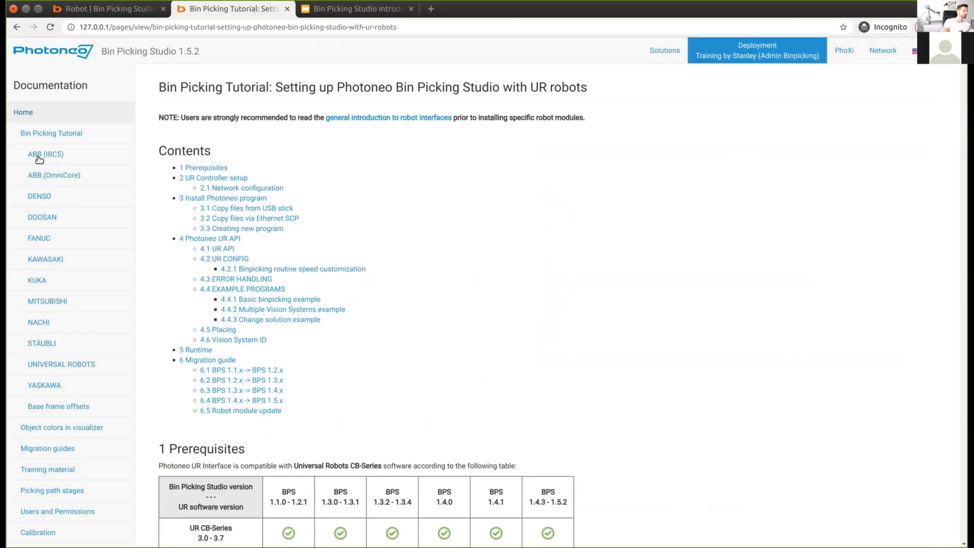
# Step: Open the ABB IRC5 setup tutorial, read through it, and return to its Contents
pyautogui.click(39, 156)
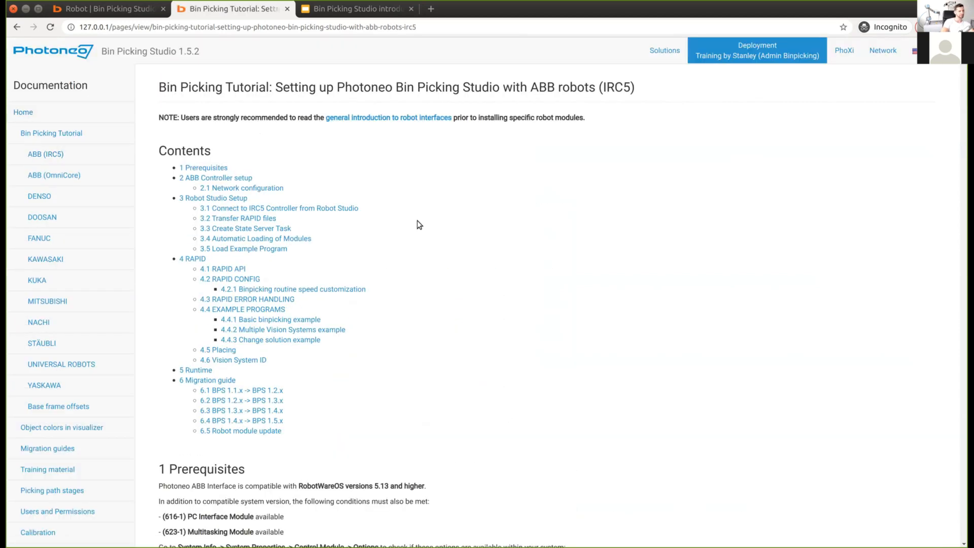
pyautogui.scroll(-5, 254, 232)
pyautogui.scroll(-20, 257, 232)
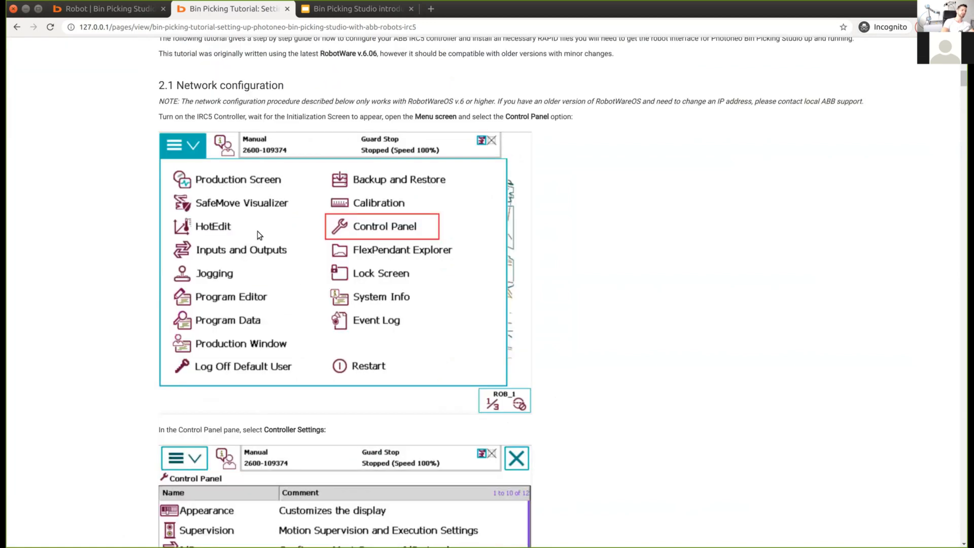
pyautogui.scroll(-6, 820, 318)
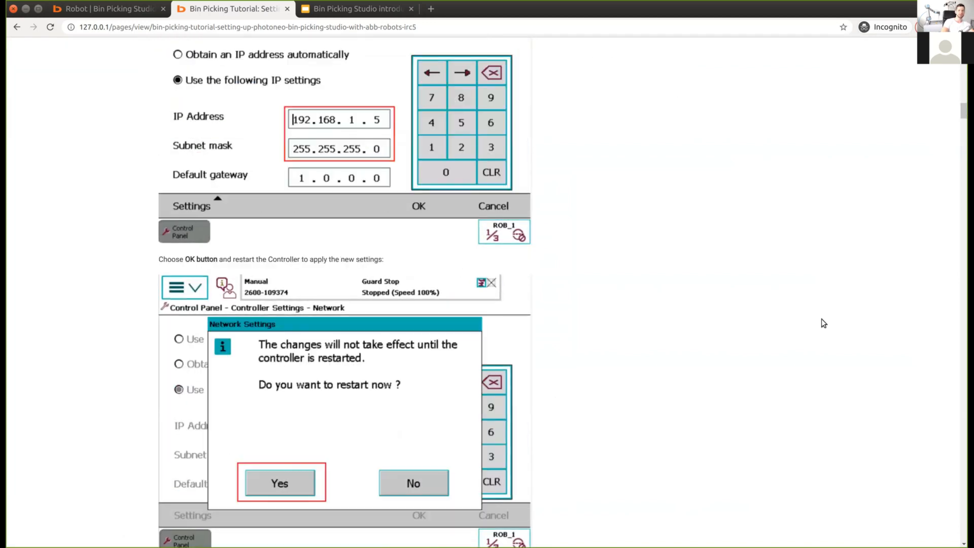
pyautogui.scroll(-20, 822, 243)
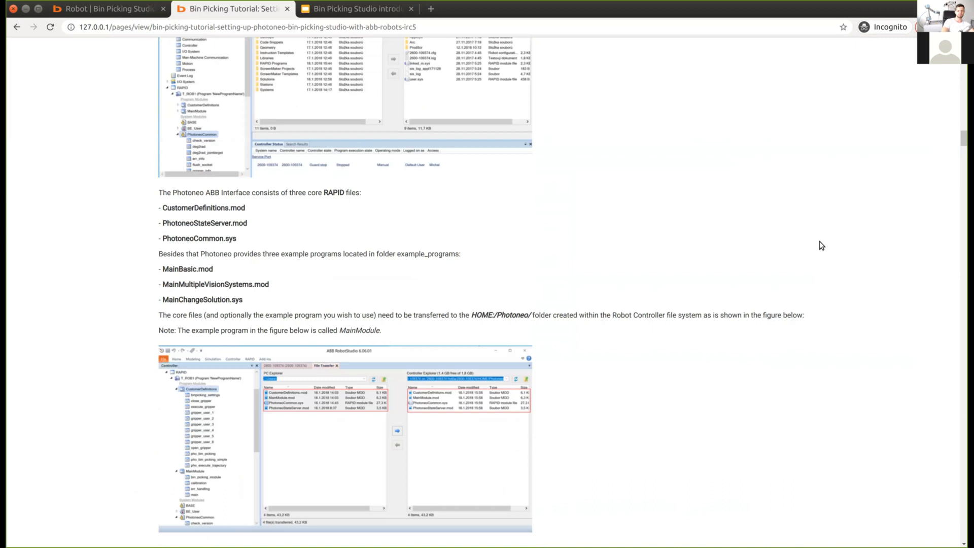
pyautogui.scroll(-9, 820, 242)
pyautogui.scroll(-5, 843, 211)
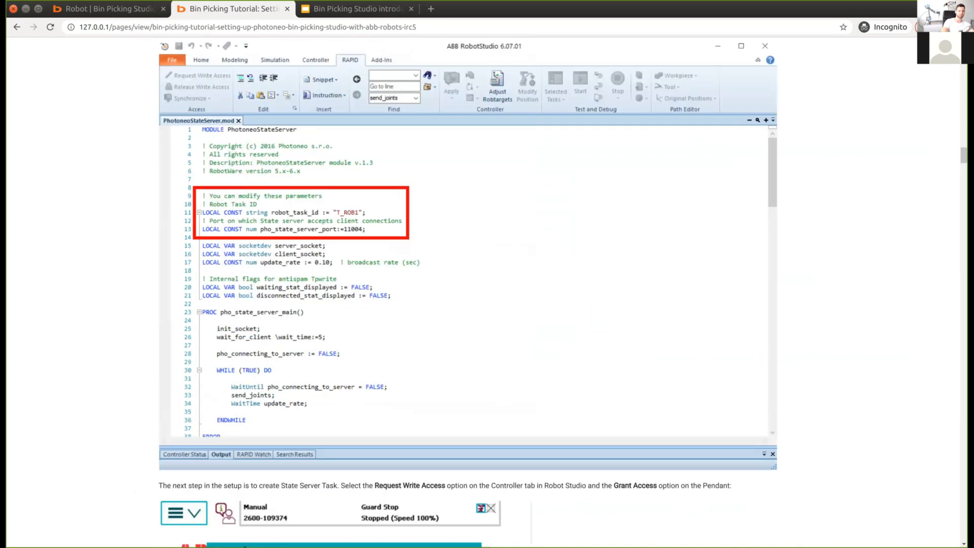
pyautogui.scroll(4, 843, 211)
pyautogui.moveTo(964, 151); pyautogui.dragTo(965, 46)
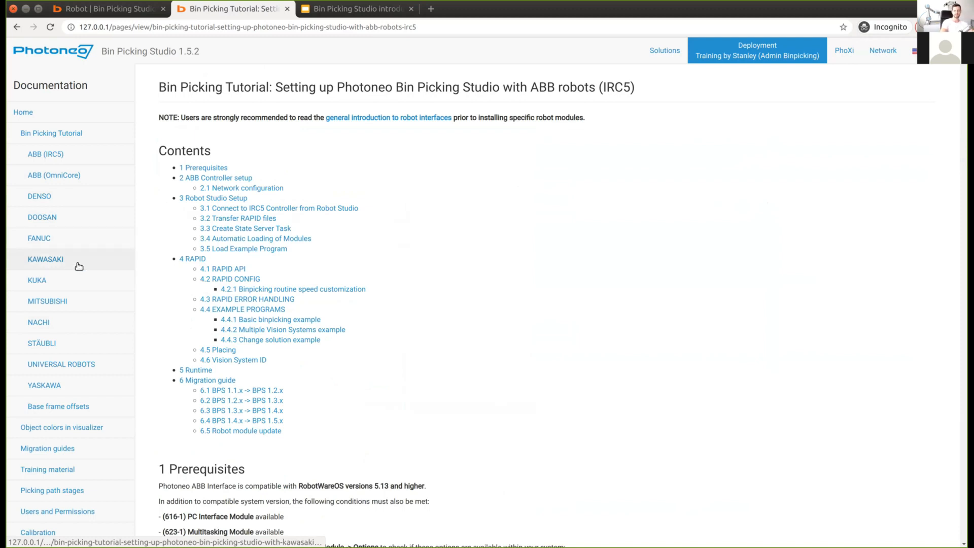
pyautogui.scroll(-2, 571, 308)
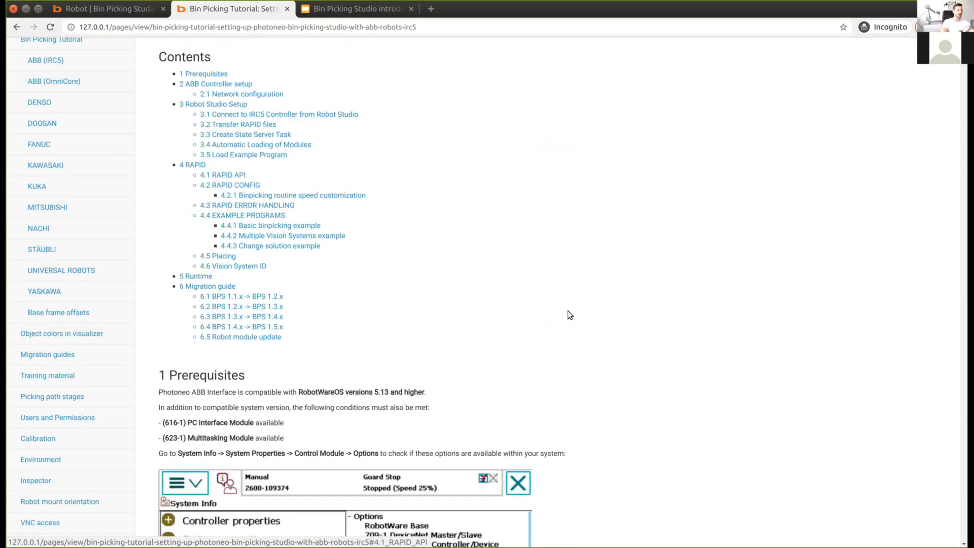
pyautogui.scroll(-5, 568, 310)
pyautogui.scroll(-4, 561, 323)
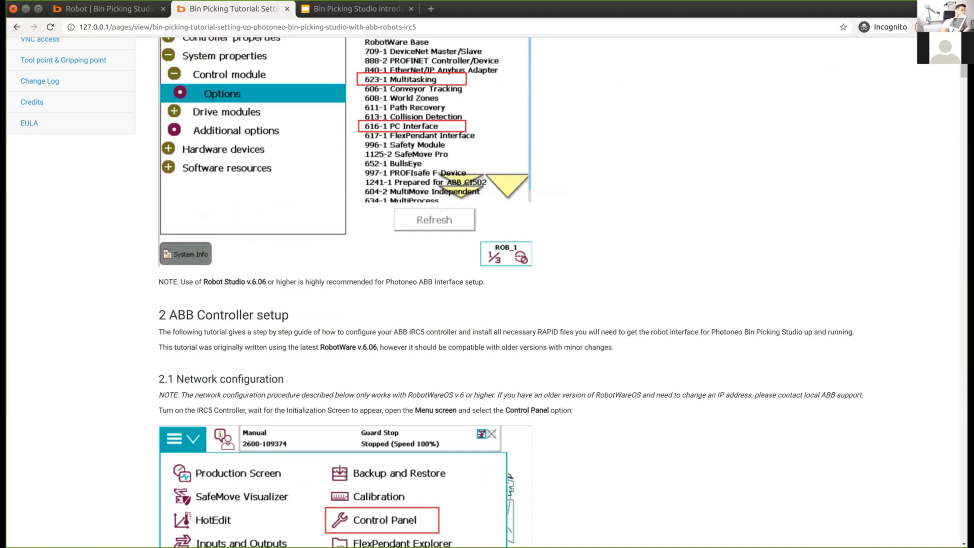
pyautogui.scroll(6, 97, 355)
pyautogui.scroll(5, 96, 350)
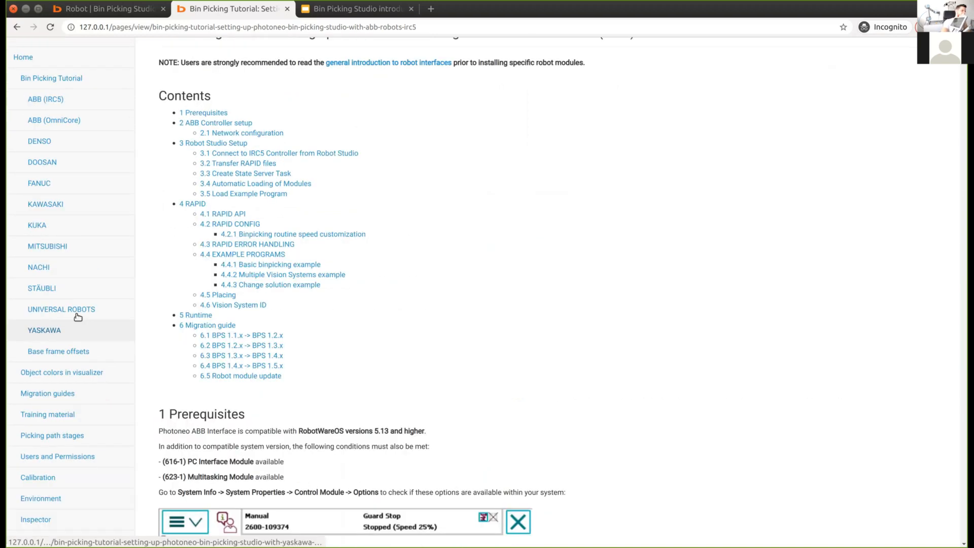
# Step: Switch to the Universal Robots tutorial and read through its setup sections
pyautogui.click(100, 317)
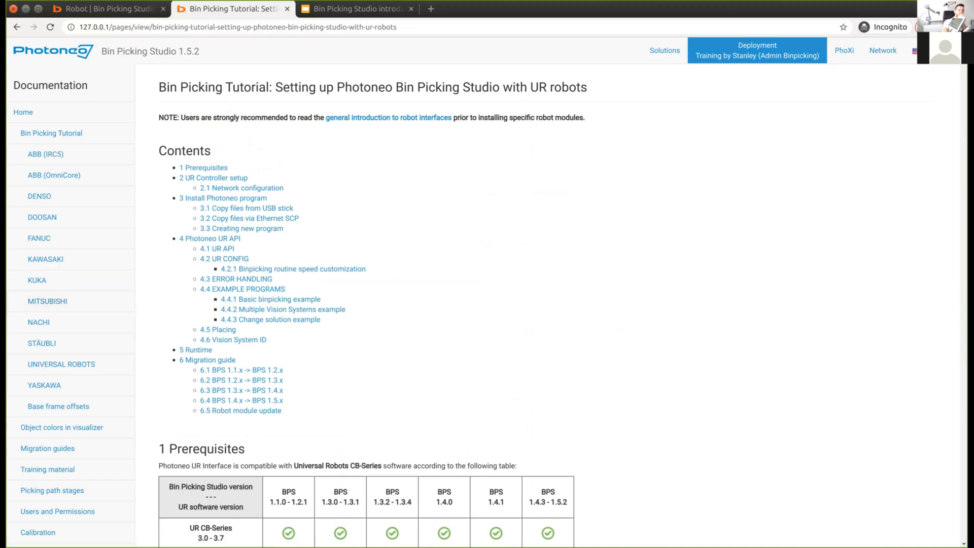
pyautogui.scroll(-20, 487, 304)
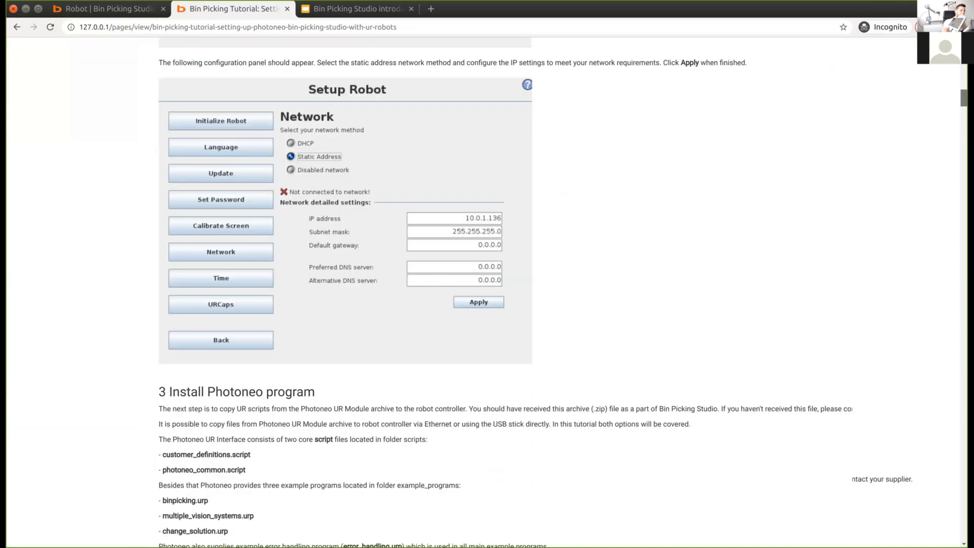
pyautogui.scroll(-15, 487, 305)
pyautogui.scroll(-20, 487, 305)
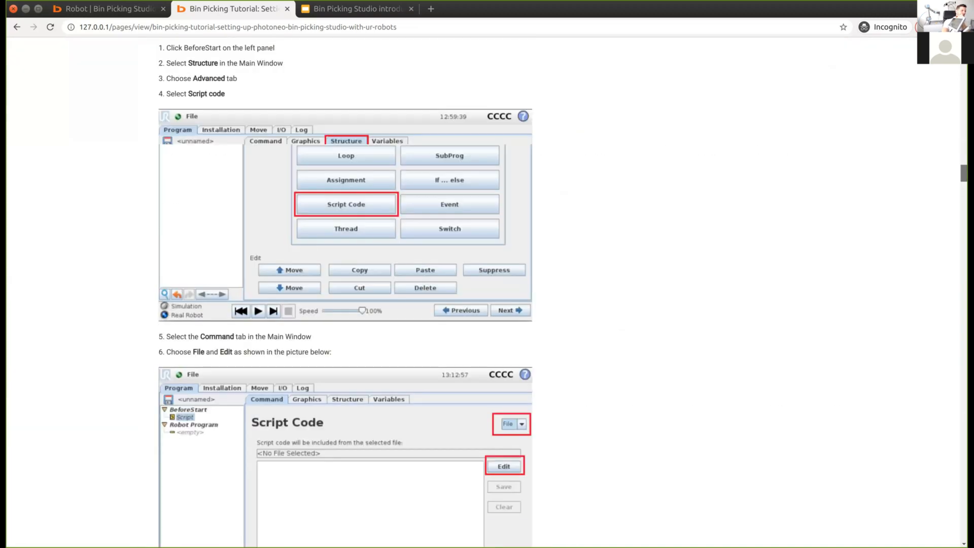
pyautogui.scroll(-12, 487, 305)
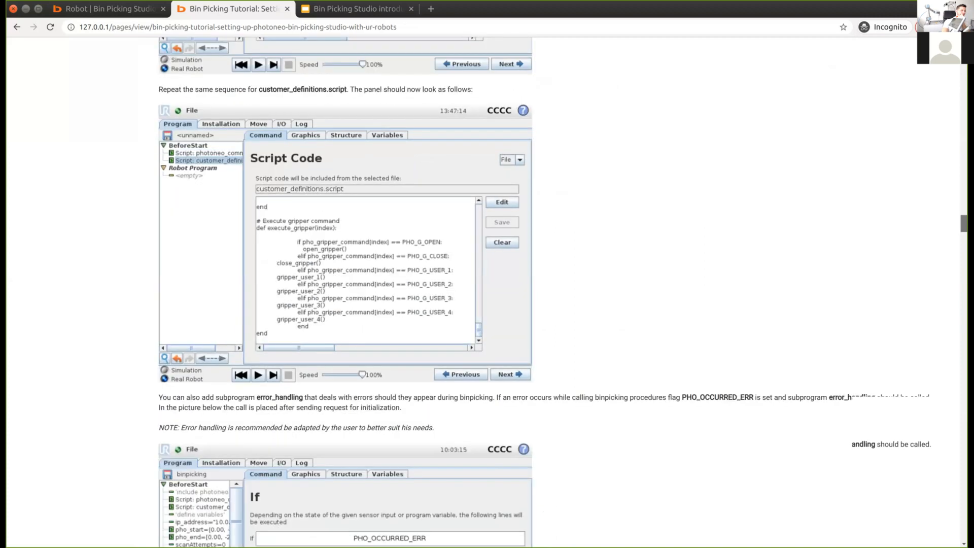
pyautogui.scroll(-3, 383, 133)
pyautogui.scroll(1, 382, 133)
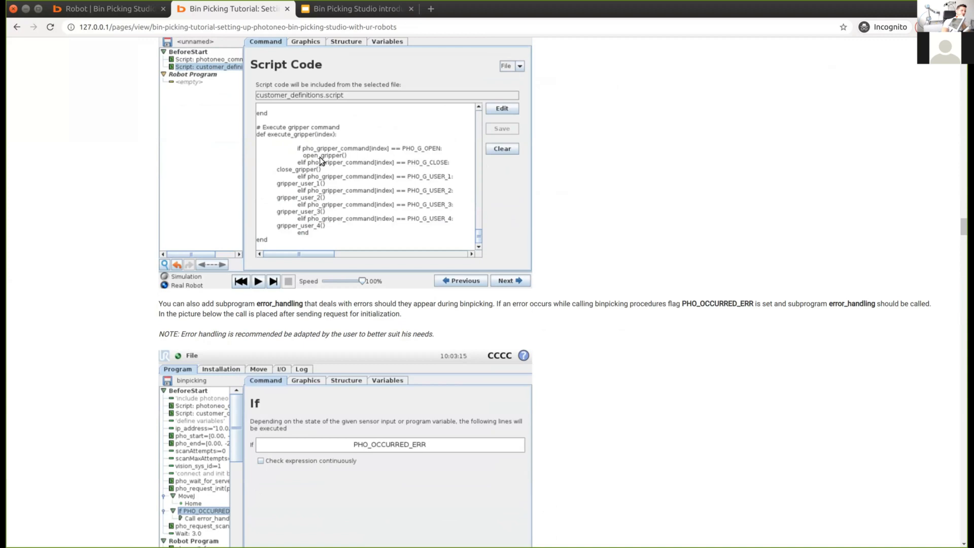
pyautogui.moveTo(964, 227); pyautogui.dragTo(964, 256)
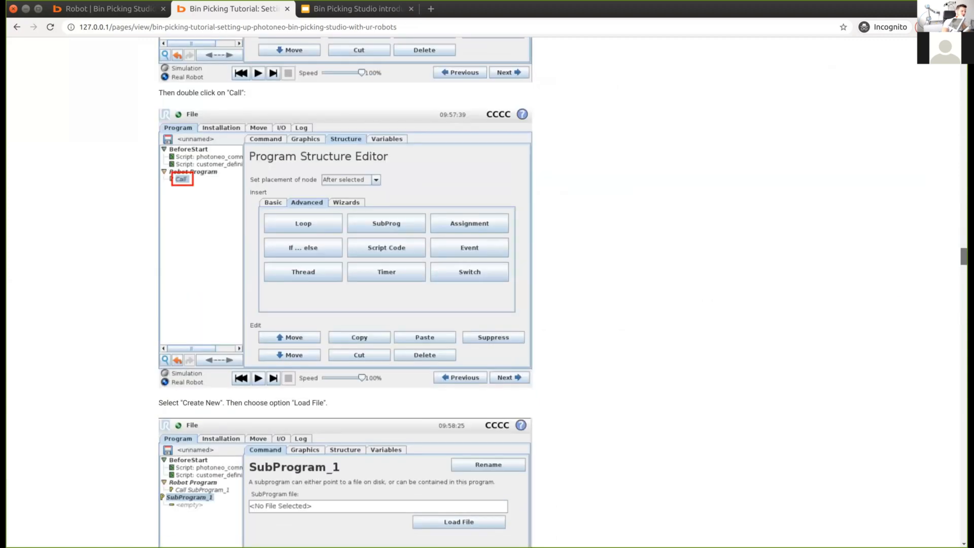
pyautogui.scroll(-5, 894, 282)
pyautogui.scroll(-4, 273, 309)
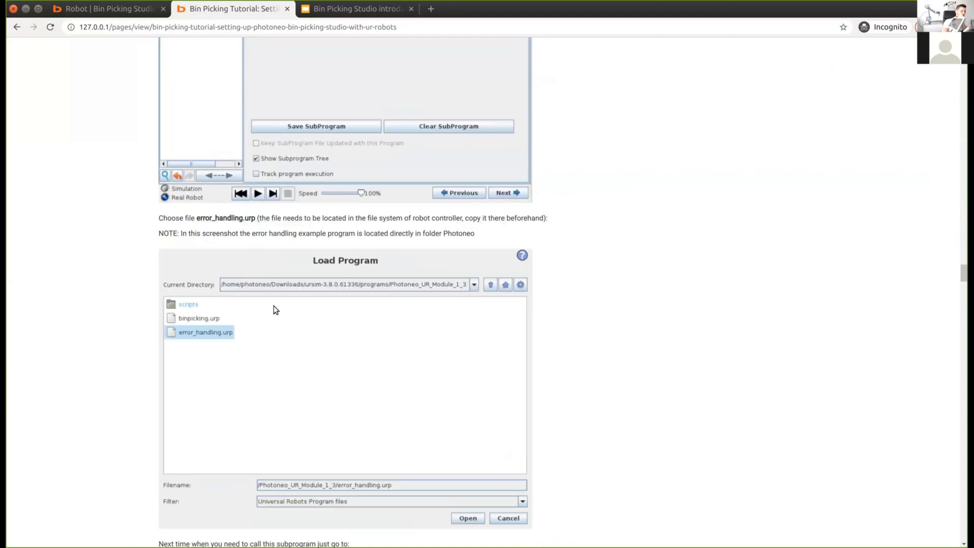
pyautogui.scroll(-10, 274, 305)
pyautogui.scroll(12, 275, 306)
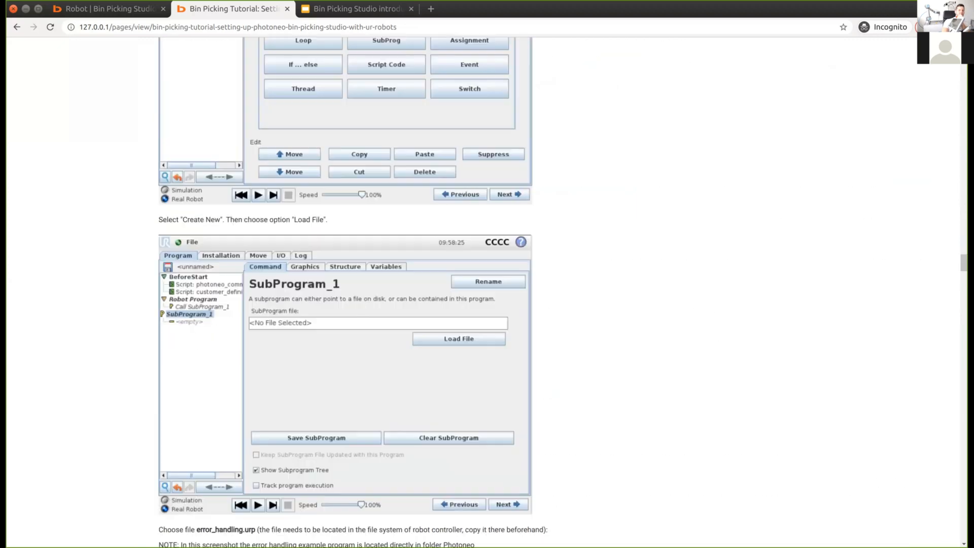
pyautogui.scroll(15, 275, 306)
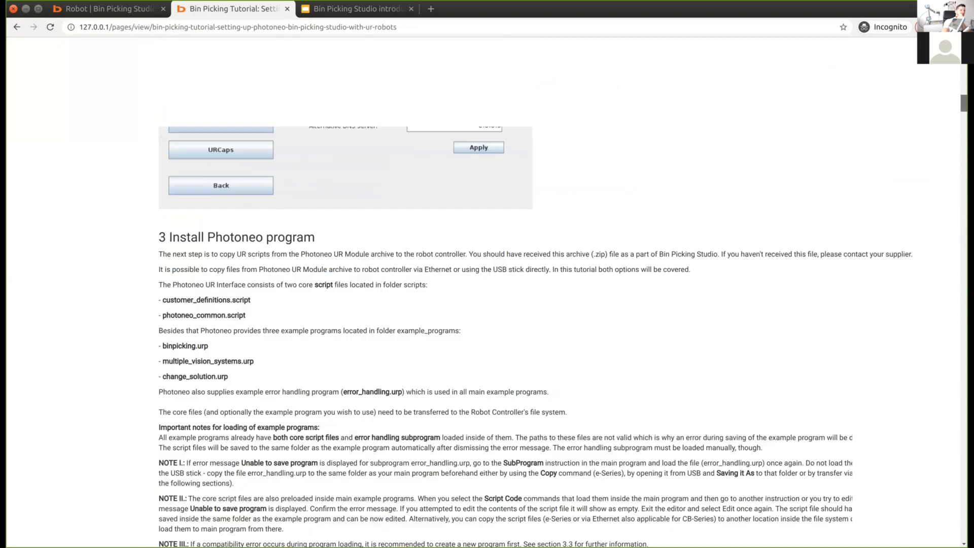
pyautogui.scroll(5, 758, 245)
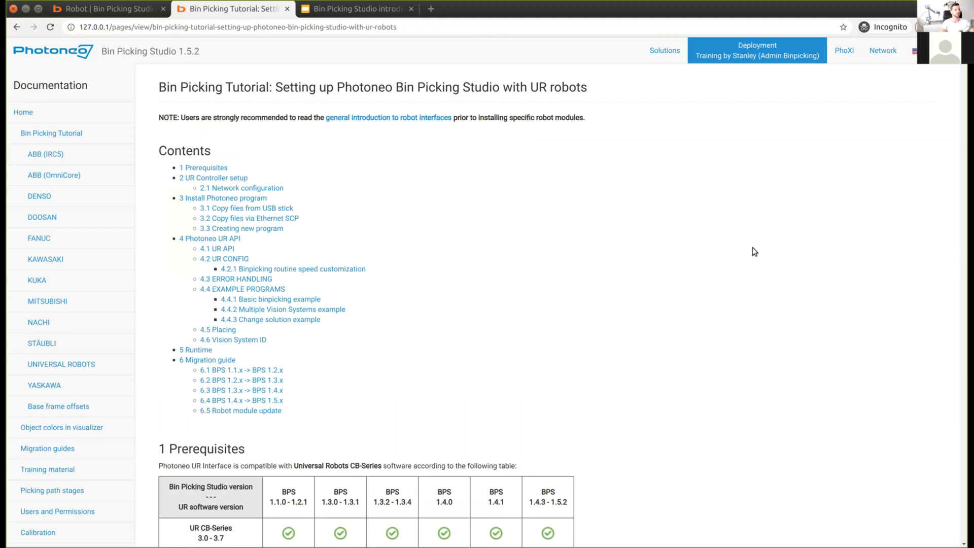
# Step: Close the tutorial tab, dismiss the user menu and view the solution's gripper list
pyautogui.middleClick(245, 14)
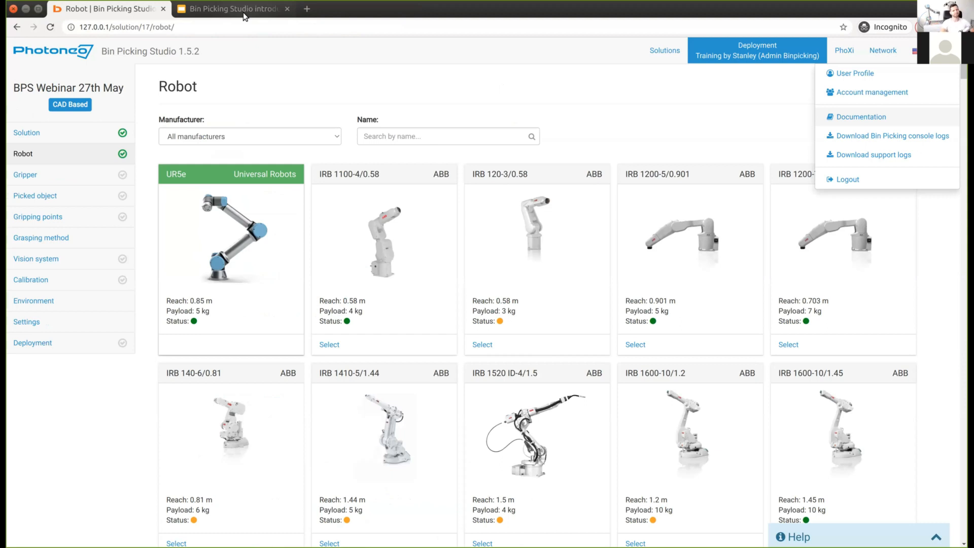
pyautogui.click(377, 73)
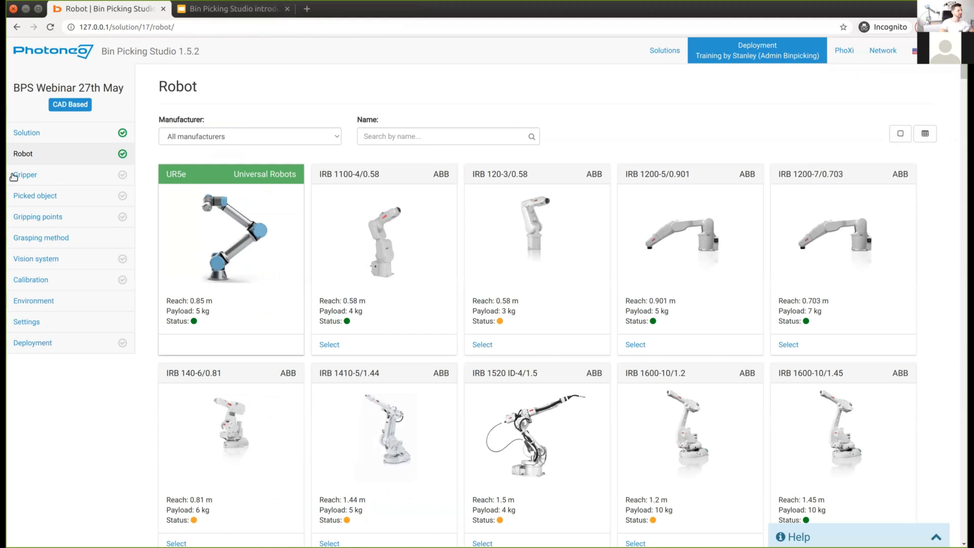
pyautogui.click(23, 176)
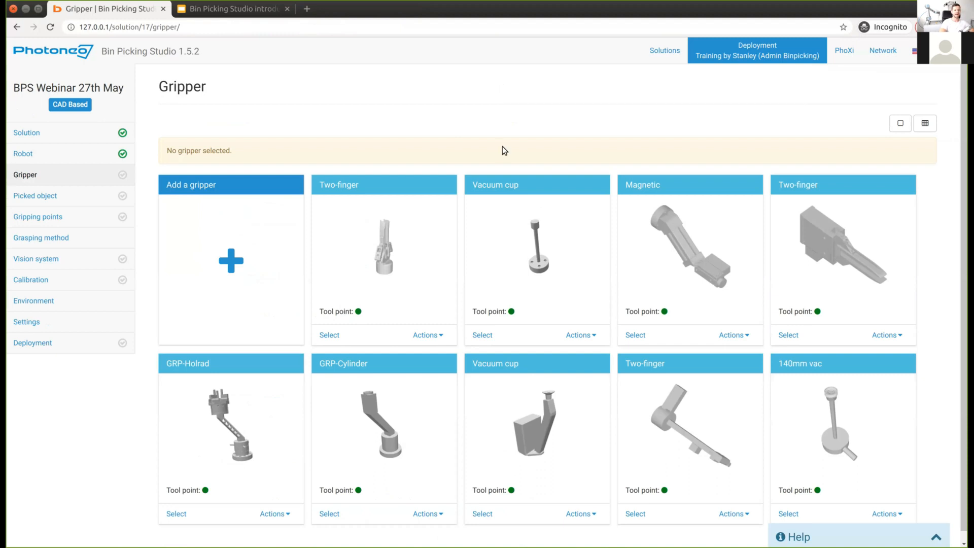
pyautogui.scroll(-1, 502, 146)
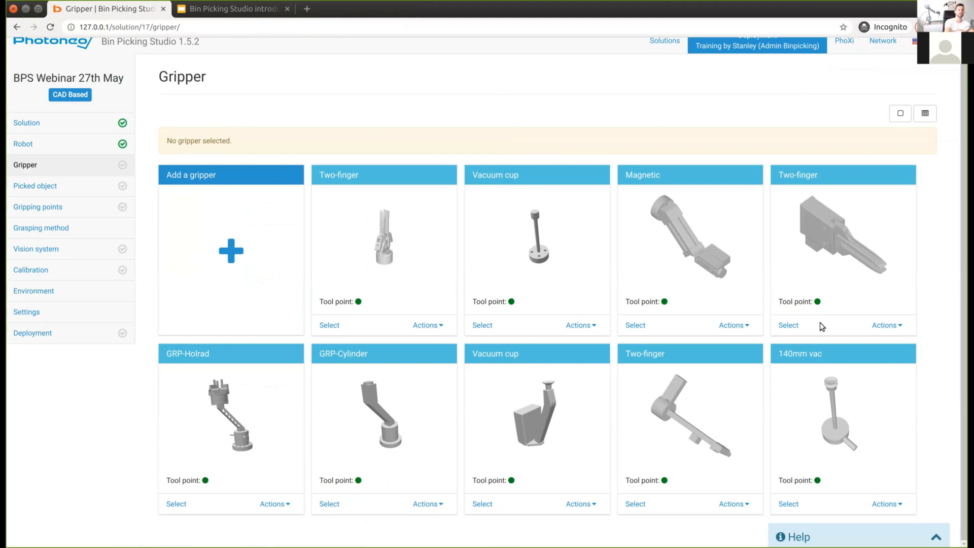
# Step: Add gripper 'Vacuum suction cup', load the vacuum gripper 184mm.stl CAD file and save
pyautogui.click(246, 275)
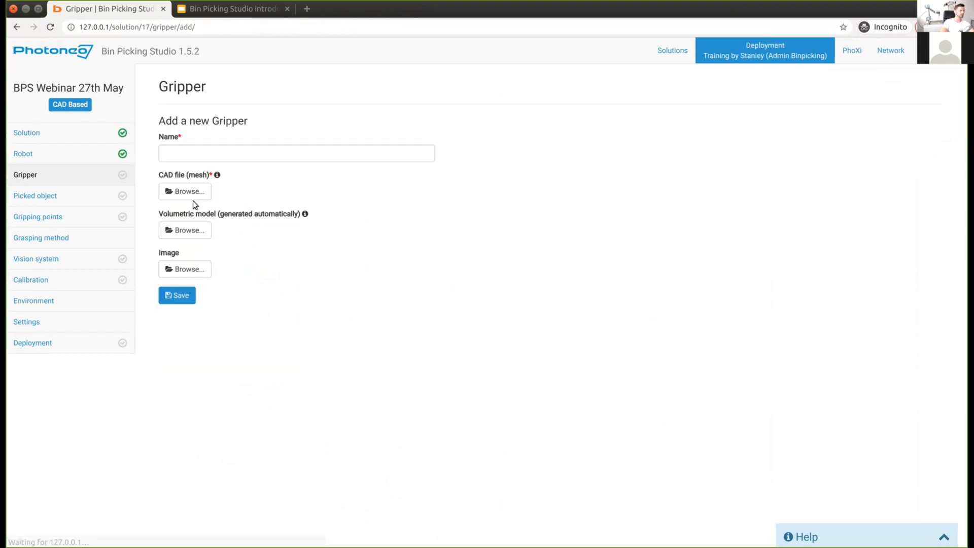
pyautogui.click(184, 152)
pyautogui.write('Vacuum suction cup')
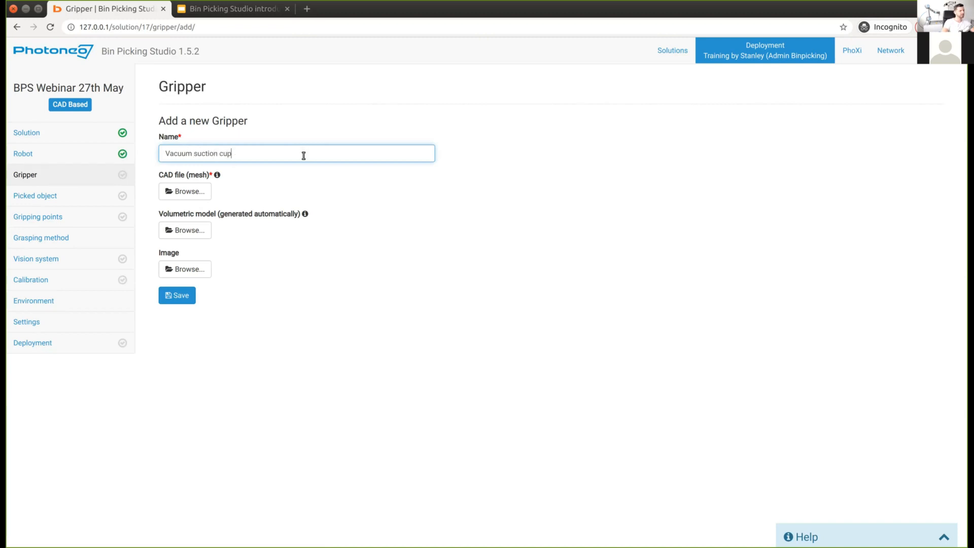
pyautogui.click(185, 193)
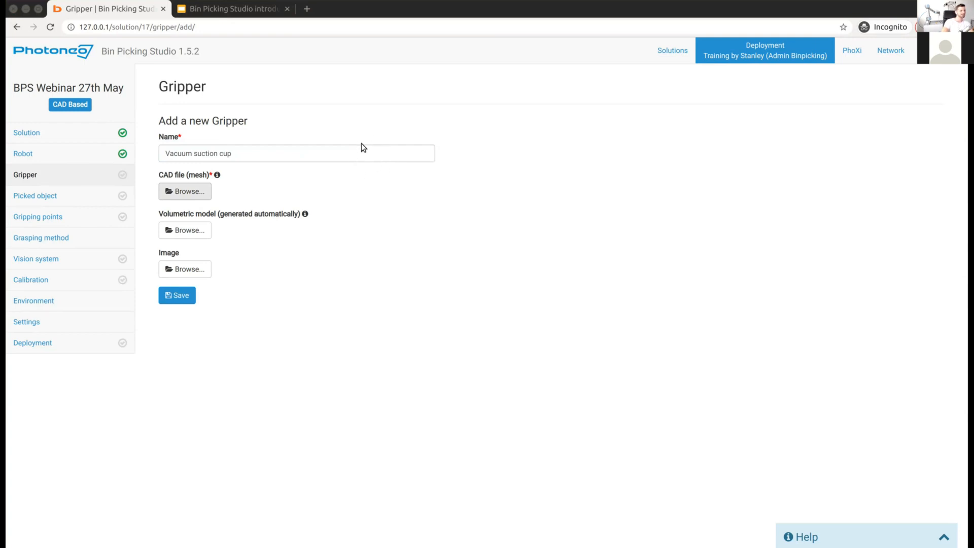
pyautogui.doubleClick(455, 204)
pyautogui.click(187, 297)
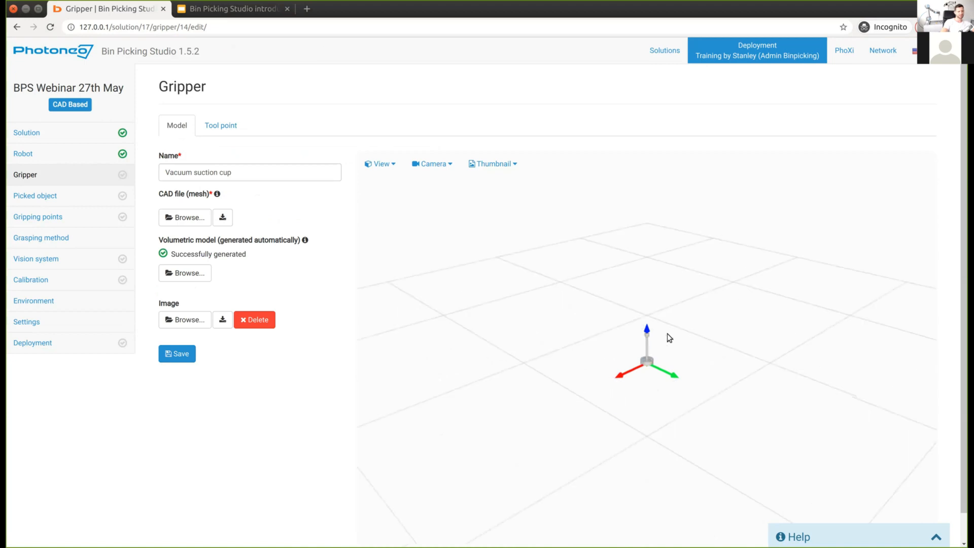
# Step: Orbit and zoom the 3D preview to inspect the vacuum suction cup model from several angles
pyautogui.moveTo(677, 335); pyautogui.dragTo(618, 379)
pyautogui.moveTo(641, 218); pyautogui.dragTo(671, 357)
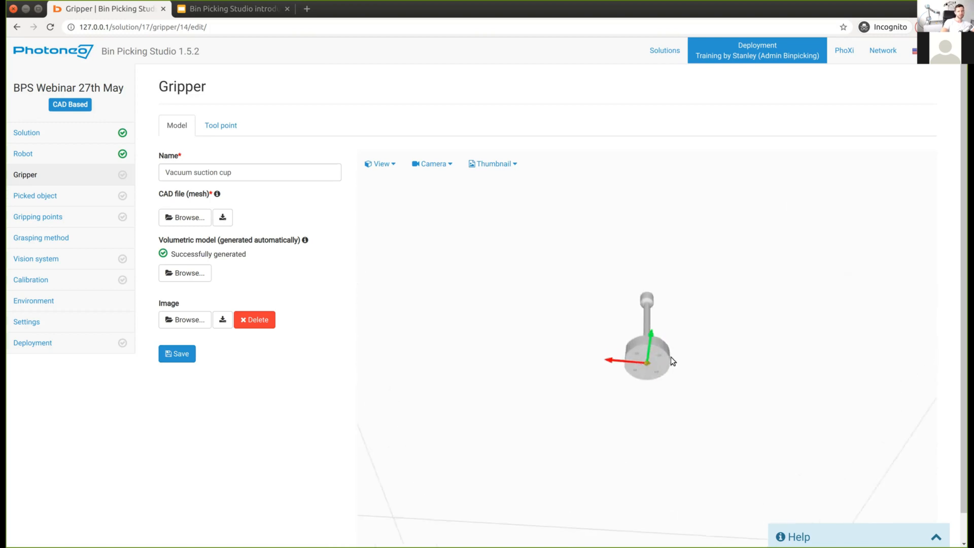
pyautogui.scroll(5, 671, 357)
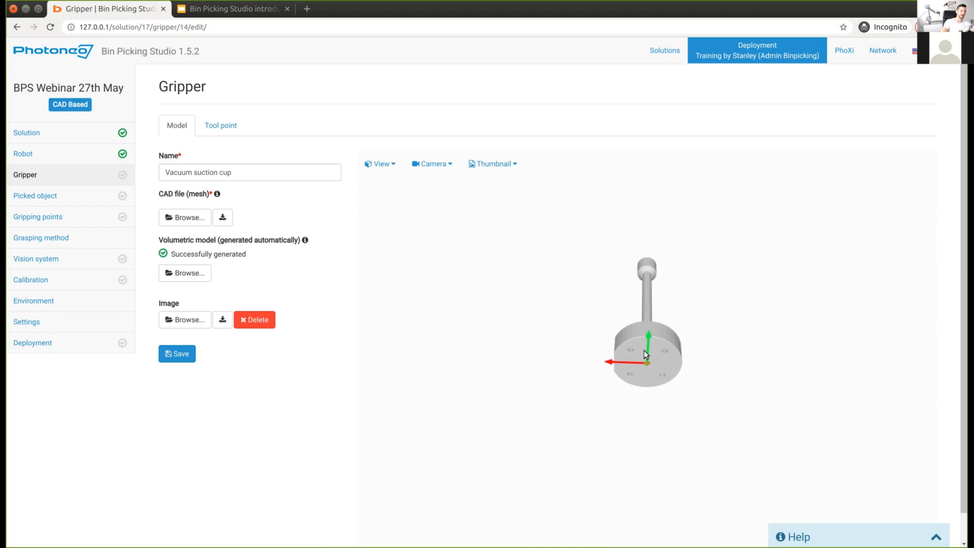
pyautogui.moveTo(641, 348); pyautogui.dragTo(675, 366)
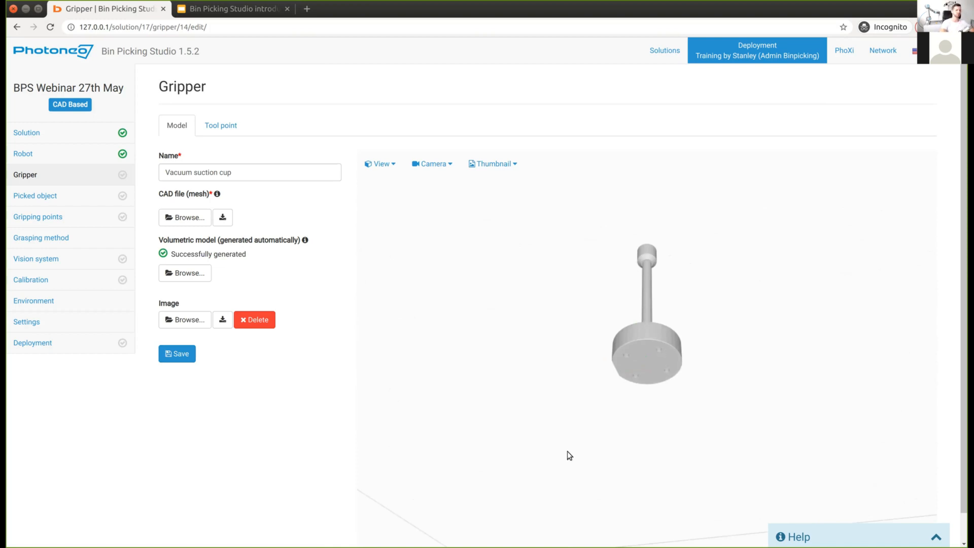
pyautogui.moveTo(760, 436); pyautogui.dragTo(750, 467)
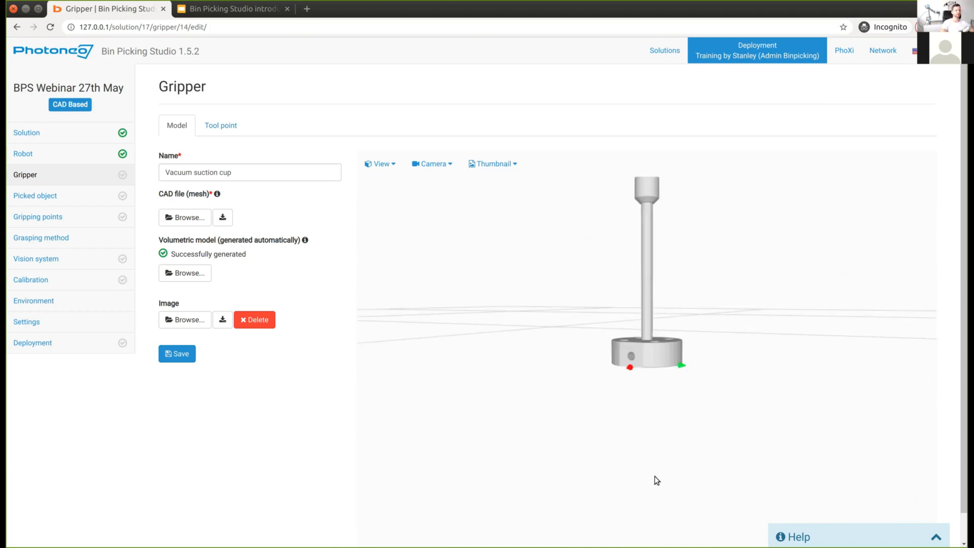
pyautogui.moveTo(655, 476); pyautogui.dragTo(536, 388)
pyautogui.scroll(-3, 536, 389)
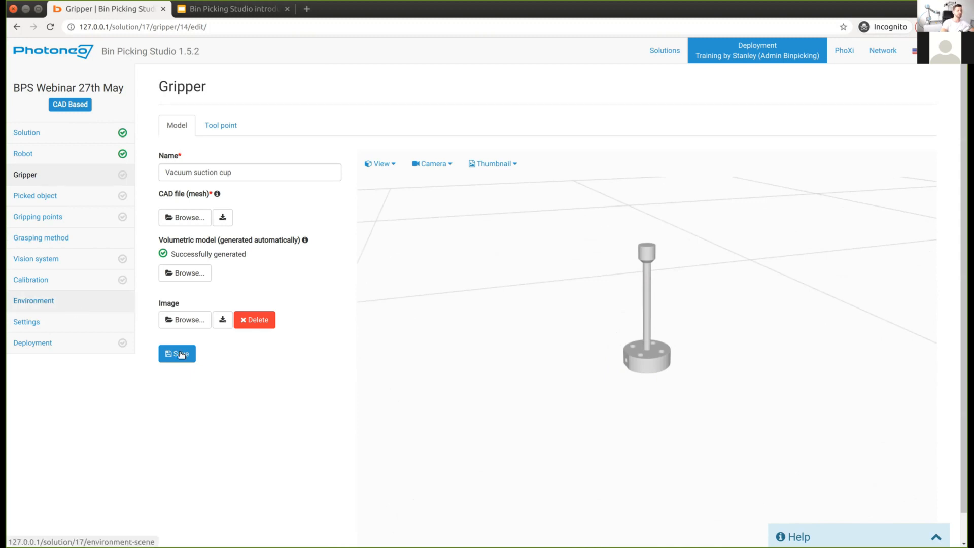
# Step: Save the Vacuum suction cup gripper and bring up its tool point settings
pyautogui.click(180, 354)
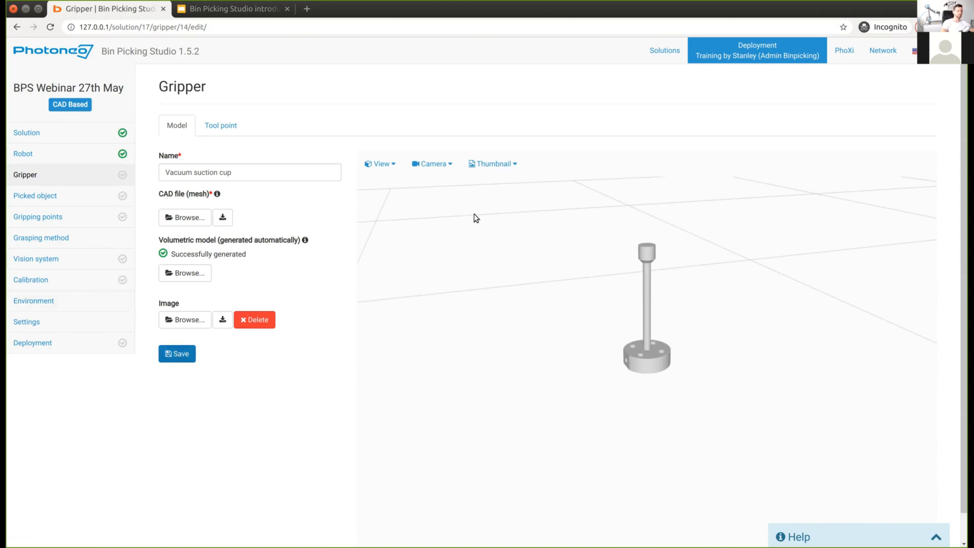
pyautogui.moveTo(655, 255); pyautogui.dragTo(647, 367)
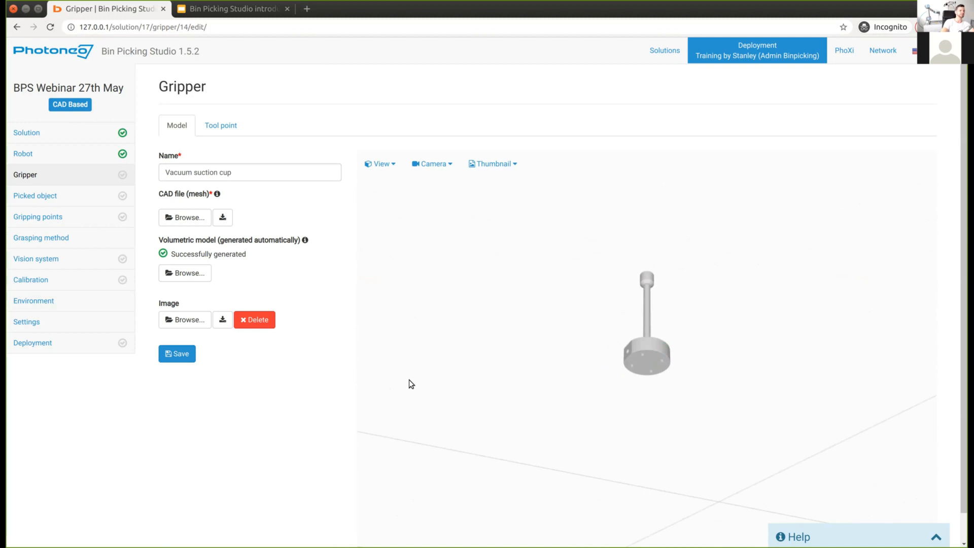
pyautogui.click(220, 126)
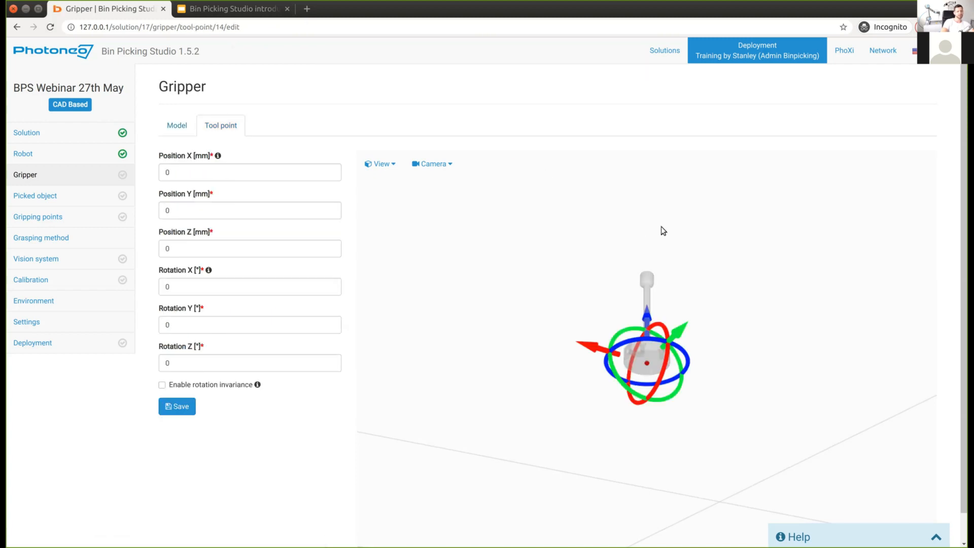
# Step: Raise the tool point to Position Z 192 mm (190, nudged up) and enable rotation invariance
pyautogui.moveTo(691, 361); pyautogui.dragTo(646, 199)
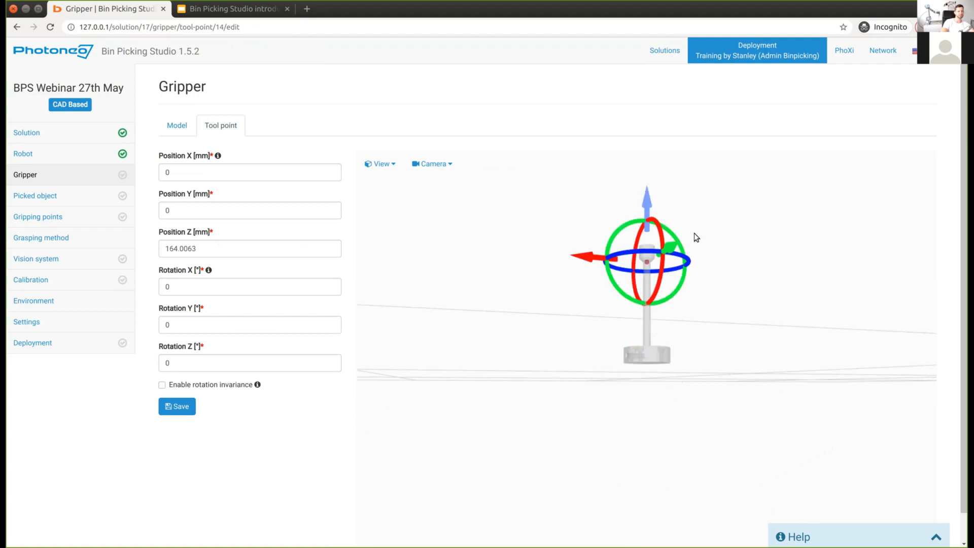
pyautogui.moveTo(701, 251); pyautogui.dragTo(674, 320)
pyautogui.moveTo(200, 249); pyautogui.dragTo(87, 234)
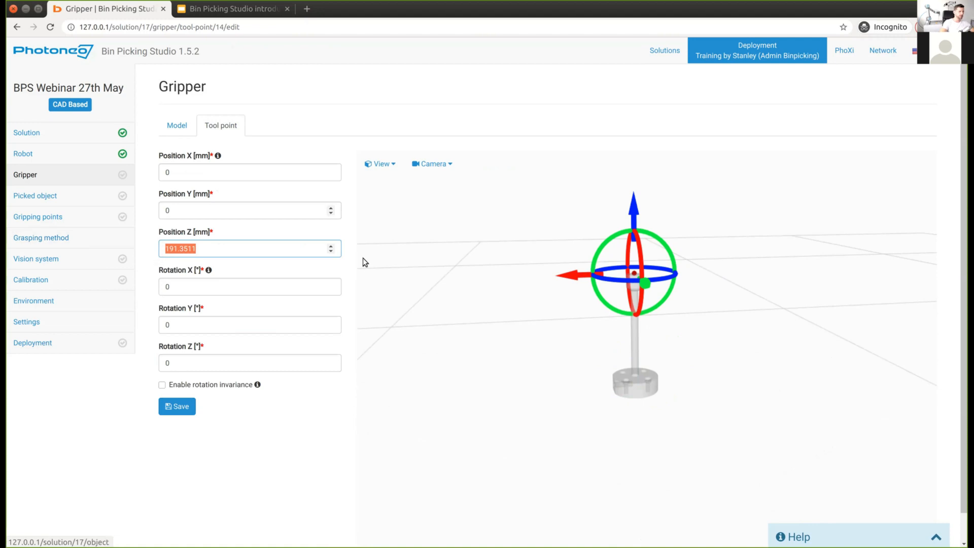
pyautogui.write('190')
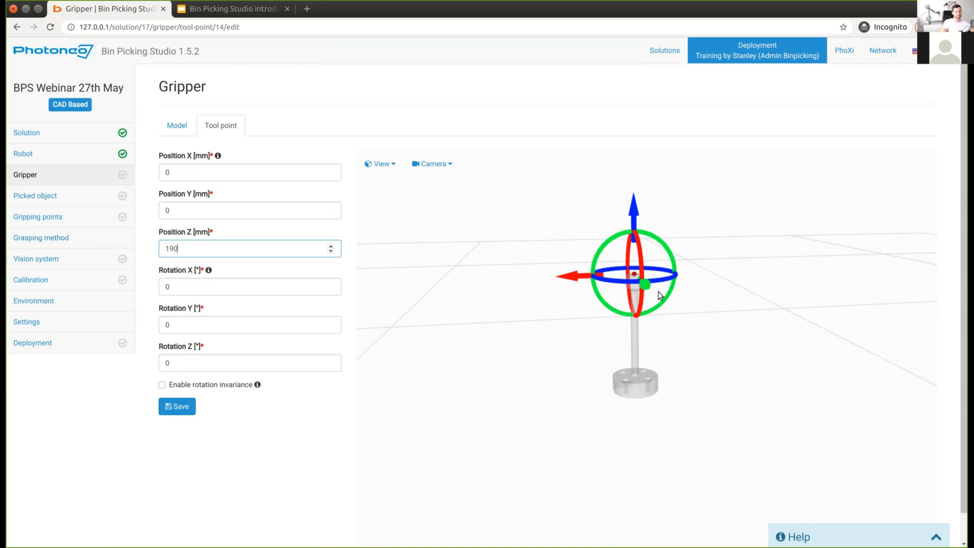
pyautogui.moveTo(659, 292); pyautogui.dragTo(708, 332)
pyautogui.scroll(5, 711, 246)
pyautogui.moveTo(707, 330); pyautogui.dragTo(703, 321, button='middle')
pyautogui.moveTo(702, 321); pyautogui.dragTo(701, 313)
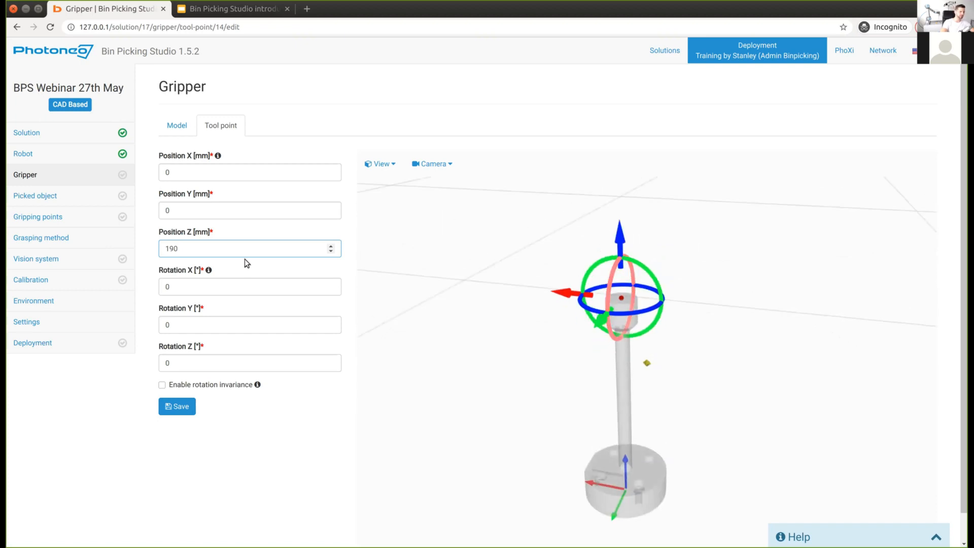
pyautogui.press('Up')
pyautogui.press('Up')
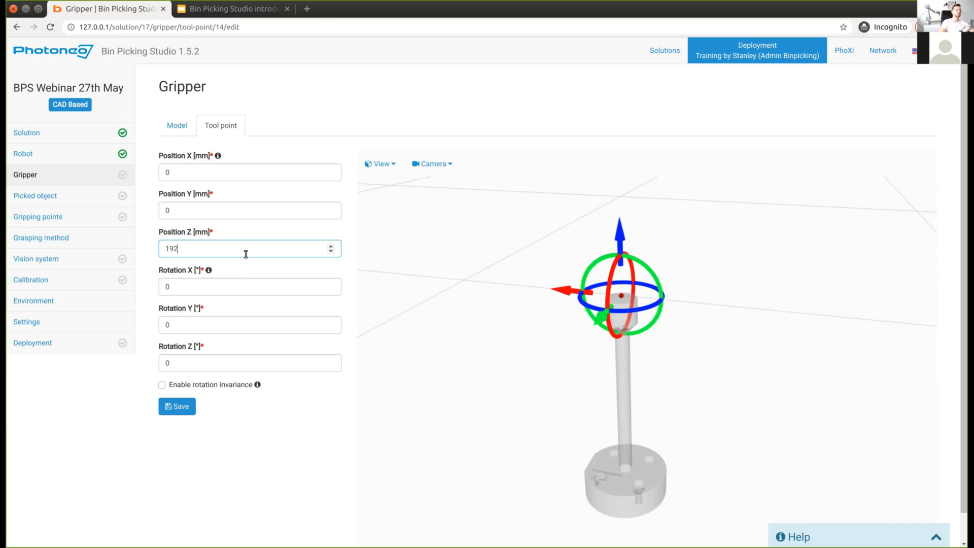
pyautogui.moveTo(708, 323); pyautogui.dragTo(709, 335)
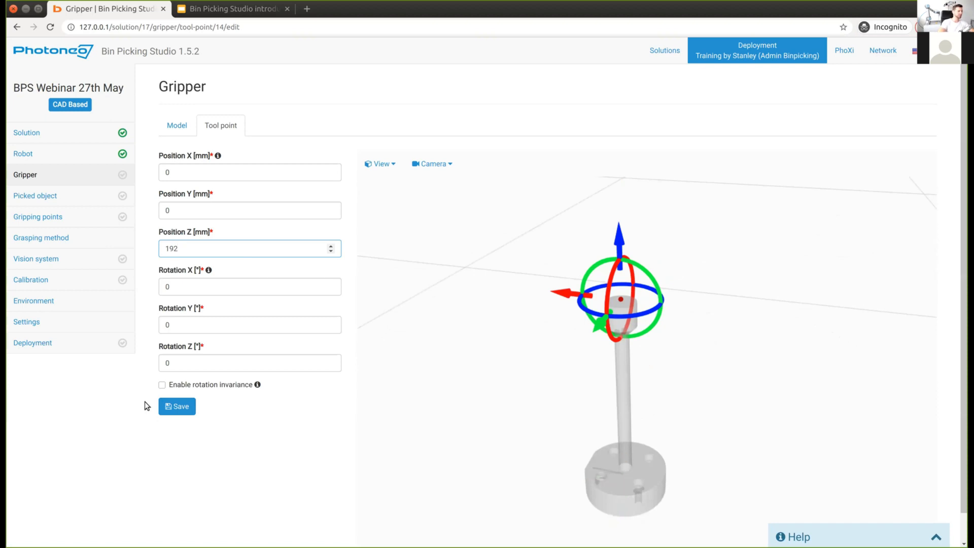
pyautogui.click(161, 385)
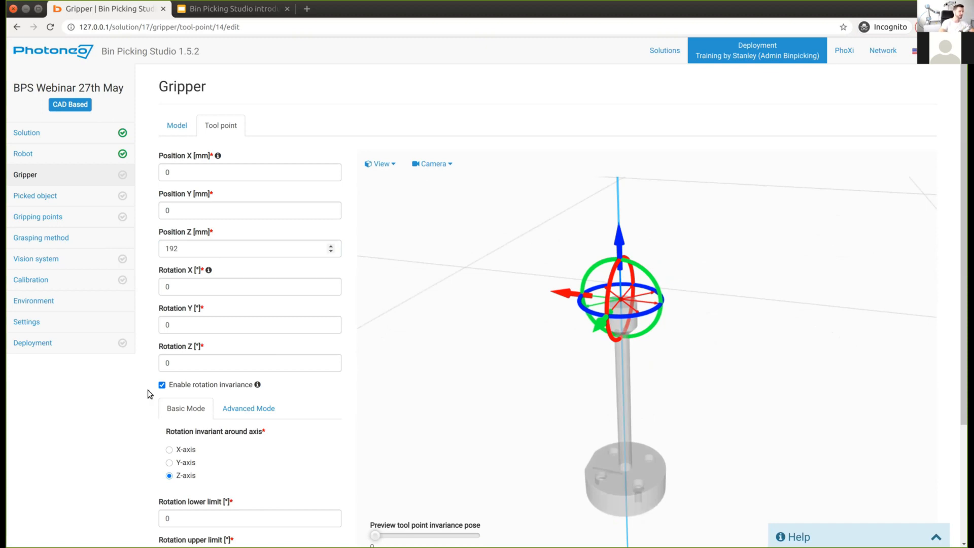
# Step: Preview the tool point's rotation invariance poses around Z in the 3D view
pyautogui.scroll(-5, 136, 415)
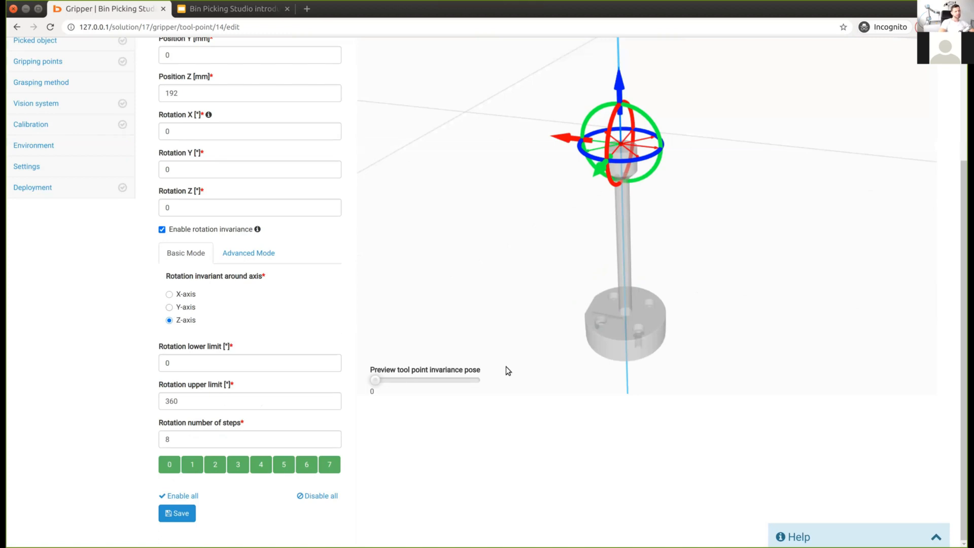
pyautogui.scroll(2, 510, 451)
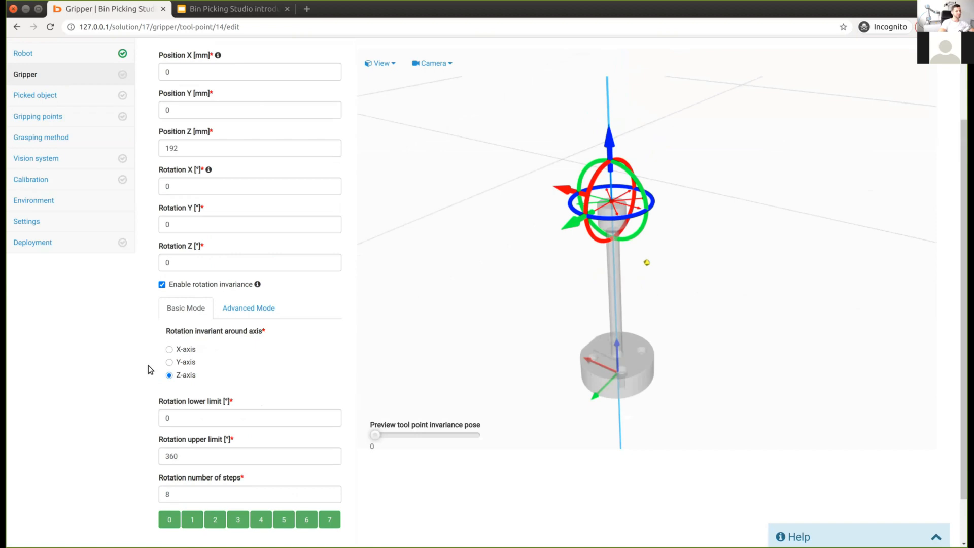
pyautogui.moveTo(462, 312)
pyautogui.mouseDown()
pyautogui.moveTo(489, 317)
pyautogui.moveTo(488, 307)
pyautogui.mouseUp()
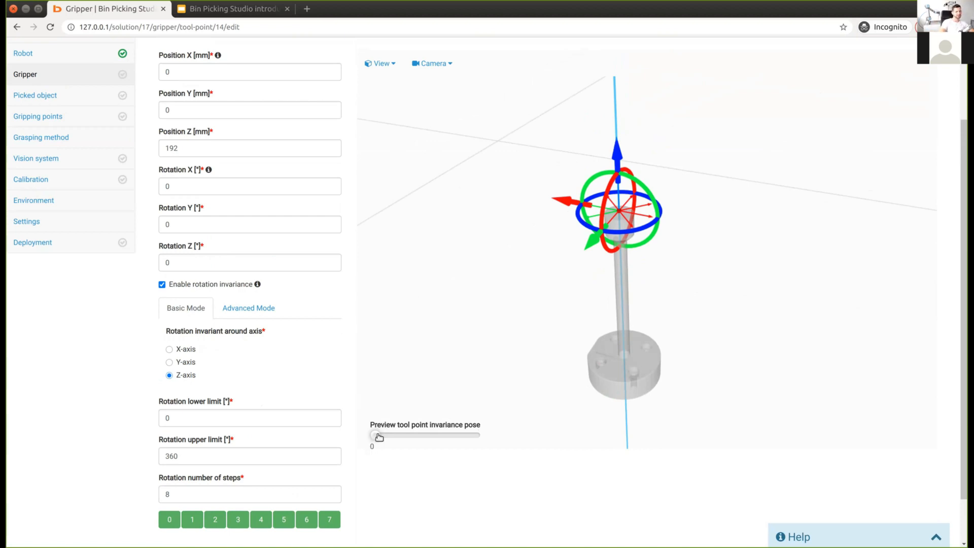
pyautogui.moveTo(418, 437); pyautogui.dragTo(374, 438)
pyautogui.moveTo(510, 356); pyautogui.dragTo(527, 373)
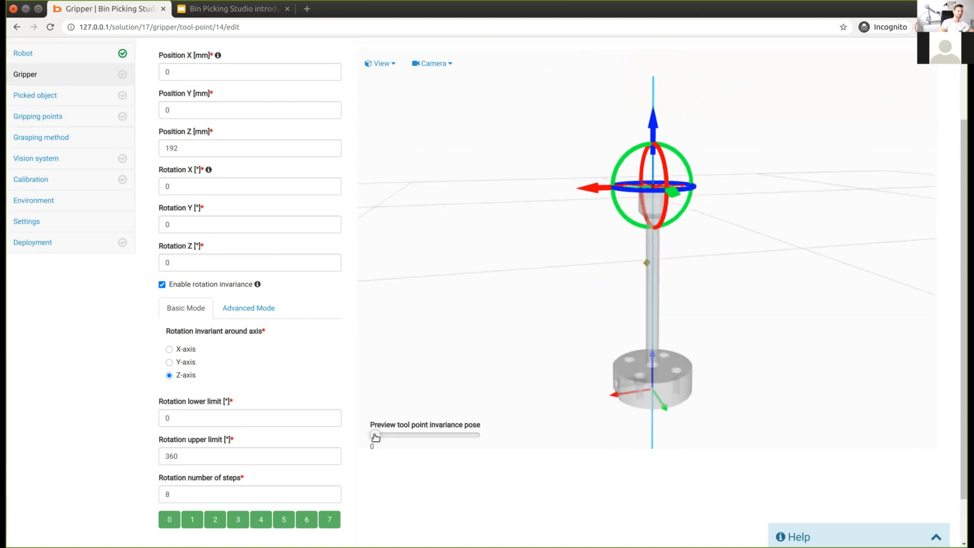
pyautogui.click(401, 437)
pyautogui.moveTo(434, 437); pyautogui.dragTo(366, 432)
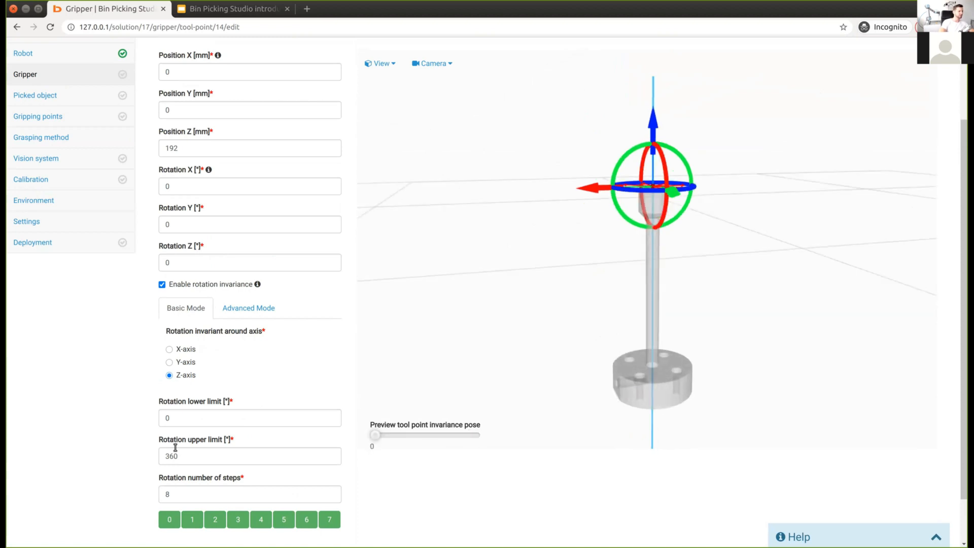
pyautogui.scroll(-2, 175, 448)
pyautogui.moveTo(501, 245); pyautogui.dragTo(476, 320)
pyautogui.scroll(1, 475, 450)
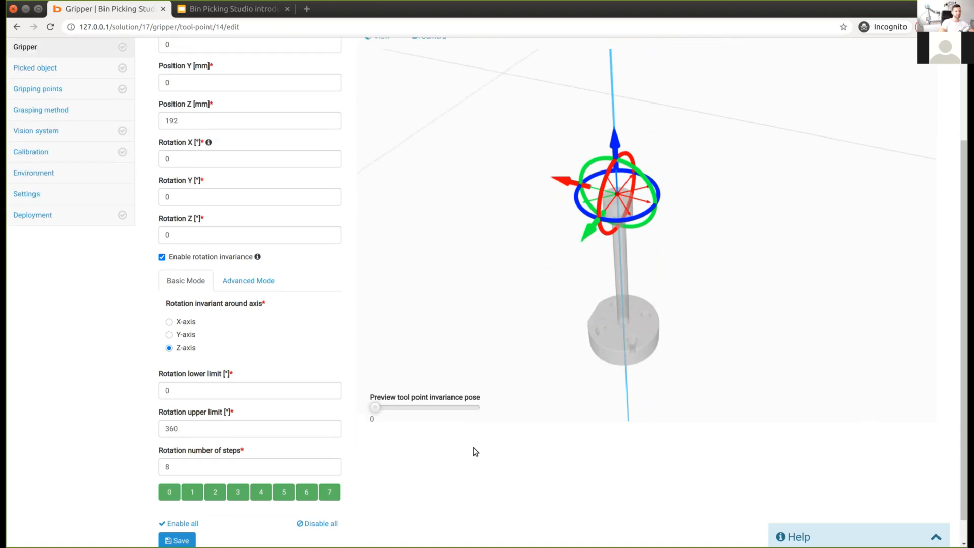
# Step: Keep 0–360° with all 8 rotation steps enabled, save the tool point, and return to grippers
pyautogui.moveTo(189, 427); pyautogui.dragTo(93, 421)
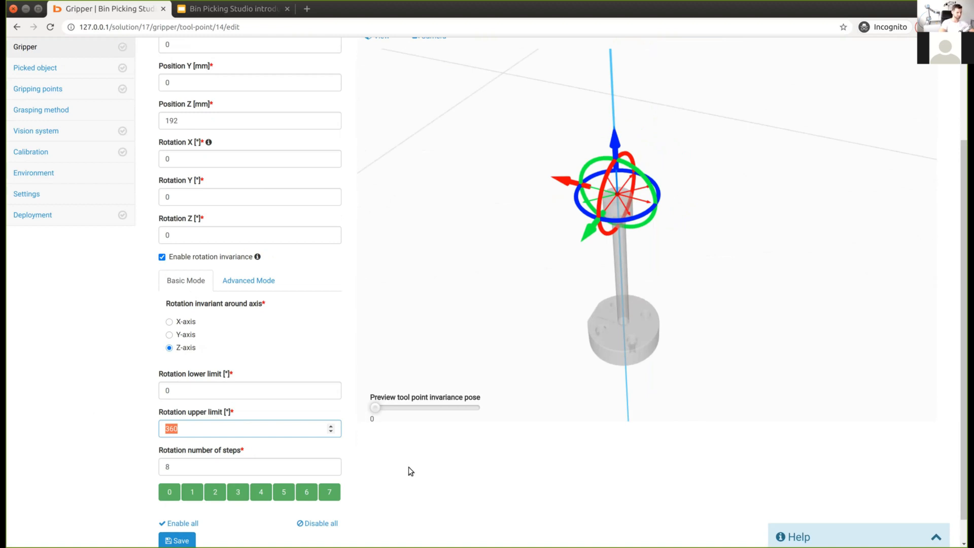
pyautogui.click(324, 492)
pyautogui.click(277, 495)
pyautogui.click(297, 497)
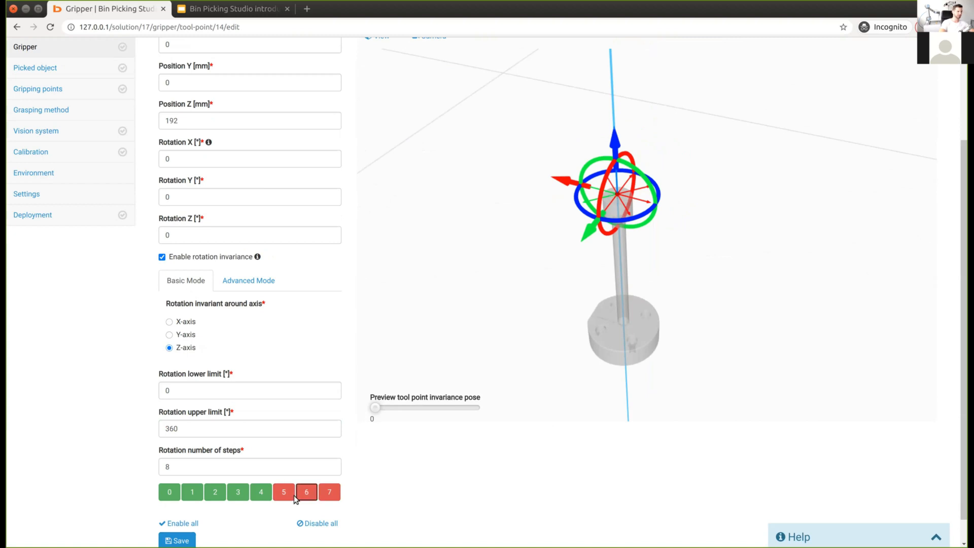
pyautogui.click(329, 493)
pyautogui.click(185, 523)
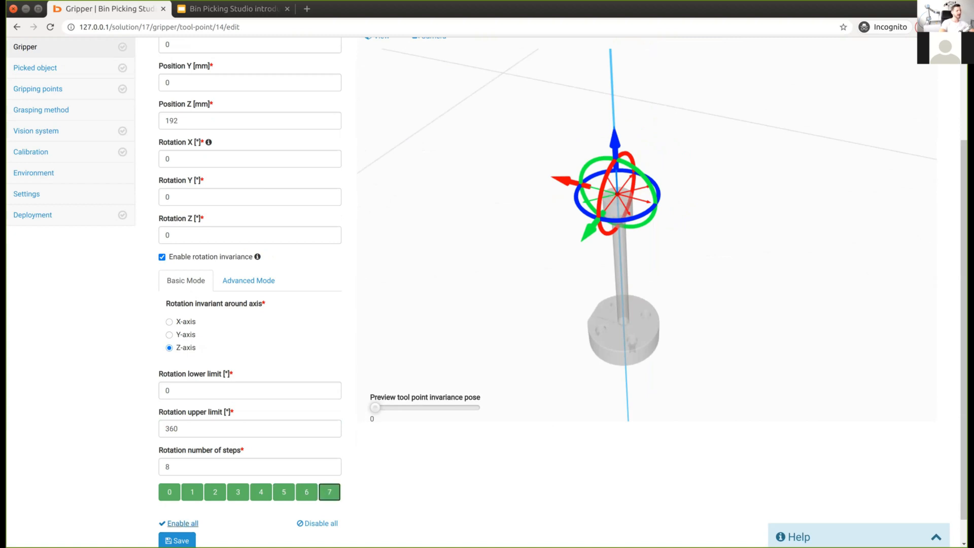
pyautogui.click(177, 540)
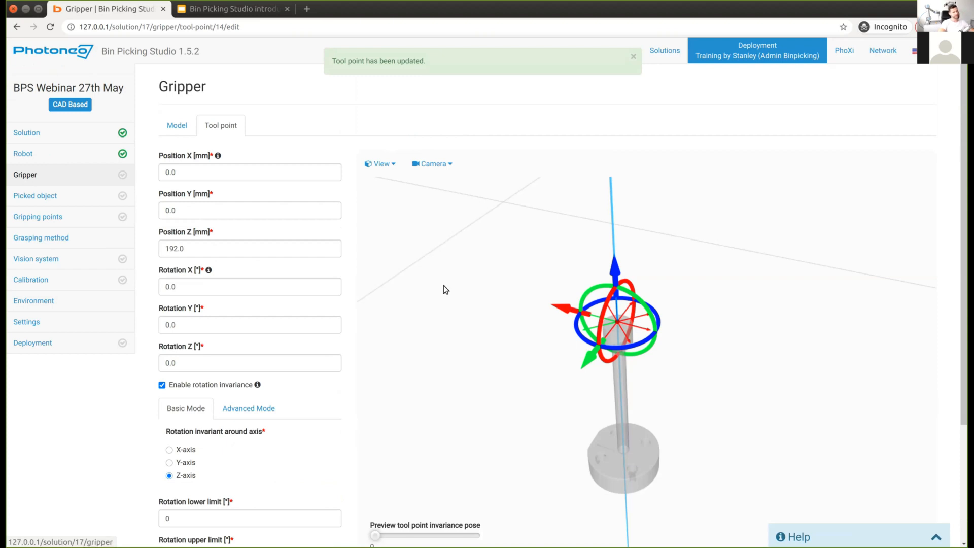
pyautogui.click(24, 177)
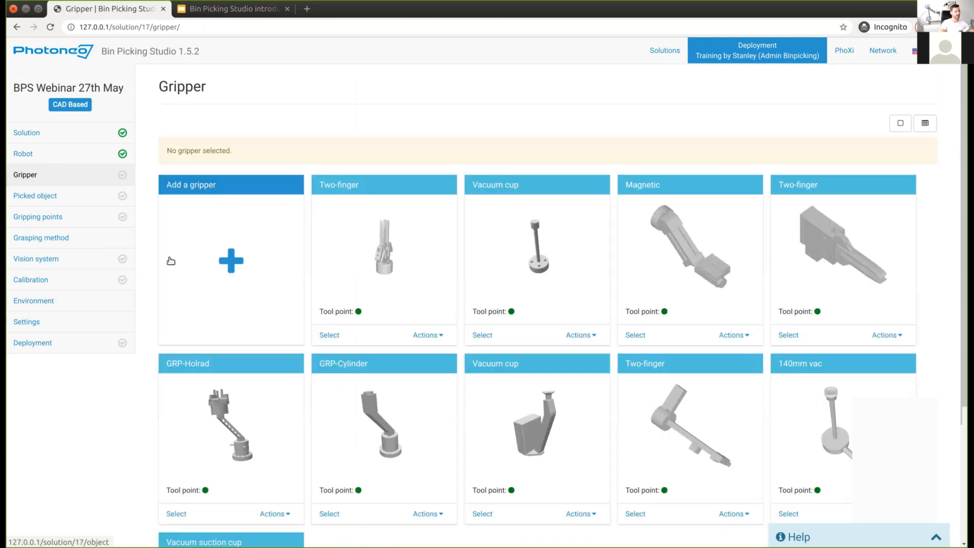
# Step: Select the Vacuum suction cup card as the solution's gripper, then go to Picked object
pyautogui.scroll(-5, 477, 116)
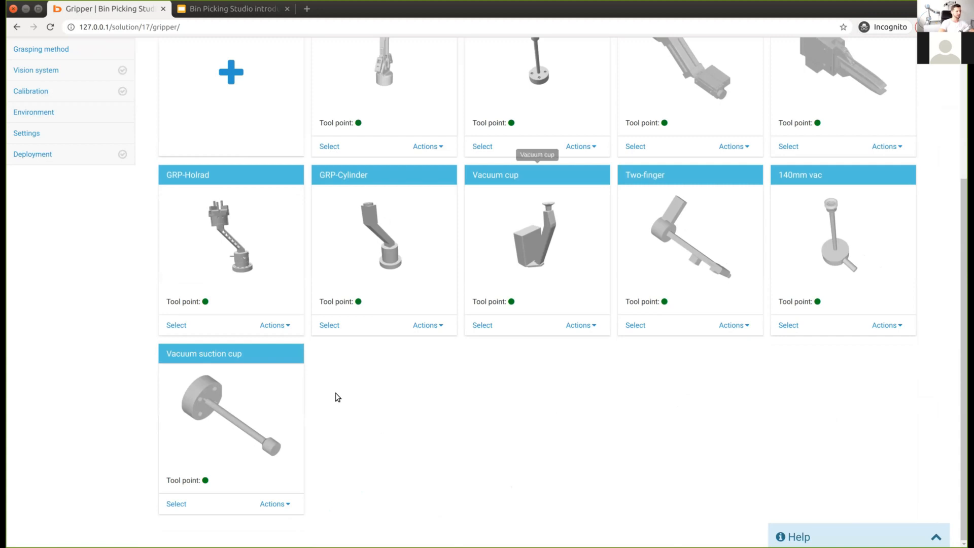
pyautogui.scroll(2, 182, 498)
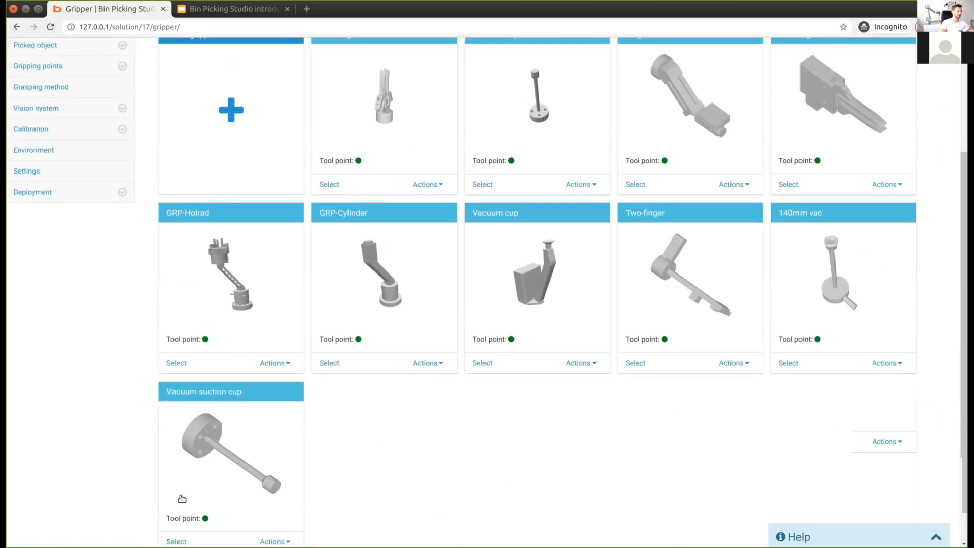
pyautogui.scroll(-1, 182, 499)
pyautogui.click(175, 505)
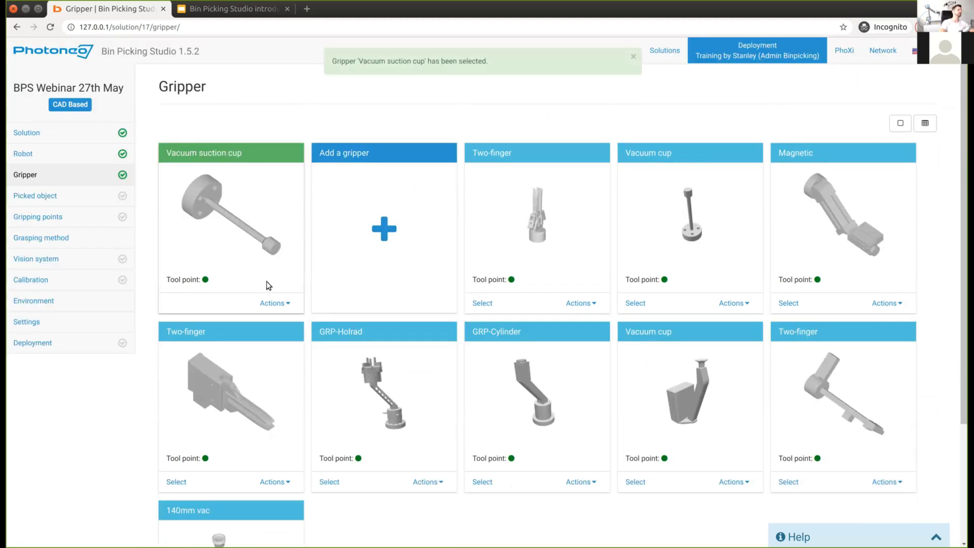
pyautogui.click(51, 198)
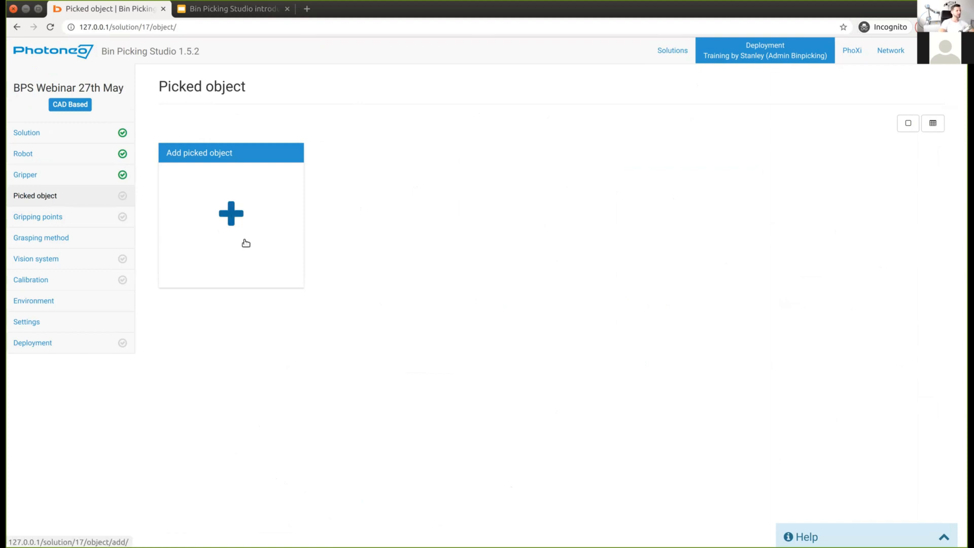
# Step: Add picked object 'Plastic T fitting' with description 'it is not mandatory' and CAD file plastic_Tfit.stl
pyautogui.click(240, 222)
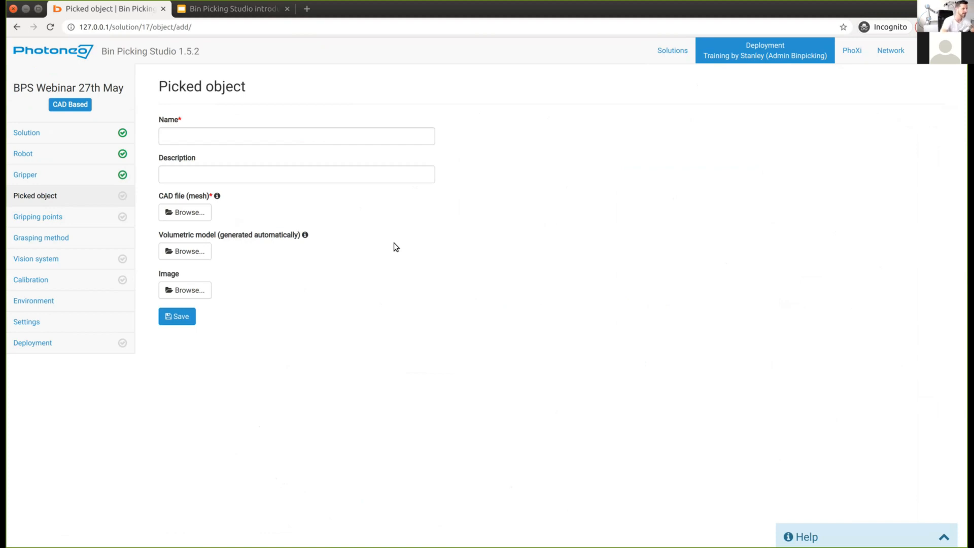
pyautogui.click(212, 138)
pyautogui.write('T fitting')
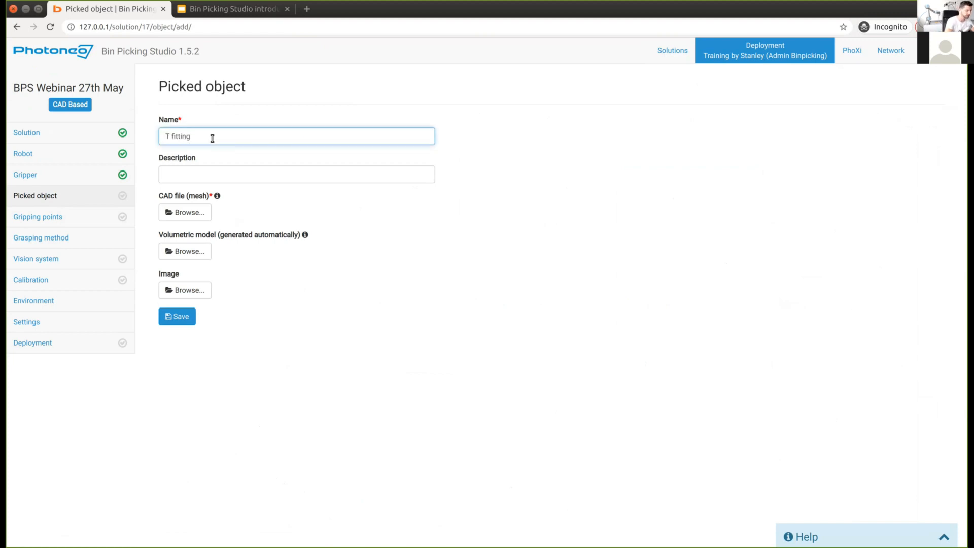
pyautogui.write('Plastic')
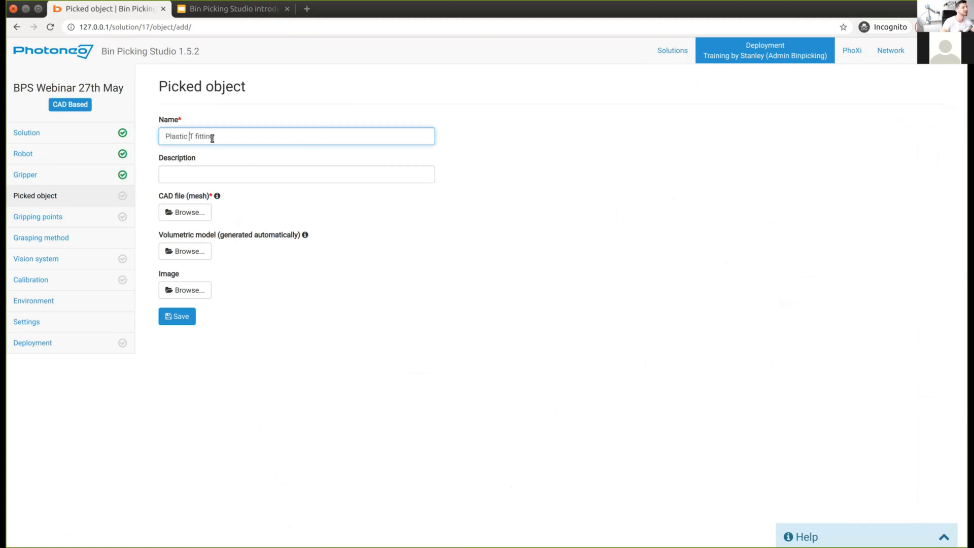
pyautogui.click(224, 175)
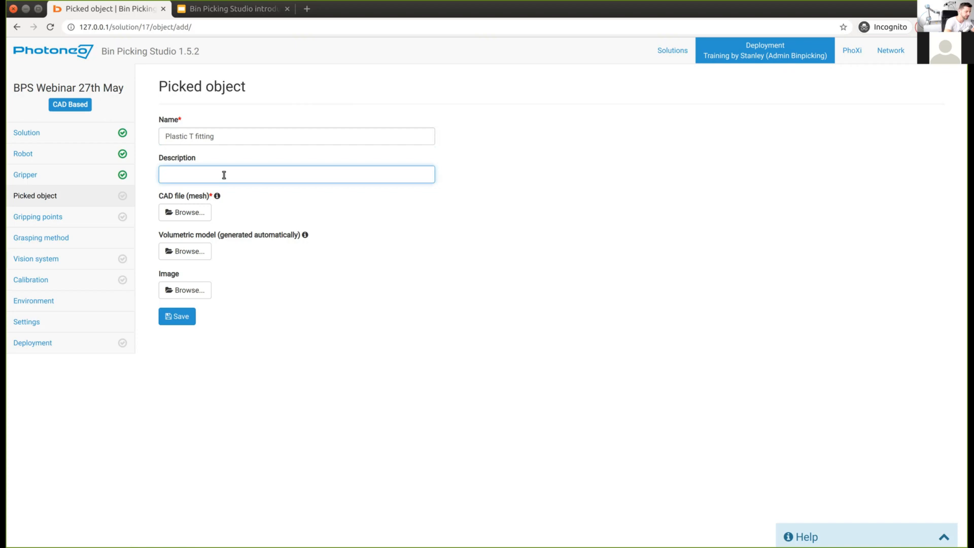
pyautogui.write('it is not mandatory')
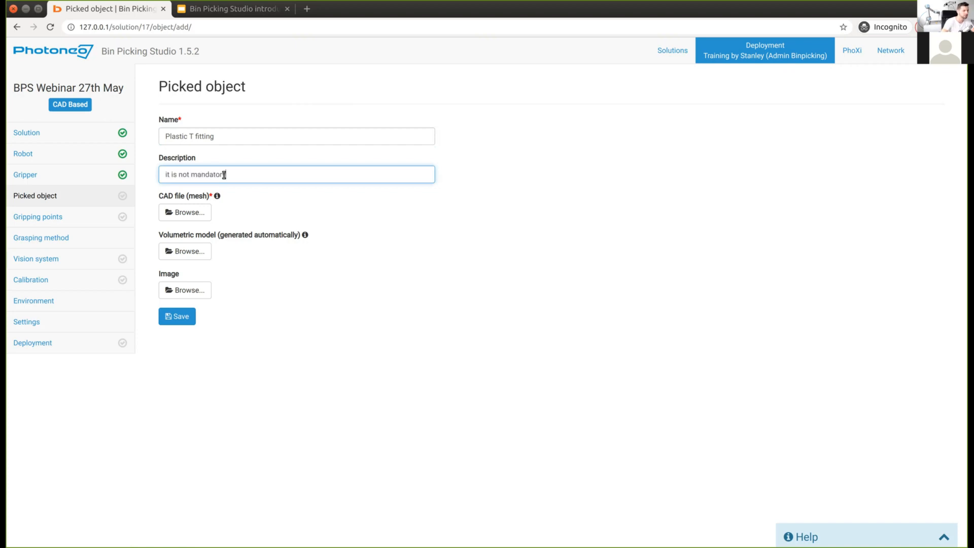
pyautogui.click(190, 217)
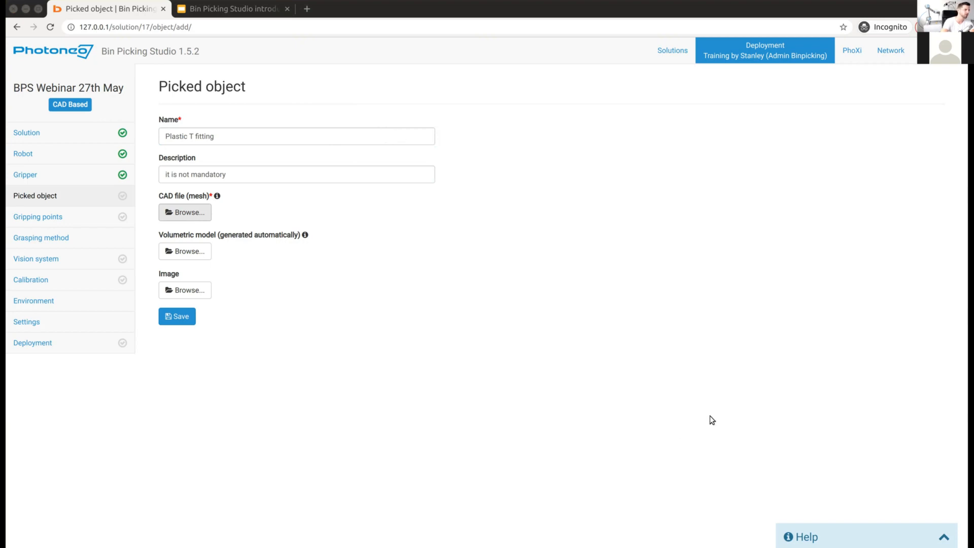
pyautogui.press('Return')
# Step: Save Plastic T fitting and rotate its CAD preview to inspect the bore and sides
pyautogui.click(186, 321)
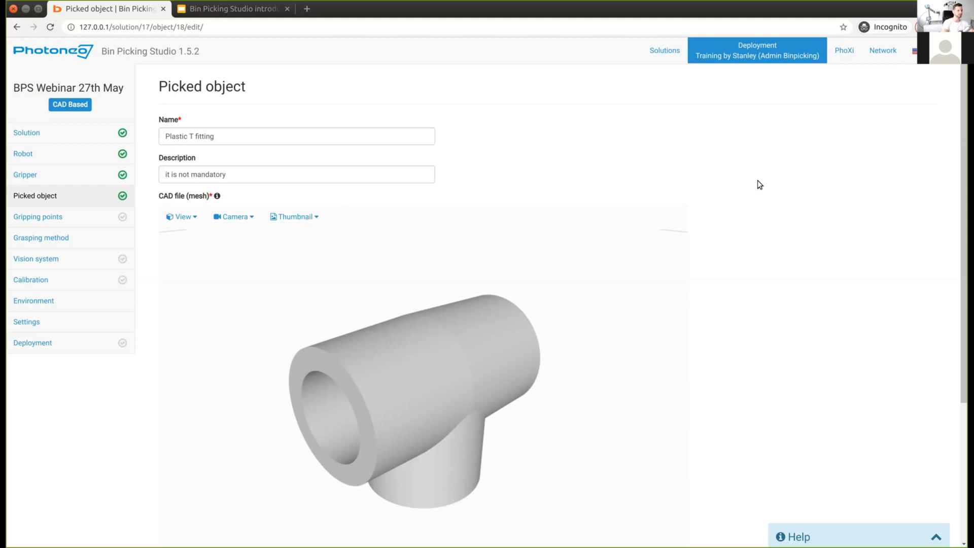
pyautogui.scroll(-5, 364, 239)
pyautogui.moveTo(242, 233); pyautogui.dragTo(387, 284)
pyautogui.scroll(-2, 388, 282)
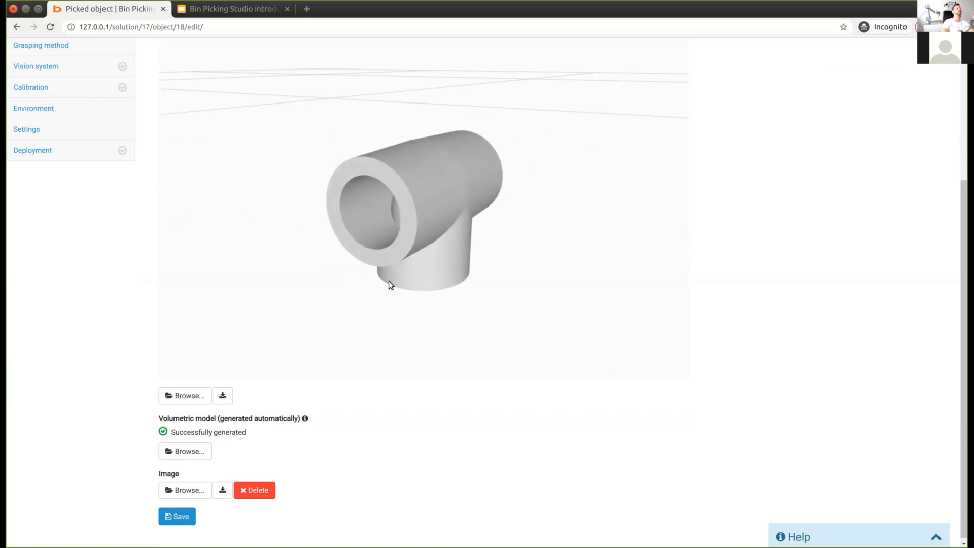
pyautogui.scroll(-2, 389, 281)
pyautogui.moveTo(333, 211); pyautogui.dragTo(433, 184)
pyautogui.moveTo(430, 225)
pyautogui.mouseDown()
pyautogui.moveTo(428, 206)
pyautogui.moveTo(425, 224)
pyautogui.moveTo(432, 221)
pyautogui.mouseUp()
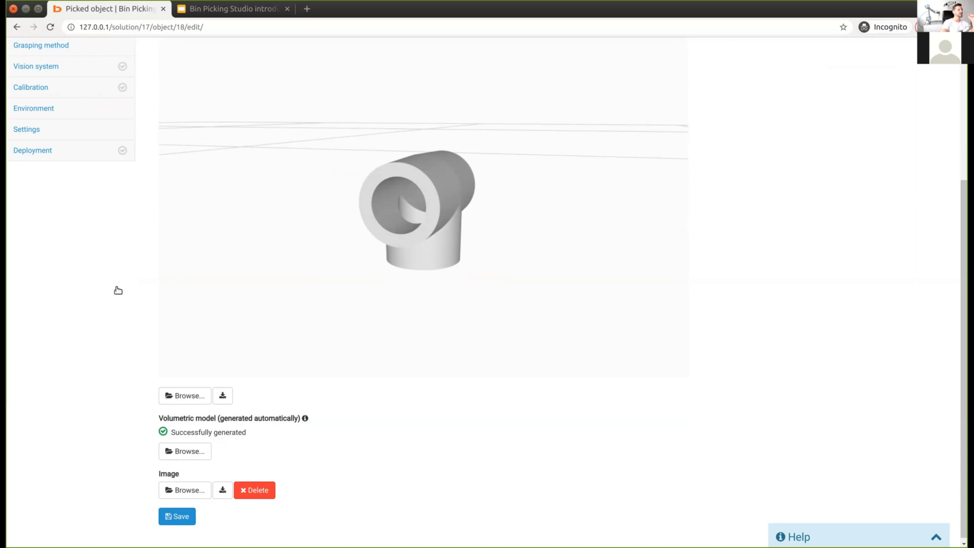
# Step: Save the picked object settings and go to the Gripping points page
pyautogui.scroll(5, 118, 291)
pyautogui.scroll(-1, 117, 306)
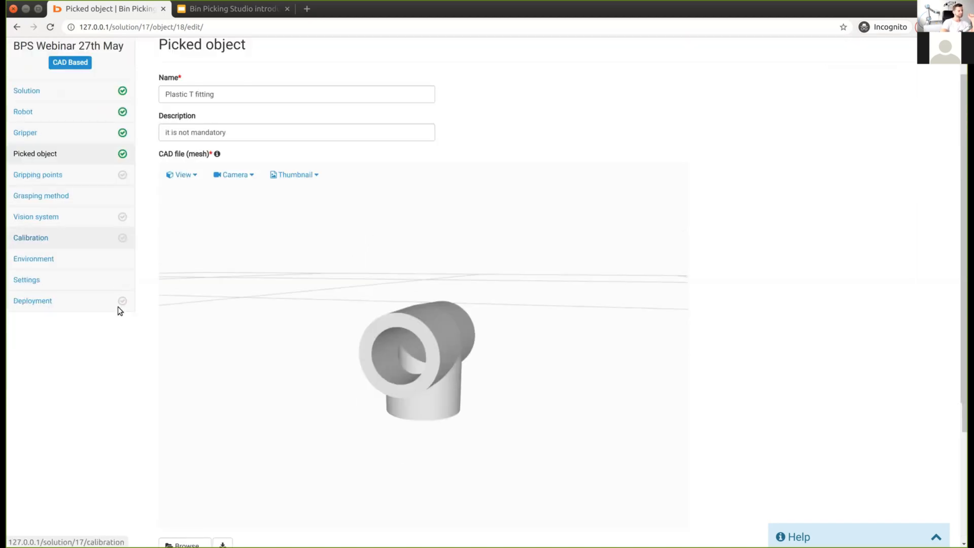
pyautogui.scroll(-4, 178, 520)
pyautogui.click(167, 513)
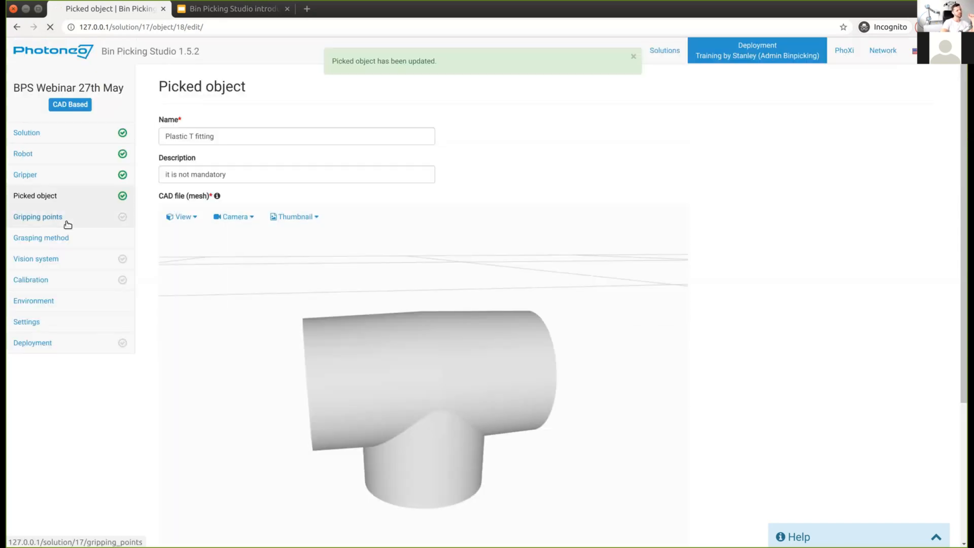
pyautogui.click(63, 224)
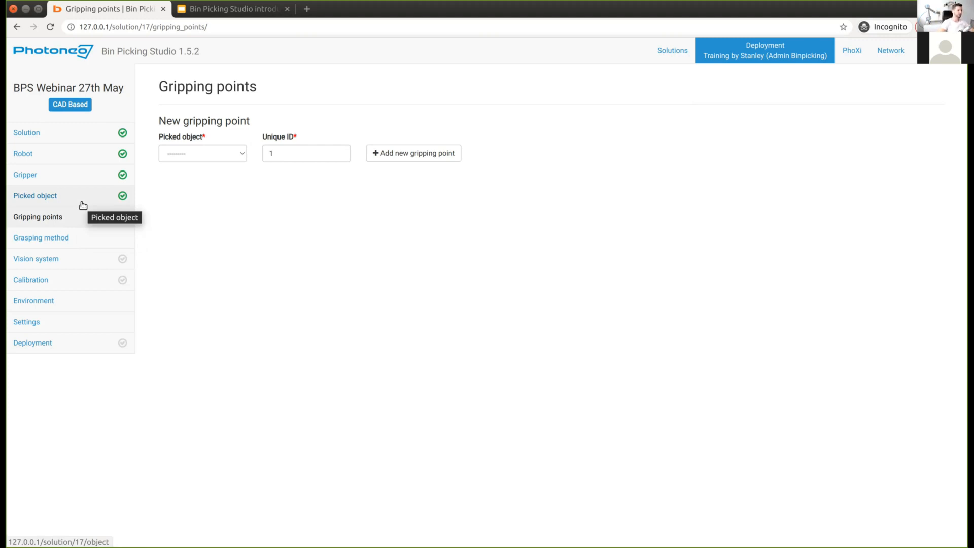
# Step: Choose Plastic T fitting from the Picked object dropdown and create gripping point 1 for it
pyautogui.click(179, 154)
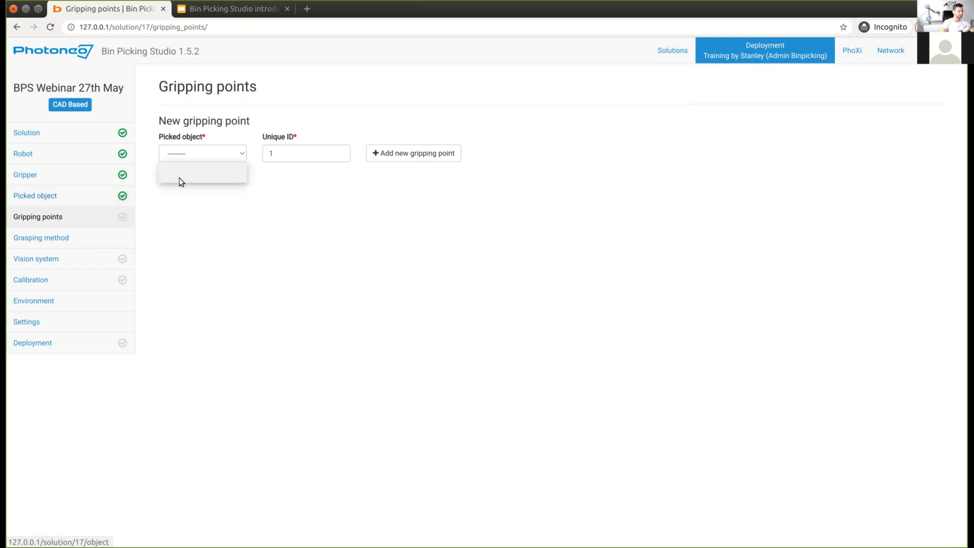
pyautogui.click(178, 178)
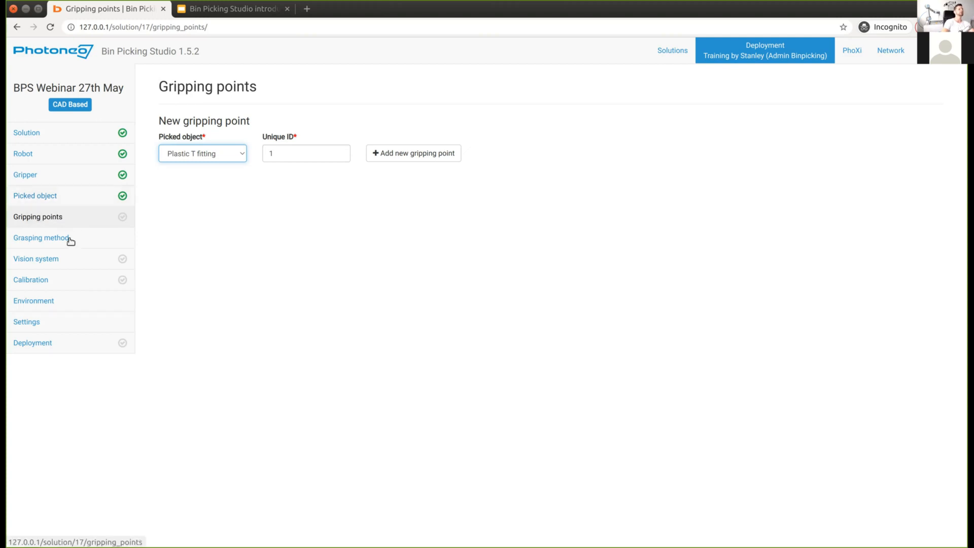
pyautogui.click(406, 157)
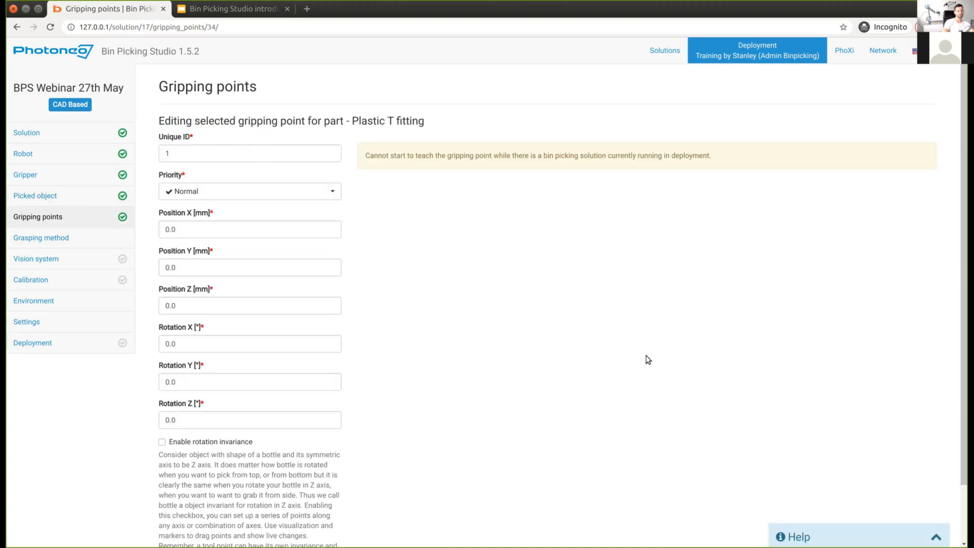
# Step: Set the gripping point's Rotation X to 90°
pyautogui.moveTo(570, 358)
pyautogui.mouseDown()
pyautogui.moveTo(472, 384)
pyautogui.moveTo(528, 327)
pyautogui.moveTo(656, 309)
pyautogui.moveTo(587, 364)
pyautogui.moveTo(565, 339)
pyautogui.moveTo(542, 266)
pyautogui.moveTo(543, 237)
pyautogui.moveTo(485, 279)
pyautogui.moveTo(162, 345)
pyautogui.mouseUp()
pyautogui.click(161, 346)
pyautogui.write('90')
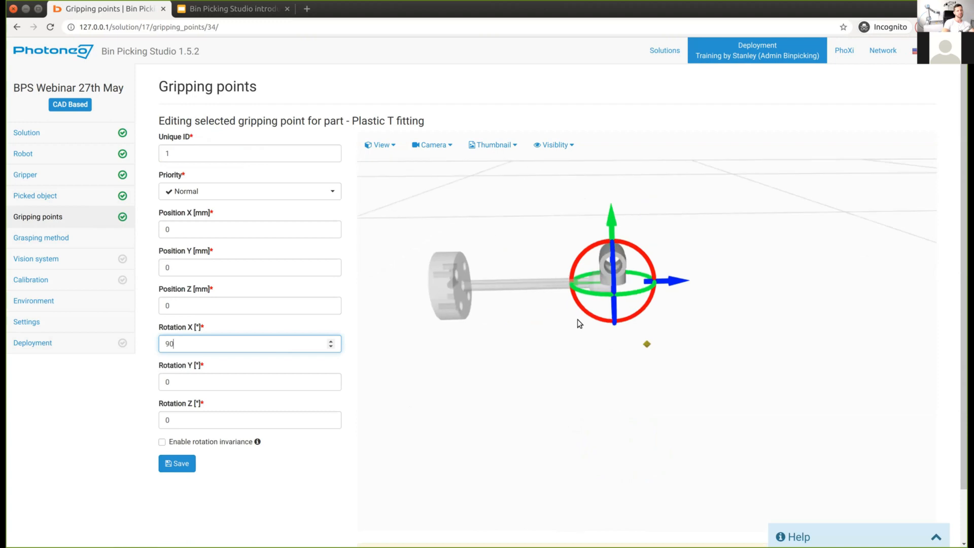
# Step: Raise the gripping point and set Position Z to 26 mm
pyautogui.moveTo(614, 223); pyautogui.dragTo(614, 202)
pyautogui.moveTo(202, 305); pyautogui.dragTo(169, 306)
pyautogui.click(203, 306)
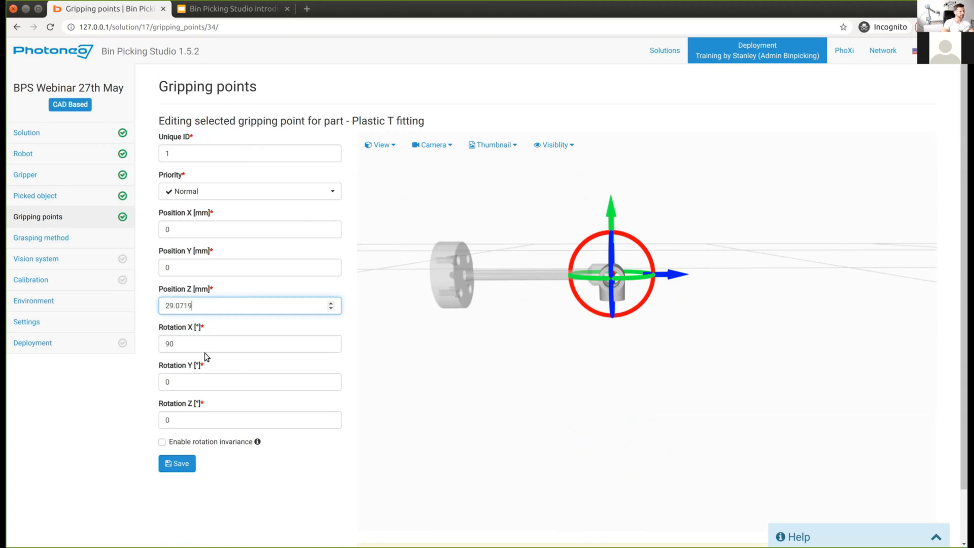
pyautogui.press('BackSpace')
pyautogui.press('BackSpace')
pyautogui.press('BackSpace')
pyautogui.scroll(6, 611, 257)
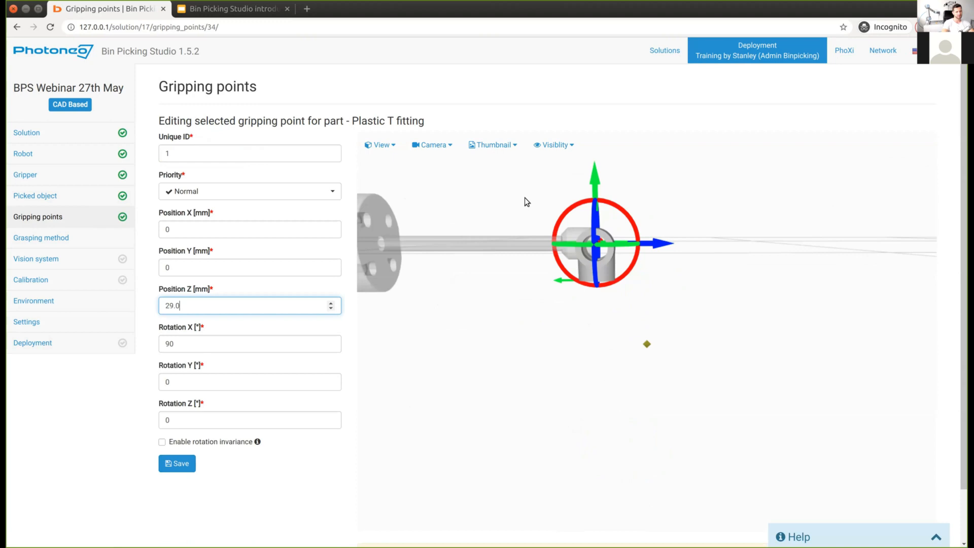
pyautogui.scroll(3, 525, 197)
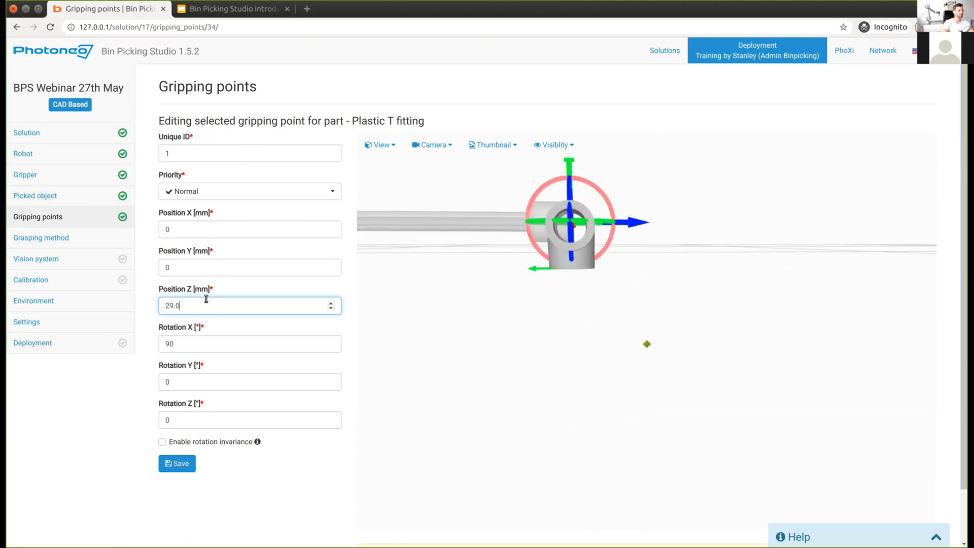
pyautogui.moveTo(206, 299); pyautogui.dragTo(112, 304)
pyautogui.write('28')
pyautogui.press('BackSpace')
pyautogui.write('7')
pyautogui.press('BackSpace')
pyautogui.write('6')
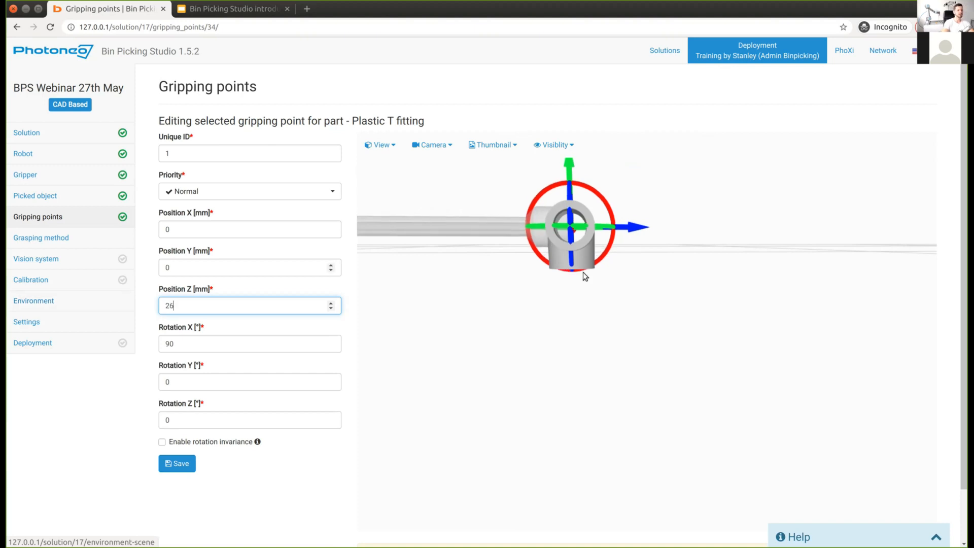
# Step: Slide the gripping point along Y and set Position Y to 20 mm
pyautogui.moveTo(593, 294); pyautogui.dragTo(607, 289)
pyautogui.scroll(-5, 607, 289)
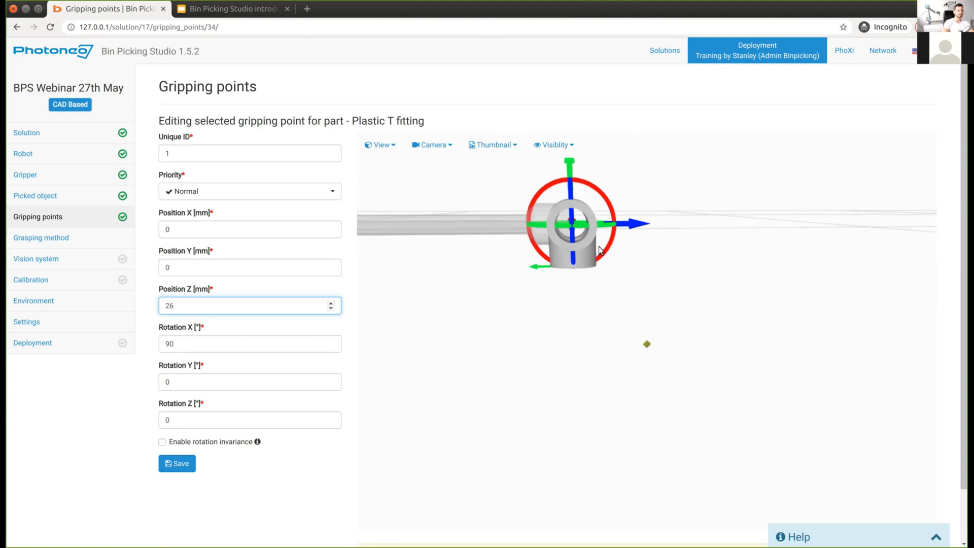
pyautogui.scroll(-2, 620, 234)
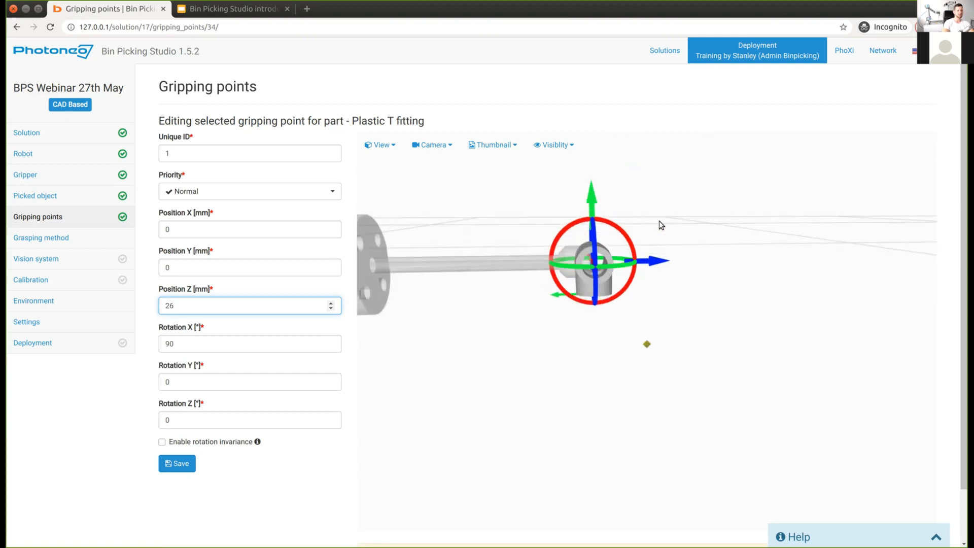
pyautogui.moveTo(659, 220); pyautogui.dragTo(661, 210)
pyautogui.moveTo(654, 268); pyautogui.dragTo(644, 302)
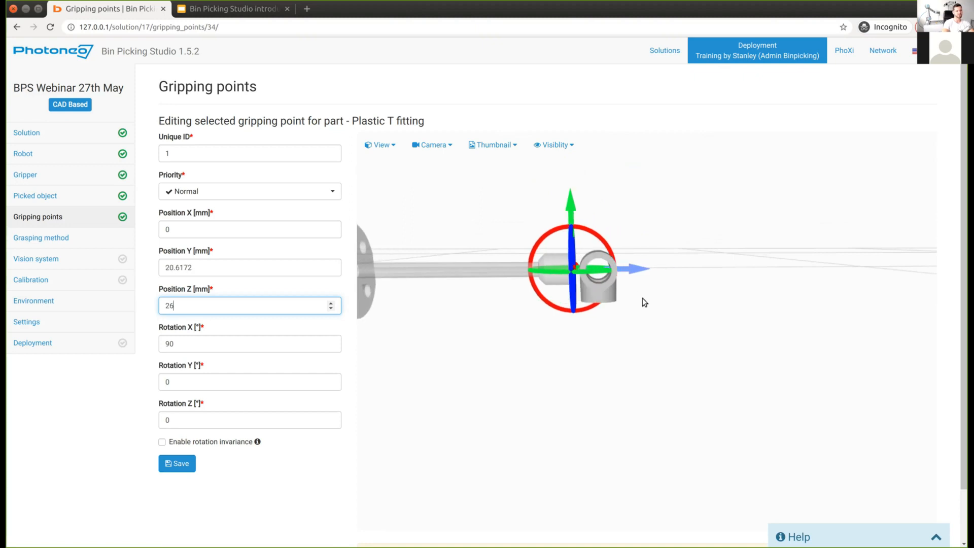
pyautogui.hotkey('shift', 'Tab')
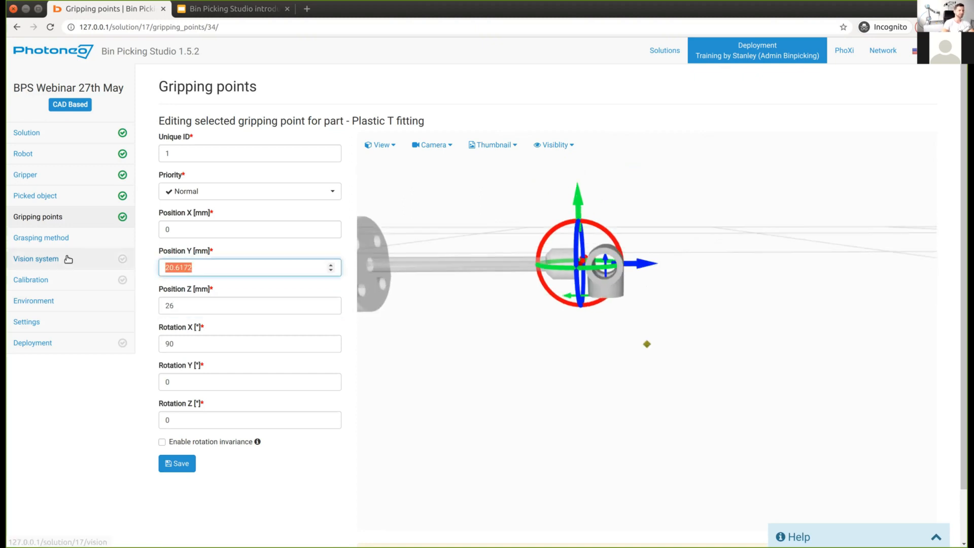
pyautogui.write('20')
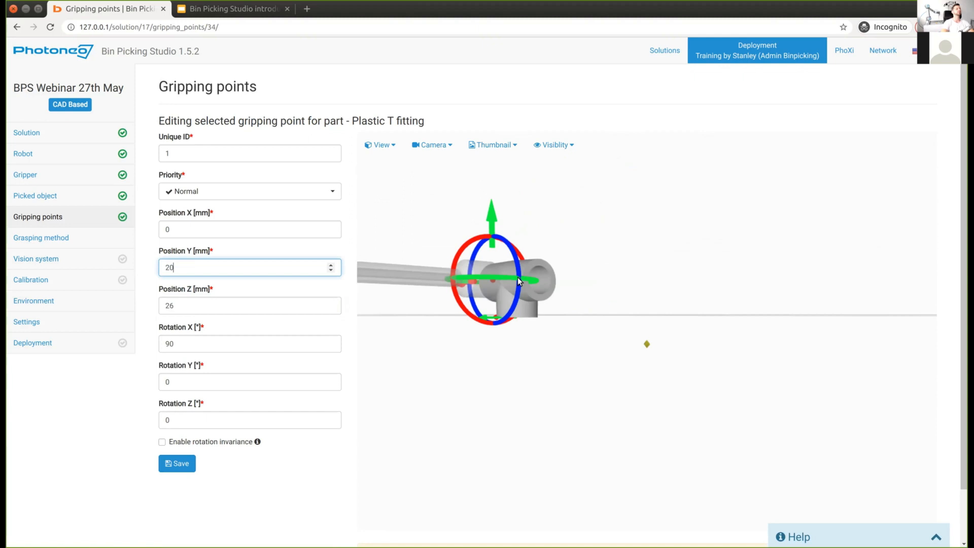
# Step: Orbit around the fitting to verify gripping point 1, then enable its rotation invariance
pyautogui.moveTo(569, 302); pyautogui.dragTo(624, 281)
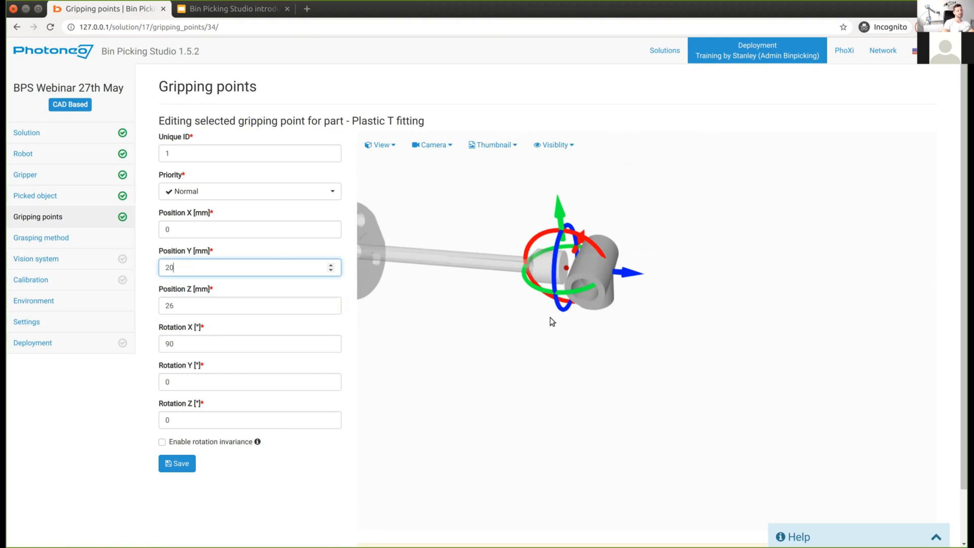
pyautogui.moveTo(497, 310)
pyautogui.mouseDown()
pyautogui.moveTo(520, 316)
pyautogui.moveTo(559, 262)
pyautogui.moveTo(581, 266)
pyautogui.mouseUp()
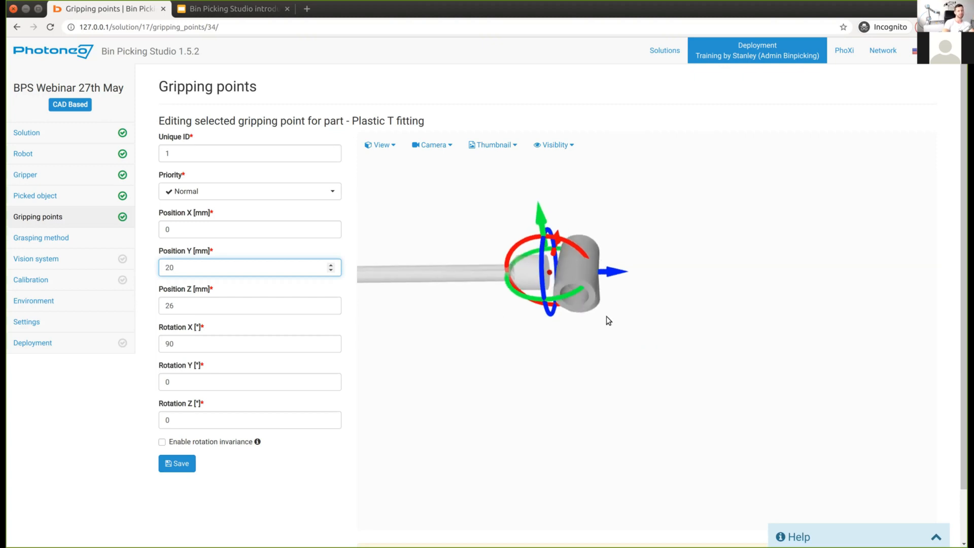
pyautogui.moveTo(583, 301); pyautogui.dragTo(734, 310)
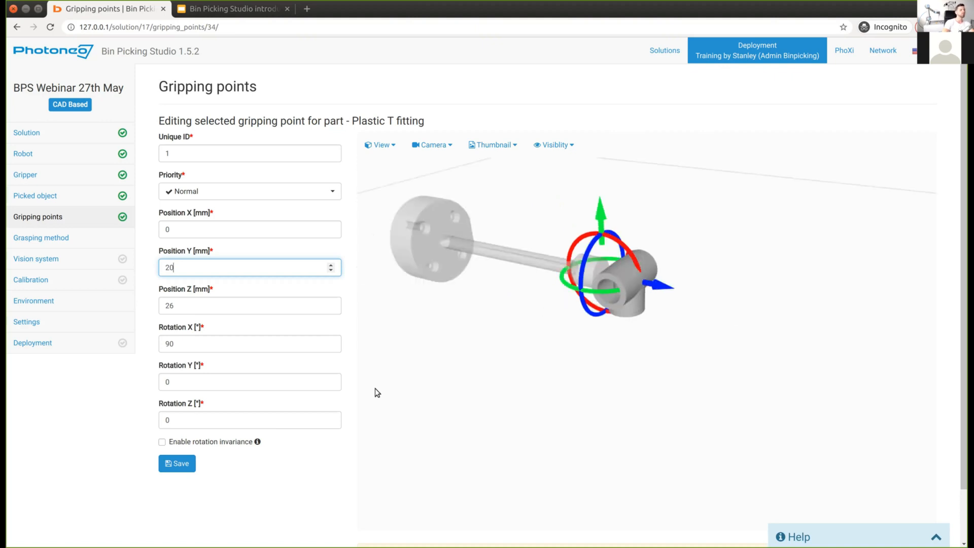
pyautogui.moveTo(508, 327); pyautogui.dragTo(156, 462)
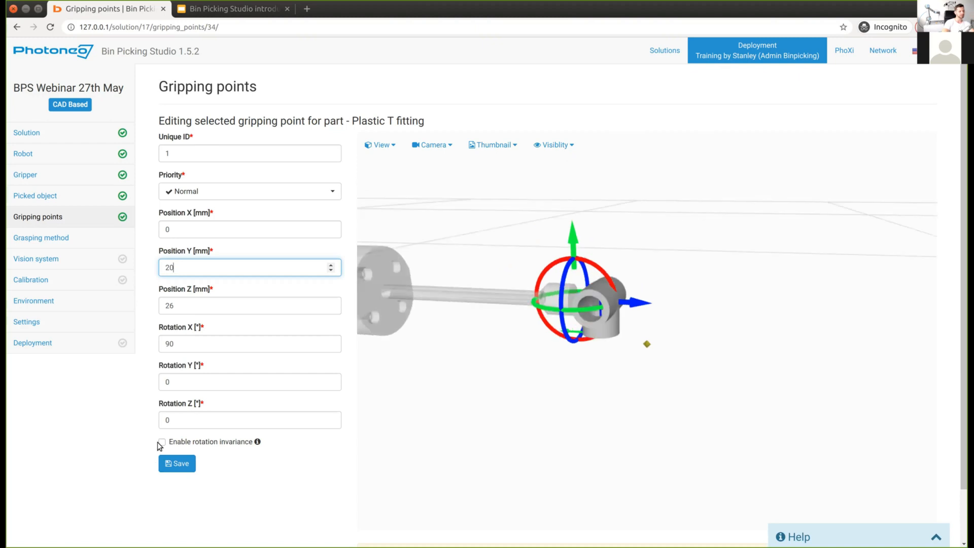
pyautogui.click(162, 442)
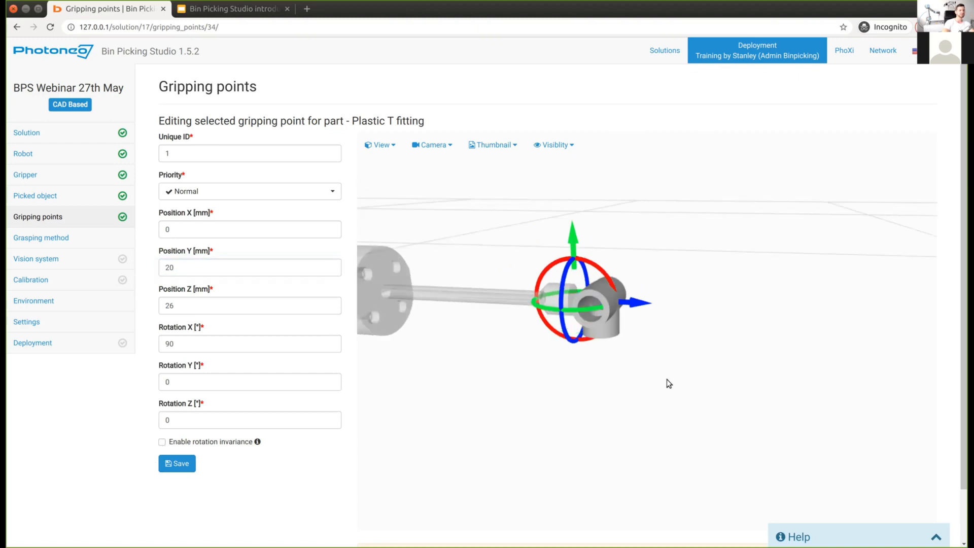
# Step: Set the gripping point's invariance axis to the X-axis
pyautogui.moveTo(671, 381); pyautogui.dragTo(638, 390)
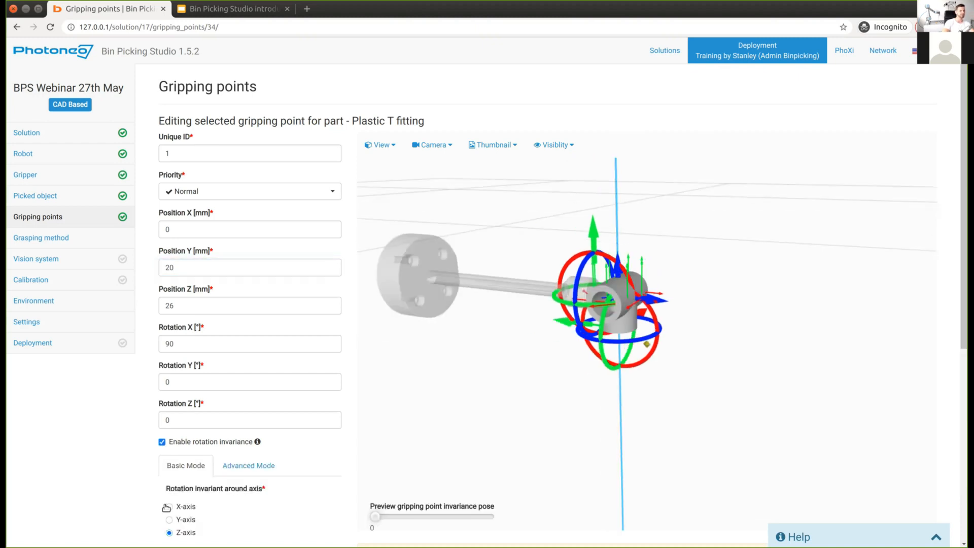
pyautogui.click(169, 507)
pyautogui.moveTo(495, 345); pyautogui.dragTo(508, 353)
pyautogui.moveTo(597, 277); pyautogui.dragTo(594, 228)
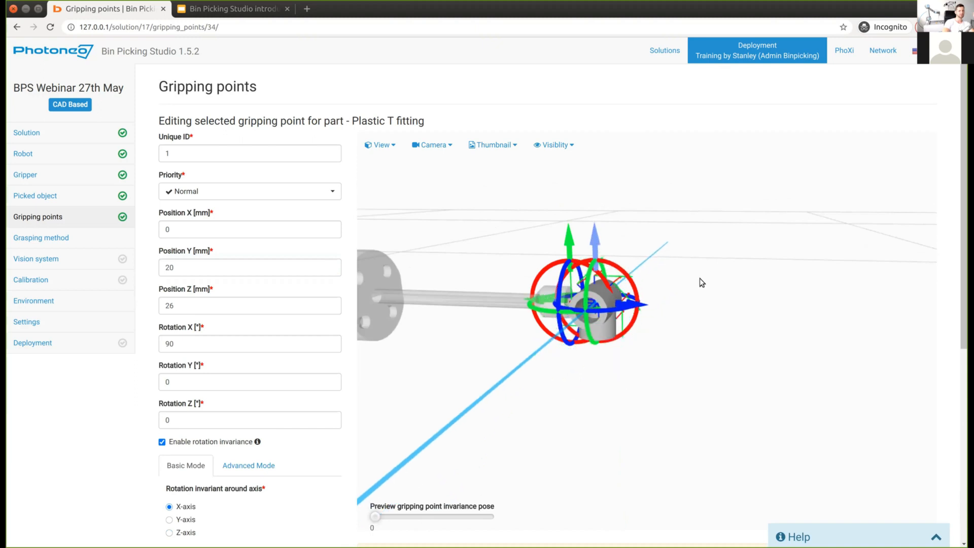
pyautogui.moveTo(404, 208); pyautogui.dragTo(562, 378)
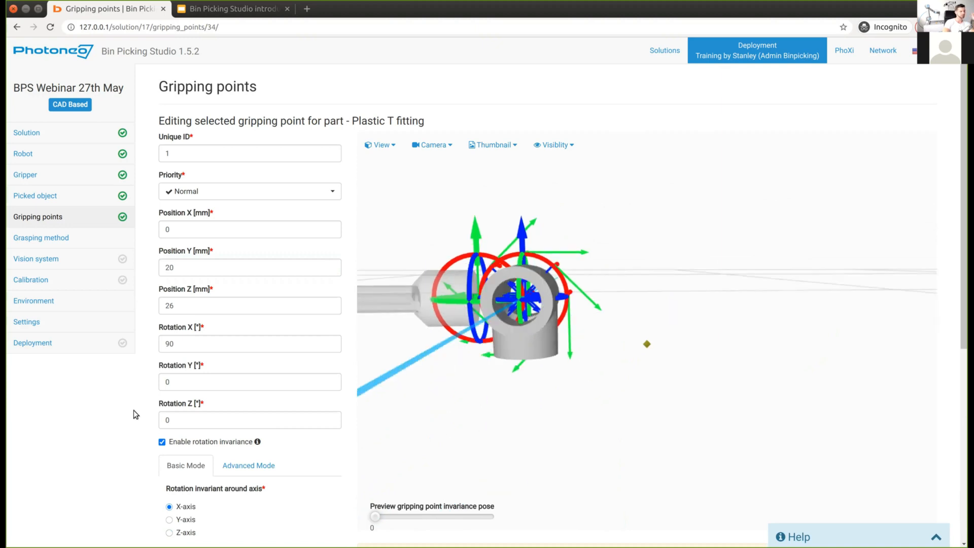
# Step: Delete the decimals from the invariance axis z position so it reads 26 mm
pyautogui.scroll(-6, 135, 414)
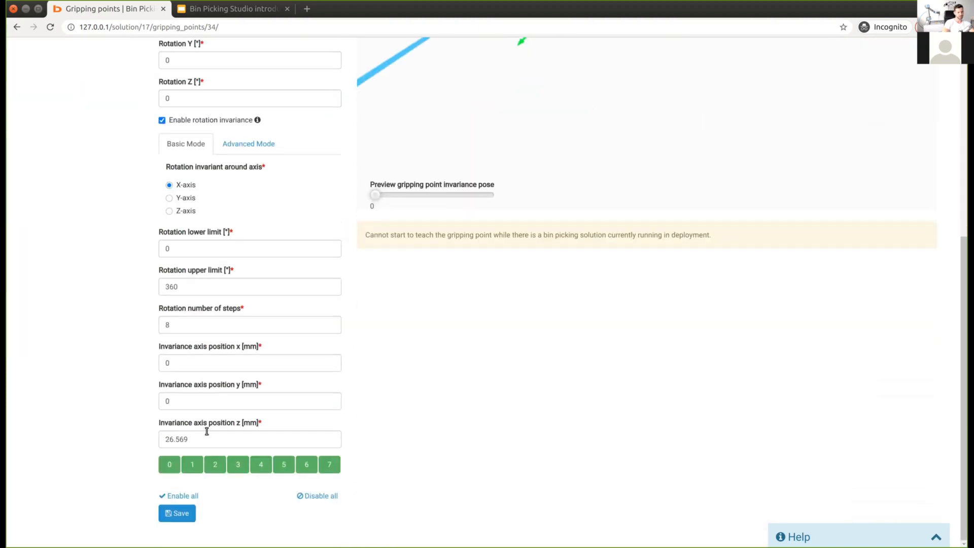
pyautogui.click(207, 436)
pyautogui.press('BackSpace')
pyautogui.press('BackSpace')
pyautogui.press('BackSpace')
pyautogui.press('BackSpace')
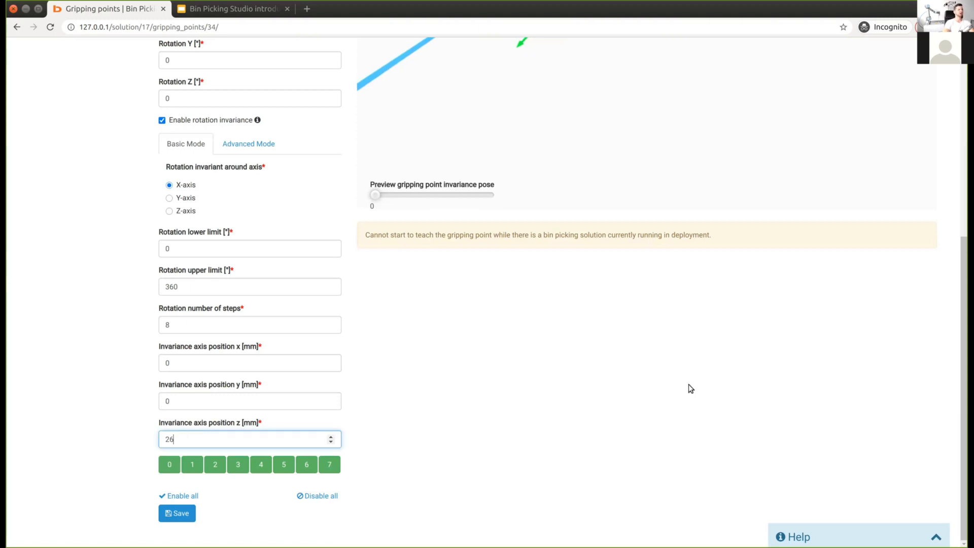
pyautogui.scroll(6, 671, 406)
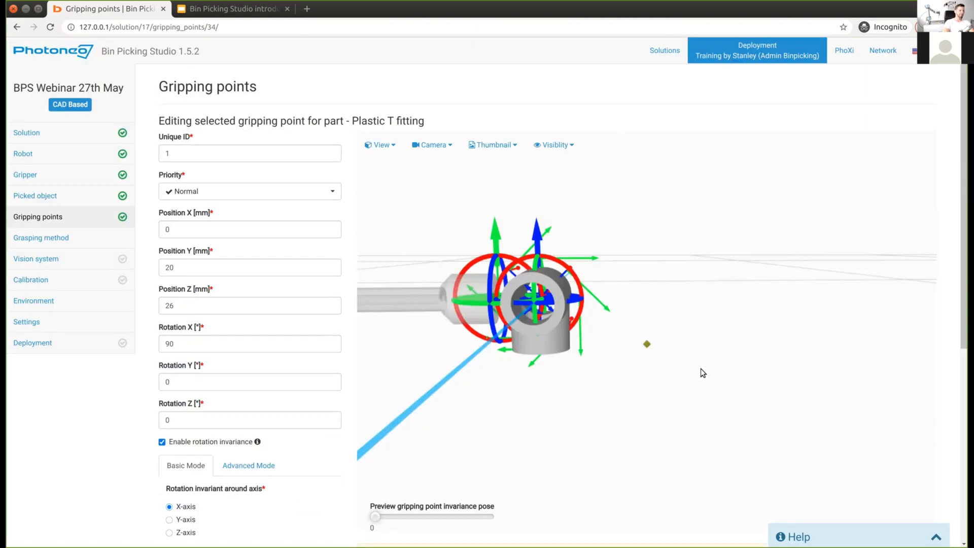
pyautogui.moveTo(684, 376); pyautogui.dragTo(678, 378)
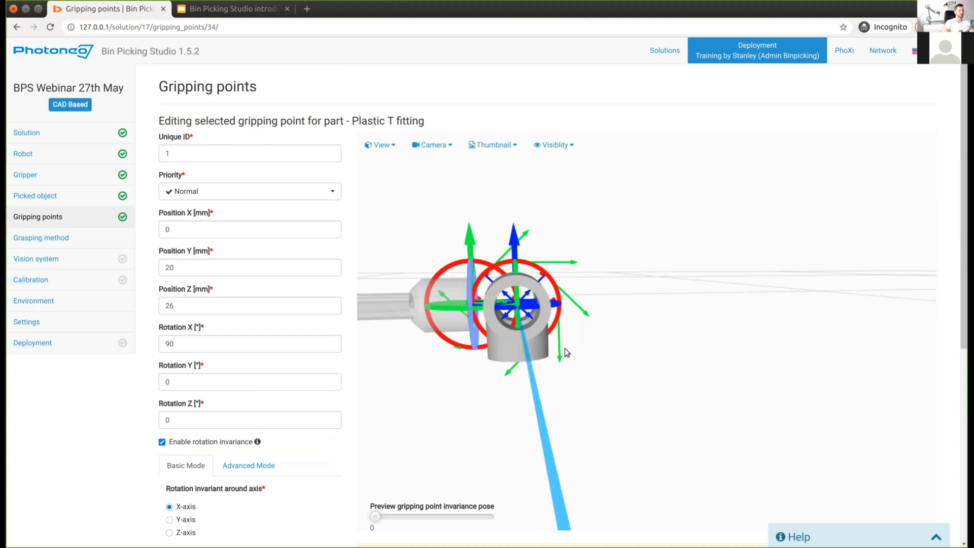
pyautogui.scroll(-3, 105, 455)
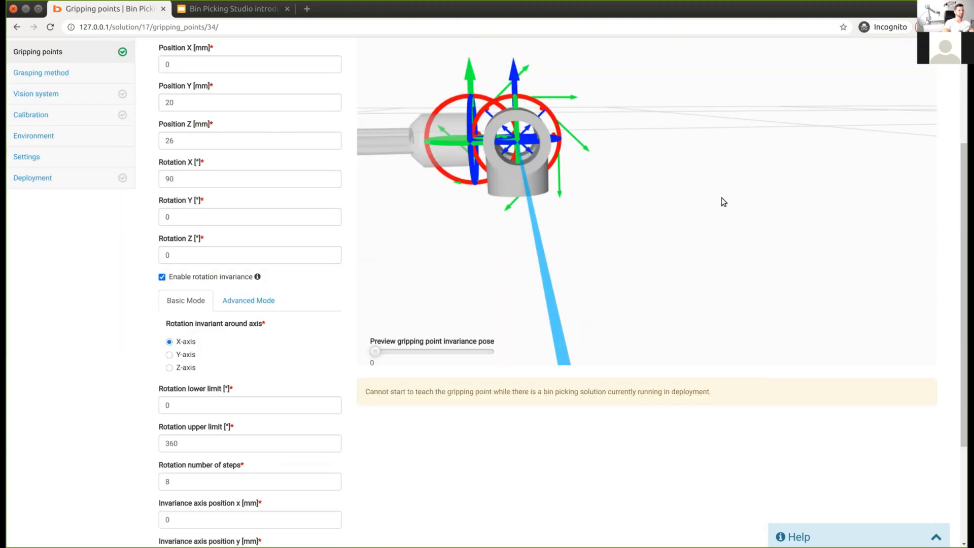
pyautogui.scroll(-6, 581, 287)
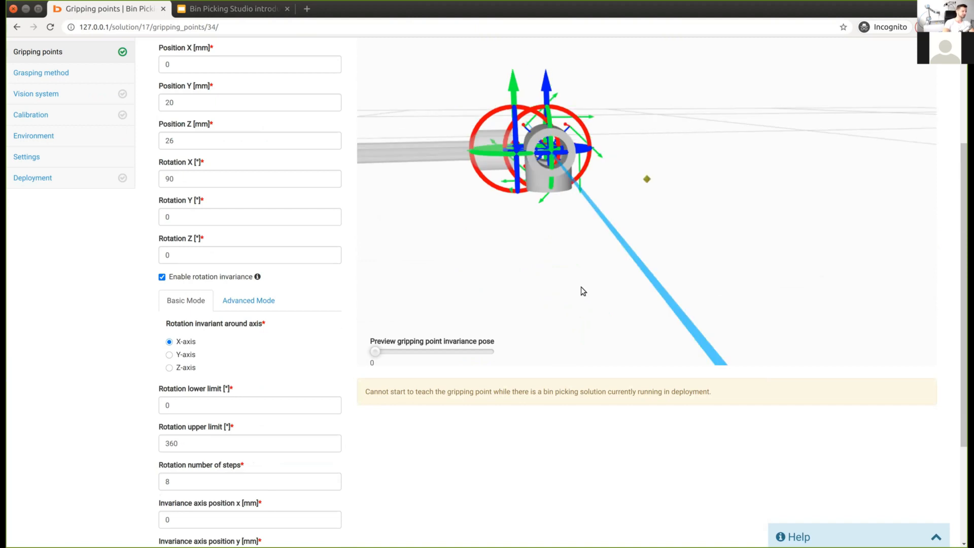
# Step: Try a 180° rotation upper limit, revert to 360°, and view invariance pose 3 from the side
pyautogui.moveTo(196, 439); pyautogui.dragTo(19, 433)
pyautogui.write('180')
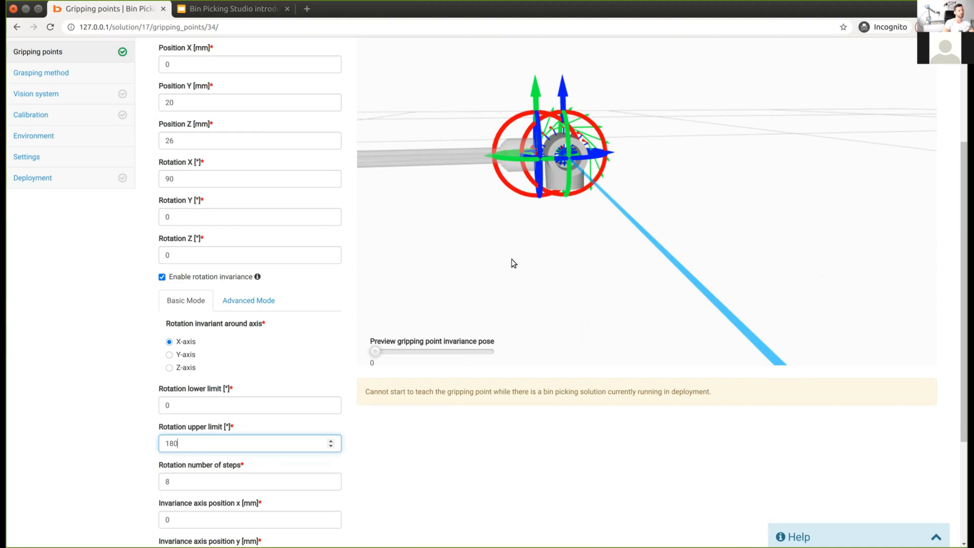
pyautogui.moveTo(512, 259); pyautogui.dragTo(468, 266)
pyautogui.press('Home')
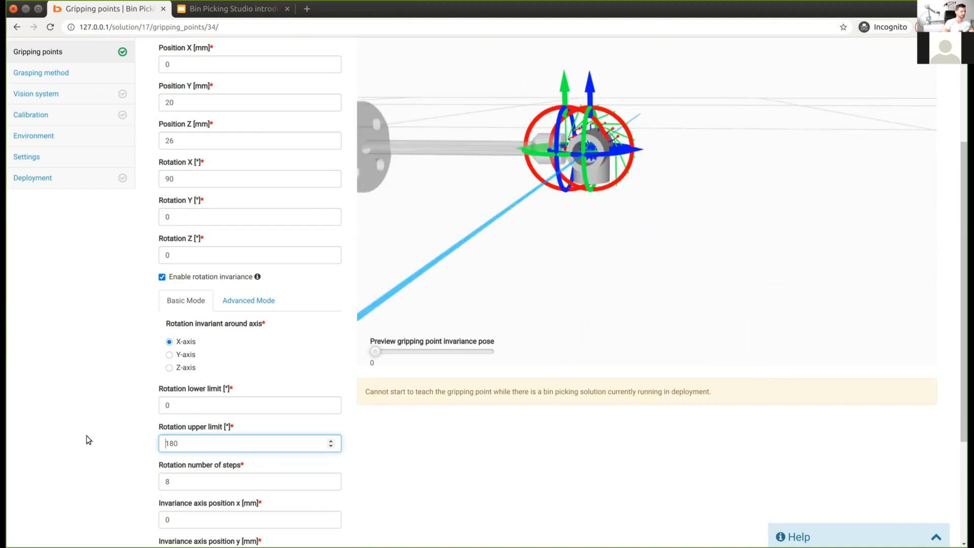
pyautogui.press('Delete')
pyautogui.press('Delete')
pyautogui.press('Delete')
pyautogui.write('3')
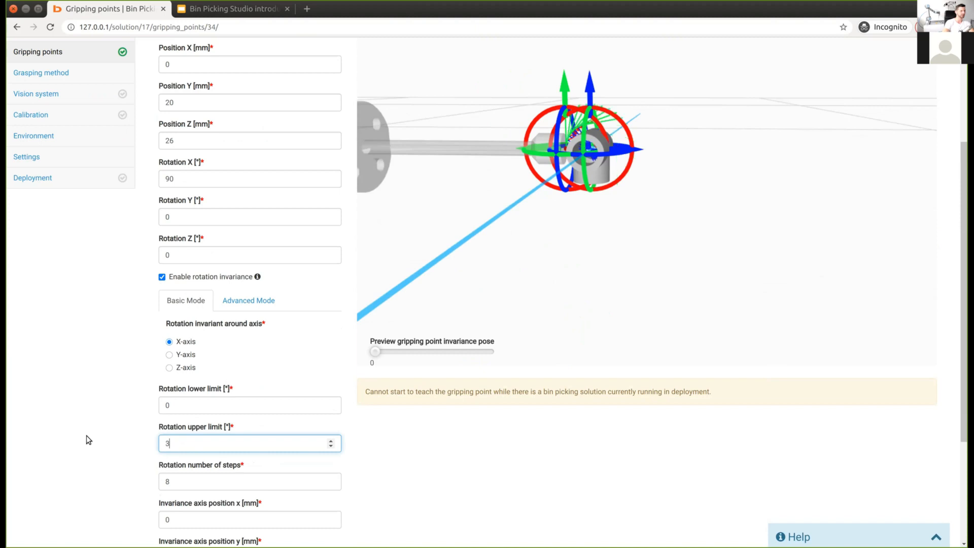
pyautogui.write('60')
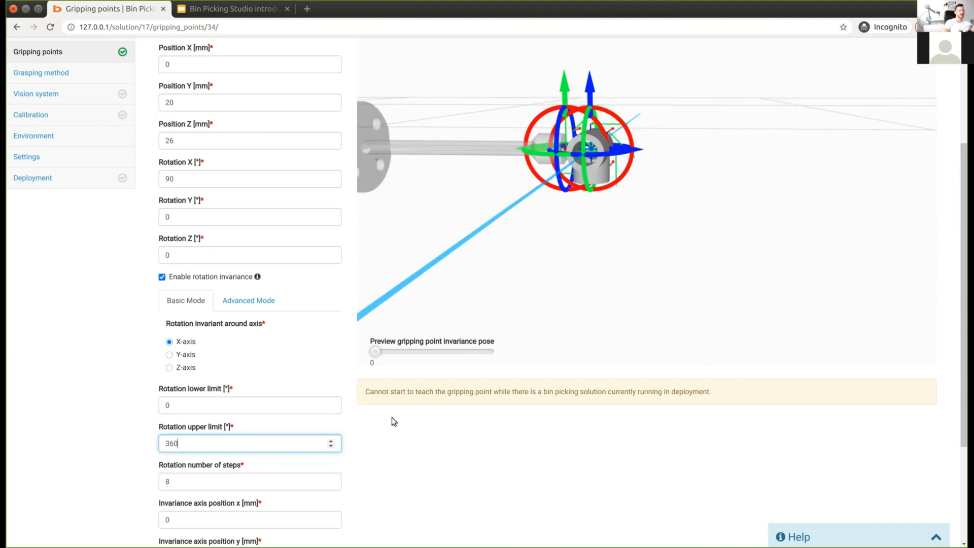
pyautogui.scroll(2, 392, 417)
pyautogui.moveTo(380, 409); pyautogui.dragTo(472, 407)
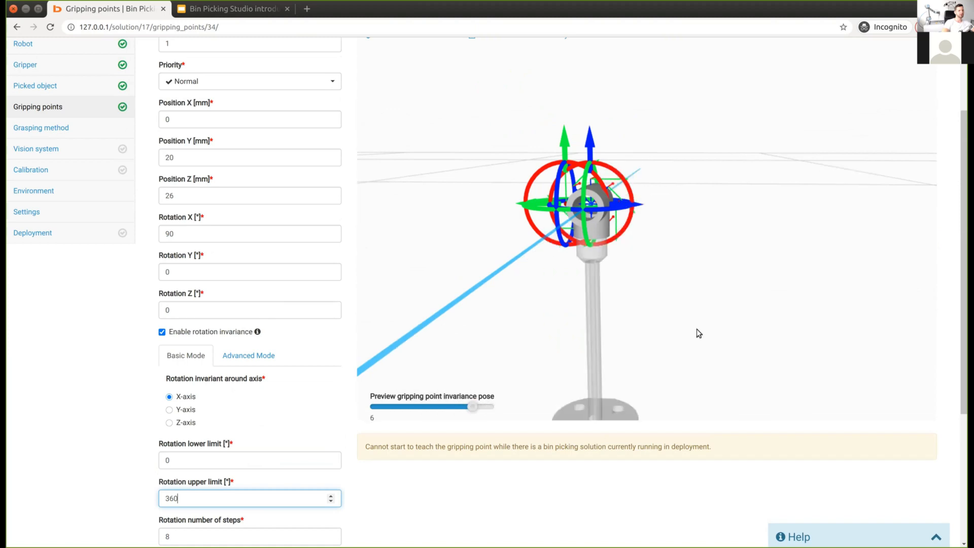
pyautogui.moveTo(698, 333); pyautogui.dragTo(615, 322)
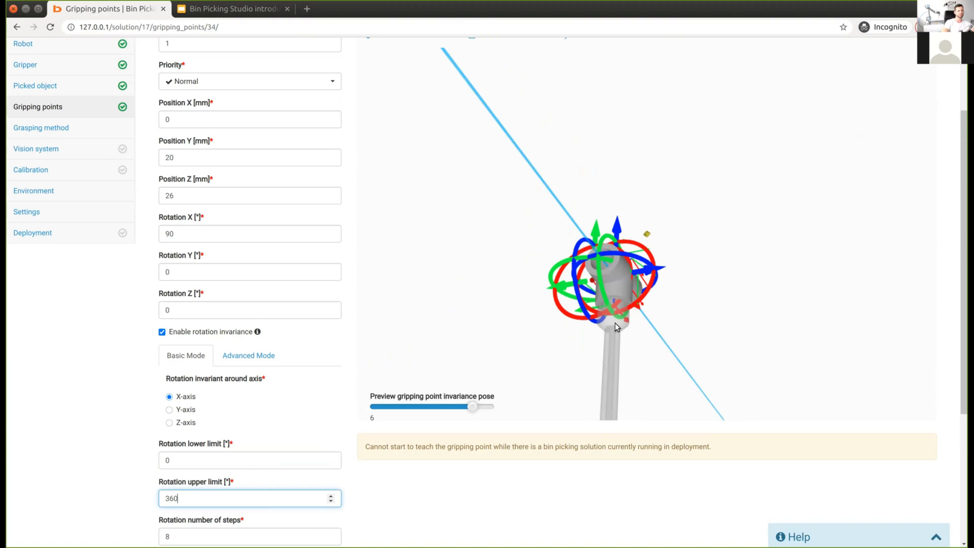
pyautogui.moveTo(704, 351); pyautogui.dragTo(601, 316)
# Step: Set the rotation range to 0–180° and sweep the preview through invariance poses 0 to 8
pyautogui.click(207, 459)
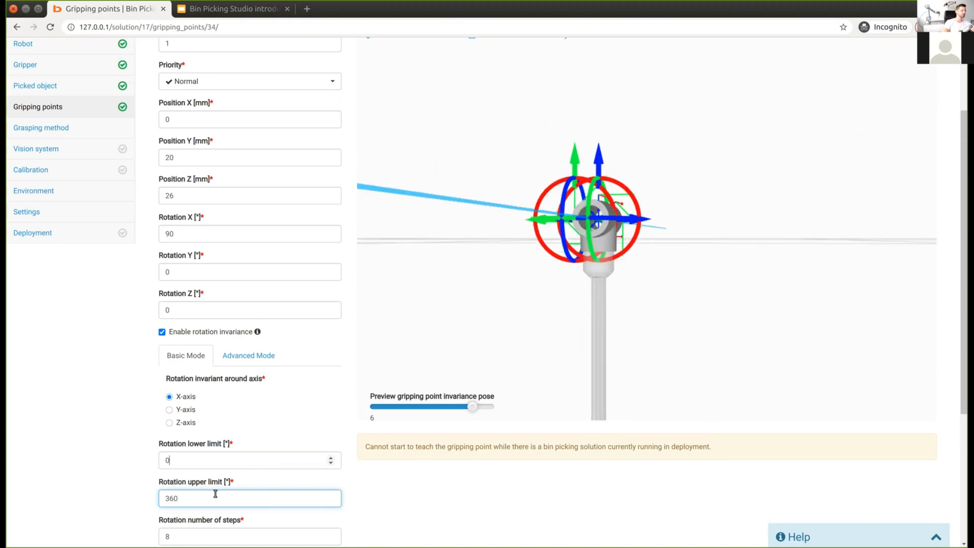
pyautogui.hotkey('ctrl', 'a')
pyautogui.press('Tab')
pyautogui.press('BackSpace')
pyautogui.write('180')
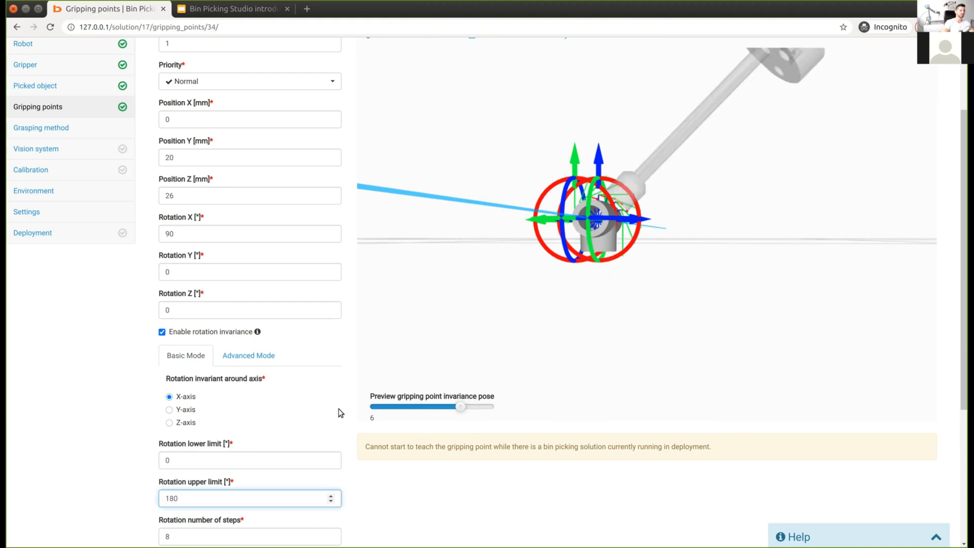
pyautogui.moveTo(458, 412); pyautogui.dragTo(501, 407)
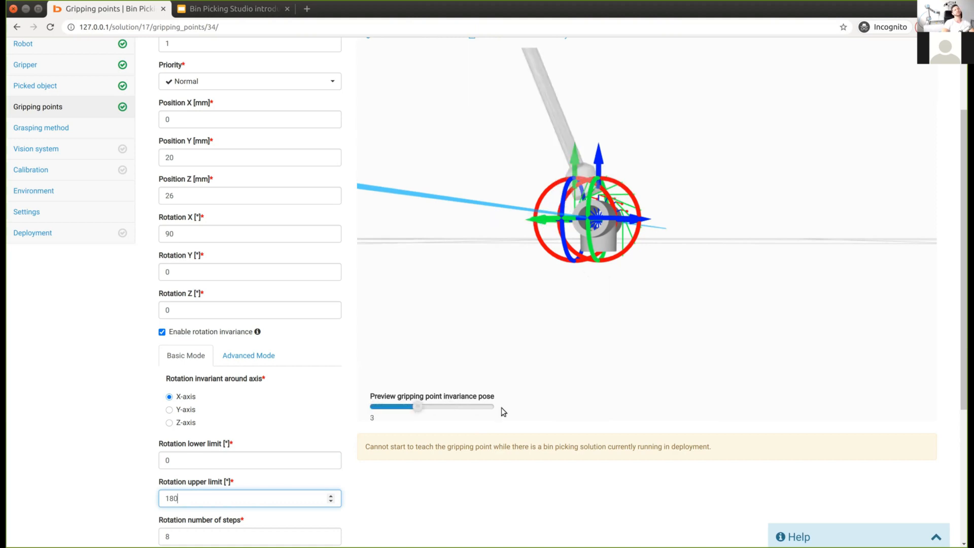
pyautogui.moveTo(387, 413); pyautogui.dragTo(440, 409)
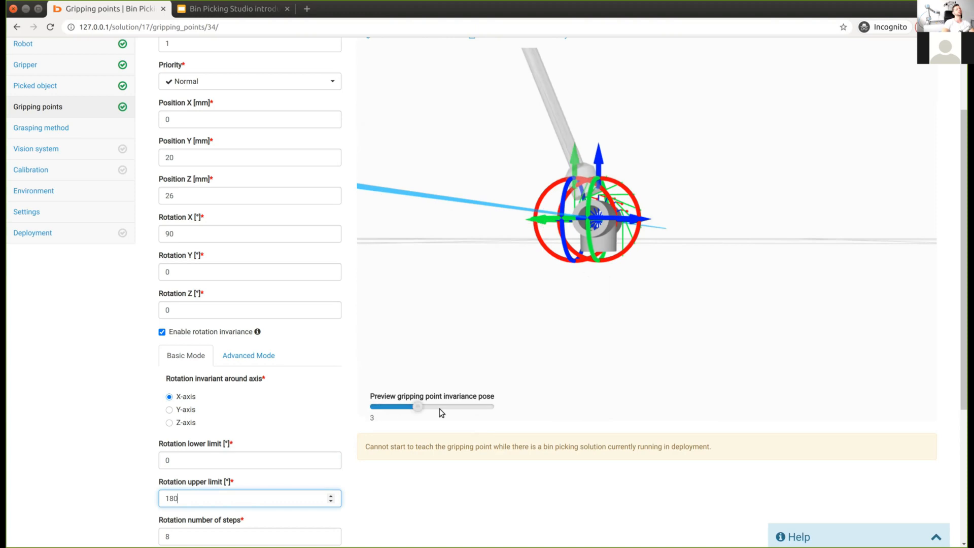
pyautogui.click(492, 412)
# Step: Orbit, pan and tilt the 3-D scene to check the resulting gripper poses
pyautogui.moveTo(642, 275); pyautogui.dragTo(839, 309)
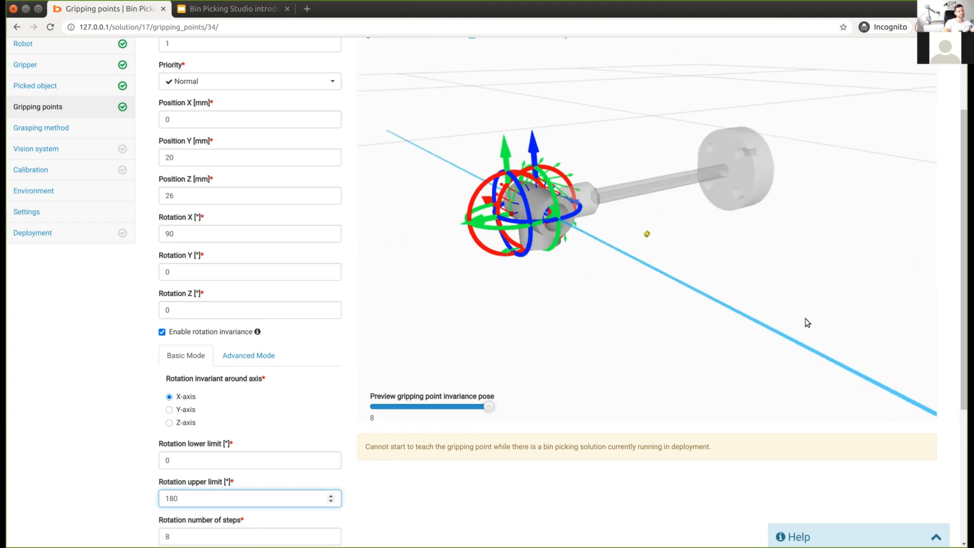
pyautogui.moveTo(542, 321); pyautogui.dragTo(540, 321)
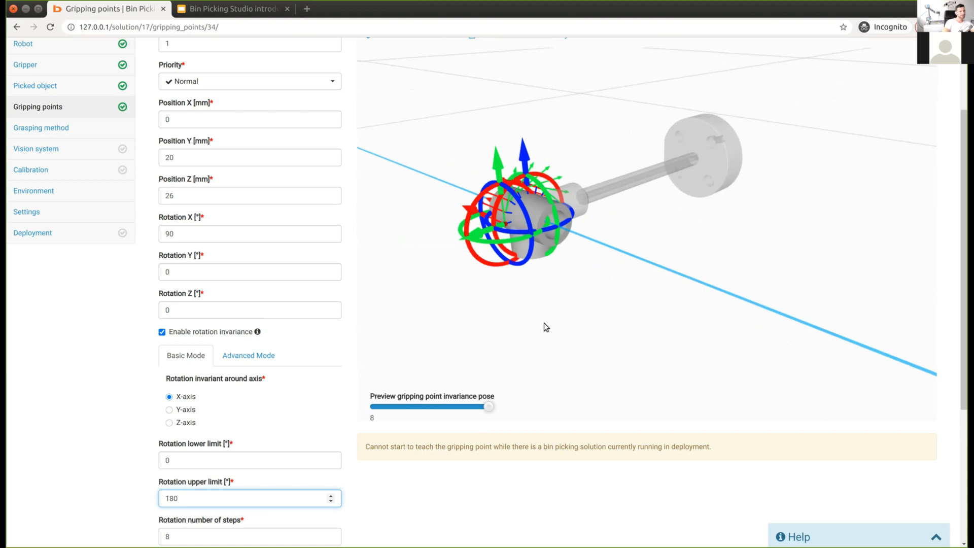
pyautogui.moveTo(593, 324); pyautogui.dragTo(570, 317)
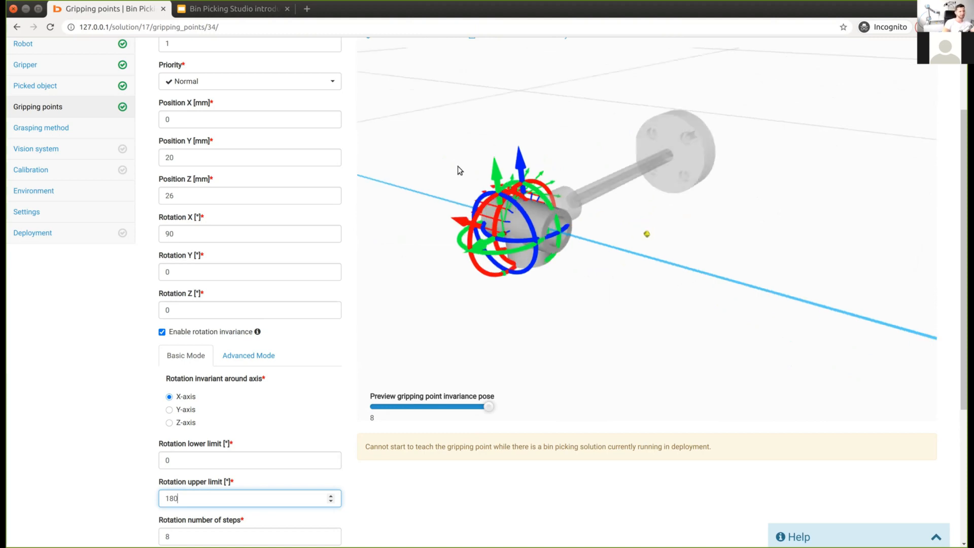
pyautogui.scroll(3, 501, 146)
pyautogui.moveTo(501, 147); pyautogui.dragTo(576, 153, button='middle')
pyautogui.moveTo(654, 376)
pyautogui.mouseDown()
pyautogui.moveTo(585, 371)
pyautogui.moveTo(756, 332)
pyautogui.moveTo(791, 311)
pyautogui.moveTo(655, 213)
pyautogui.mouseUp()
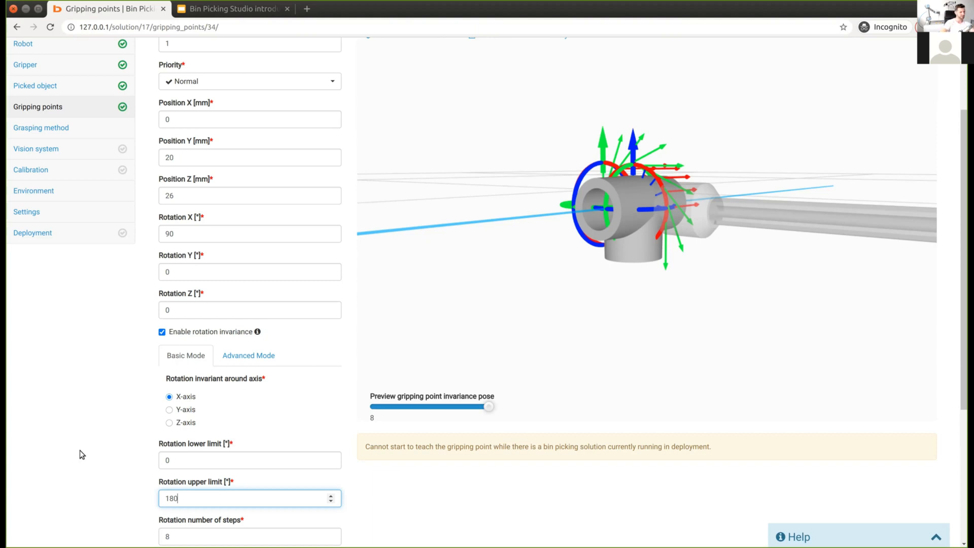
# Step: Try a 10–170° rotation invariance range and inspect the 170° limit in the preview
pyautogui.hotkey('shift', 'Tab')
pyautogui.write('10')
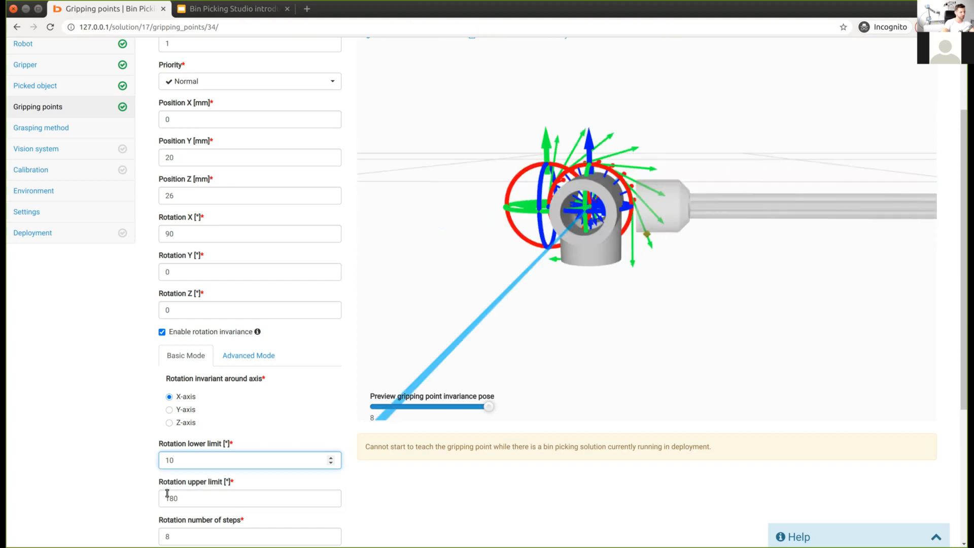
pyautogui.press('Tab')
pyautogui.write('170')
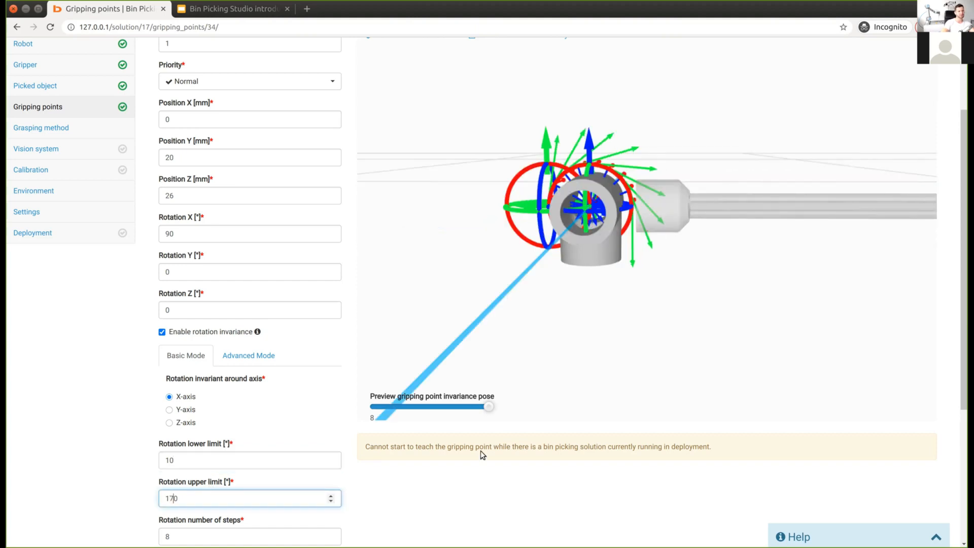
pyautogui.moveTo(601, 280); pyautogui.dragTo(638, 212)
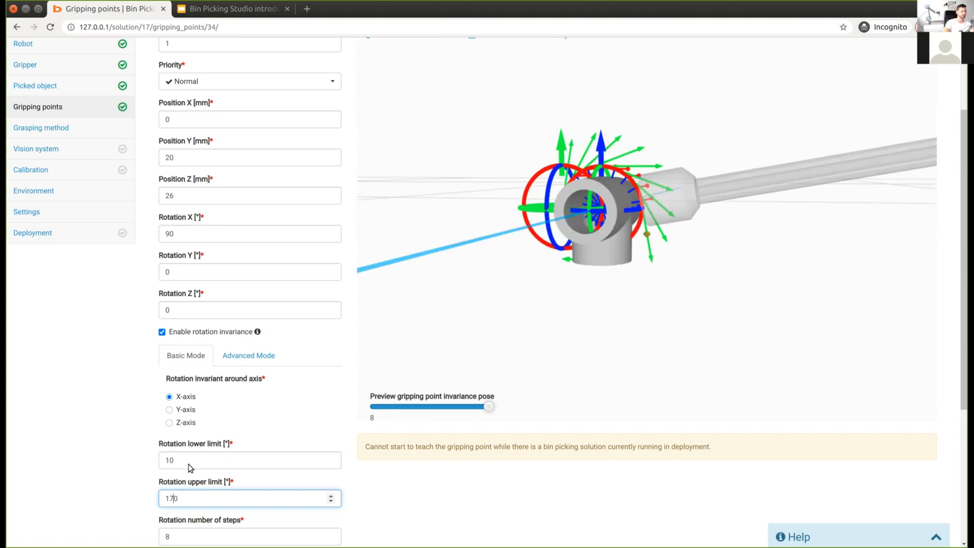
# Step: Set the rotation limits to 20° and 160°, previewing the gripper at invariance pose 5
pyautogui.hotkey('shift', 'Tab')
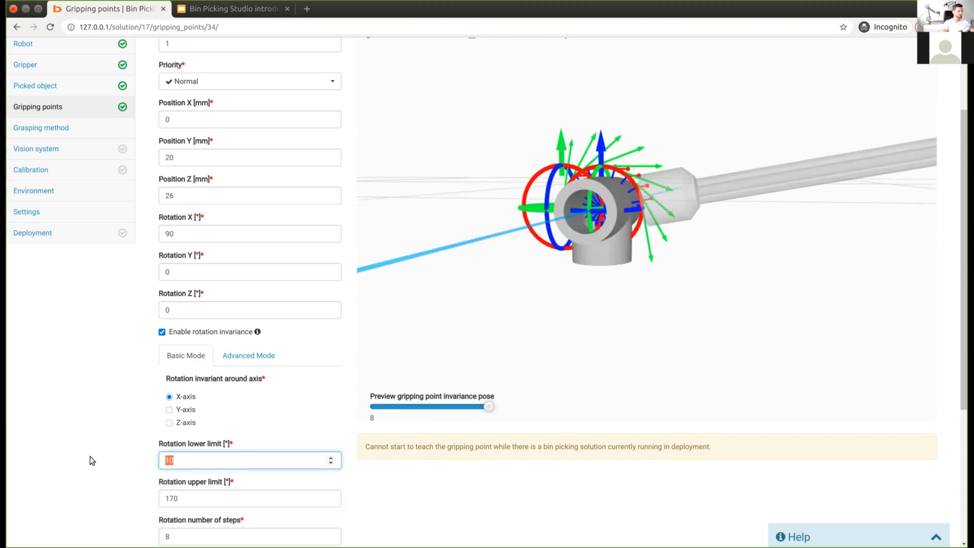
pyautogui.write('20')
pyautogui.press('Tab')
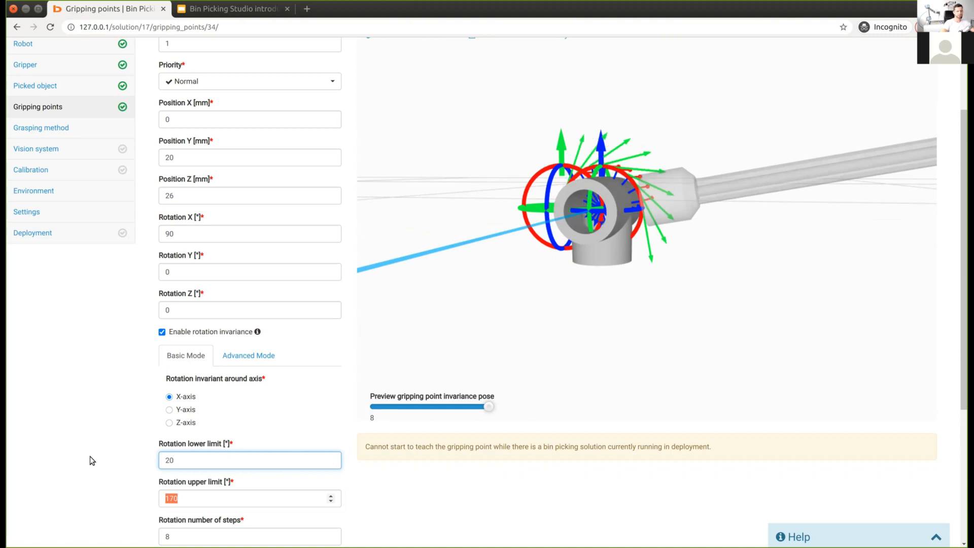
pyautogui.write('160')
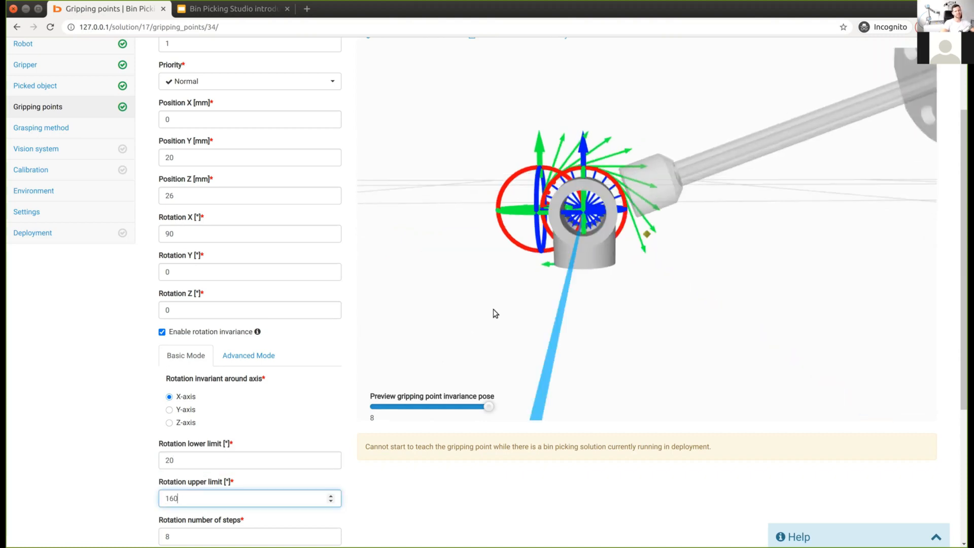
pyautogui.moveTo(499, 326); pyautogui.dragTo(604, 300)
pyautogui.moveTo(486, 406)
pyautogui.mouseDown()
pyautogui.moveTo(375, 406)
pyautogui.moveTo(491, 404)
pyautogui.mouseUp()
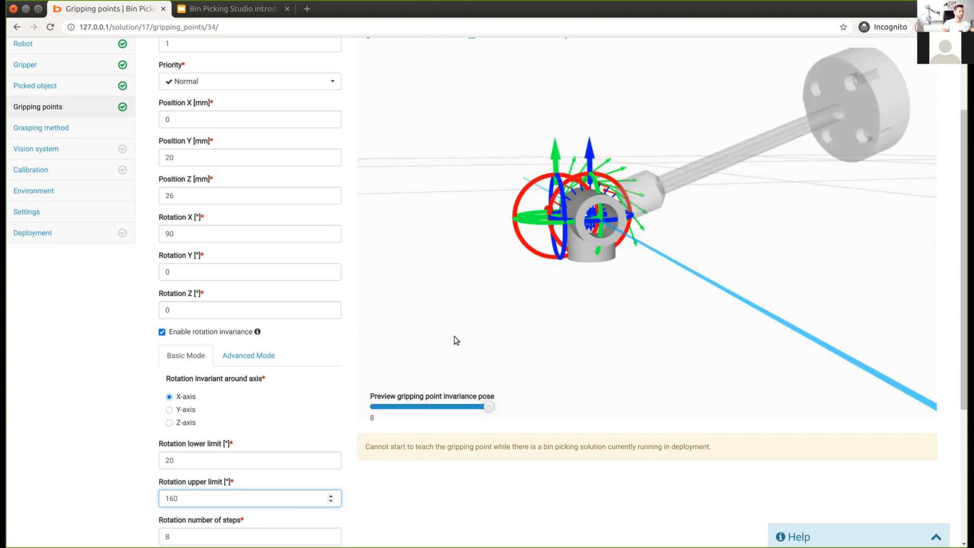
pyautogui.scroll(-4, 139, 540)
pyautogui.scroll(-1, 139, 539)
# Step: Save gripping point 1 and go back to the Gripping points list
pyautogui.click(191, 511)
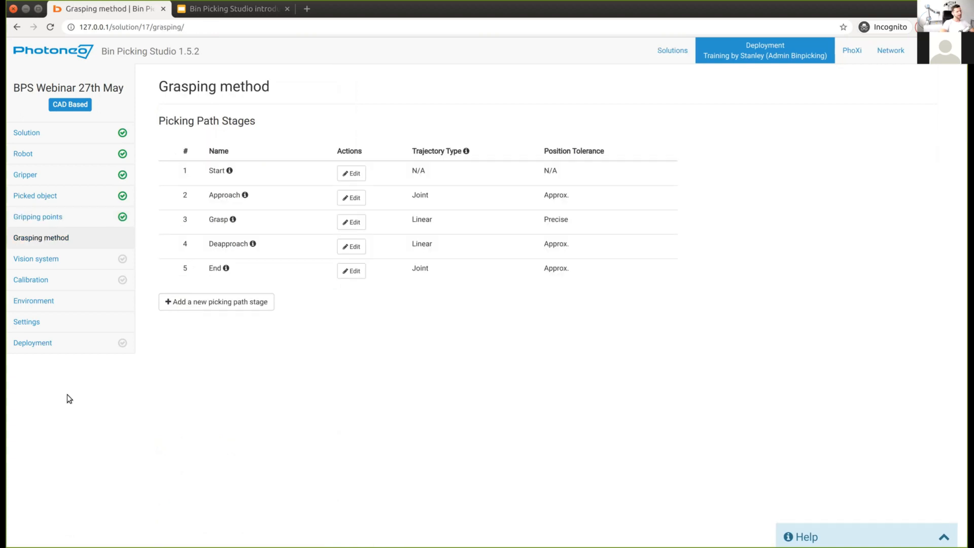
pyautogui.click(30, 222)
pyautogui.moveTo(218, 280)
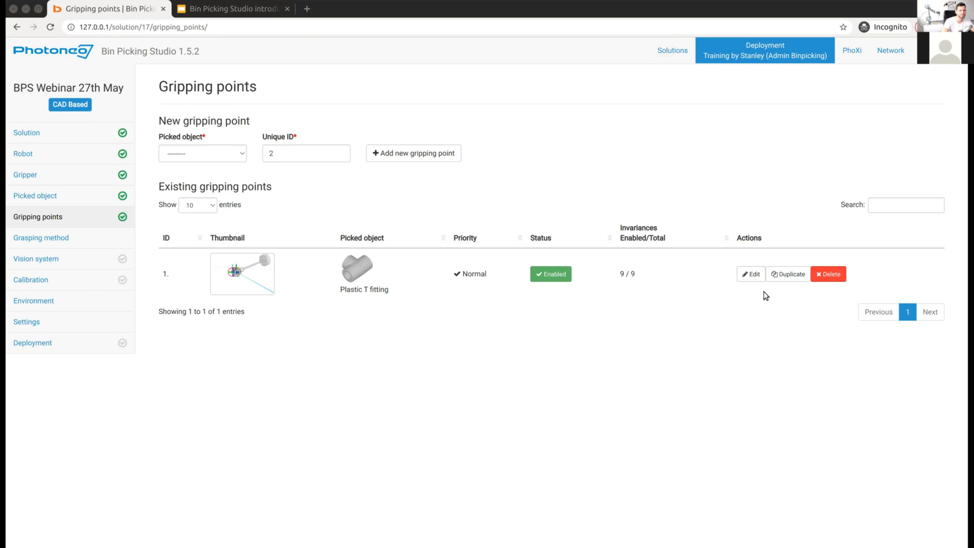
pyautogui.click(497, 148)
pyautogui.click(56, 237)
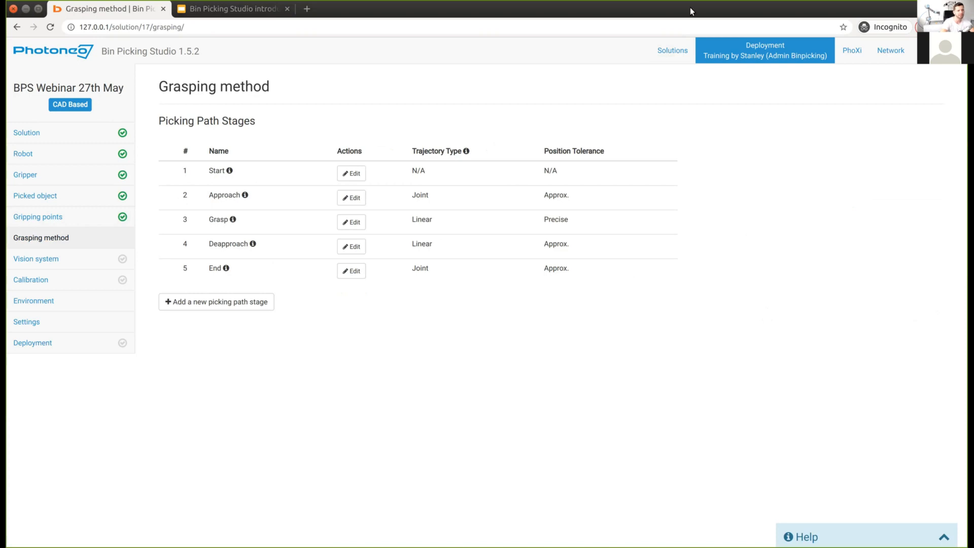
pyautogui.click(686, 38)
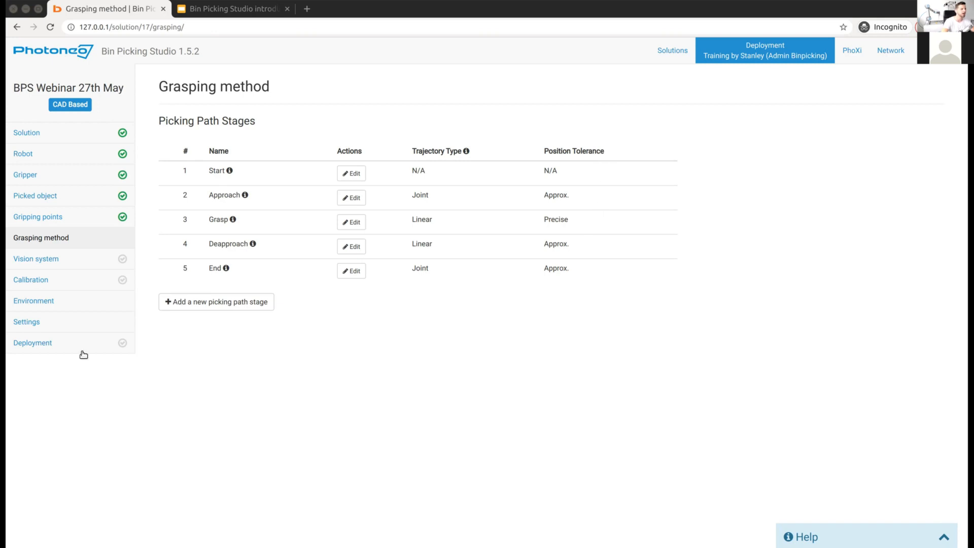
# Step: Refocus the studio window and edit the Start stage in the Picking Path Stages table
pyautogui.click(74, 258)
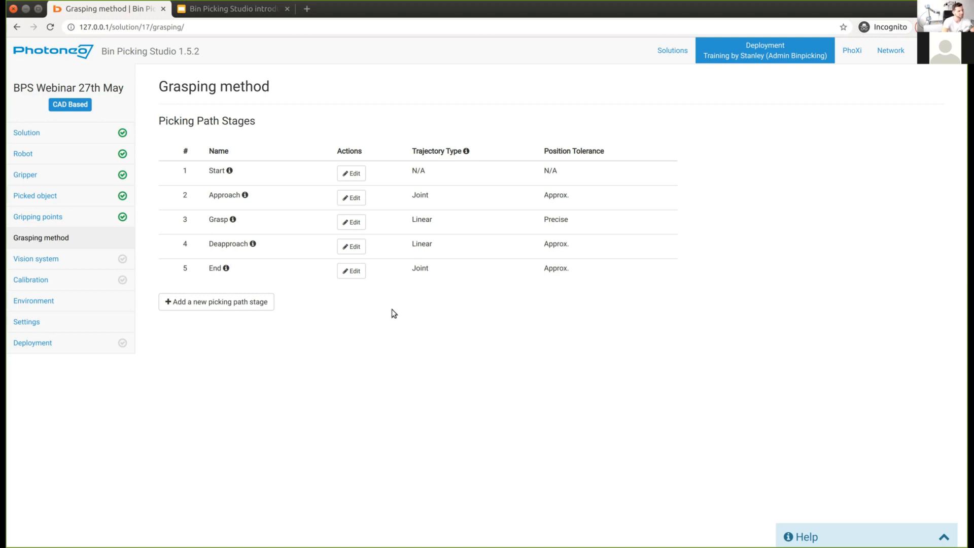
pyautogui.click(345, 177)
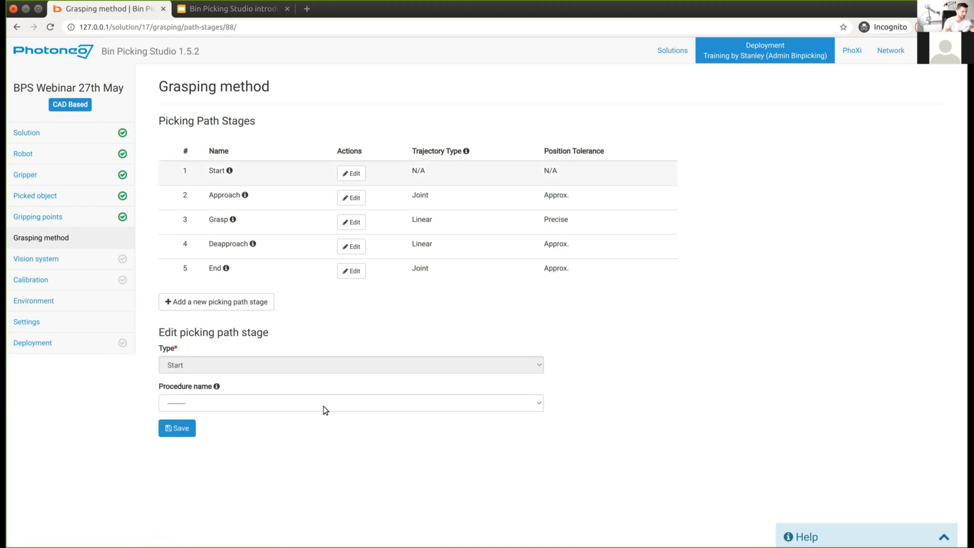
# Step: Assign the Detach procedure to the Start stage, save it, and edit the Approach stage
pyautogui.click(224, 401)
pyautogui.click(130, 417)
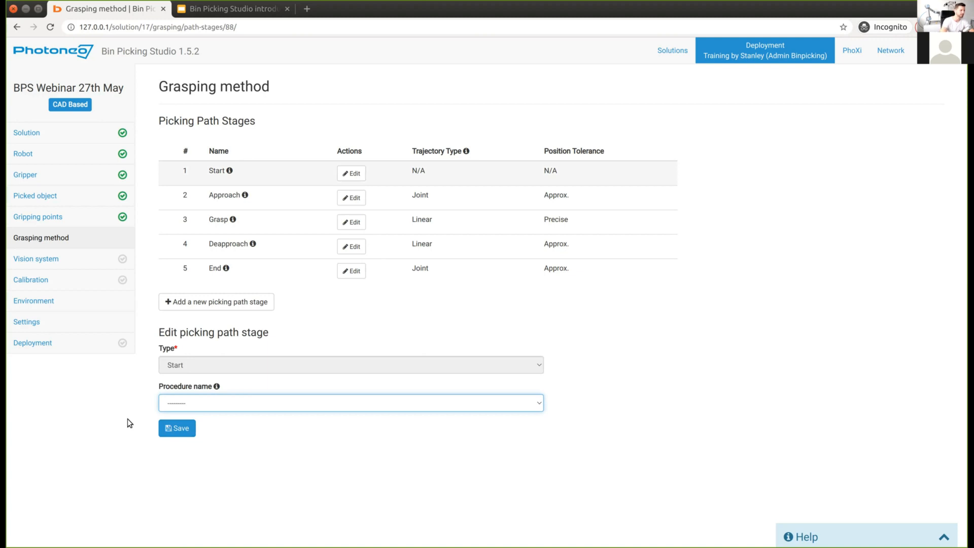
pyautogui.click(145, 397)
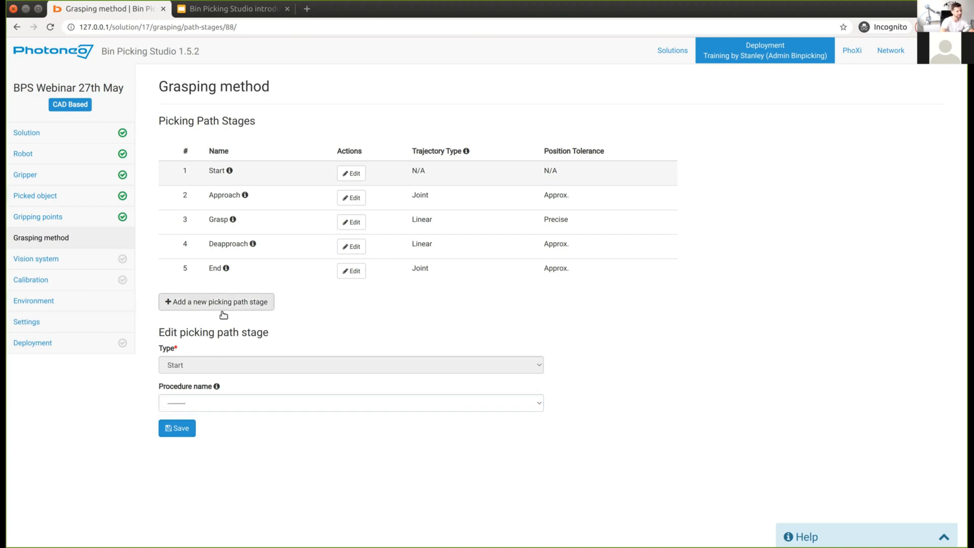
pyautogui.click(162, 430)
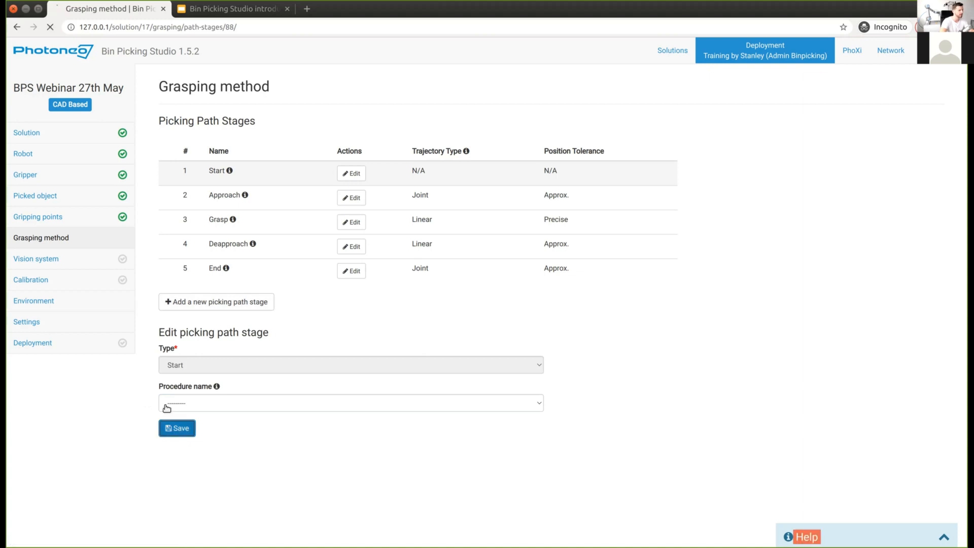
pyautogui.click(192, 402)
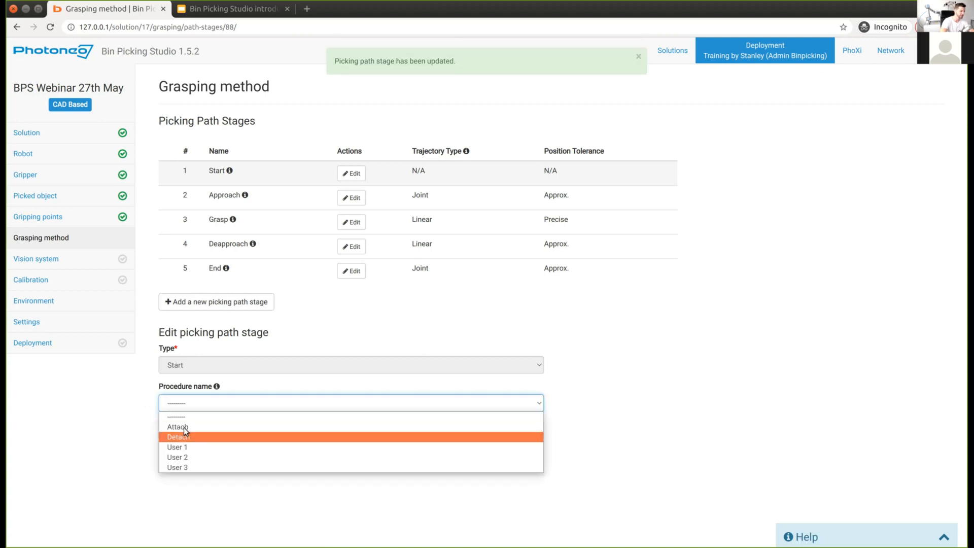
pyautogui.click(180, 437)
pyautogui.click(179, 431)
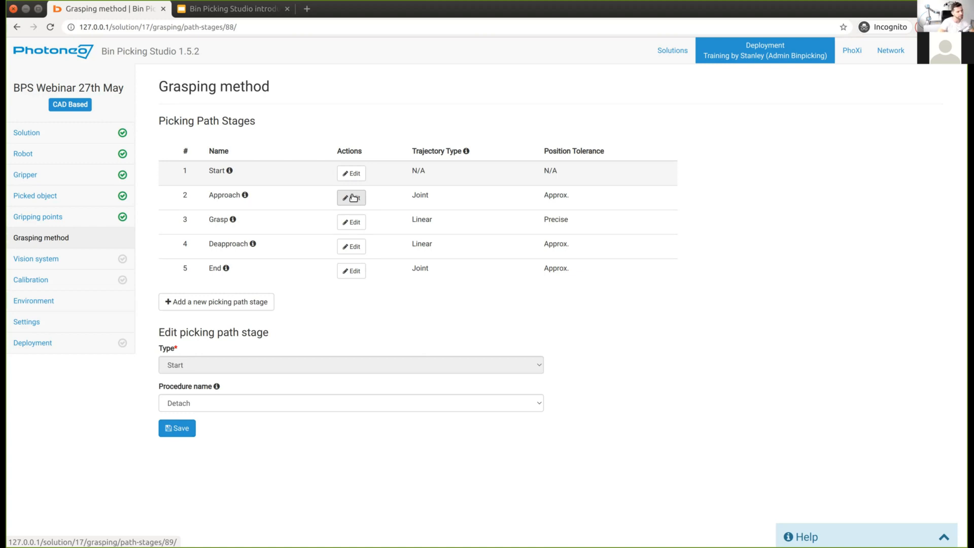
pyautogui.click(353, 197)
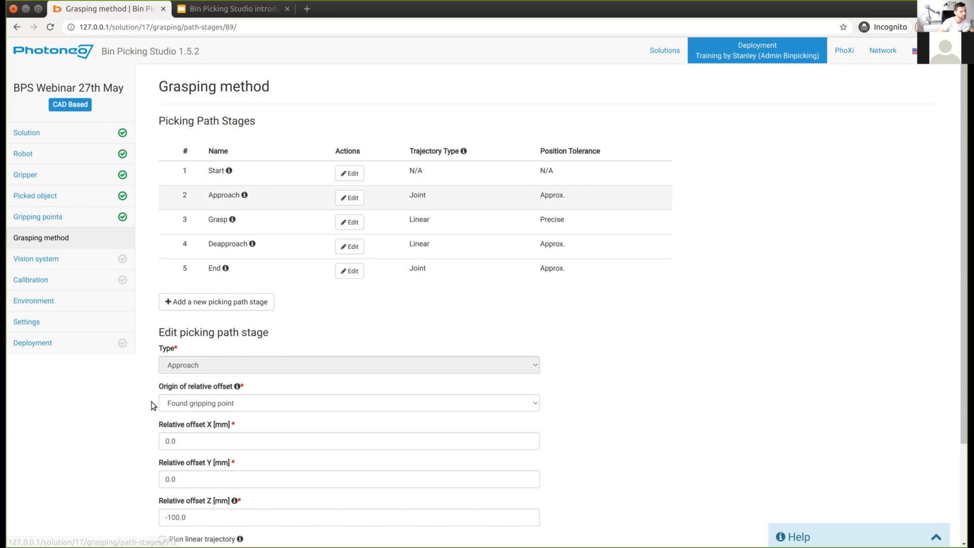
# Step: Keep Found gripping point as the origin and change the Approach Z offset to -10 mm
pyautogui.scroll(-3, 151, 400)
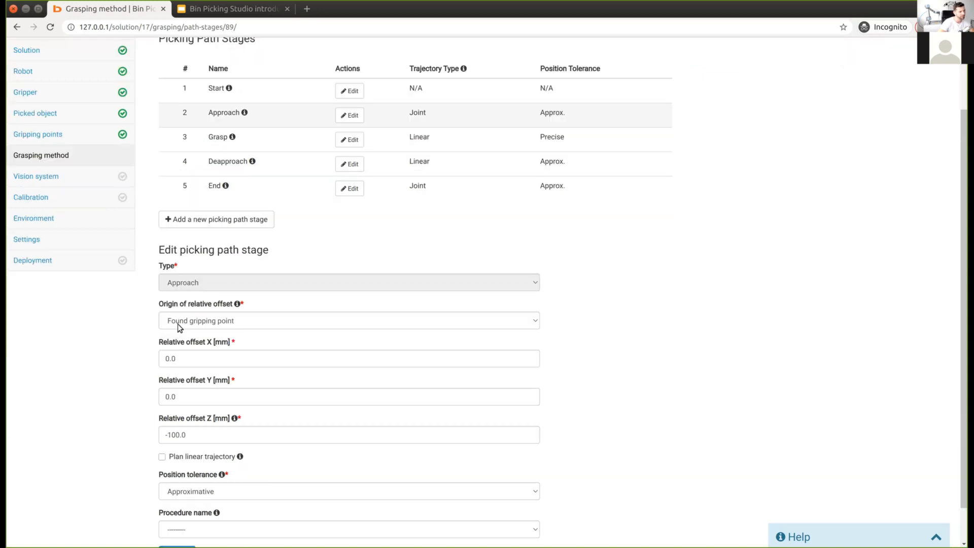
pyautogui.click(211, 323)
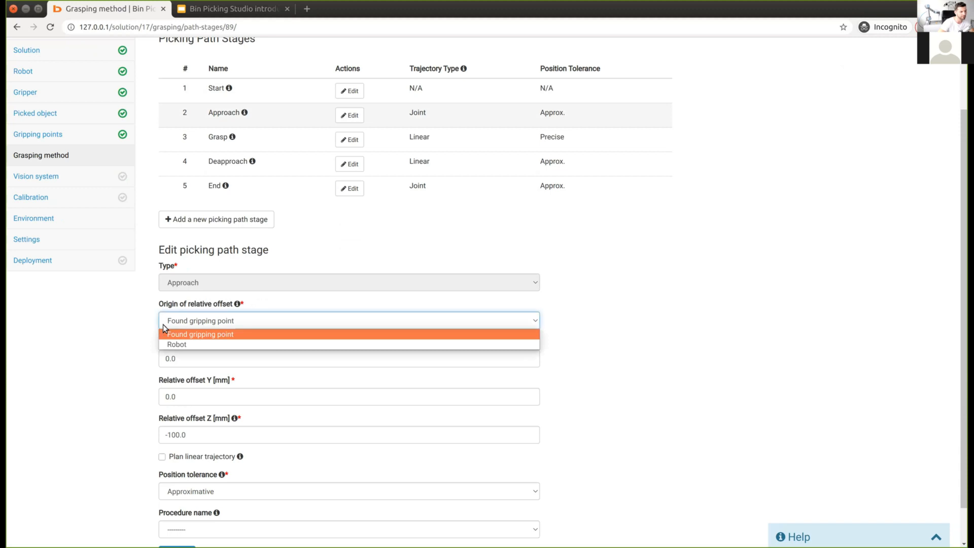
pyautogui.click(254, 334)
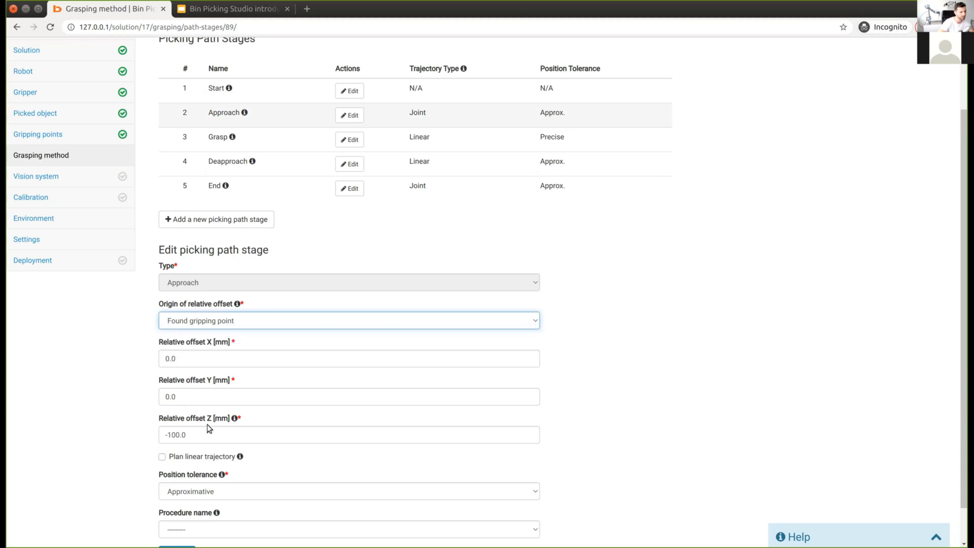
pyautogui.click(206, 429)
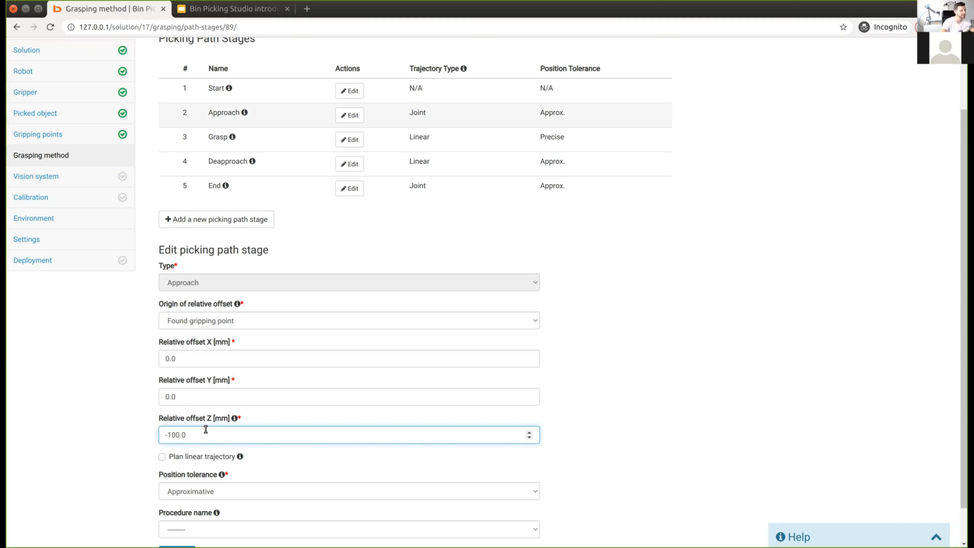
pyautogui.press('Left')
pyautogui.press('Left')
pyautogui.press('Left')
pyautogui.press('Right')
pyautogui.press('Right')
pyautogui.press('Left')
pyautogui.press('Left')
pyautogui.hotkey('shift', 'Right')
pyautogui.hotkey('shift', 'Right')
pyautogui.hotkey('shift', 'Right')
pyautogui.write('20')
pyautogui.scroll(-1, 133, 447)
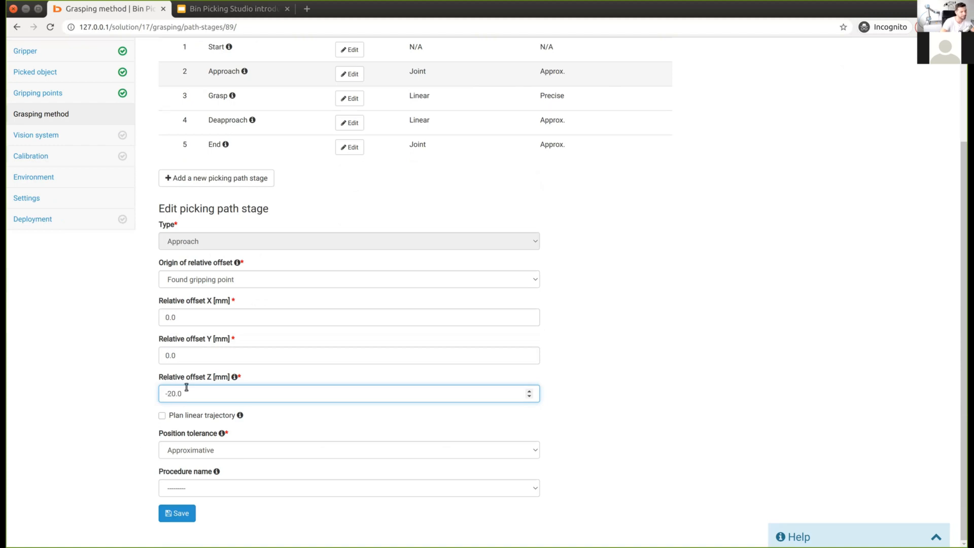
pyautogui.press('BackSpace')
pyautogui.write('1')
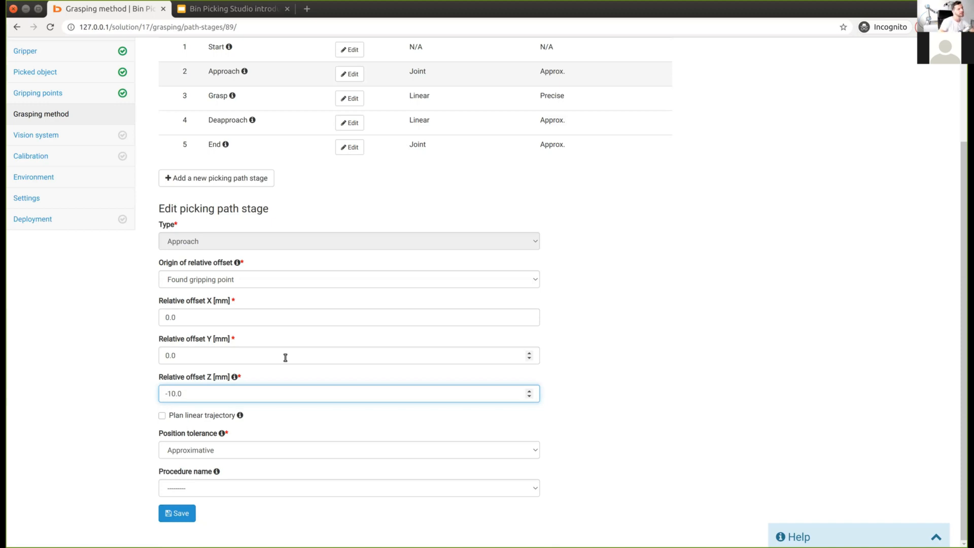
# Step: Choose Attach as the Approach procedure and save the stage
pyautogui.click(194, 486)
pyautogui.click(186, 434)
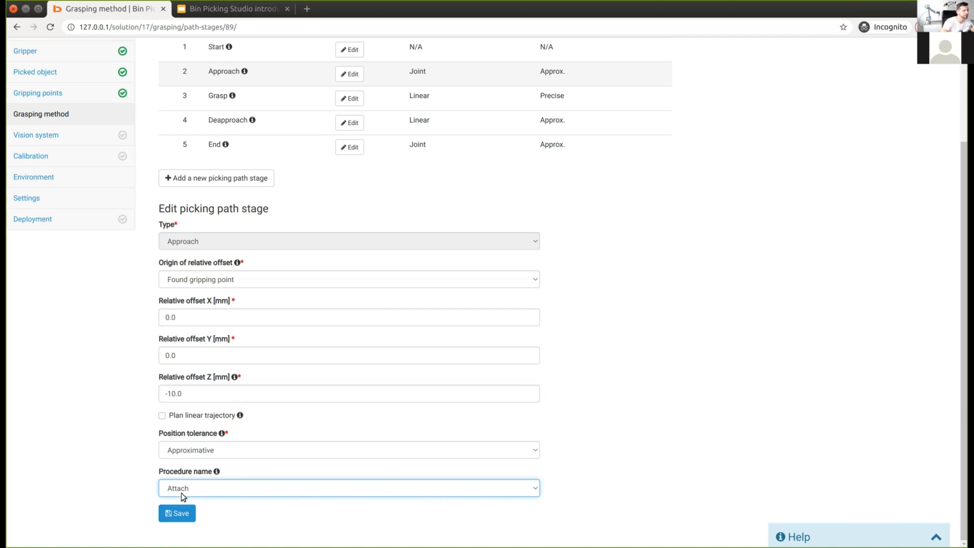
pyautogui.click(181, 513)
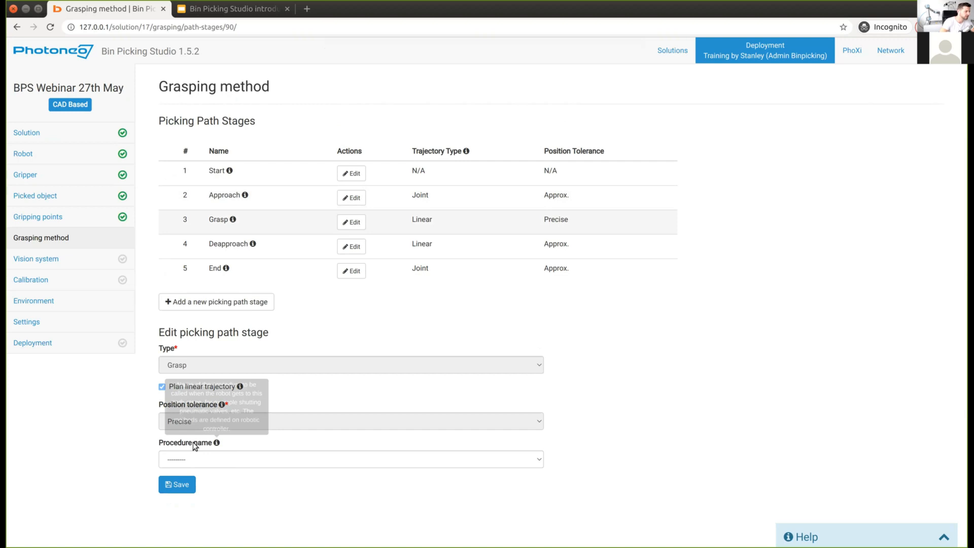
# Step: Set the Grasp stage's procedure to Attach, save it, and edit the Deapproach stage
pyautogui.click(196, 460)
pyautogui.click(178, 484)
pyautogui.click(180, 485)
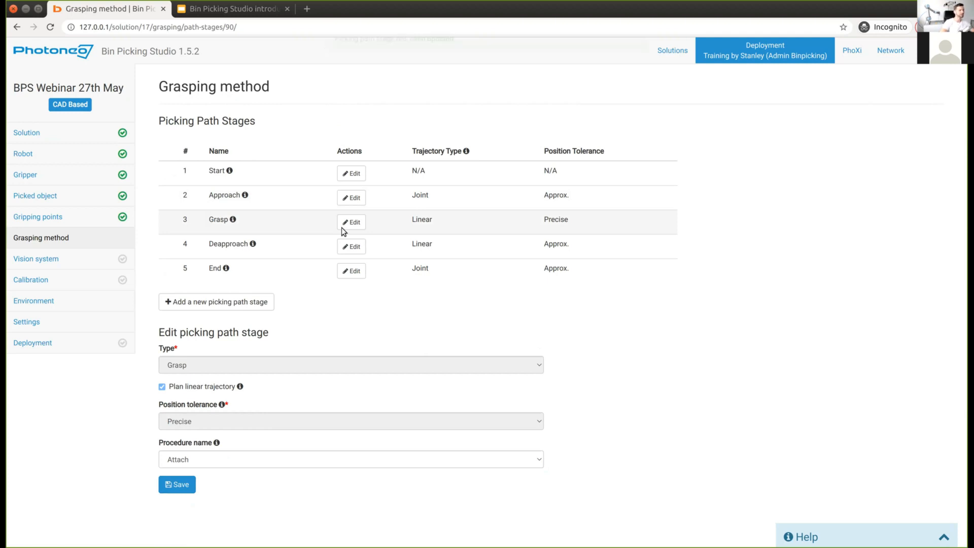
pyautogui.click(351, 246)
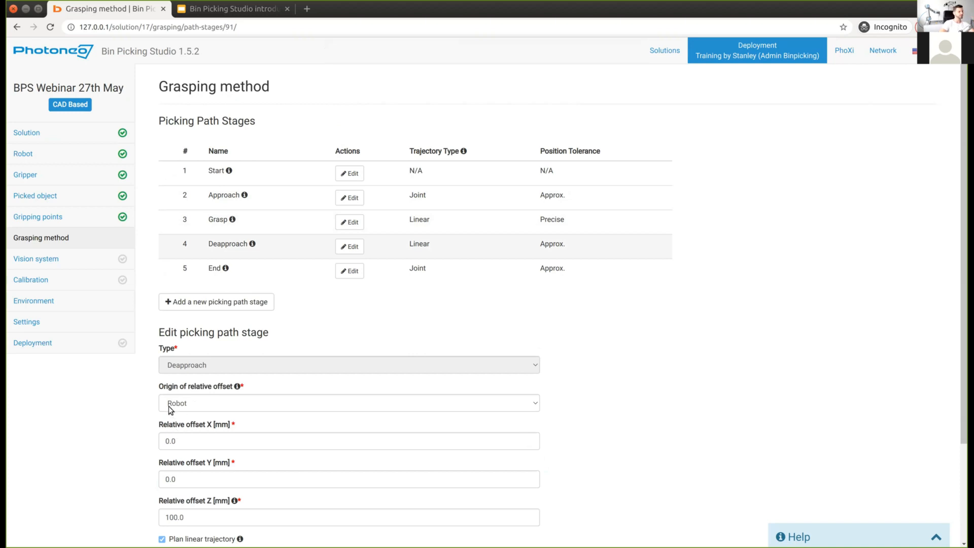
# Step: After trying Fixed plane and Robot, set the Deapproach offset origin to Found gripping point
pyautogui.click(195, 405)
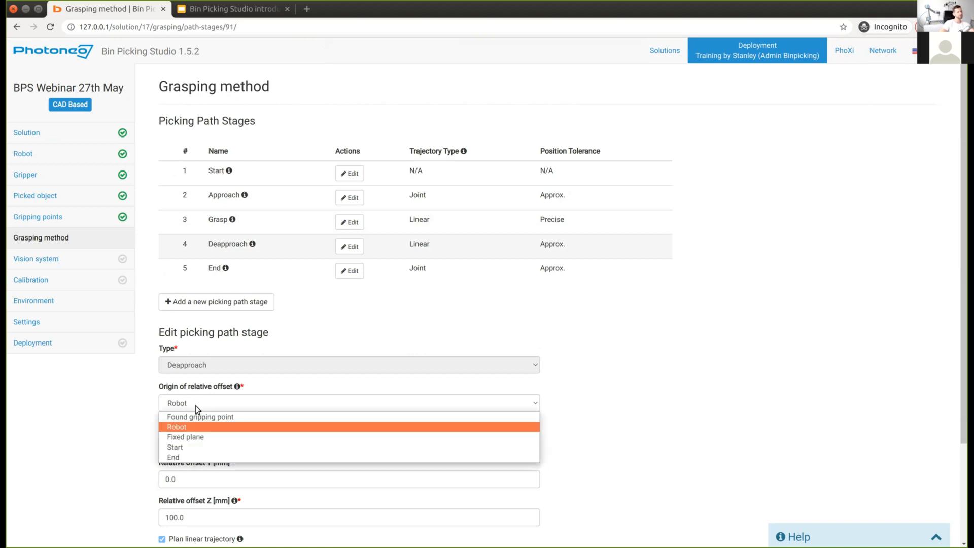
pyautogui.click(187, 437)
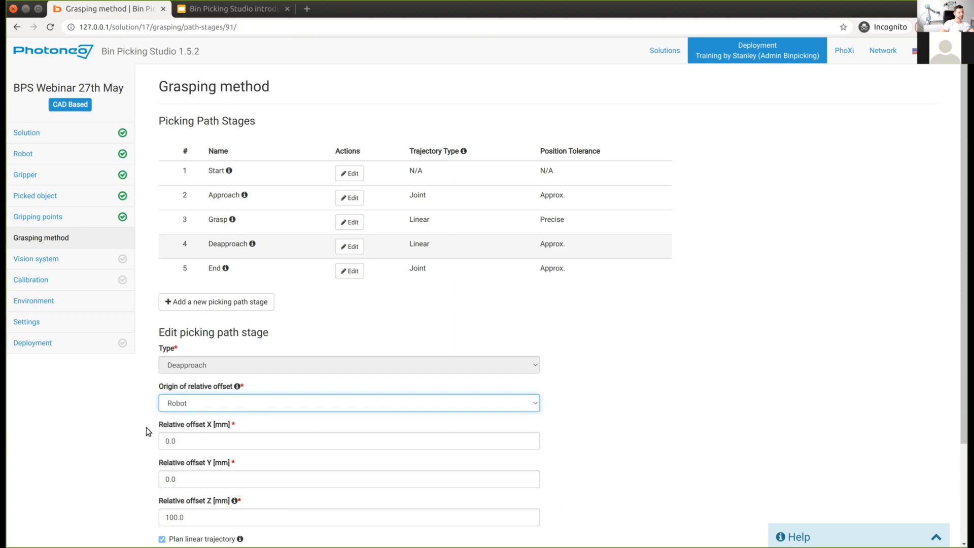
pyautogui.click(173, 405)
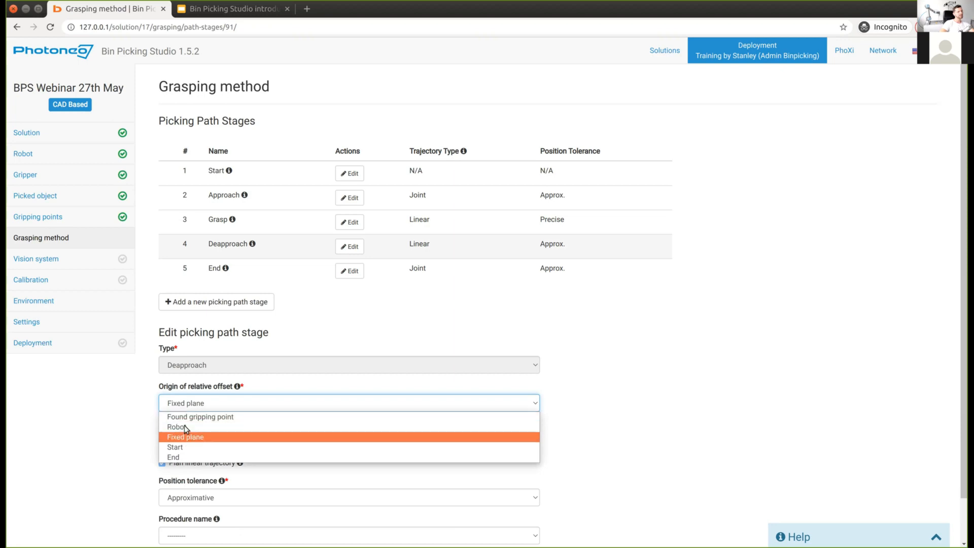
pyautogui.click(184, 426)
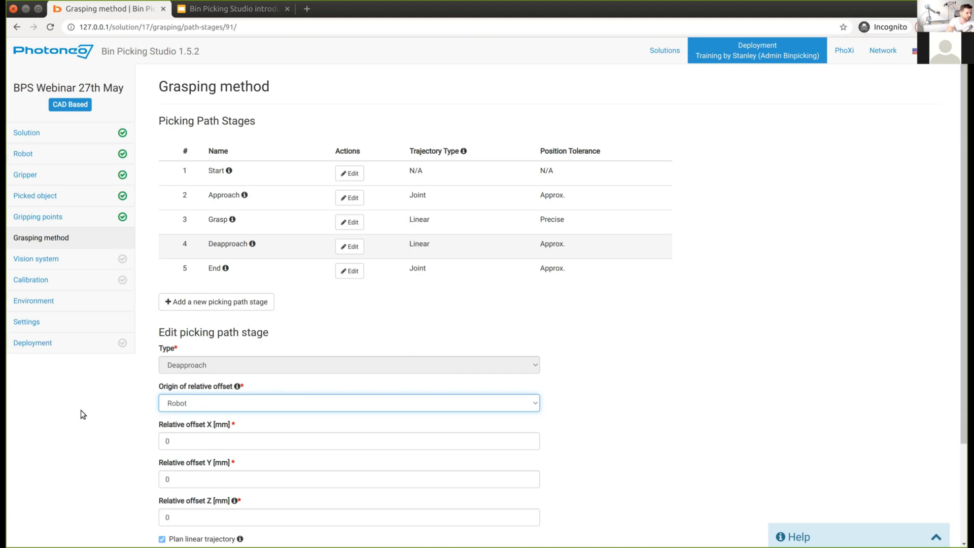
pyautogui.click(198, 405)
pyautogui.click(199, 417)
# Step: Replace the Deapproach relative Z offset with -10
pyautogui.click(187, 518)
pyautogui.press('BackSpace')
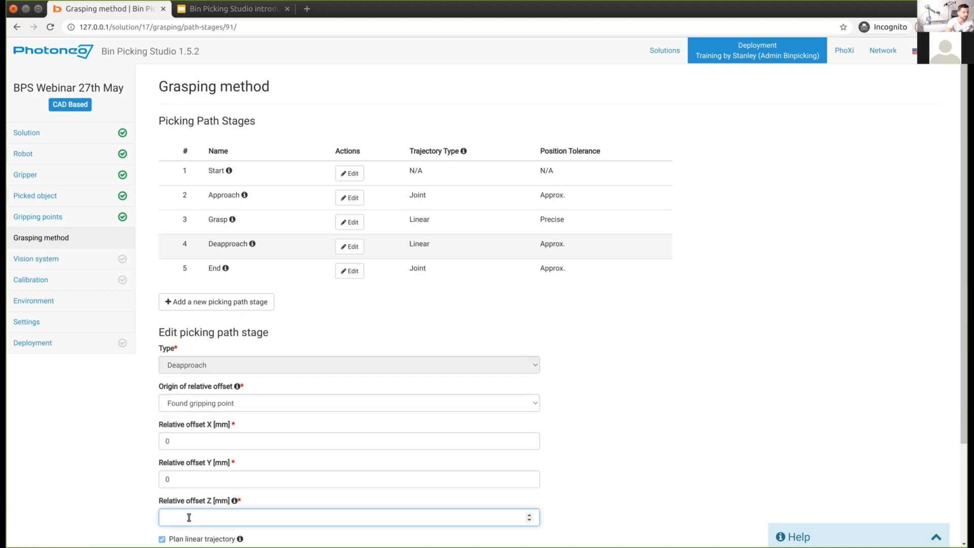
pyautogui.write('-10')
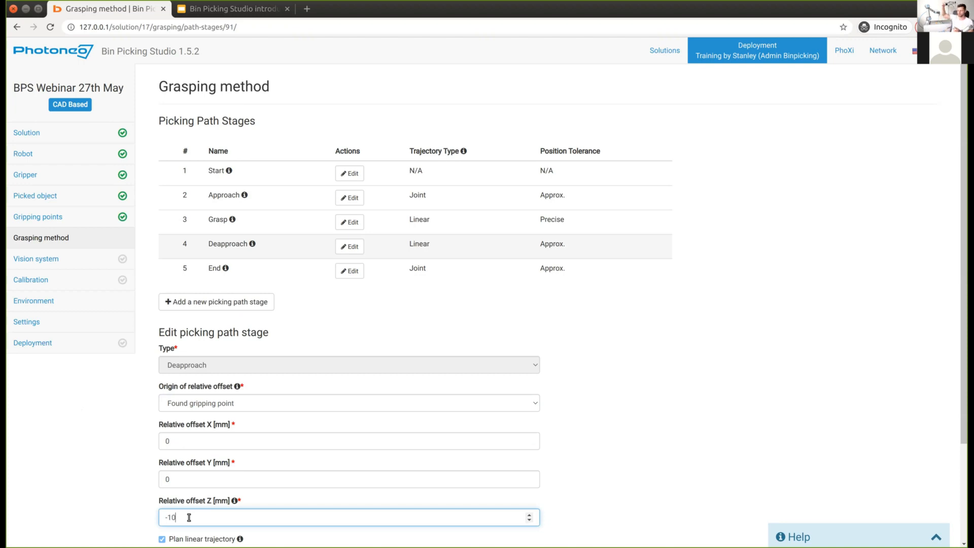
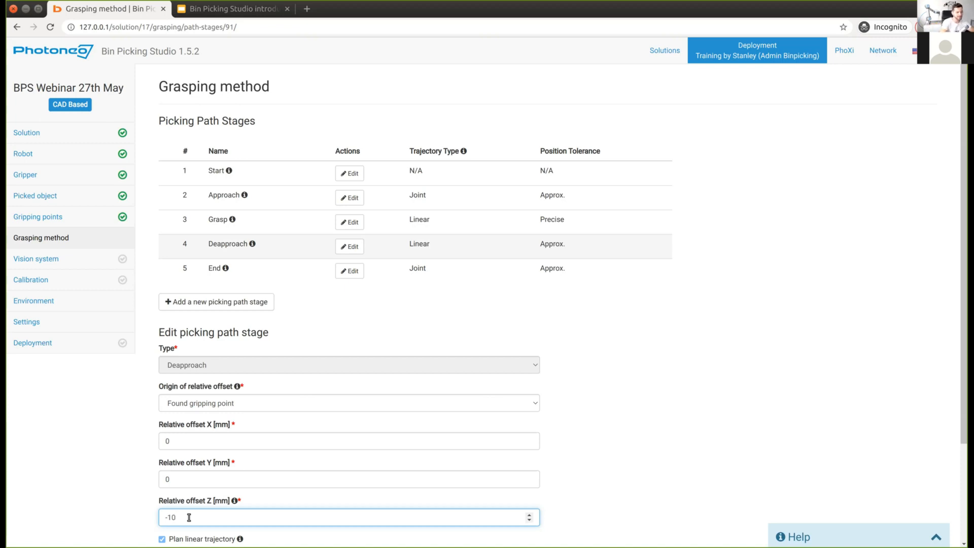
# Step: Clear the Deapproach Z offset and switch the relative offset origin to Fixed plane
pyautogui.press('BackSpace')
pyautogui.press('BackSpace')
pyautogui.press('BackSpace')
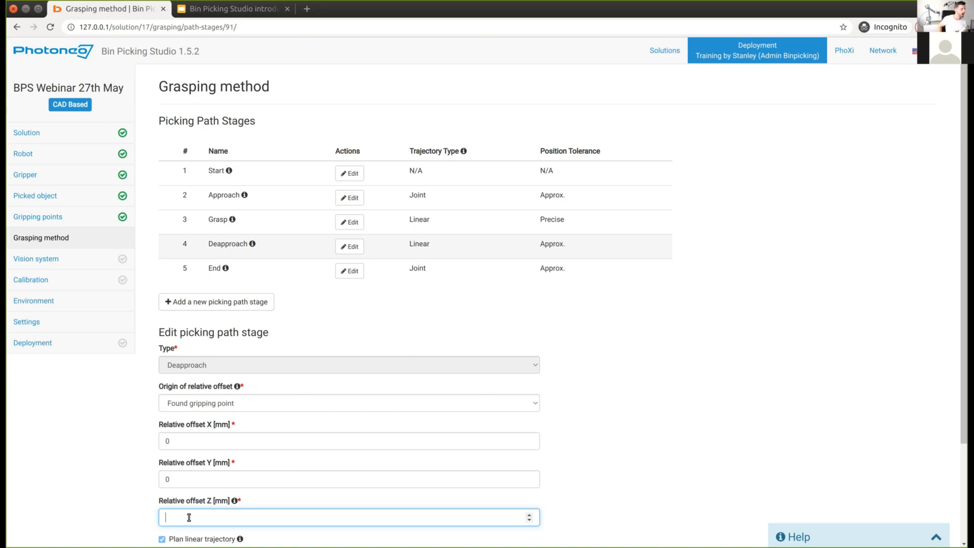
pyautogui.write('150')
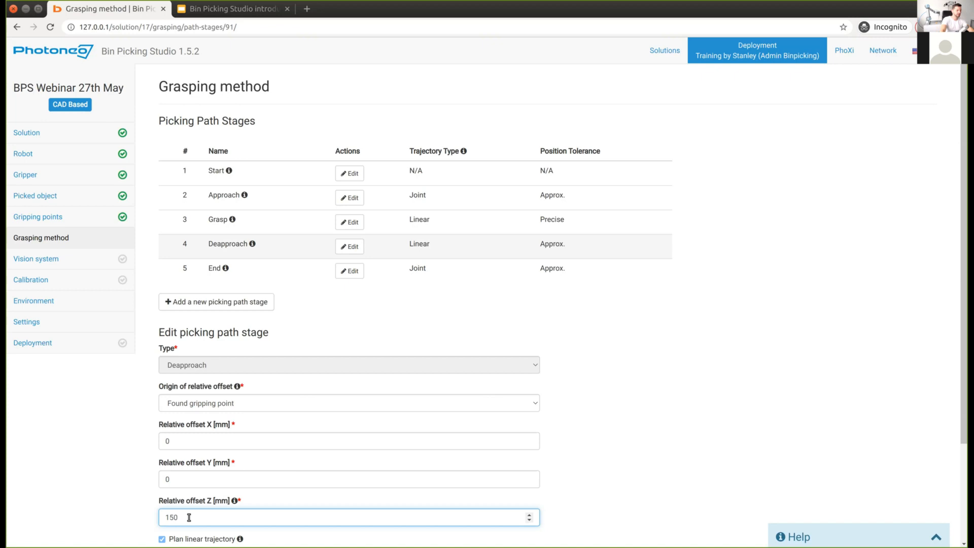
pyautogui.press('BackSpace')
pyautogui.press('BackSpace')
pyautogui.press('BackSpace')
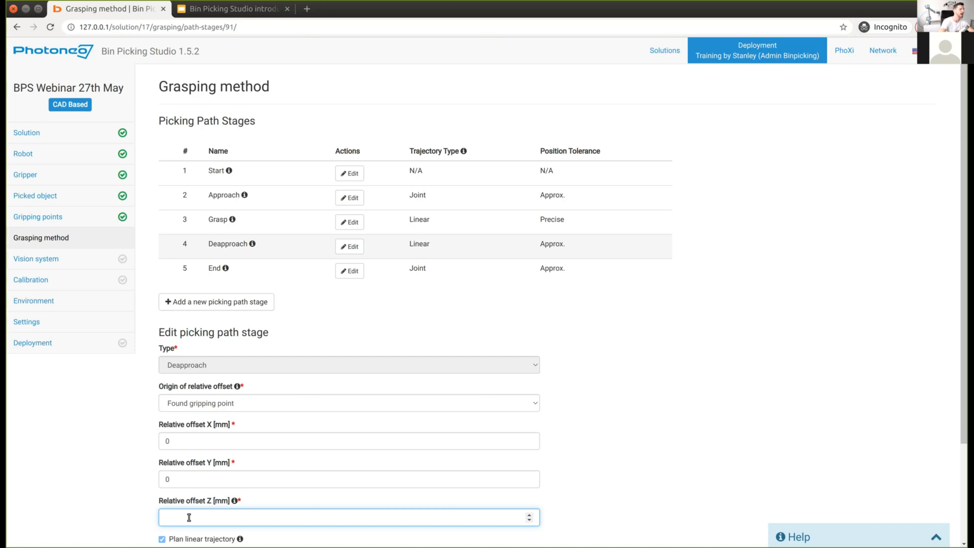
pyautogui.click(202, 409)
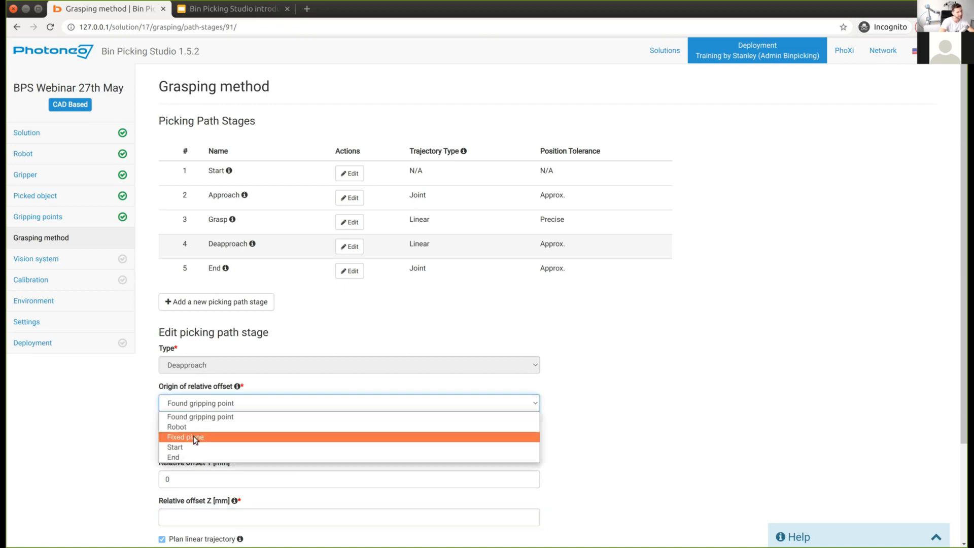
pyautogui.click(193, 436)
pyautogui.click(175, 441)
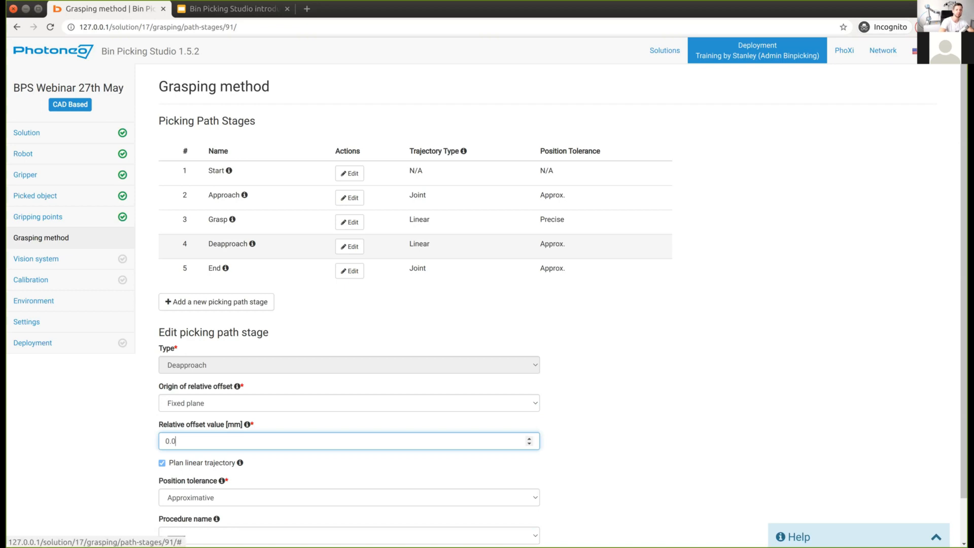
pyautogui.click(945, 51)
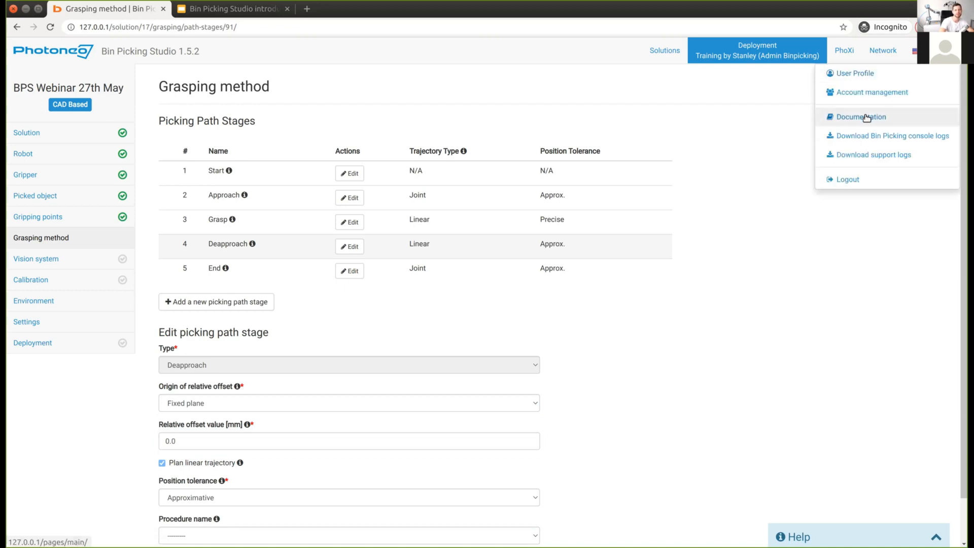
# Step: Open the product documentation at its Picking path stages page
pyautogui.click(863, 117)
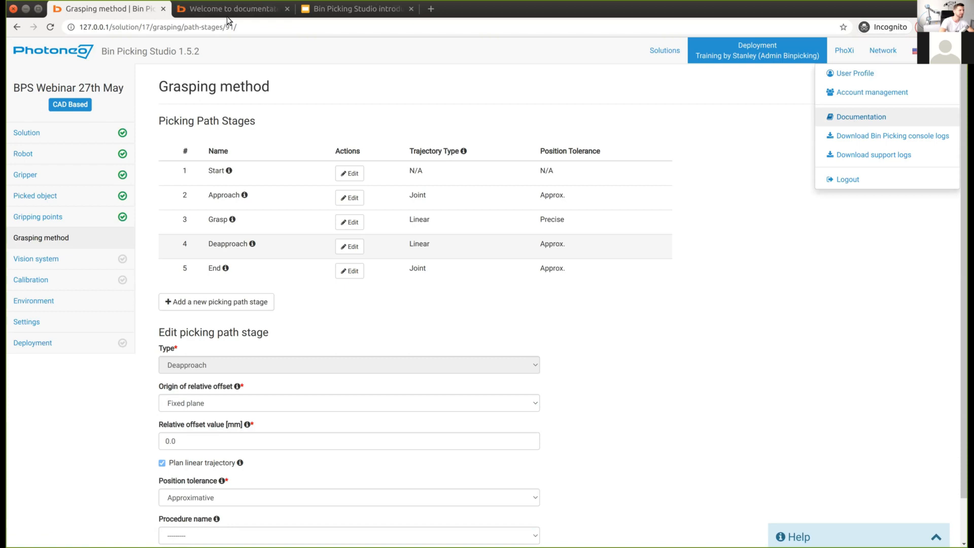
pyautogui.click(223, 10)
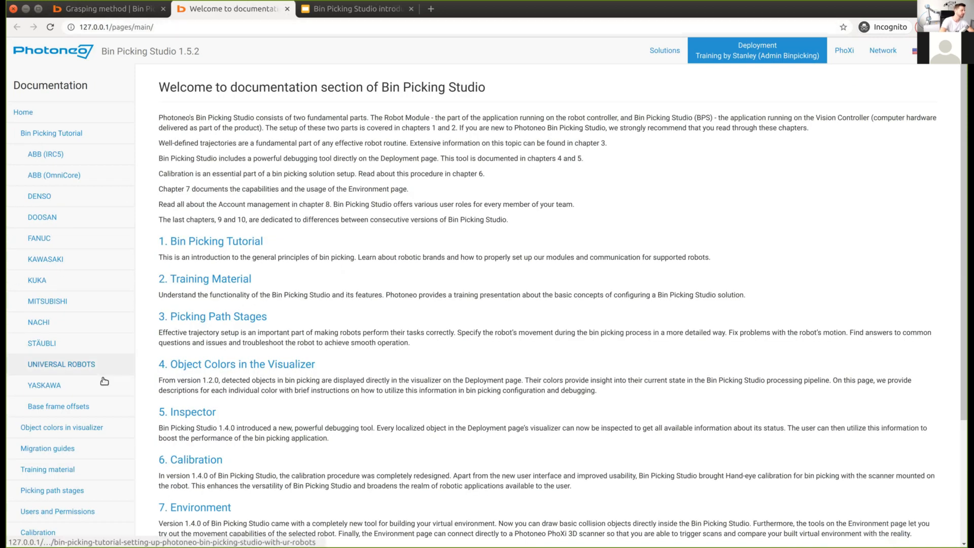
pyautogui.scroll(-1, 104, 380)
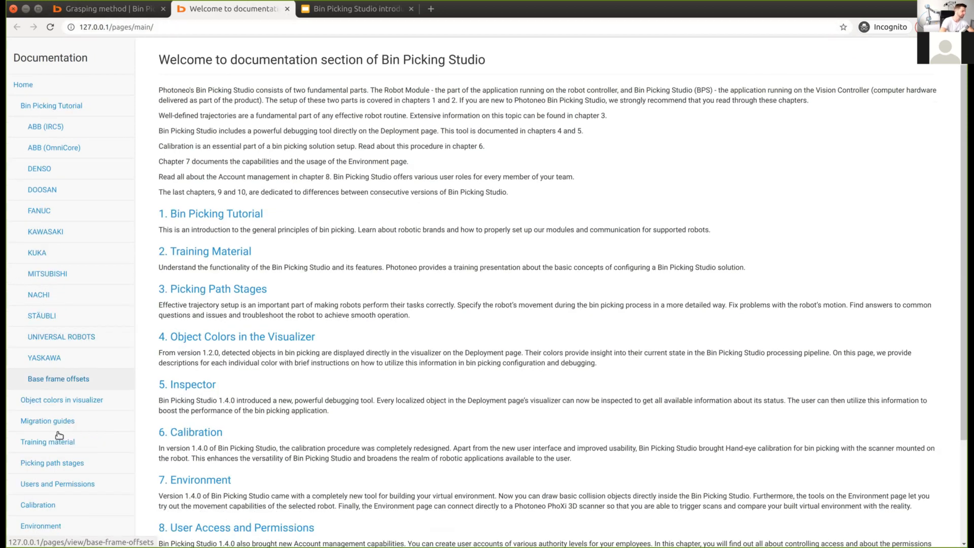
pyautogui.click(53, 463)
pyautogui.hotkey('alt', 'Left')
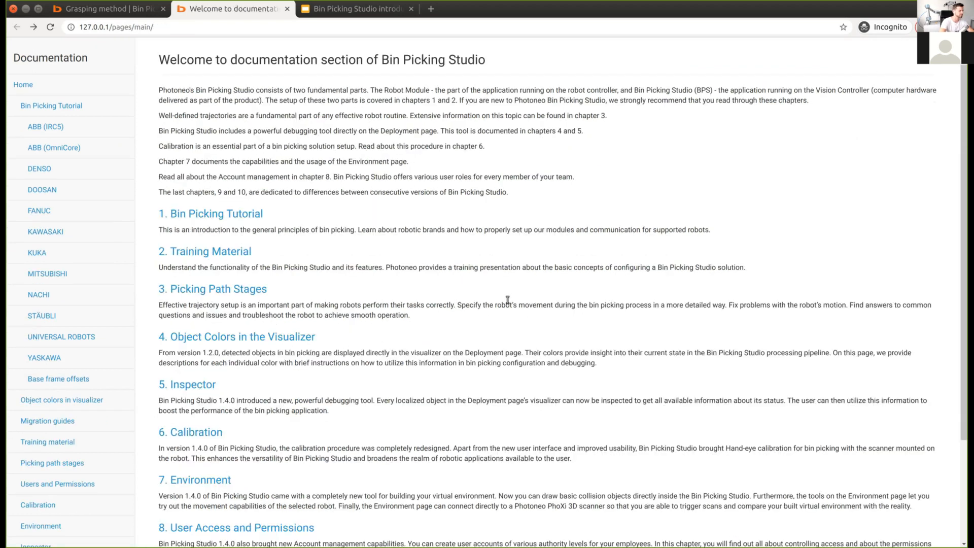
pyautogui.hotkey('alt', 'Right')
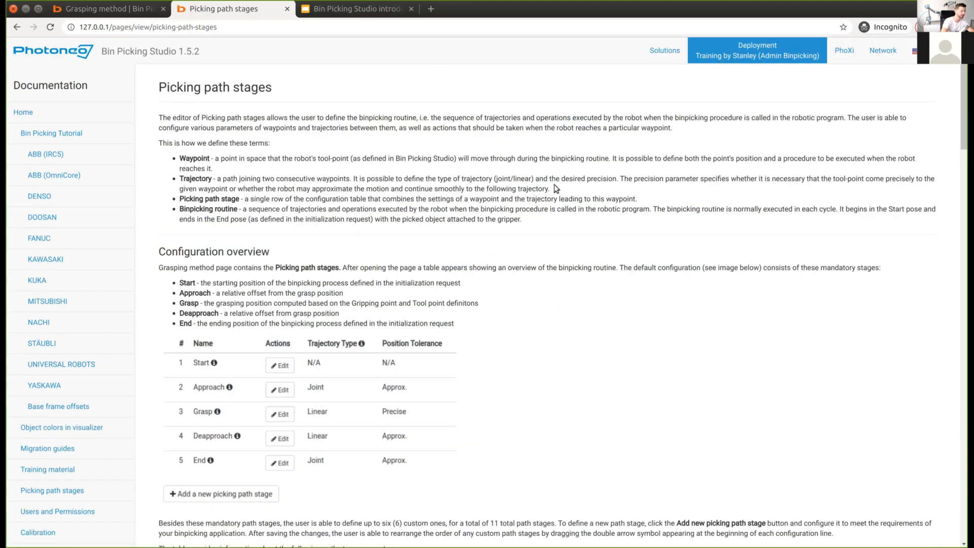
# Step: Search the page for 'fixed plane', read the explanation, and return to Grasping method
pyautogui.hotkey('ctrl', 'f')
pyautogui.write('fi')
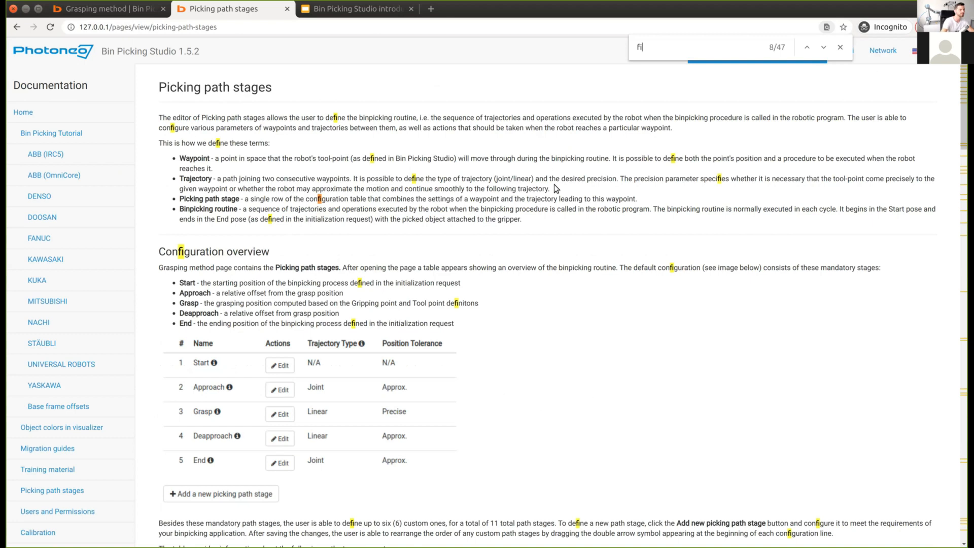
pyautogui.write('xed plane')
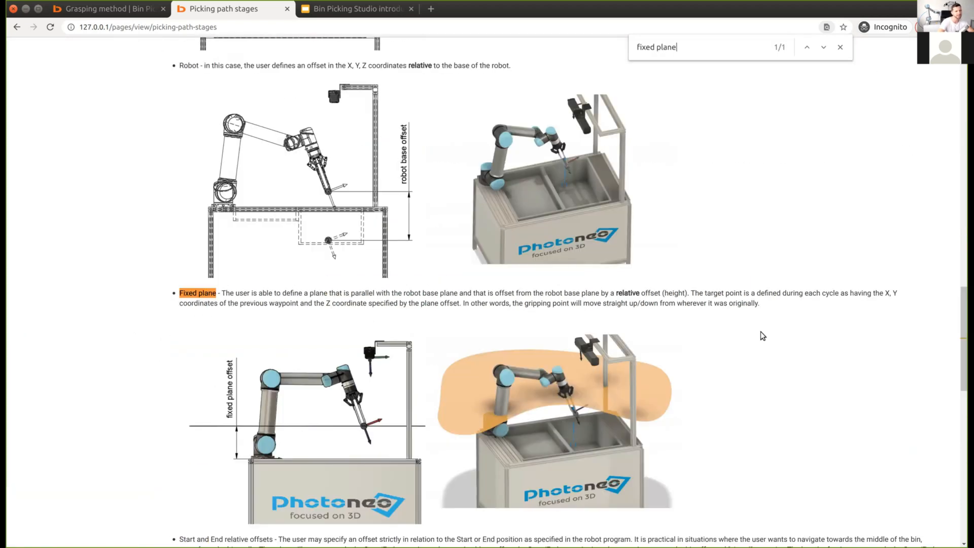
pyautogui.scroll(-2, 761, 330)
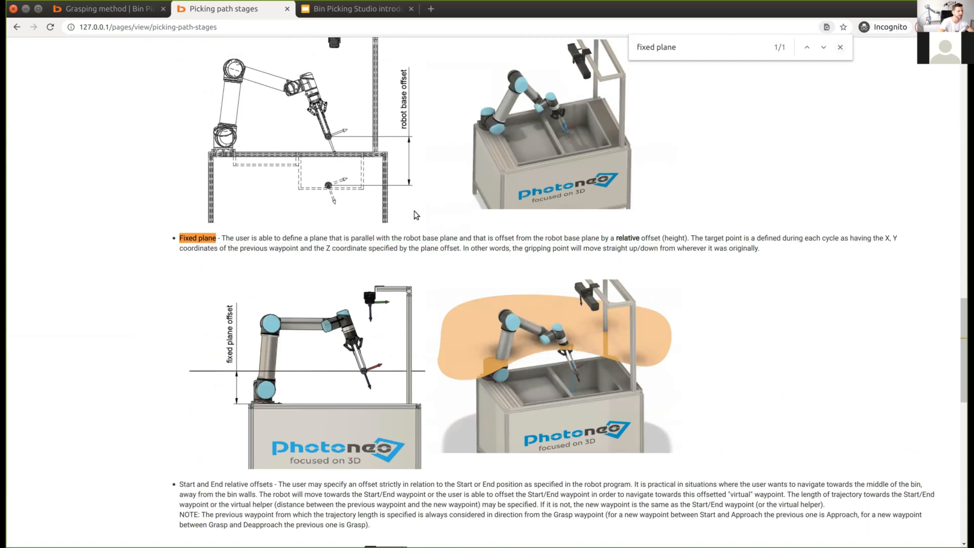
pyautogui.press('Escape')
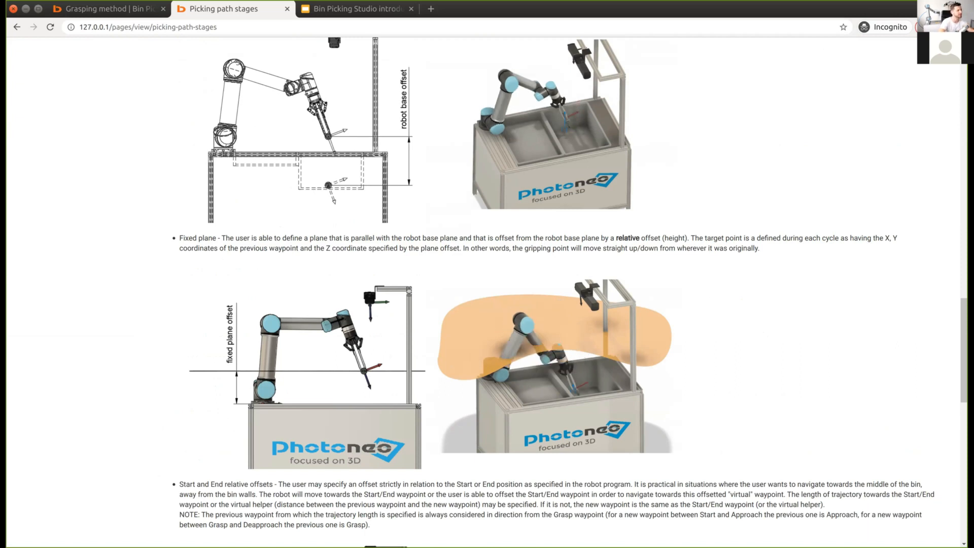
pyautogui.click(127, 10)
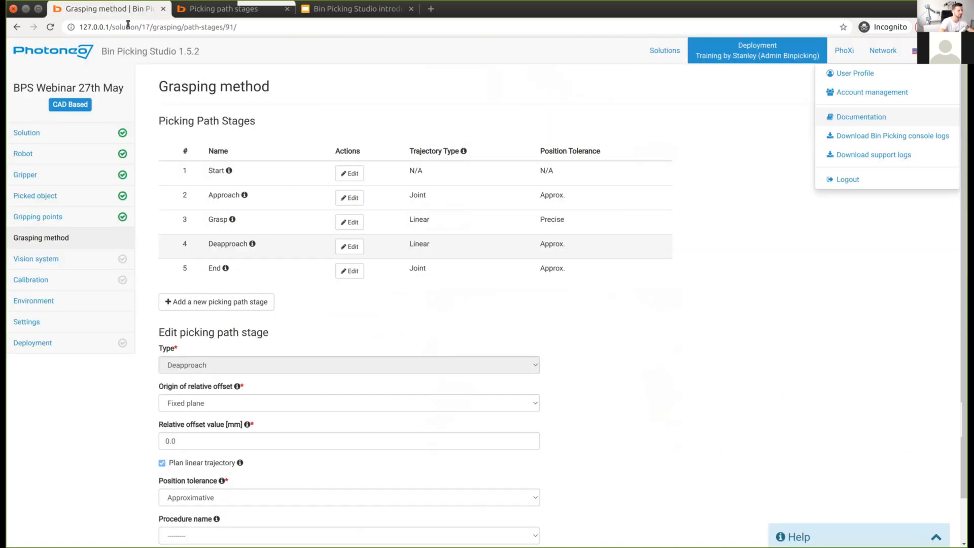
# Step: Enter 50 as the fixed-plane relative offset and save the Deapproach stage
pyautogui.click(196, 442)
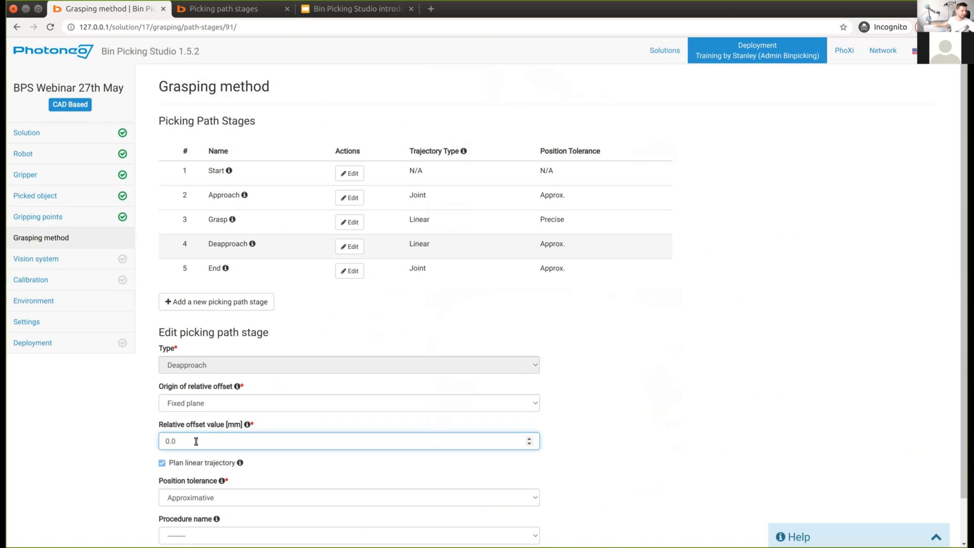
pyautogui.press('BackSpace')
pyautogui.press('BackSpace')
pyautogui.press('BackSpace')
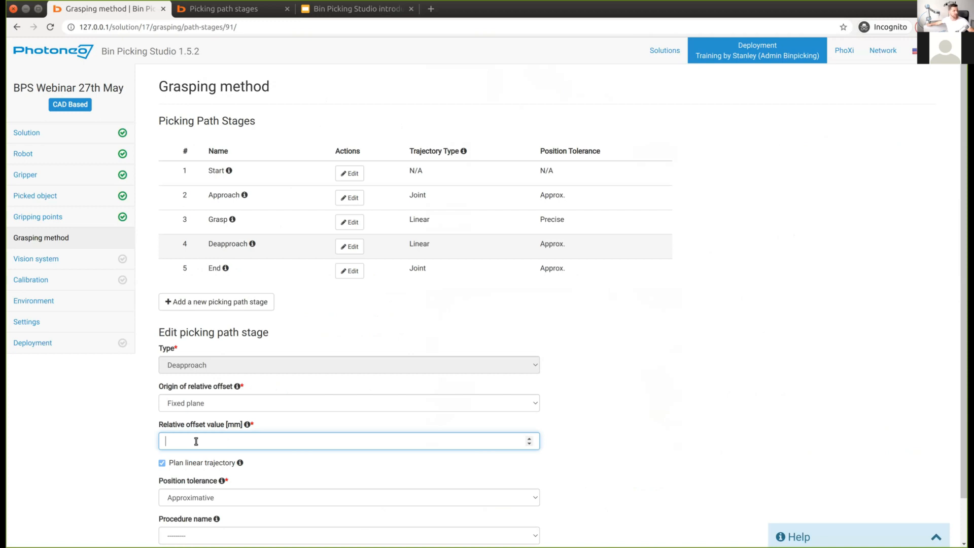
pyautogui.hotkey('ctrl', 'Tab')
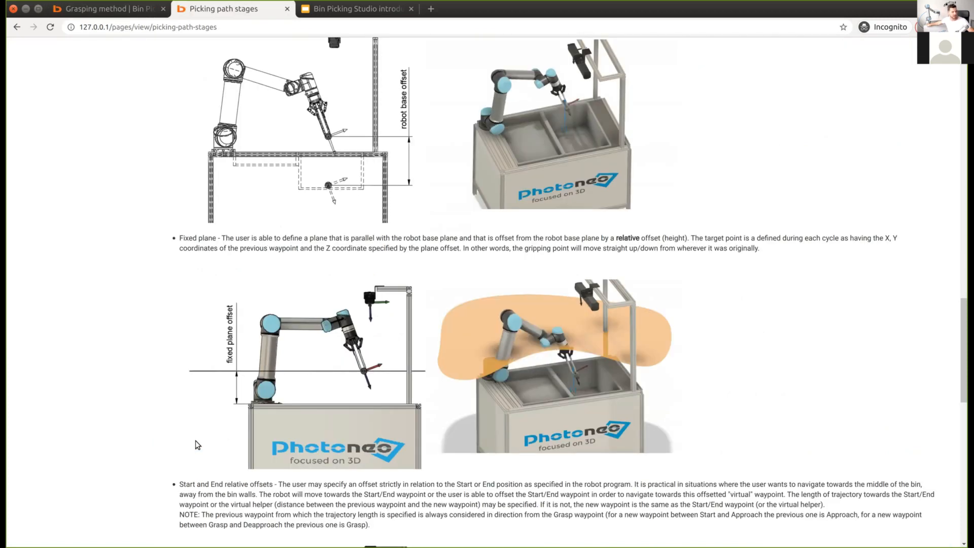
pyautogui.hotkey('ctrl', 'Tab')
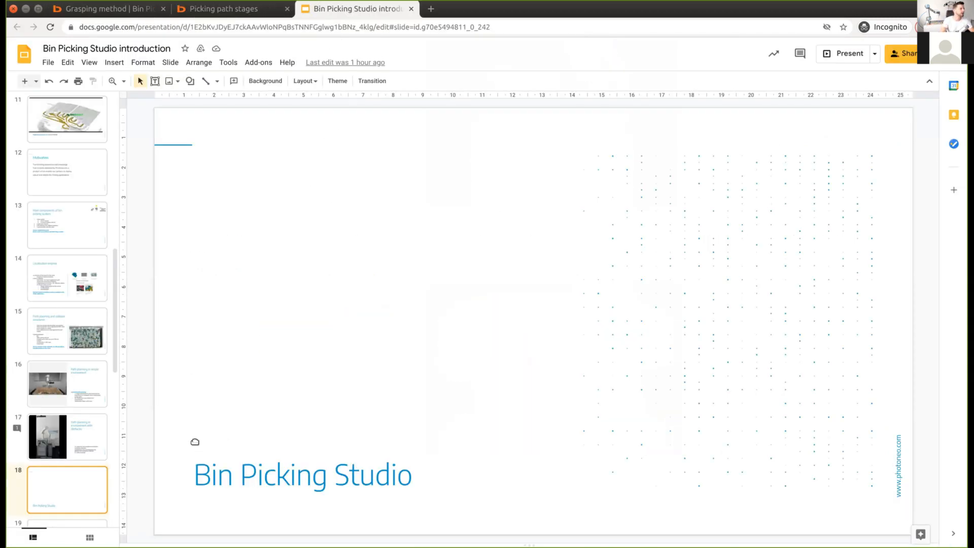
pyautogui.hotkey('ctrl', 'Tab')
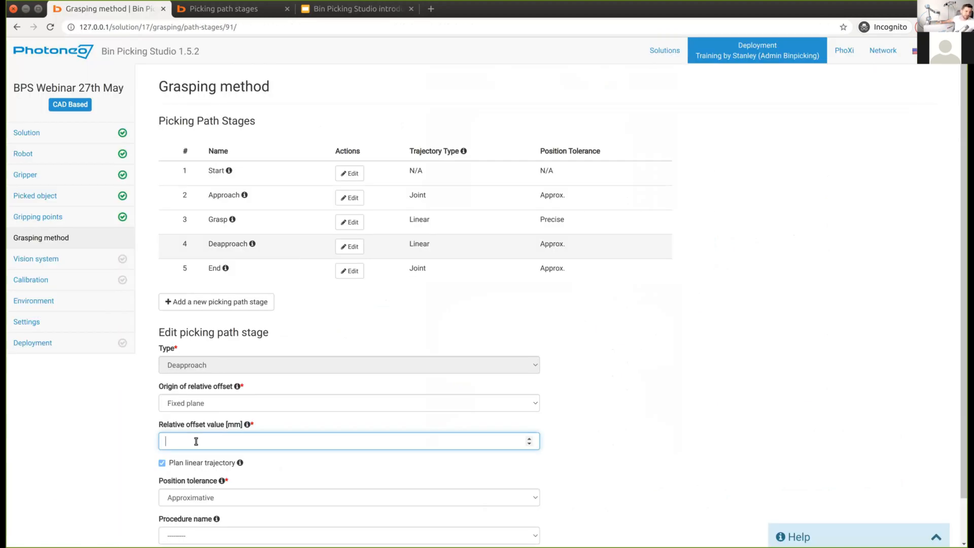
pyautogui.write('50')
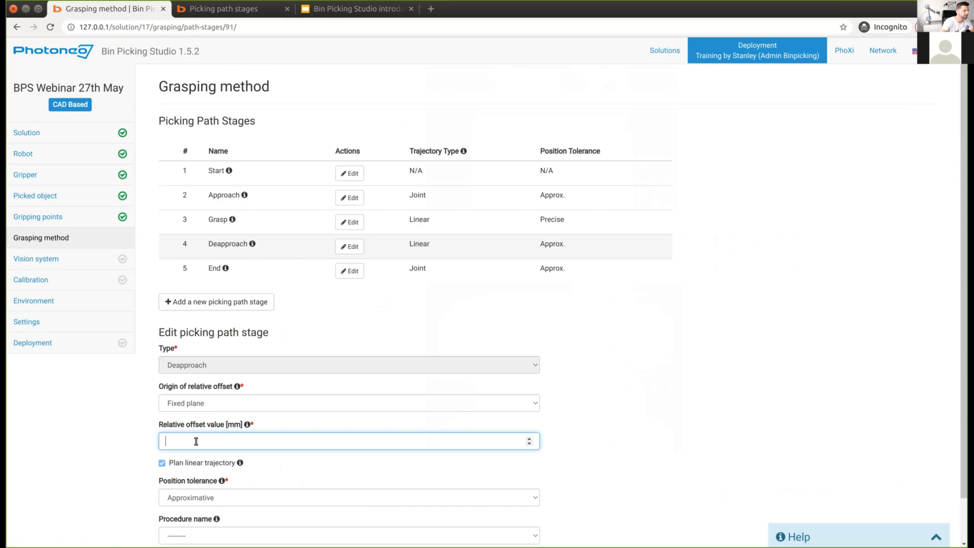
pyautogui.scroll(-2, 162, 474)
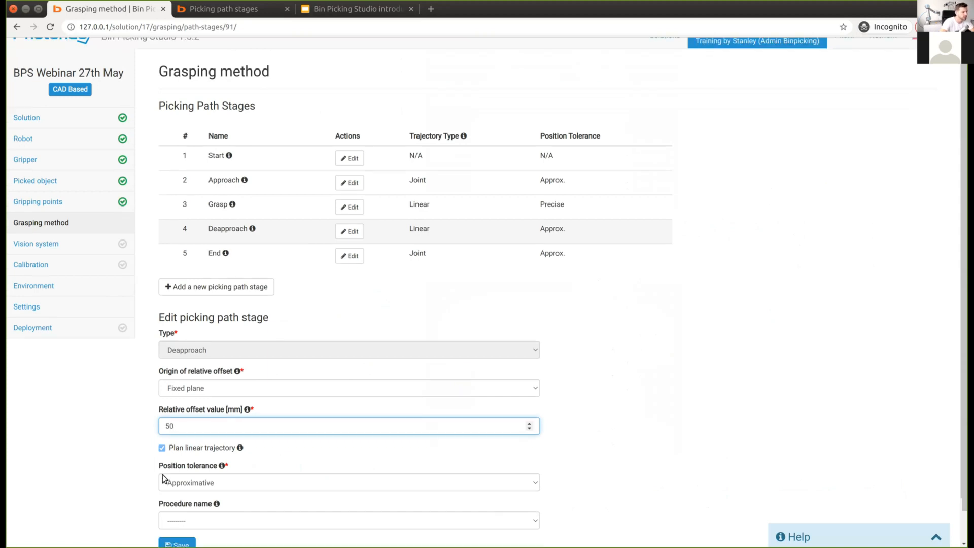
pyautogui.click(176, 515)
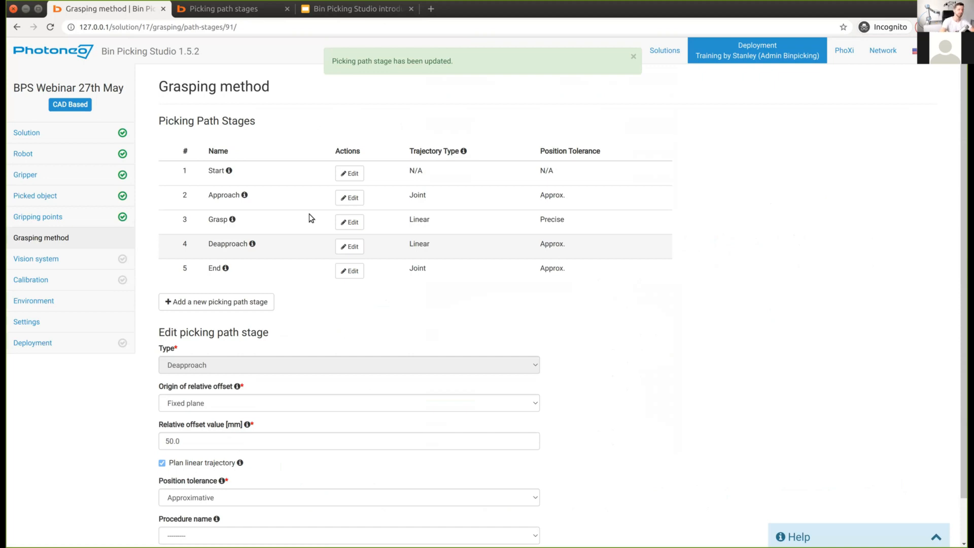
# Step: Go to the Vision system settings and start adding a new vision system
pyautogui.click(51, 259)
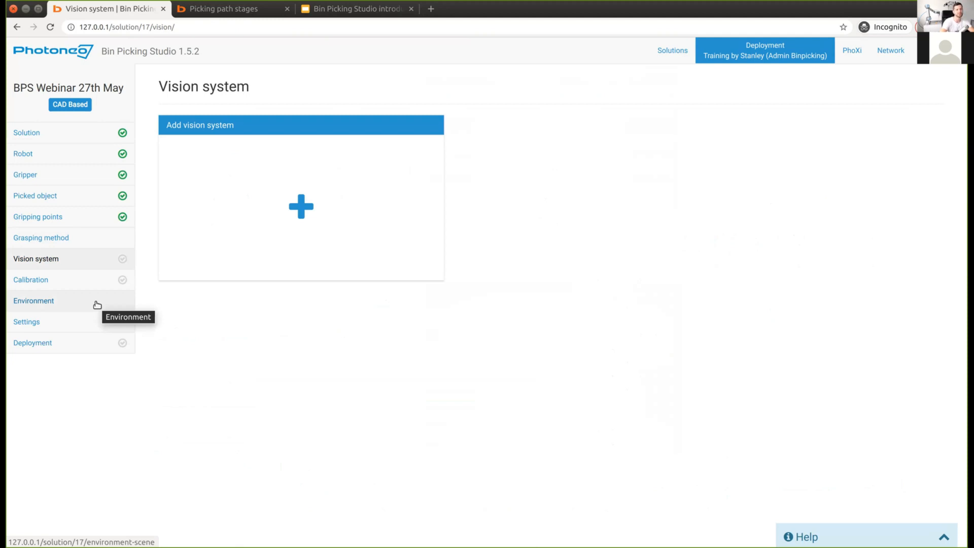
pyautogui.middleClick(128, 57)
pyautogui.click(202, 12)
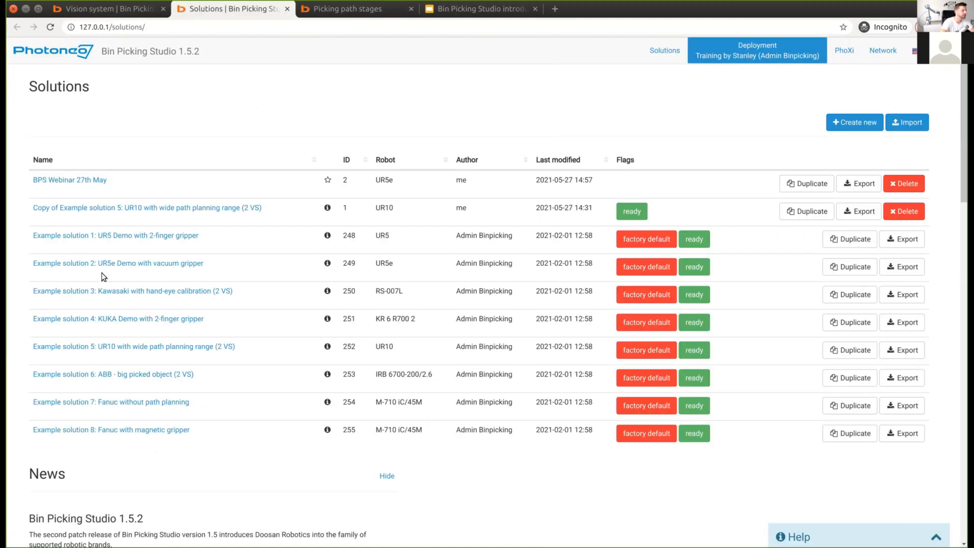
pyautogui.middleClick(221, 11)
pyautogui.moveTo(57, 105); pyautogui.dragTo(98, 107)
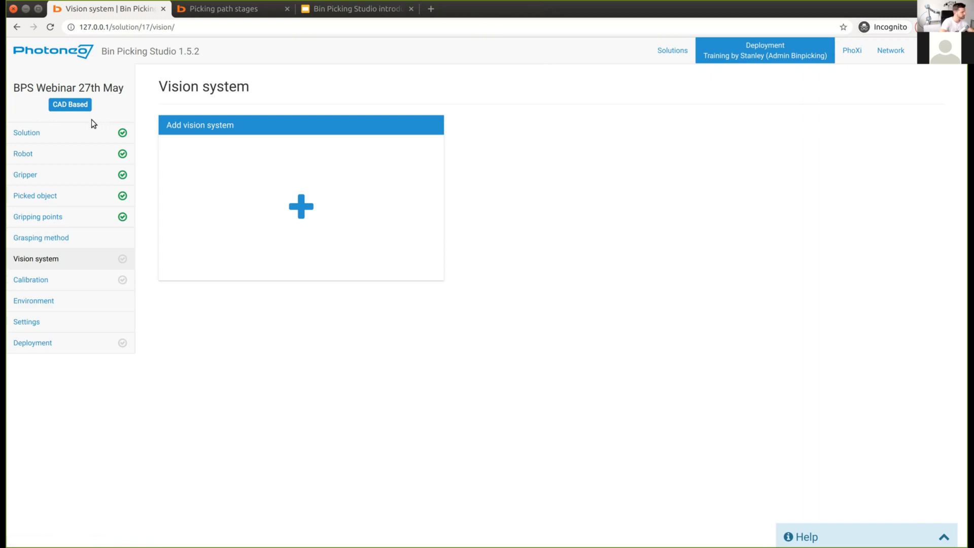
pyautogui.click(303, 206)
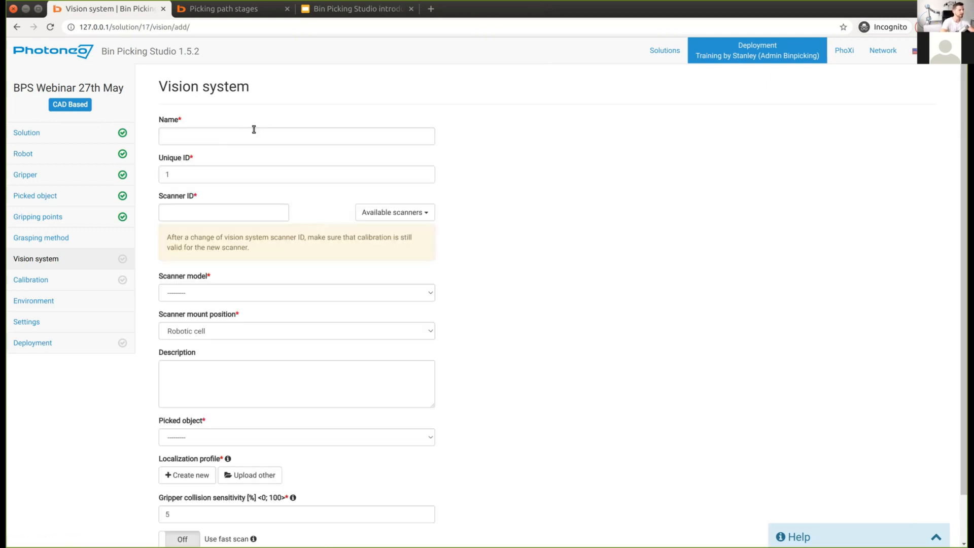
# Step: Name the vision system 'Tfit VS' and select scanner 1709004
pyautogui.click(256, 128)
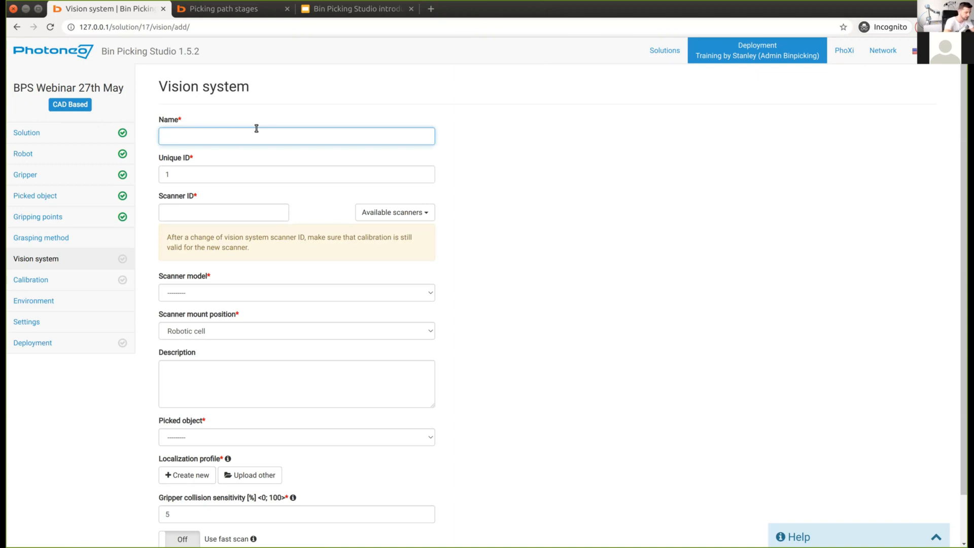
pyautogui.write('Tfit VS')
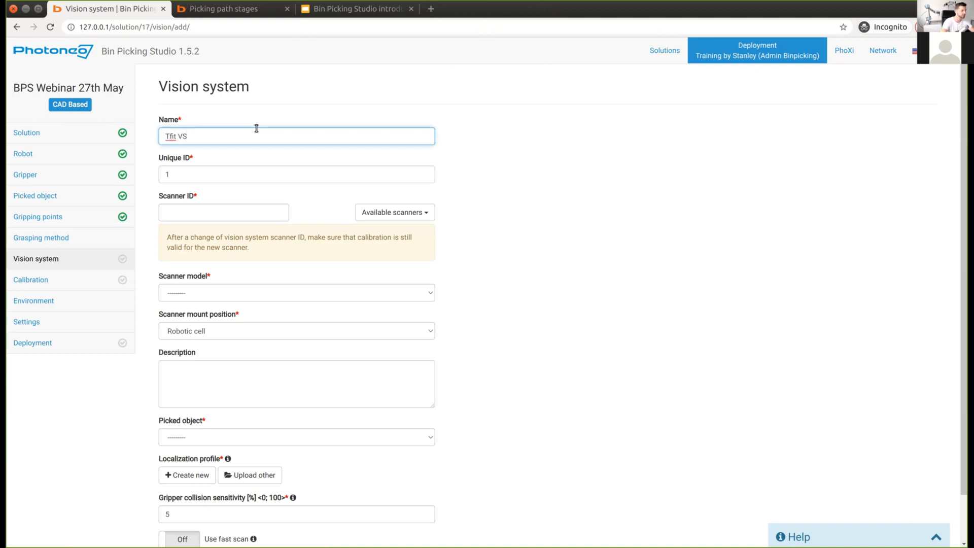
pyautogui.click(536, 189)
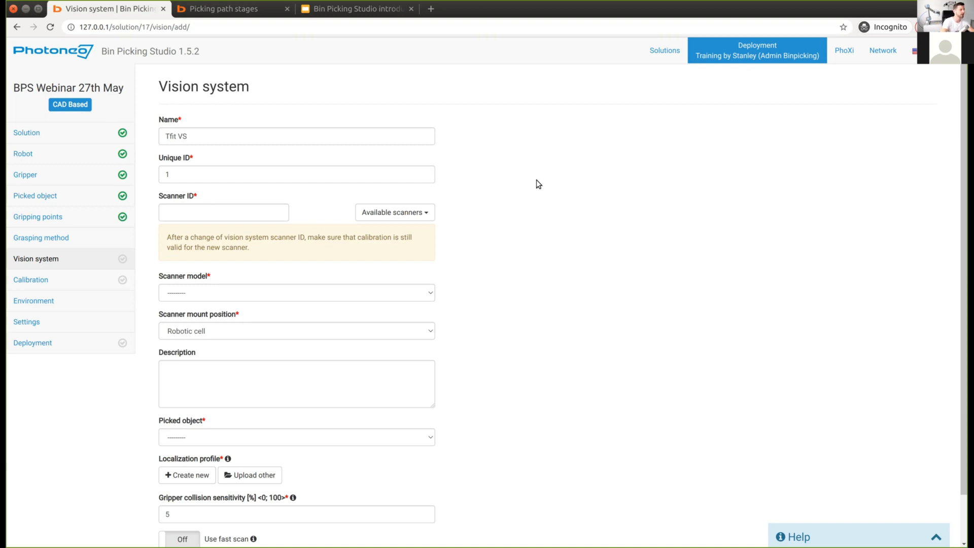
pyautogui.click(274, 204)
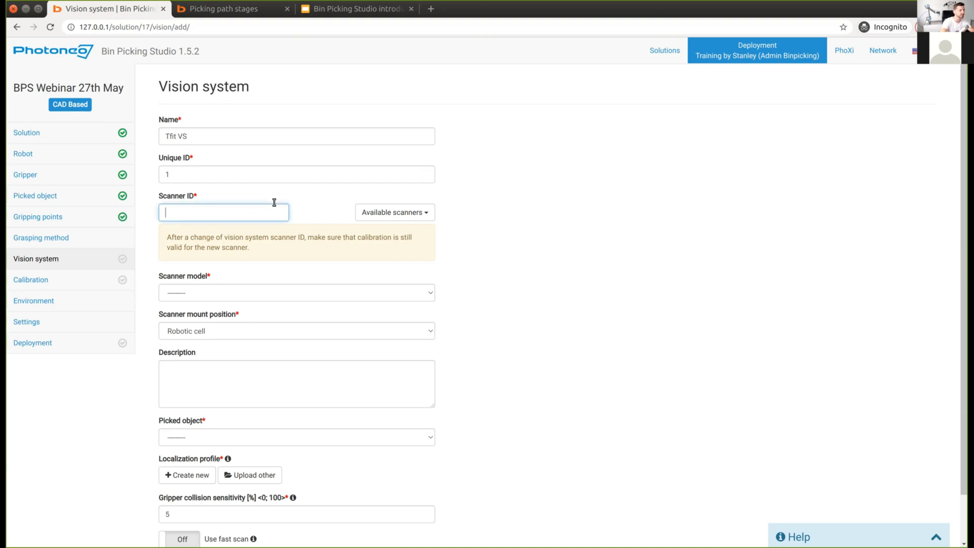
pyautogui.click(387, 211)
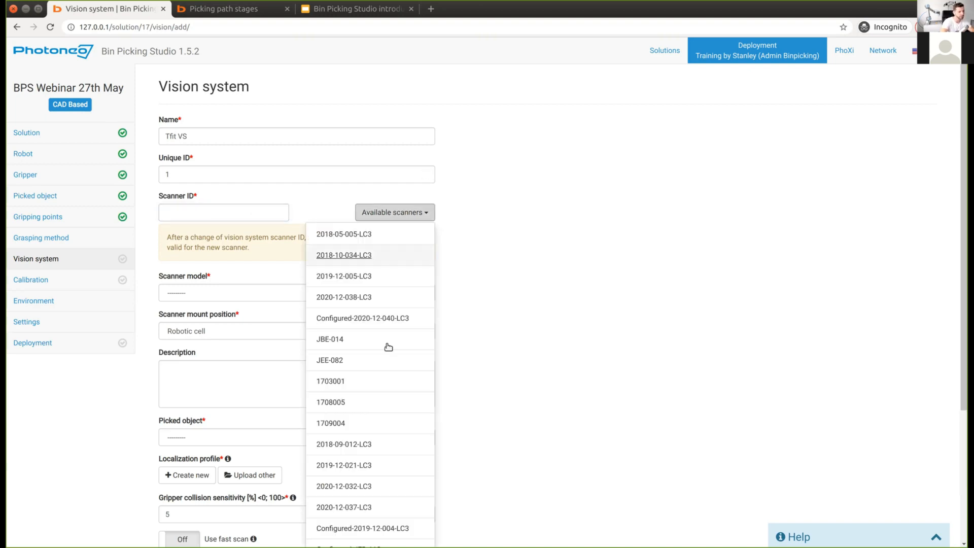
pyautogui.click(334, 423)
pyautogui.doubleClick(222, 209)
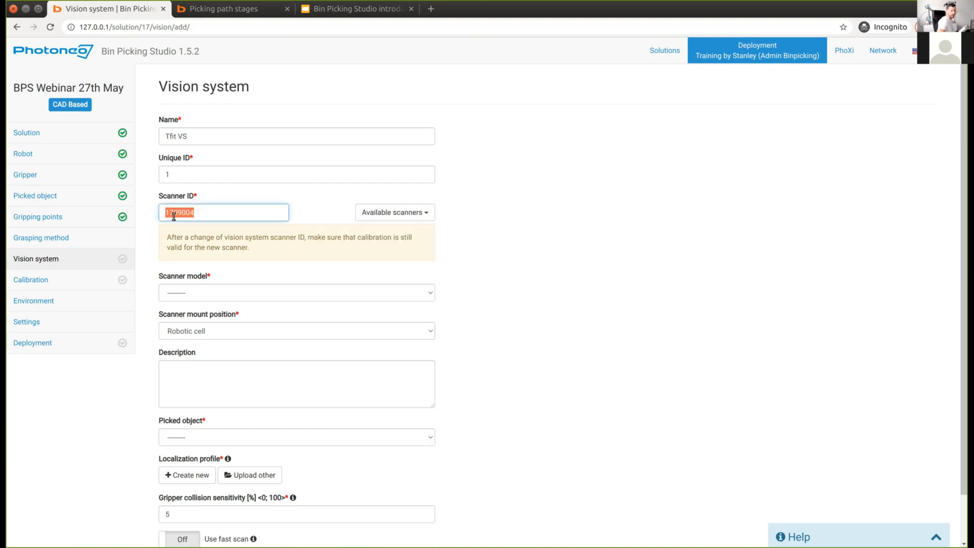
pyautogui.click(218, 207)
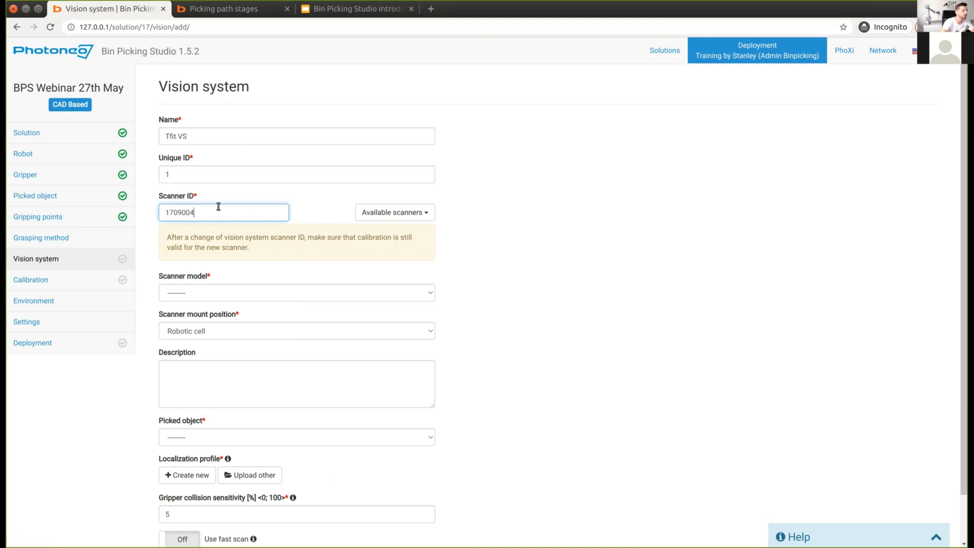
pyautogui.click(457, 298)
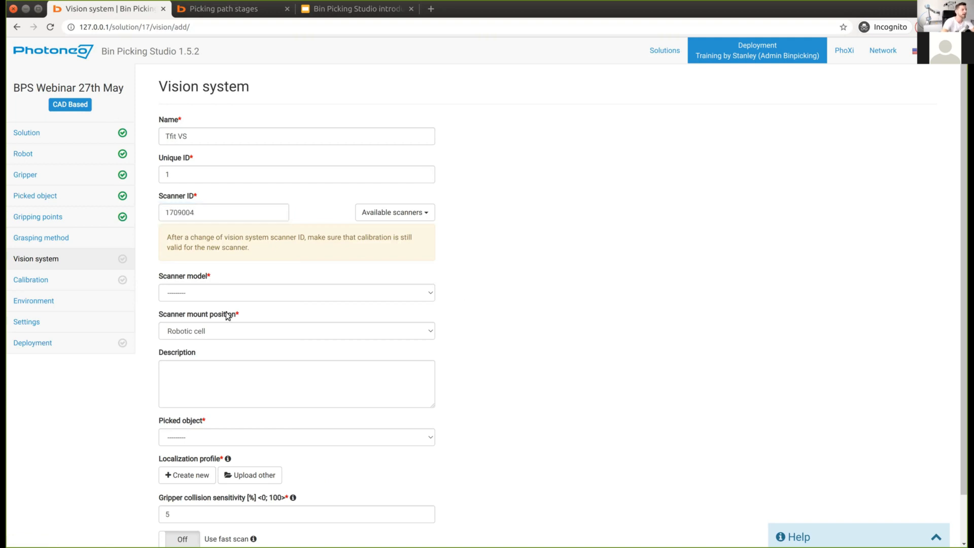
# Step: Choose PhoXi® 3D Scanner M, Robotic cell mount, and describe it as a static scanner atop the cell
pyautogui.click(210, 293)
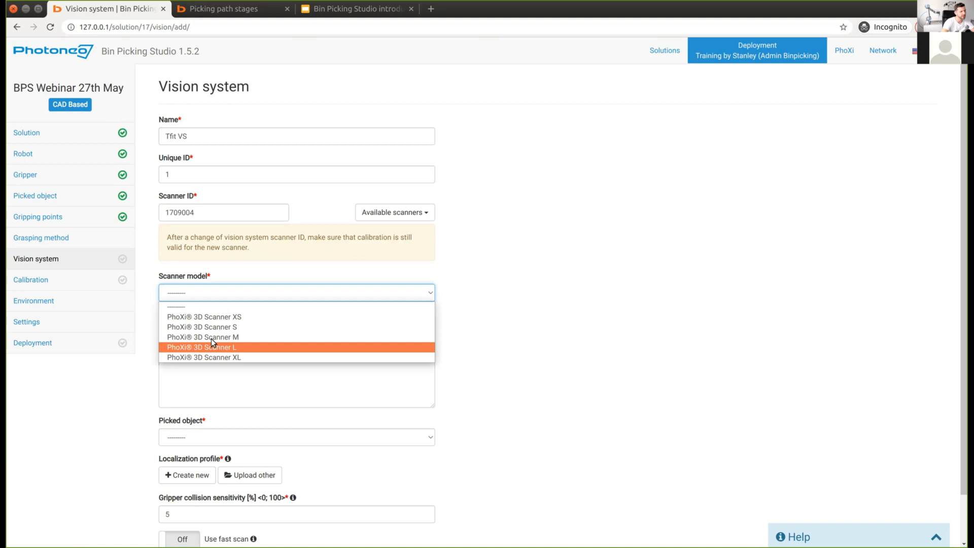
pyautogui.click(212, 338)
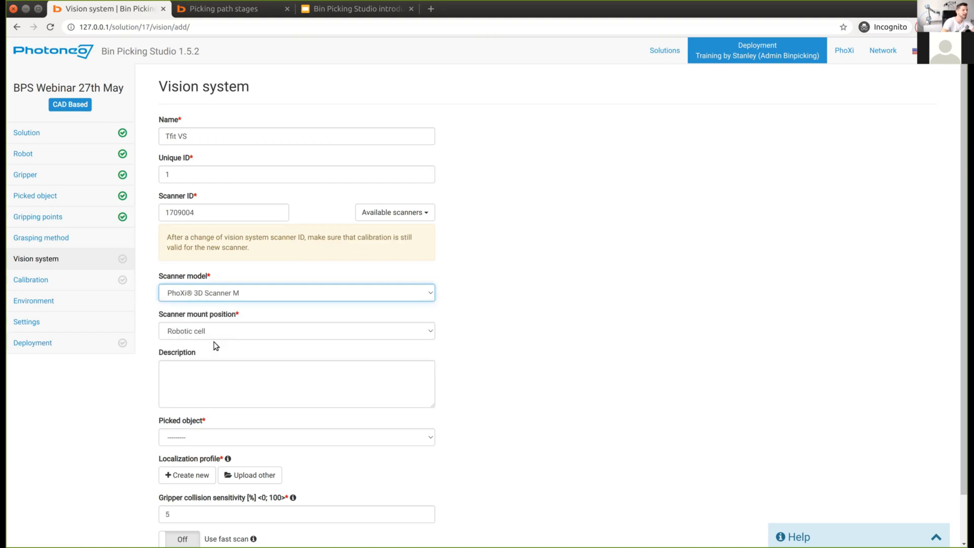
pyautogui.click(213, 331)
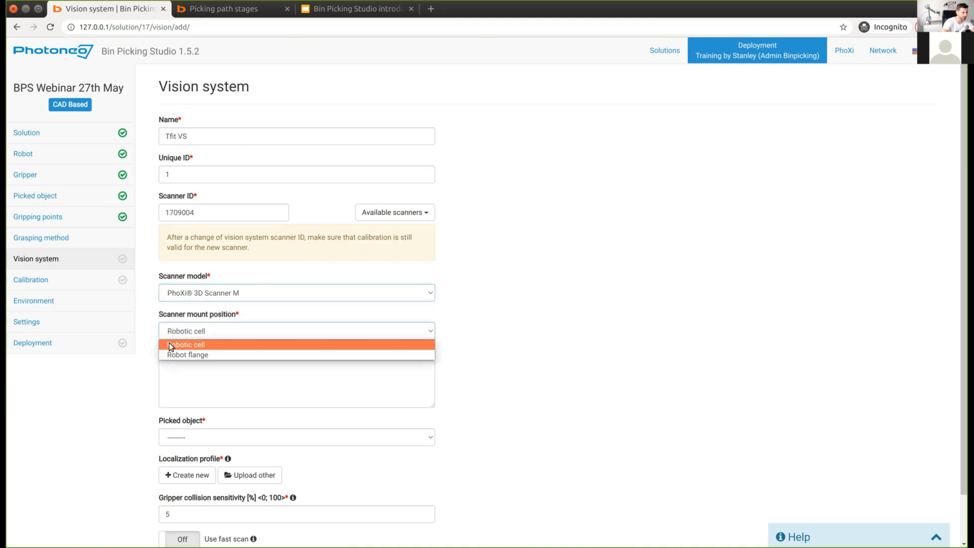
pyautogui.click(263, 345)
pyautogui.scroll(-1, 531, 345)
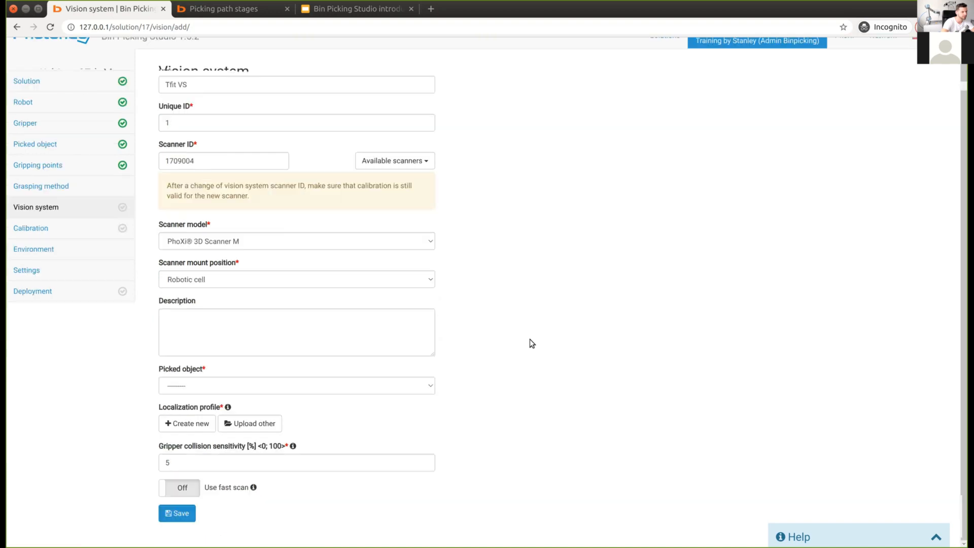
pyautogui.click(346, 340)
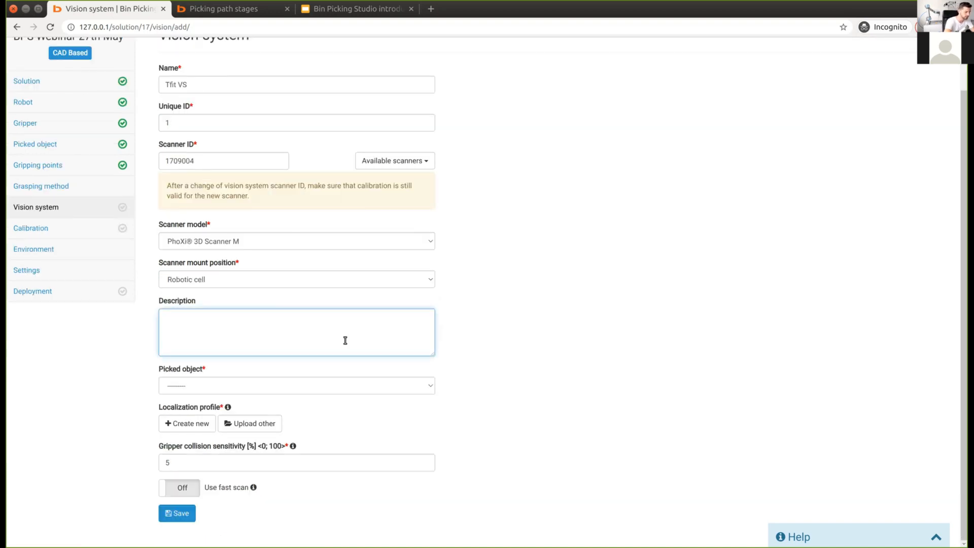
pyautogui.write('just a vision system with ')
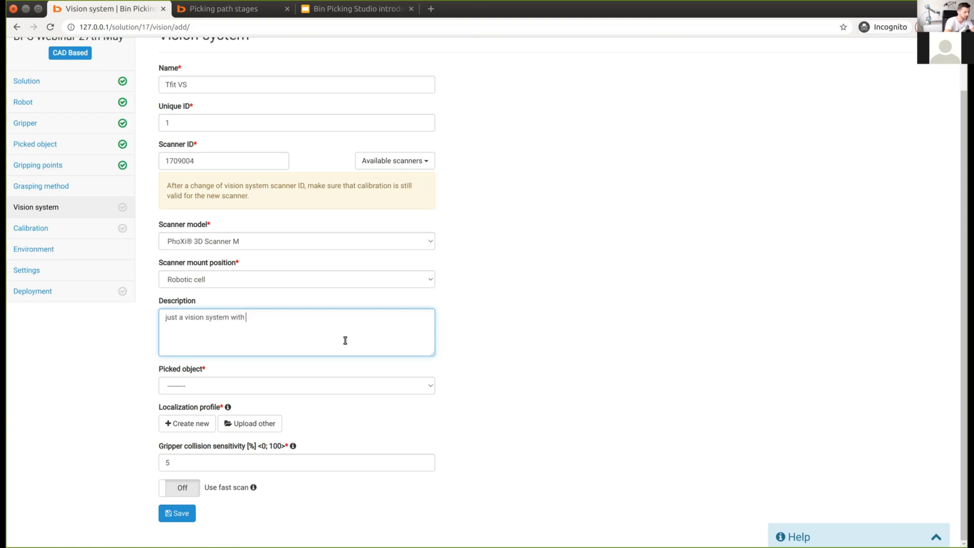
pyautogui.write('static scanner on to')
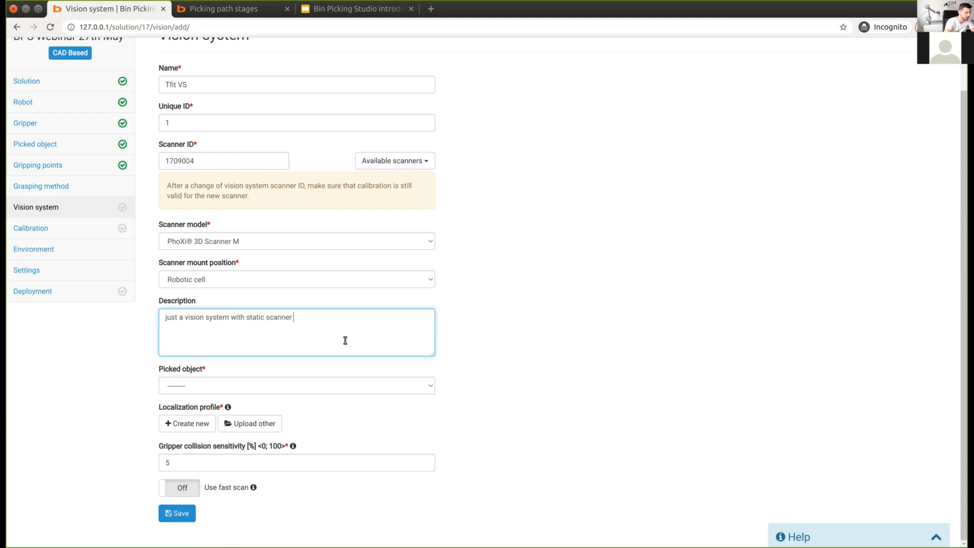
pyautogui.write('p of the cell')
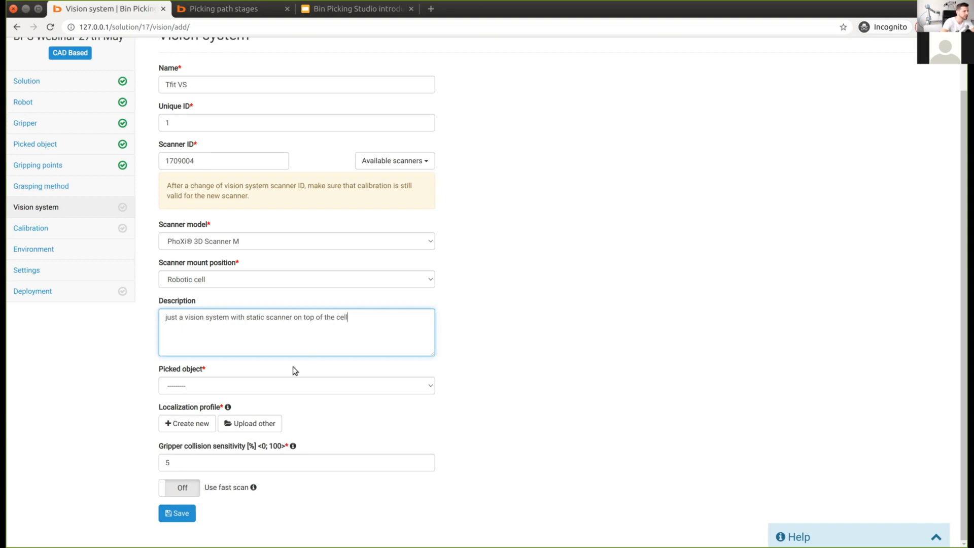
# Step: Set Plastic T fitting as the picked object and review the form
pyautogui.click(200, 384)
pyautogui.click(176, 407)
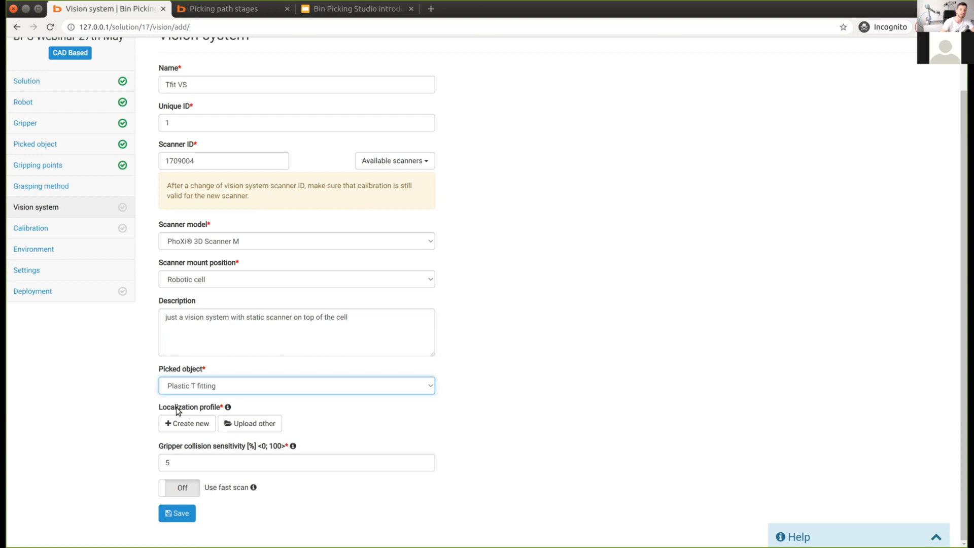
pyautogui.click(196, 429)
pyautogui.scroll(2, 507, 409)
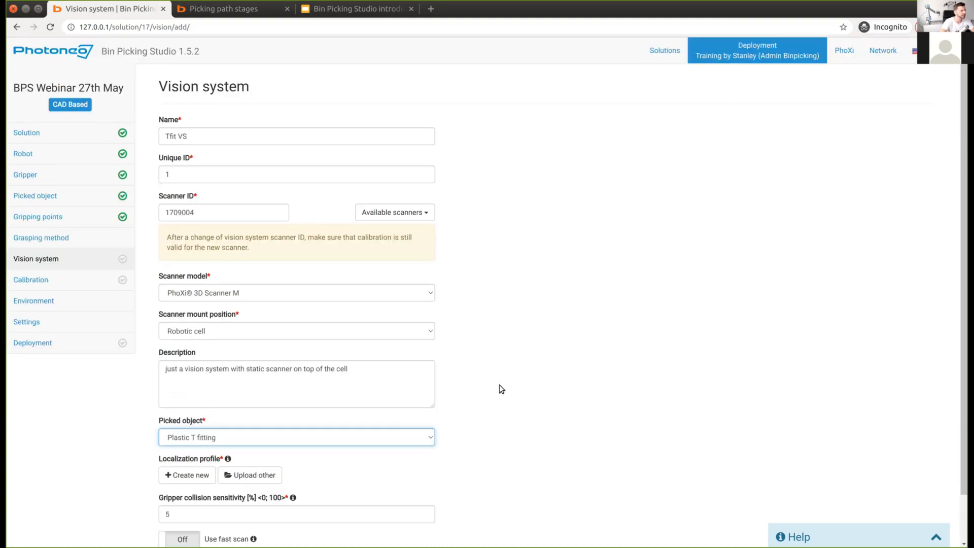
pyautogui.scroll(-2, 499, 385)
pyautogui.scroll(2, 497, 396)
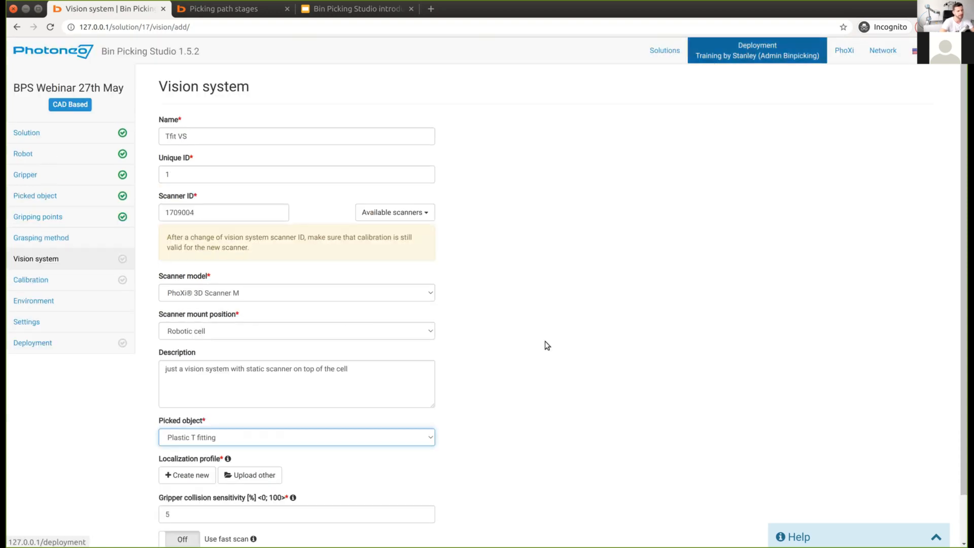
pyautogui.scroll(-2, 543, 344)
pyautogui.scroll(2, 538, 363)
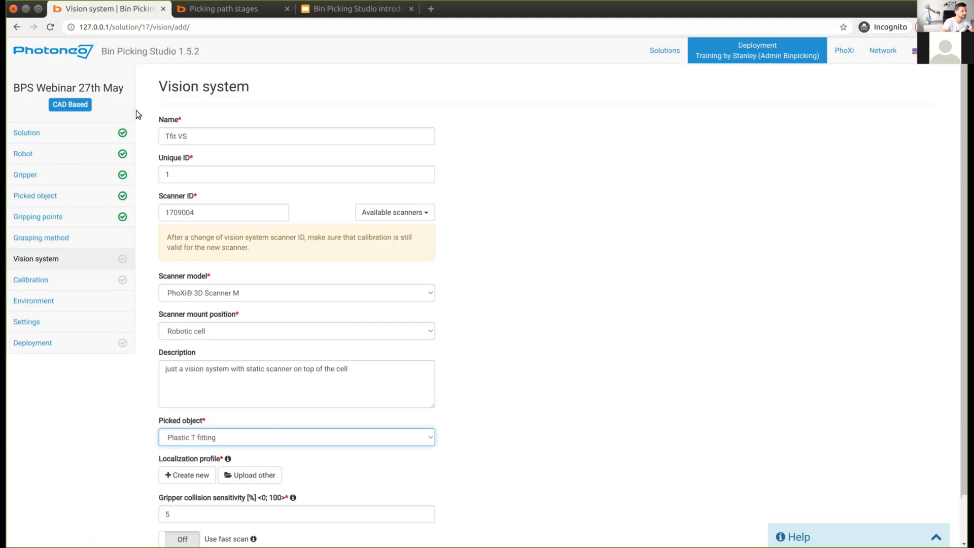
pyautogui.scroll(-2, 184, 494)
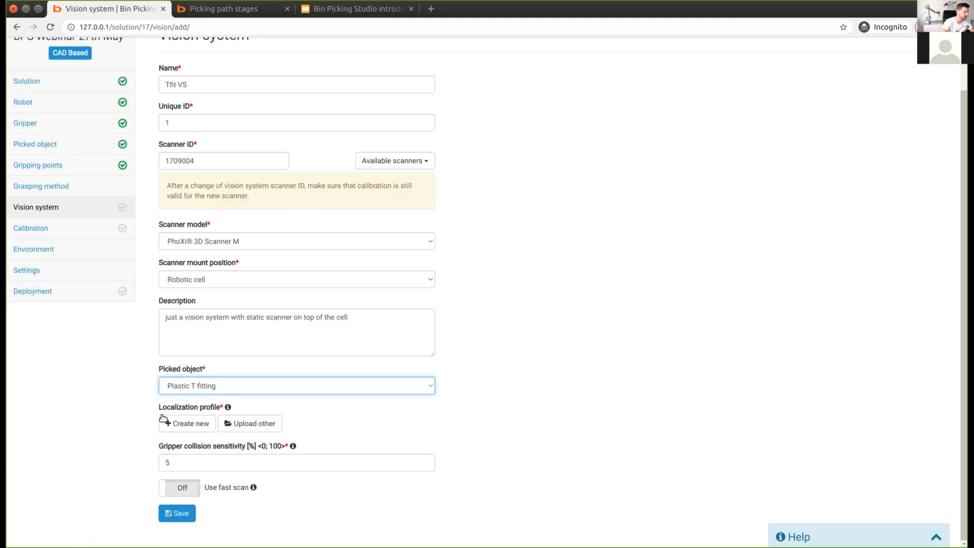
# Step: Try creating the localization profile and dismiss the deployment-running error
pyautogui.click(189, 426)
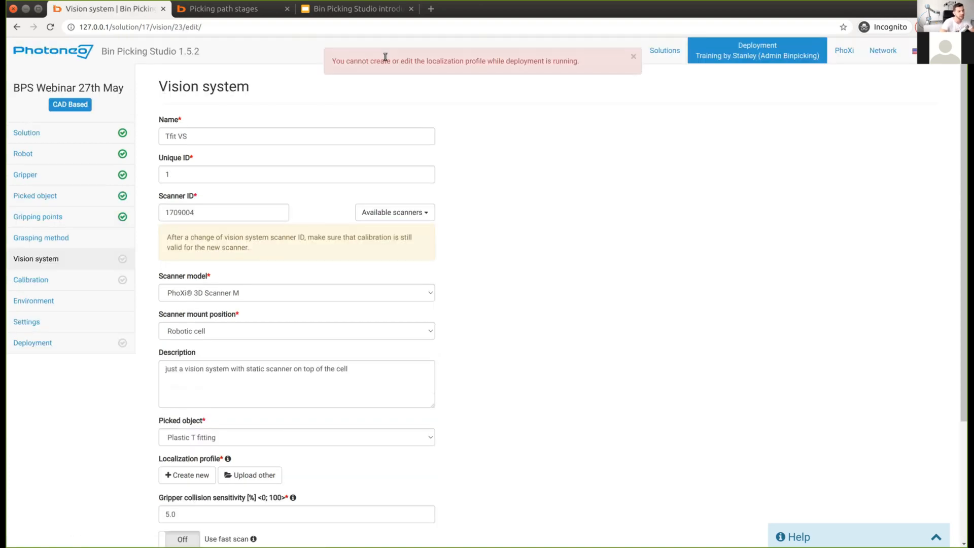
pyautogui.click(633, 58)
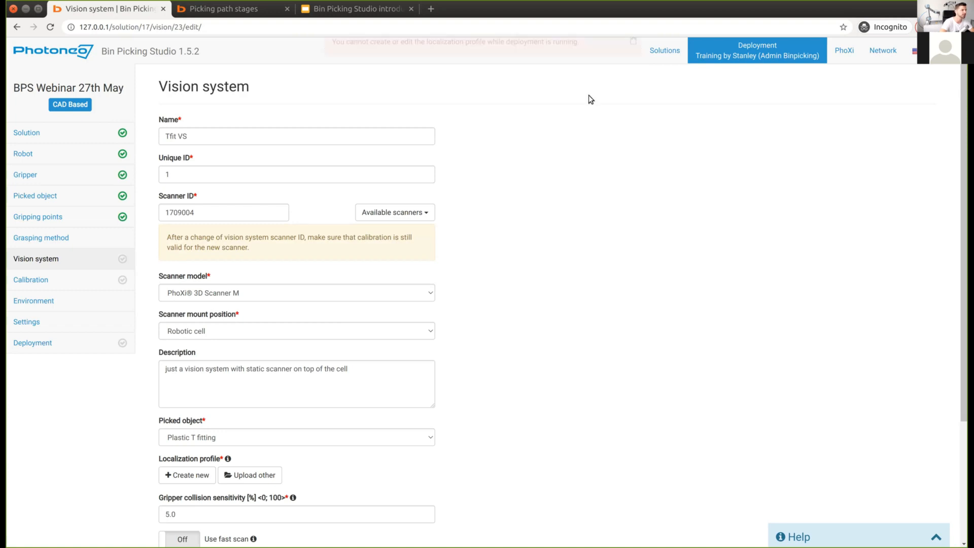
pyautogui.scroll(-5, 268, 234)
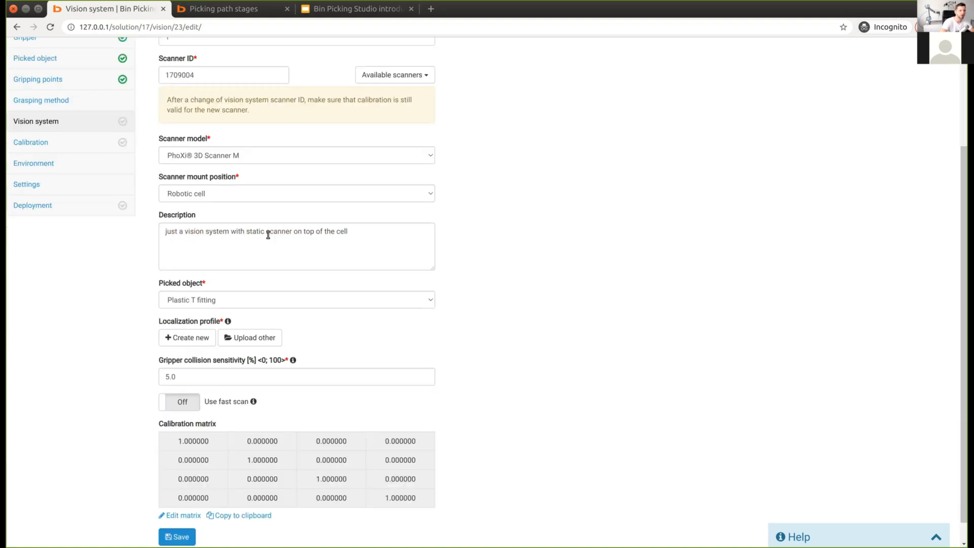
pyautogui.scroll(5, 268, 234)
# Step: Stop the running bin picking in a Deployment tab, then create the localization profile
pyautogui.middleClick(666, 52)
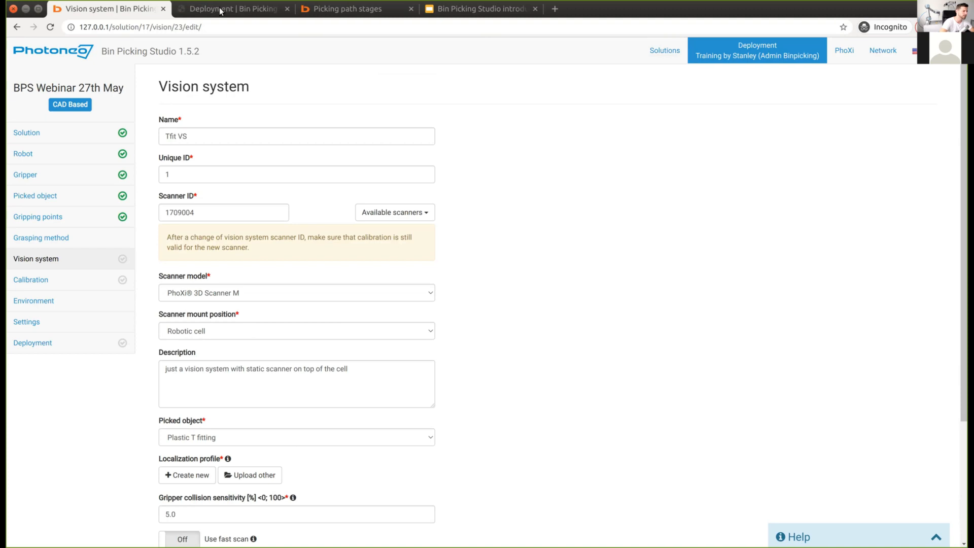
pyautogui.hotkey('ctrl', 'Tab')
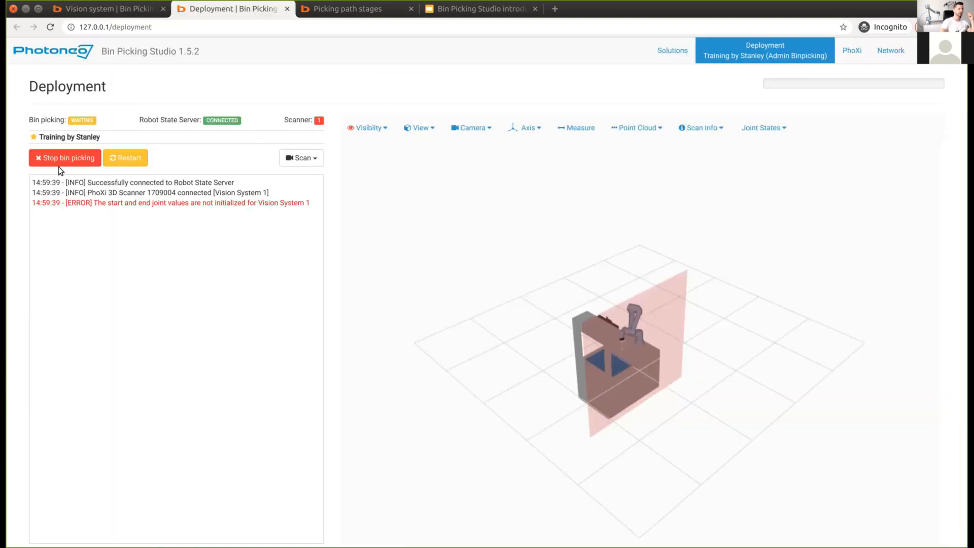
pyautogui.click(59, 165)
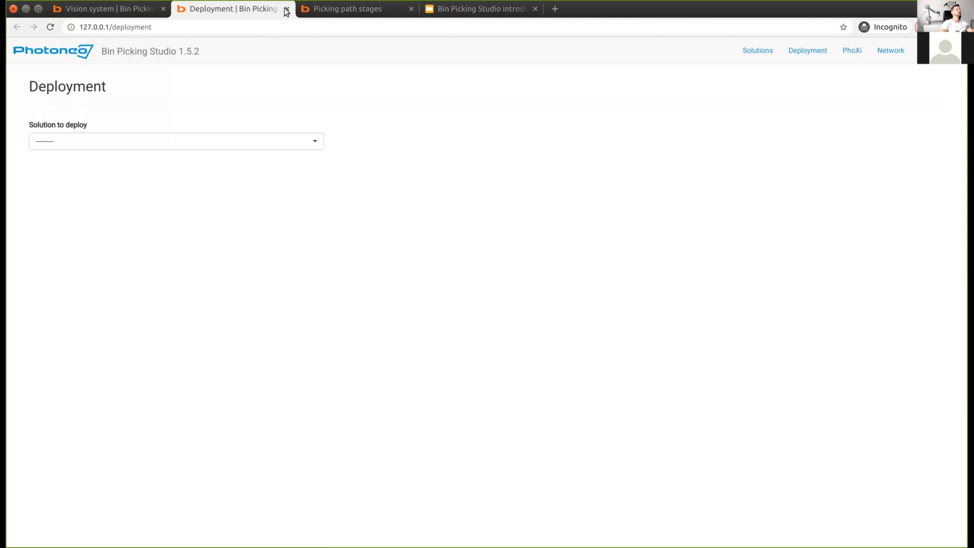
pyautogui.click(287, 9)
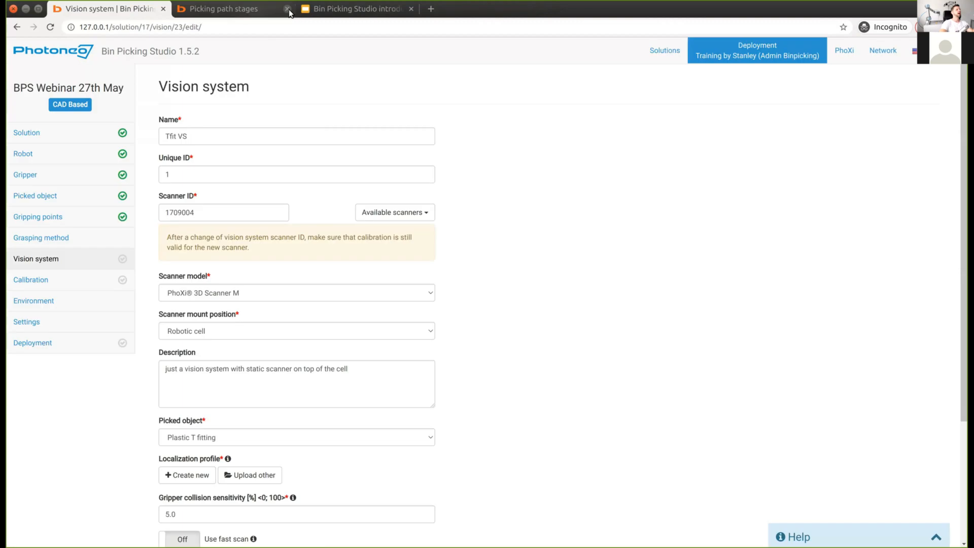
pyautogui.scroll(-5, 199, 324)
pyautogui.scroll(-2, 183, 320)
pyautogui.click(166, 318)
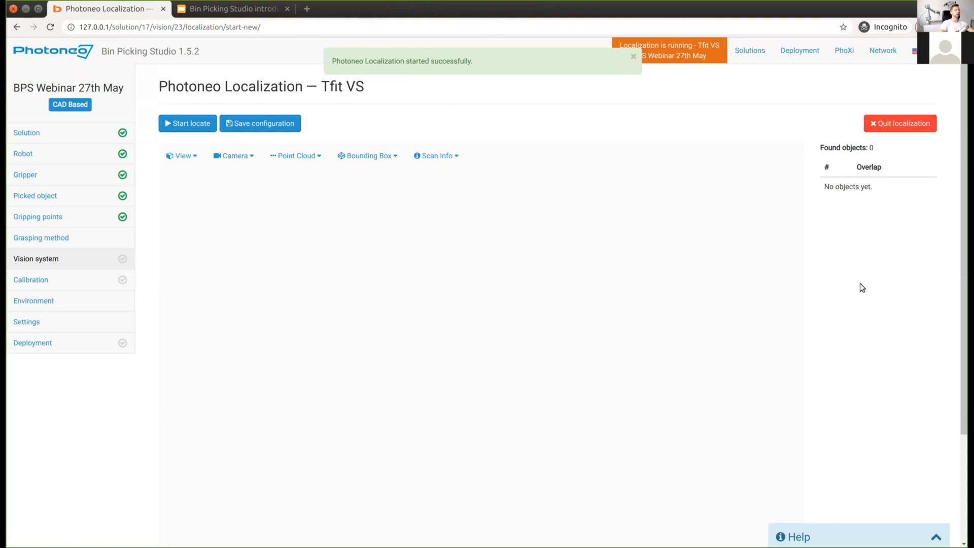
# Step: Localize parts in the Tfit VS scan, finding 43 objects, and close the notifications
pyautogui.scroll(-3, 860, 283)
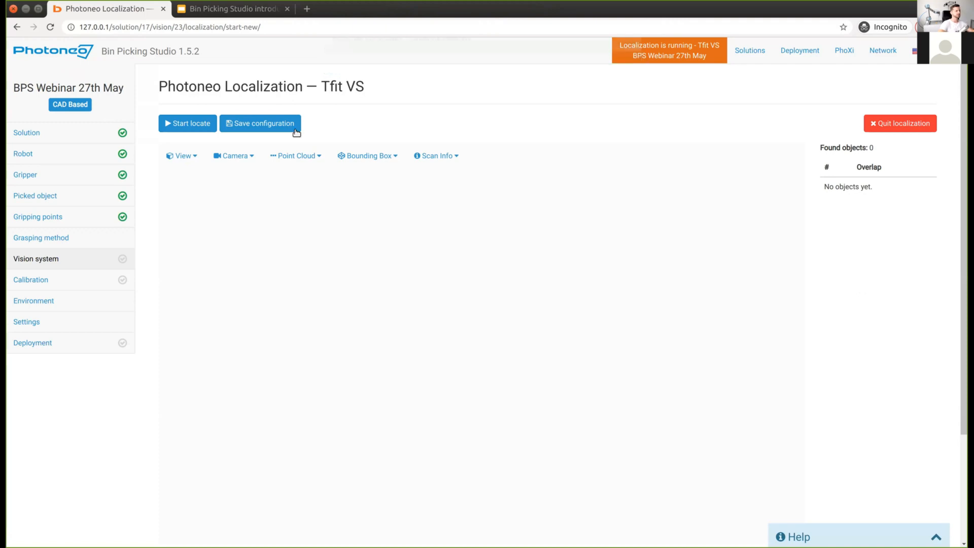
pyautogui.click(188, 123)
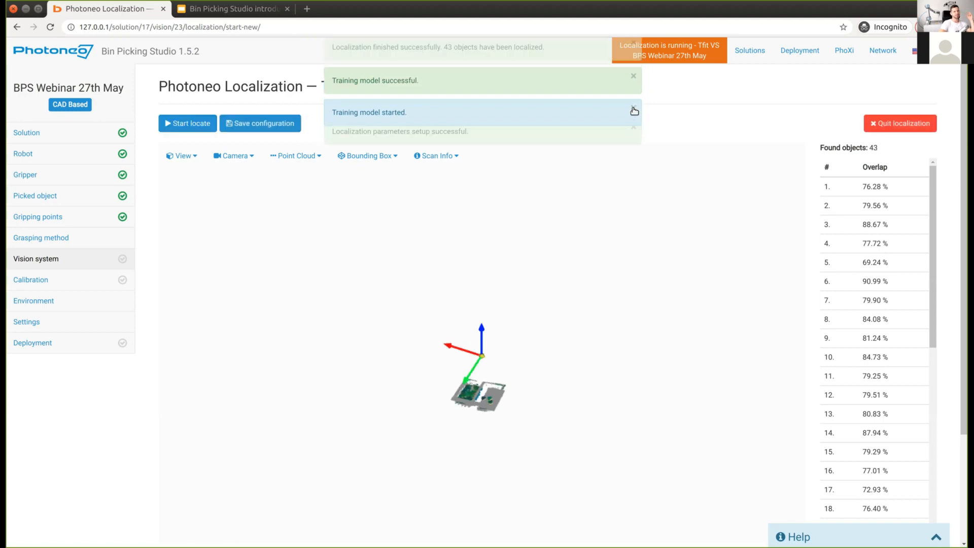
pyautogui.doubleClick(634, 57)
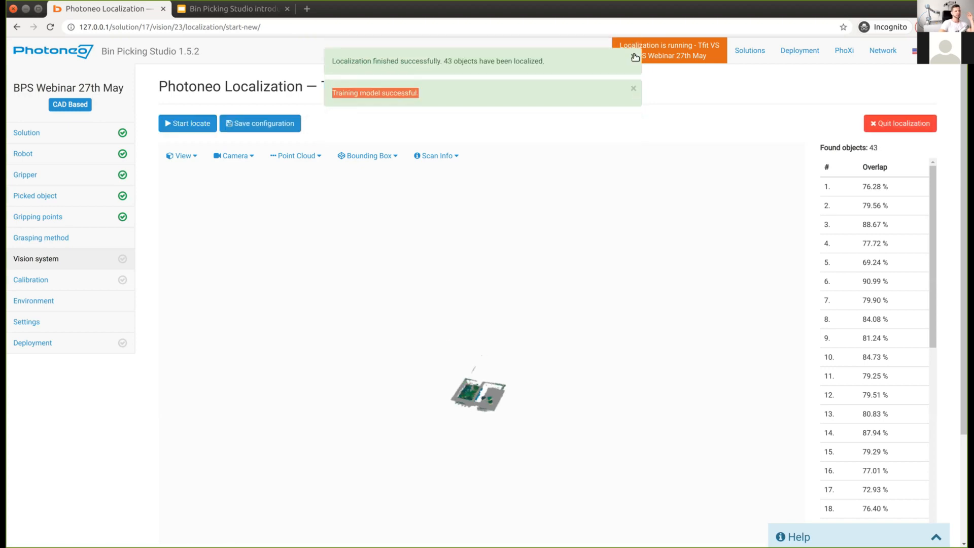
pyautogui.click(635, 57)
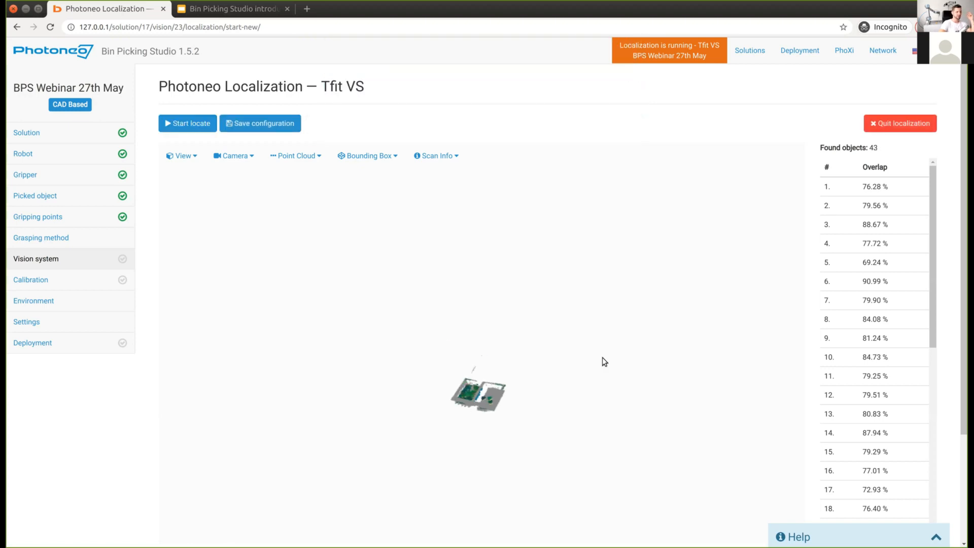
# Step: Orbit, pan and zoom the 3D viewer to inspect the localized parts in the bins
pyautogui.moveTo(508, 393); pyautogui.dragTo(321, 293)
pyautogui.scroll(3, 321, 294)
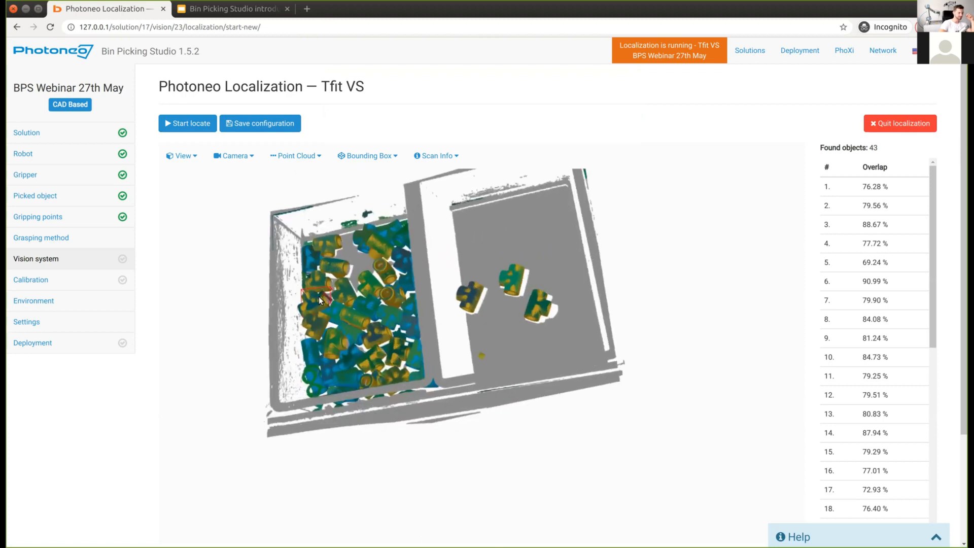
pyautogui.scroll(1, 428, 312)
pyautogui.scroll(1, 429, 311)
pyautogui.moveTo(444, 279); pyautogui.dragTo(456, 288, button='right')
pyautogui.moveTo(482, 278); pyautogui.dragTo(457, 263)
pyautogui.moveTo(458, 263); pyautogui.dragTo(594, 360, button='right')
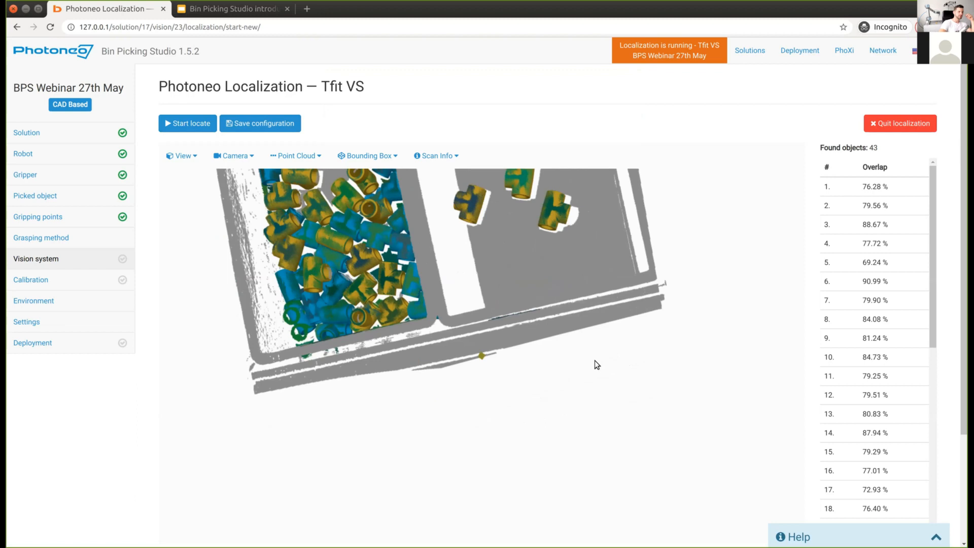
pyautogui.moveTo(585, 455); pyautogui.dragTo(606, 498, button='right')
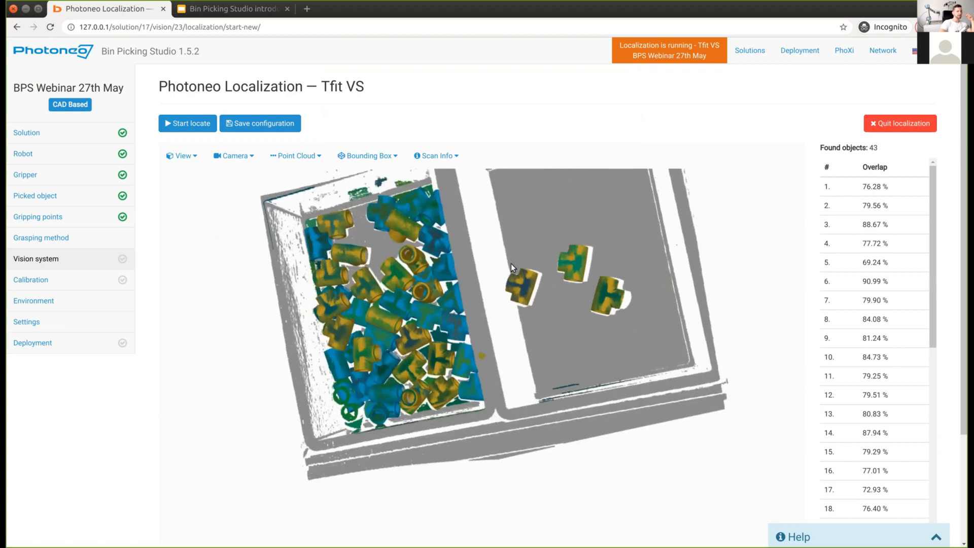
pyautogui.moveTo(510, 263); pyautogui.dragTo(537, 261, button='right')
pyautogui.moveTo(537, 260); pyautogui.dragTo(504, 282)
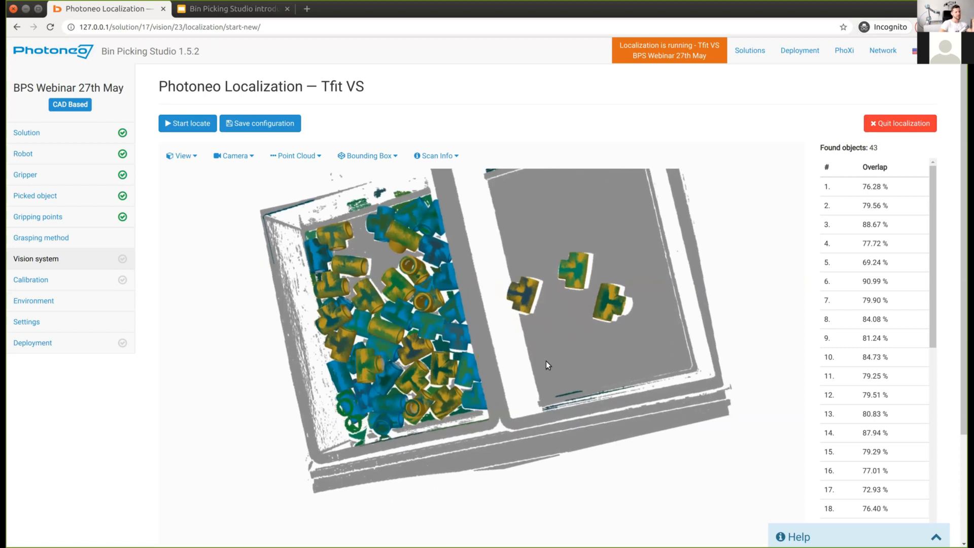
pyautogui.moveTo(618, 385); pyautogui.dragTo(601, 367)
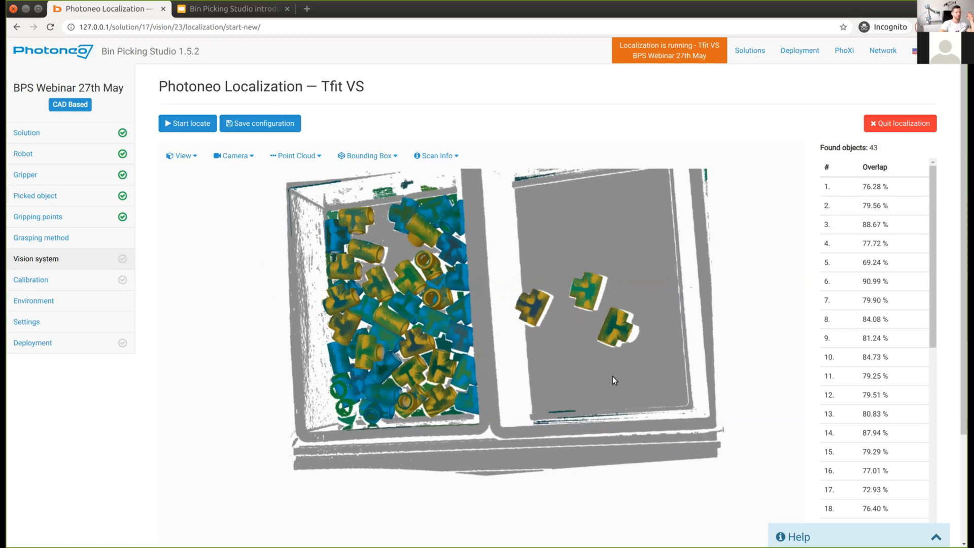
pyautogui.moveTo(348, 388); pyautogui.dragTo(901, 290)
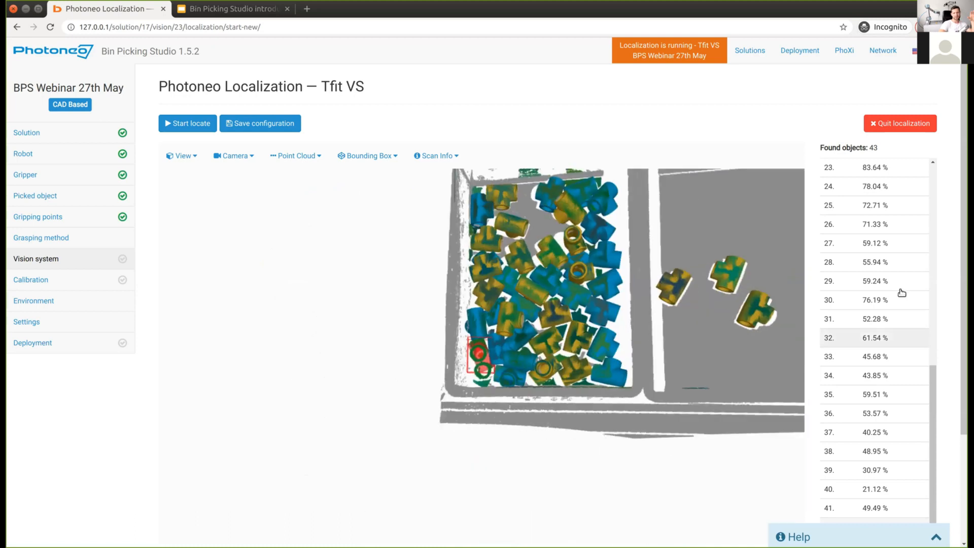
# Step: Highlight low-overlap objects 40 and 42 from the Found objects list in the scan
pyautogui.scroll(-3, 901, 293)
pyautogui.scroll(8, 895, 297)
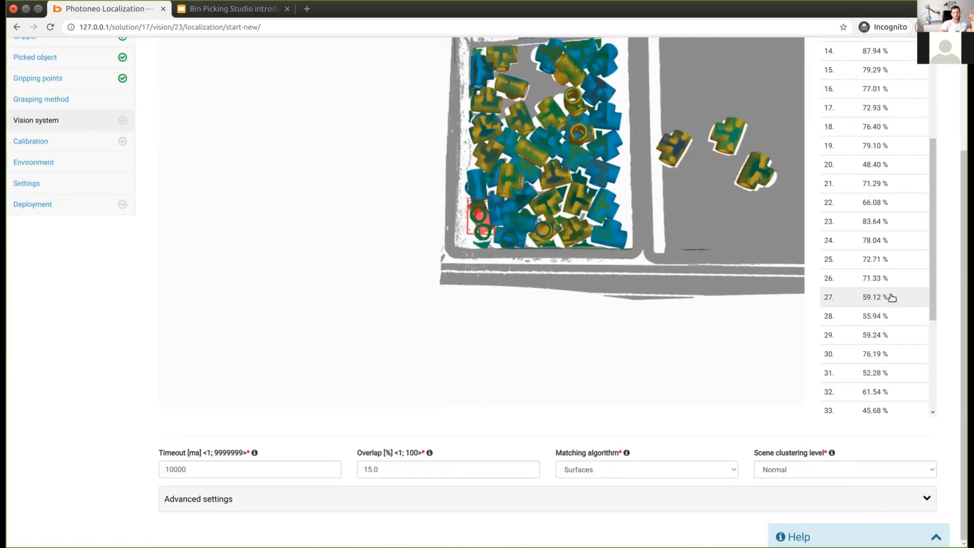
pyautogui.moveTo(644, 339); pyautogui.dragTo(861, 238)
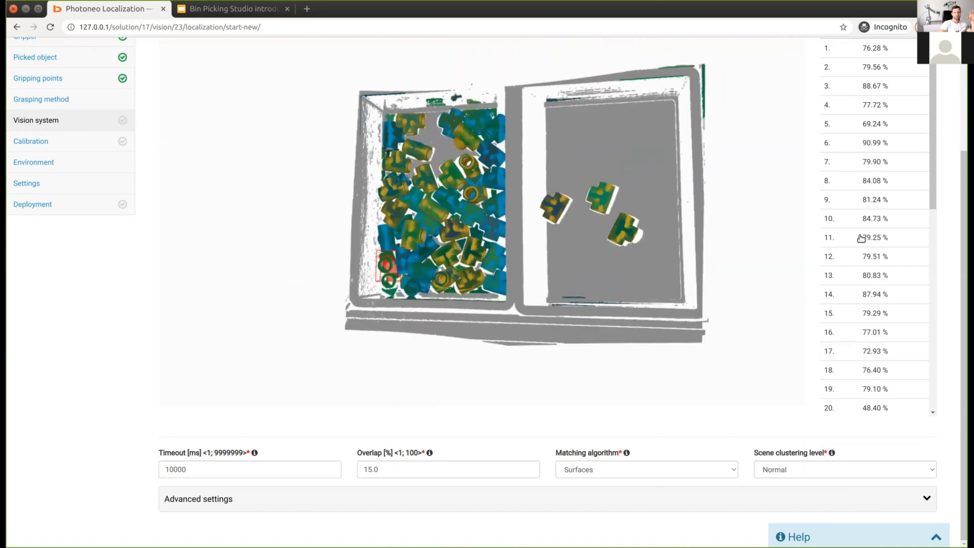
pyautogui.scroll(-8, 861, 239)
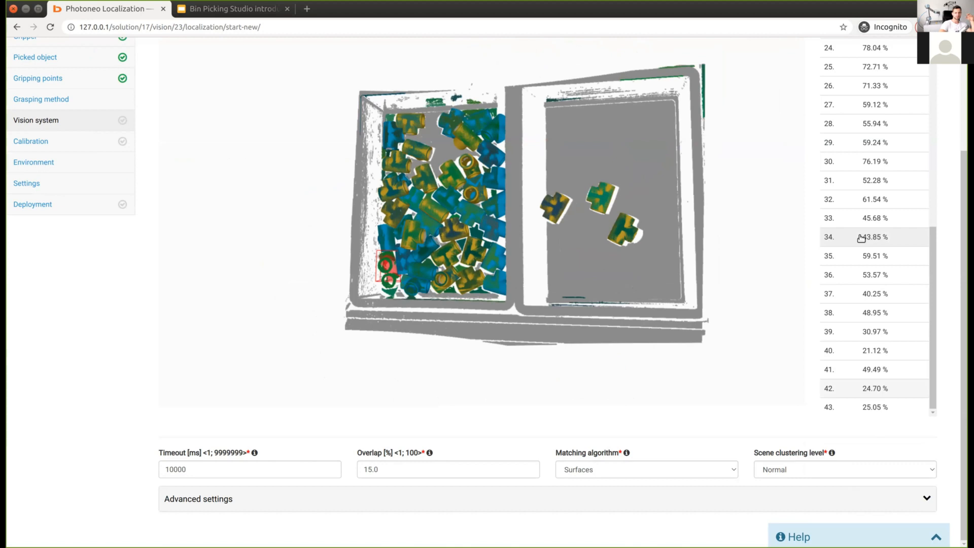
pyautogui.click(877, 355)
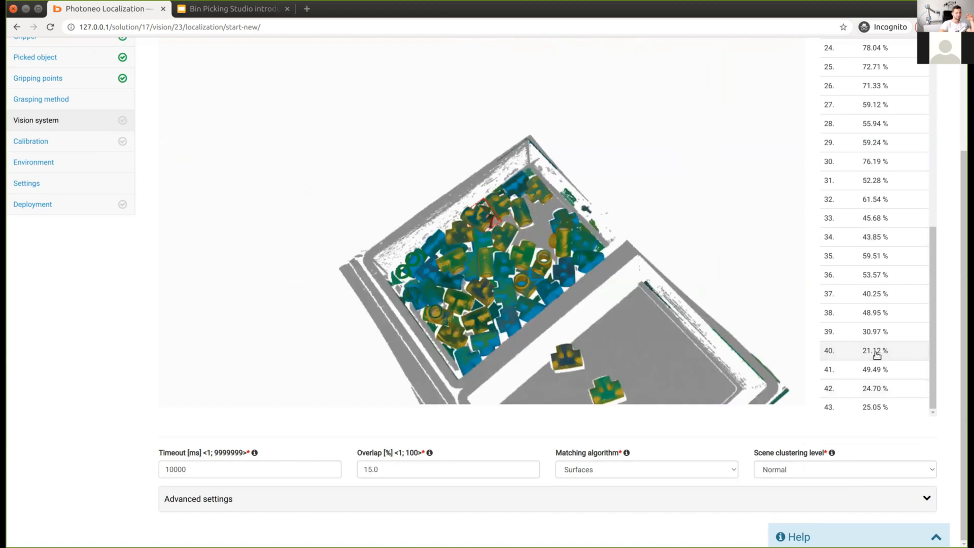
pyautogui.click(877, 388)
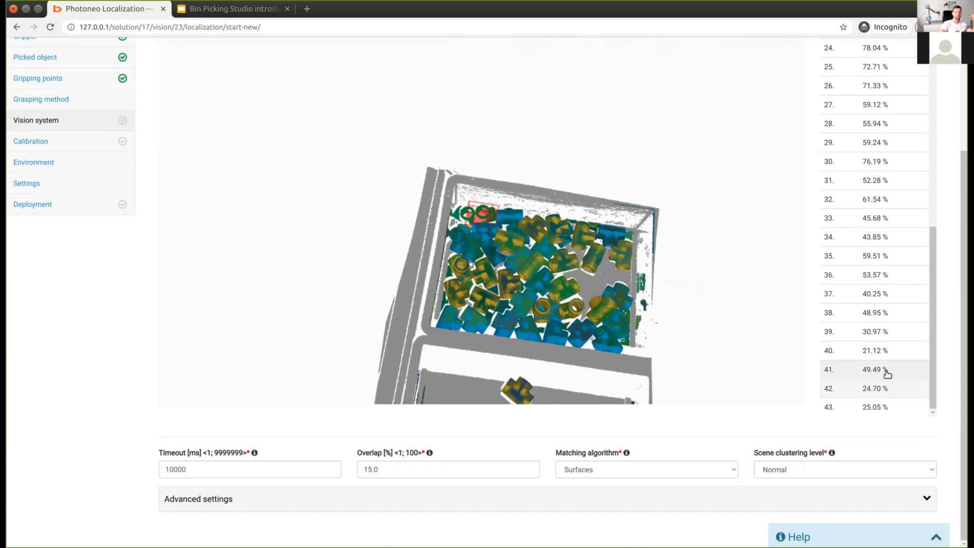
pyautogui.moveTo(754, 348); pyautogui.dragTo(538, 277)
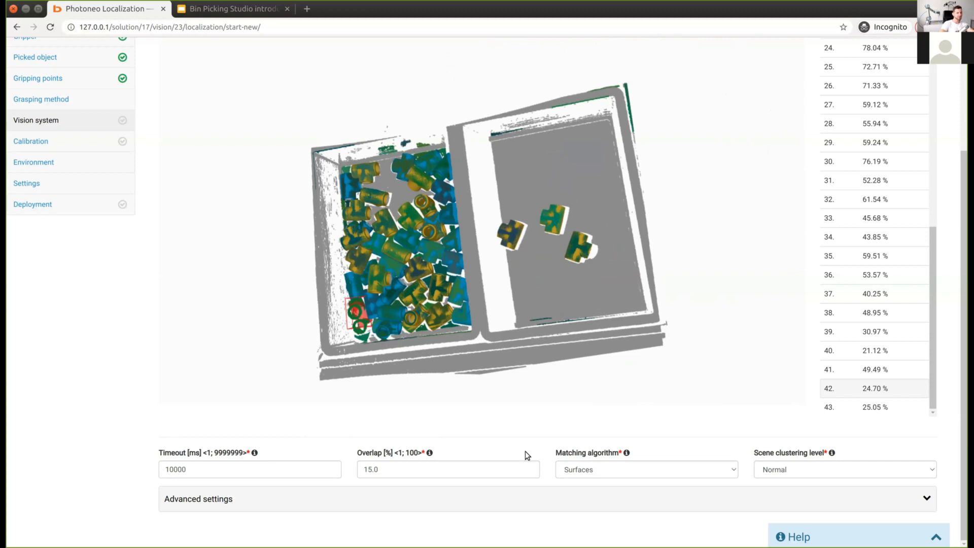
# Step: Set Overlap to 50% and relocalize, leaving 34 objects, then inspect them in 3D
pyautogui.press('Tab')
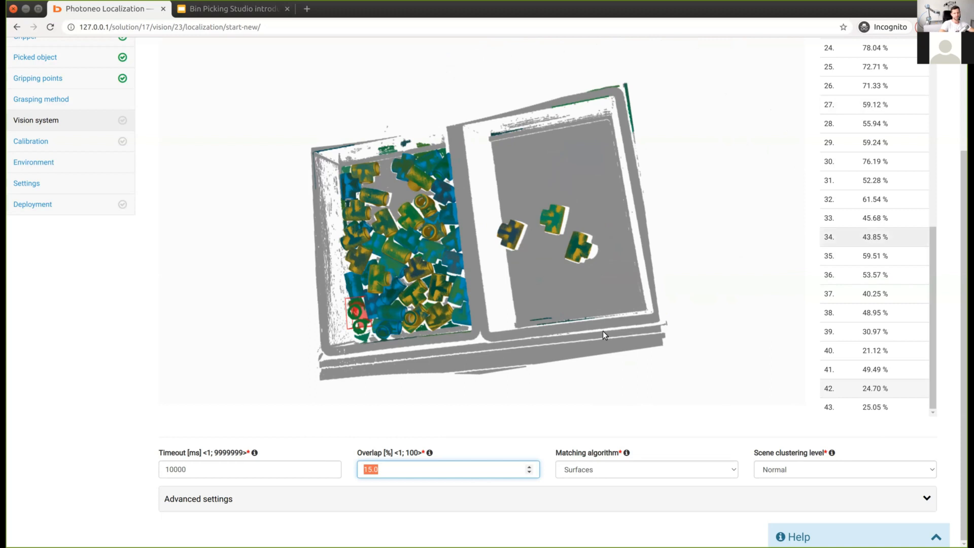
pyautogui.write('50')
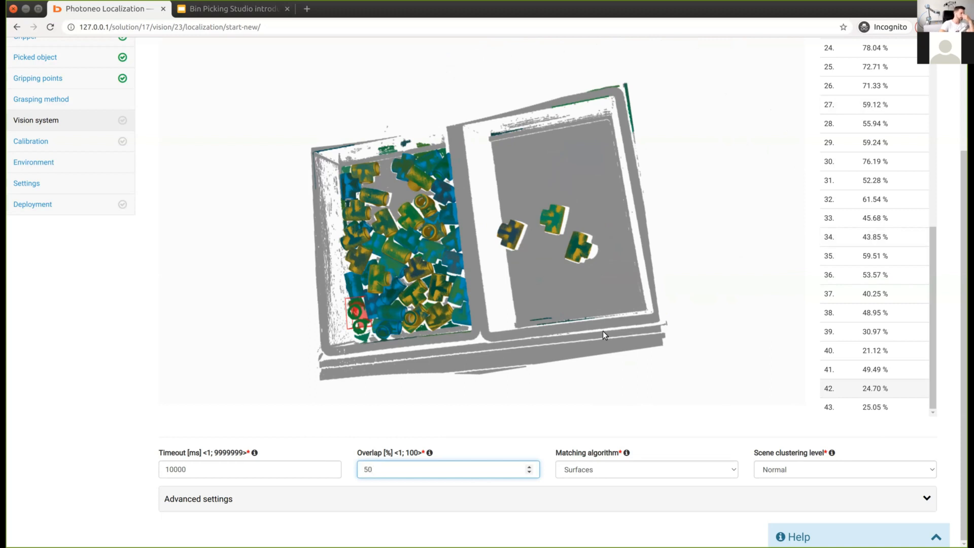
pyautogui.click(292, 359)
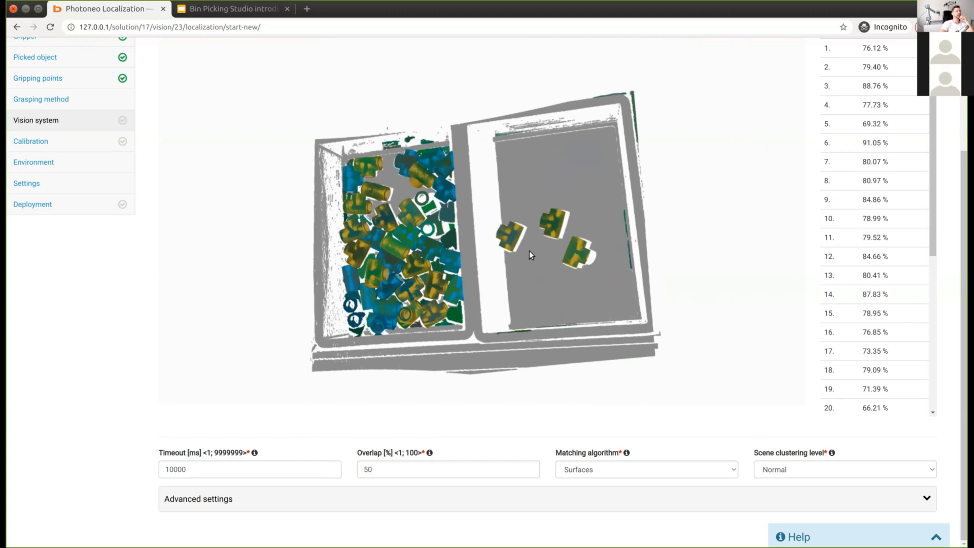
pyautogui.scroll(4, 510, 247)
pyautogui.click(511, 248)
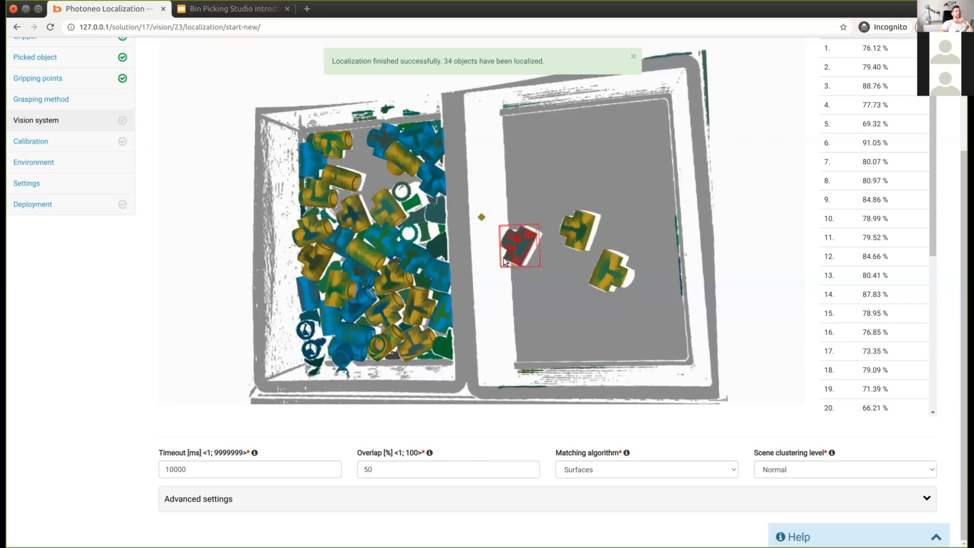
pyautogui.click(492, 336)
pyautogui.moveTo(489, 334); pyautogui.dragTo(434, 236)
pyautogui.moveTo(485, 210); pyautogui.dragTo(501, 248)
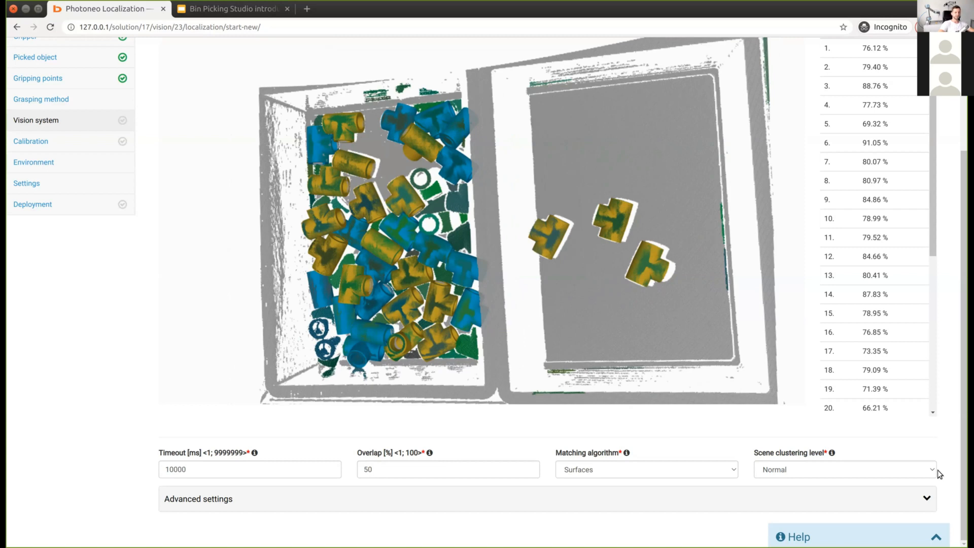
# Step: Expand Advanced settings to review the 10000 ms timeout and Surfaces matching, then scroll back up
pyautogui.scroll(3, 41, 362)
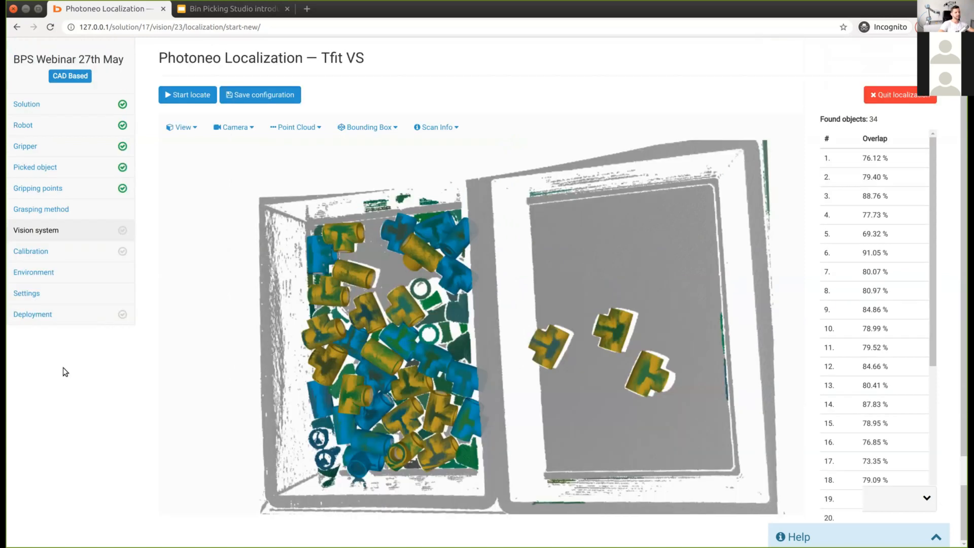
pyautogui.scroll(1, 66, 366)
pyautogui.scroll(-3, 66, 366)
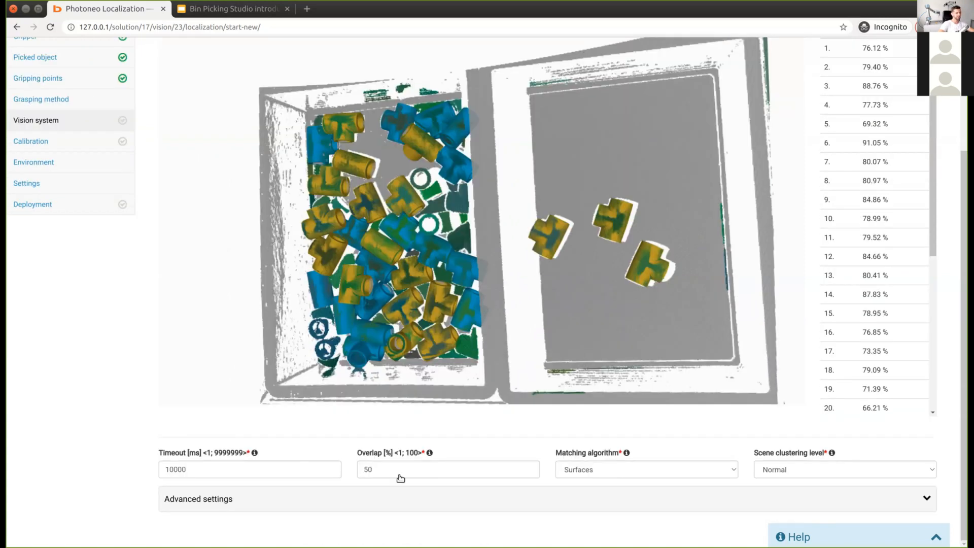
pyautogui.click(257, 504)
pyautogui.scroll(-2, 287, 426)
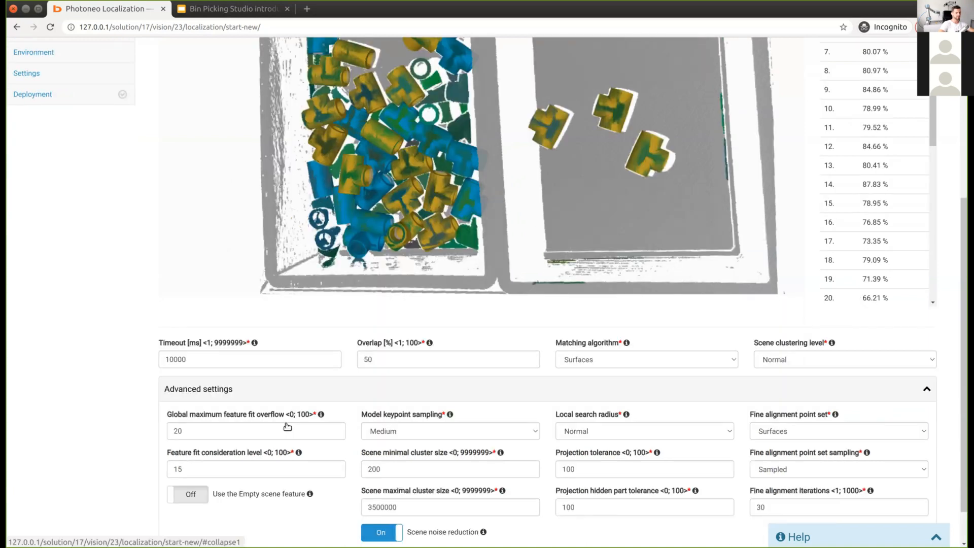
pyautogui.scroll(-1, 287, 426)
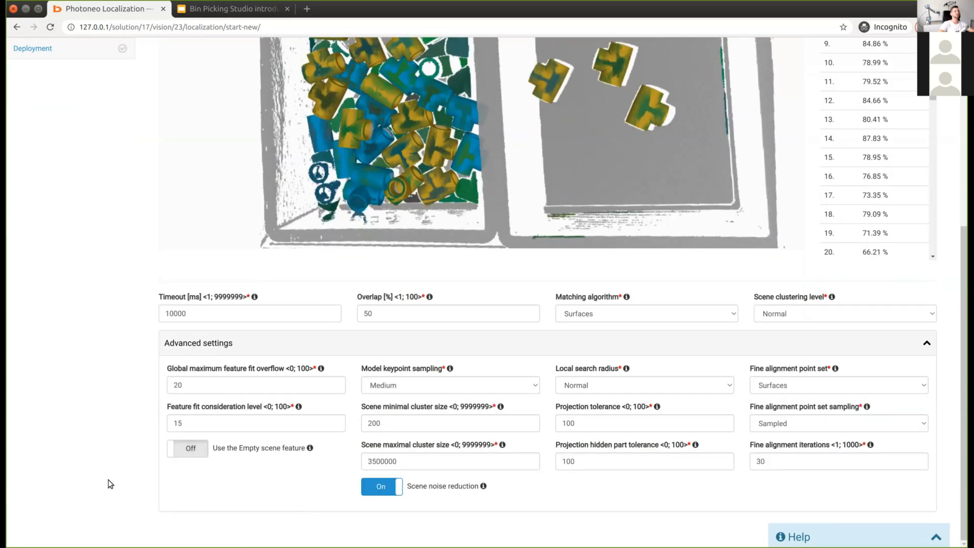
pyautogui.scroll(4, 108, 480)
pyautogui.scroll(2, 111, 474)
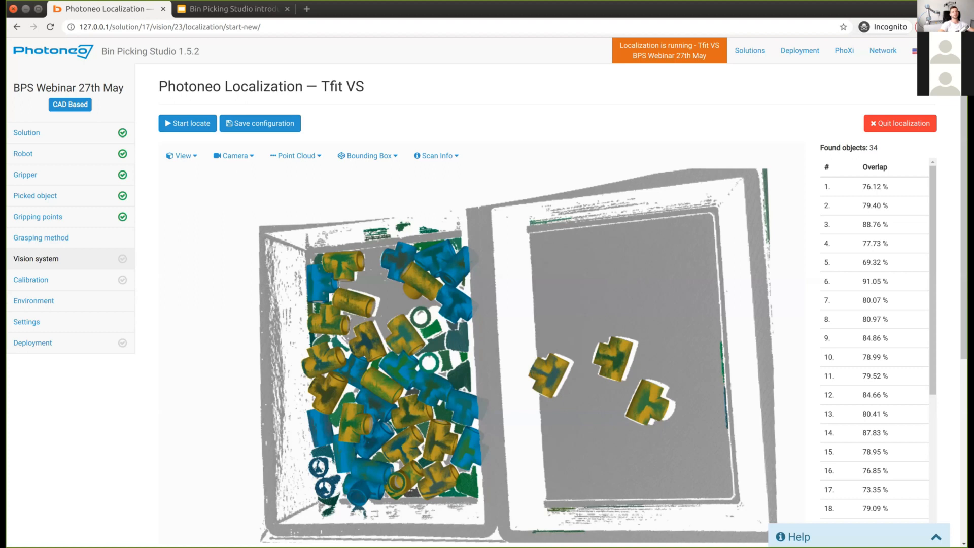
pyautogui.moveTo(964, 193); pyautogui.dragTo(963, 374)
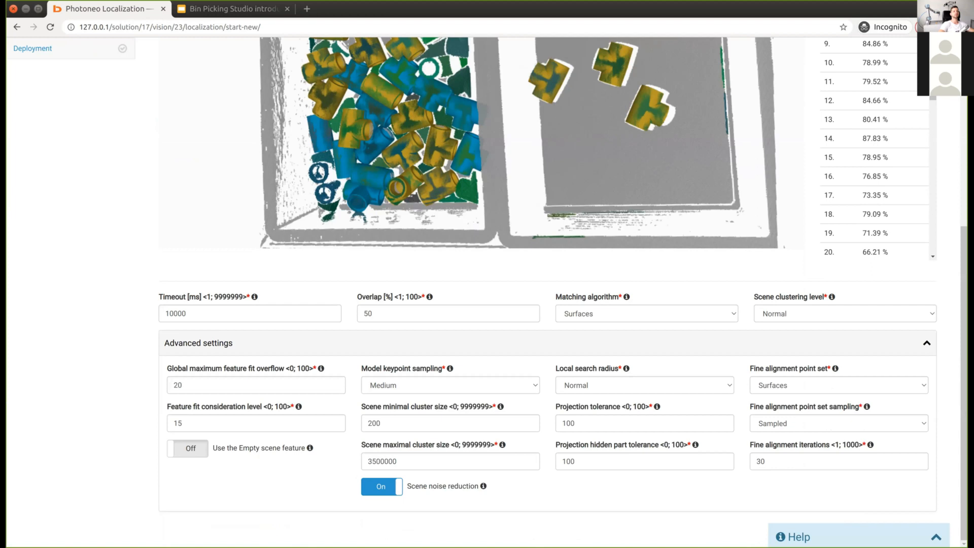
pyautogui.scroll(1, 718, 101)
pyautogui.moveTo(963, 324); pyautogui.dragTo(944, 99)
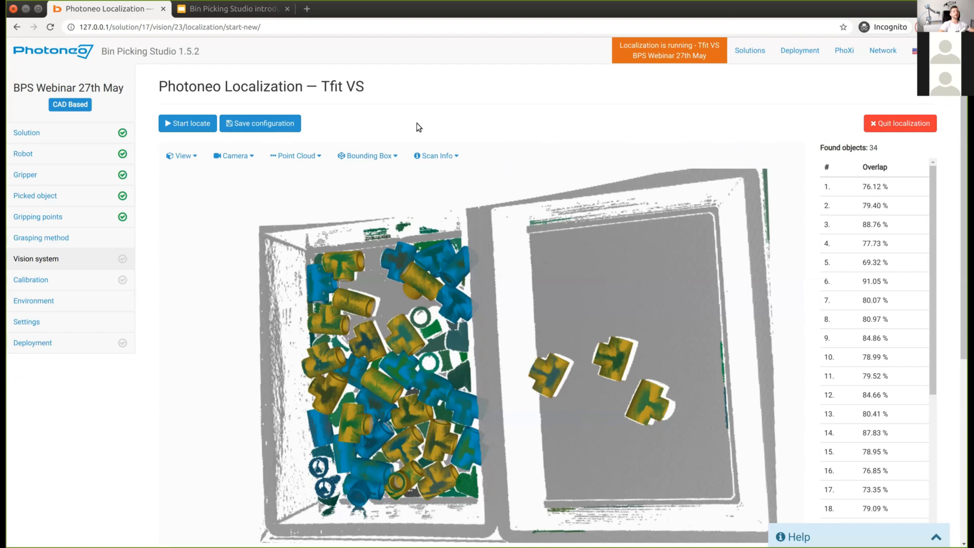
pyautogui.click(371, 156)
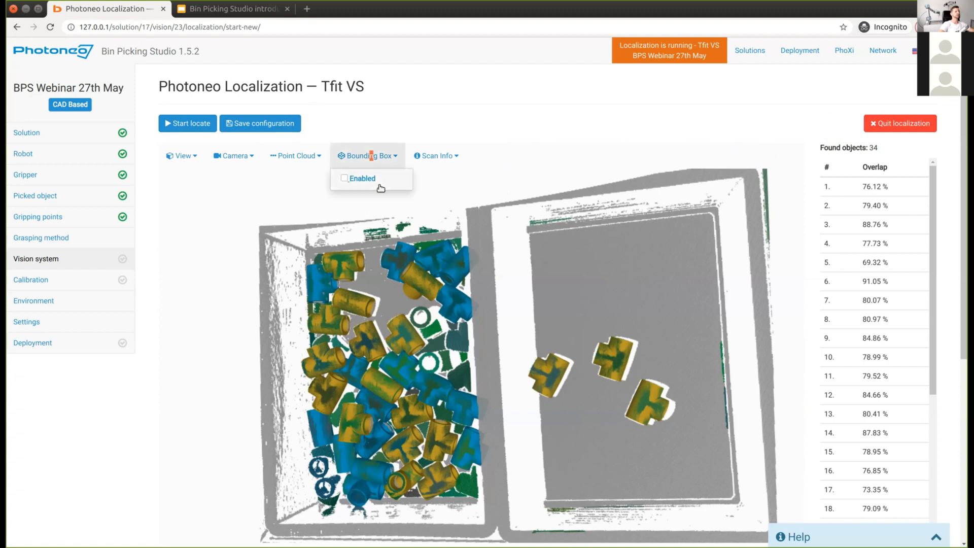
# Step: Show the bounding box and select a localized part, viewing the bins from a level side angle
pyautogui.click(350, 179)
pyautogui.click(410, 268)
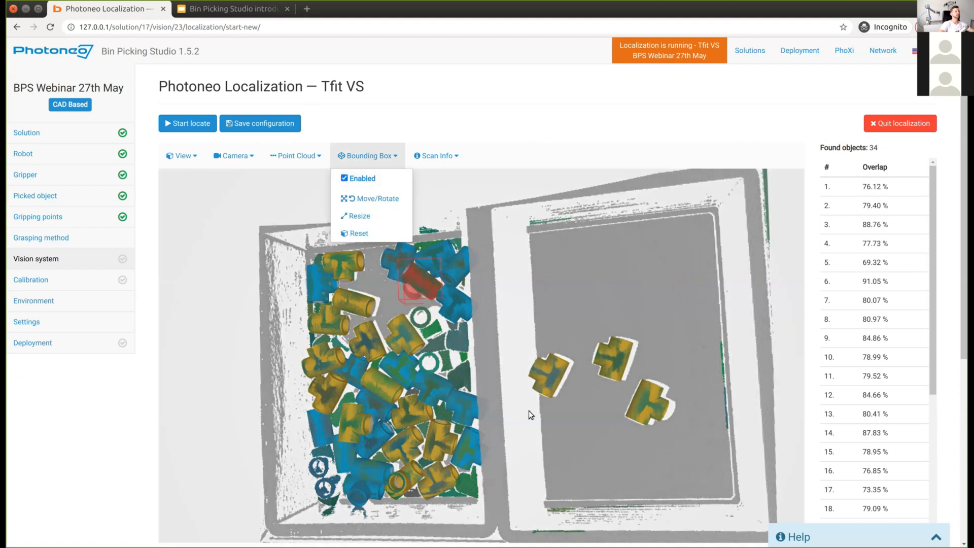
pyautogui.moveTo(501, 342); pyautogui.dragTo(496, 387)
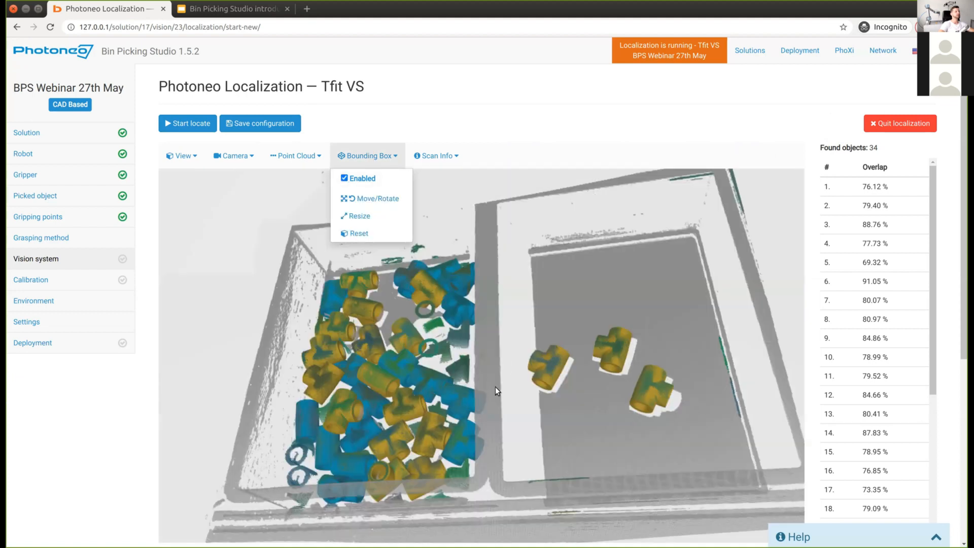
pyautogui.scroll(-4, 495, 388)
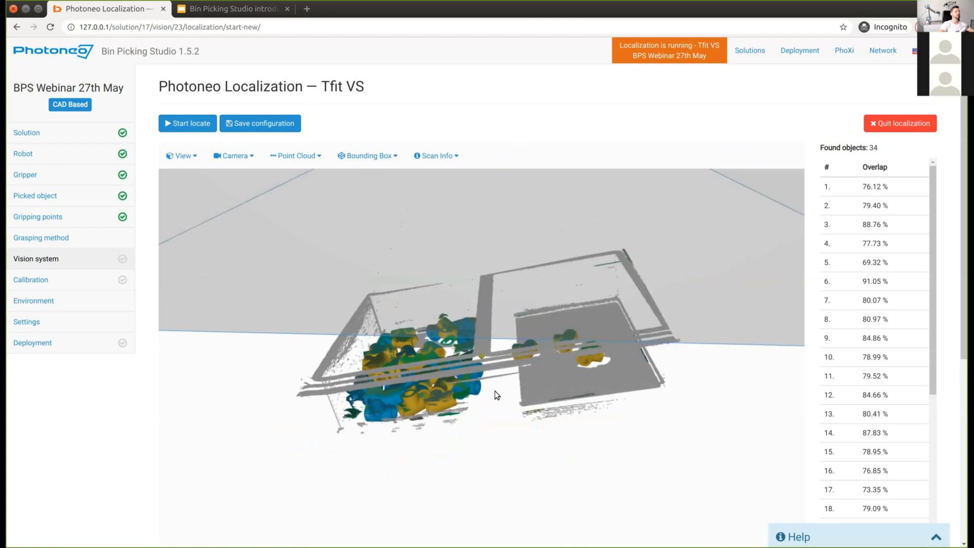
pyautogui.scroll(-4, 495, 390)
pyautogui.moveTo(494, 369); pyautogui.dragTo(507, 322)
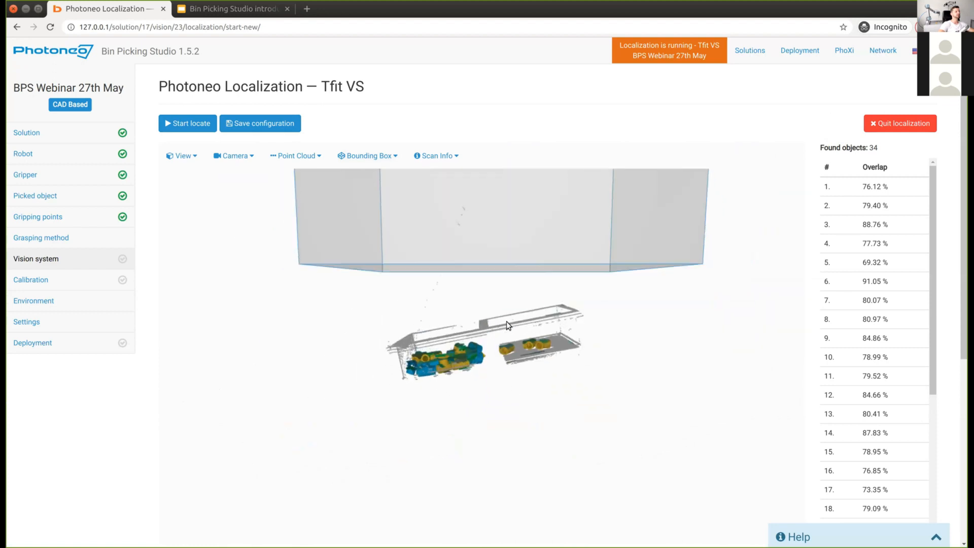
pyautogui.scroll(-3, 489, 337)
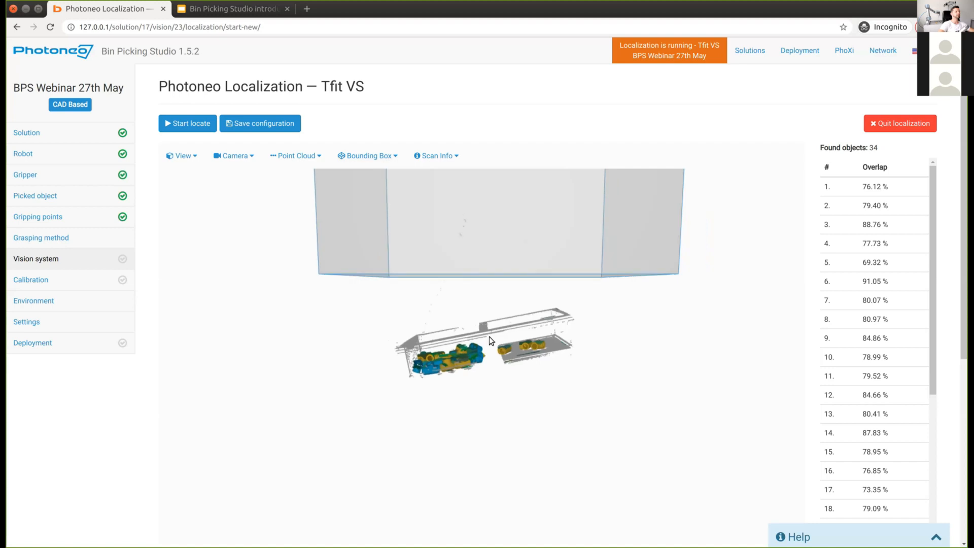
# Step: Tilt the bounding box with Move/Rotate and slide it left over the bin of parts
pyautogui.click(376, 155)
pyautogui.click(367, 199)
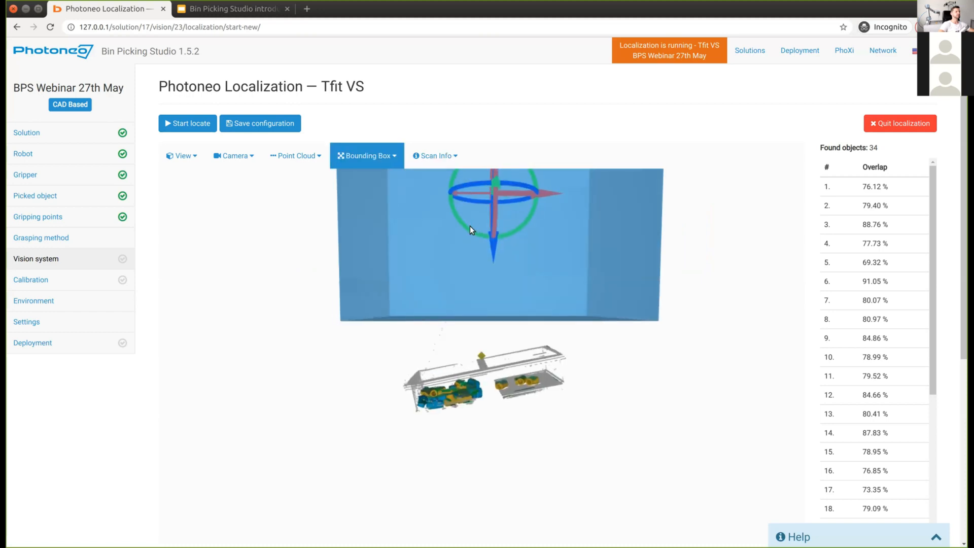
pyautogui.moveTo(472, 230); pyautogui.dragTo(540, 380)
pyautogui.moveTo(575, 315); pyautogui.dragTo(391, 324)
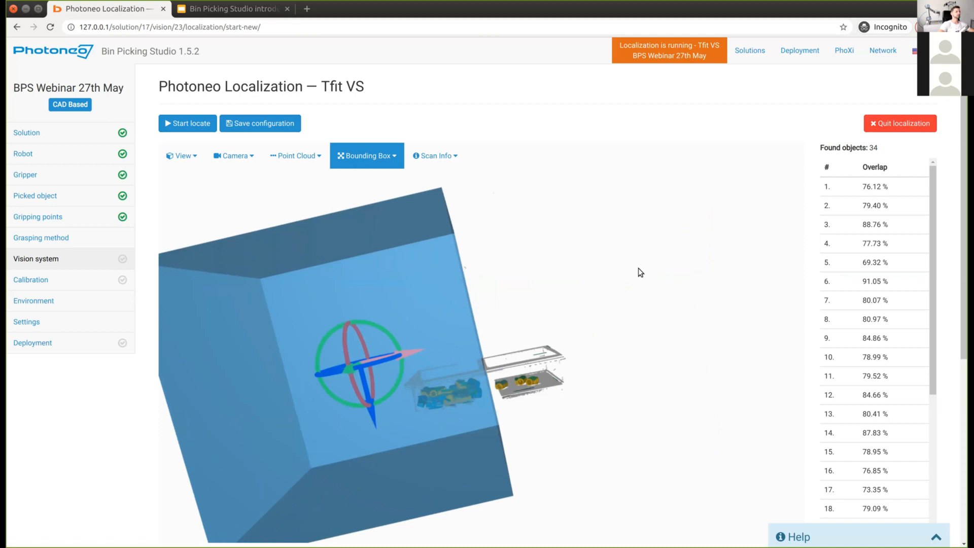
pyautogui.scroll(-3, 526, 287)
pyautogui.moveTo(526, 287); pyautogui.dragTo(581, 309)
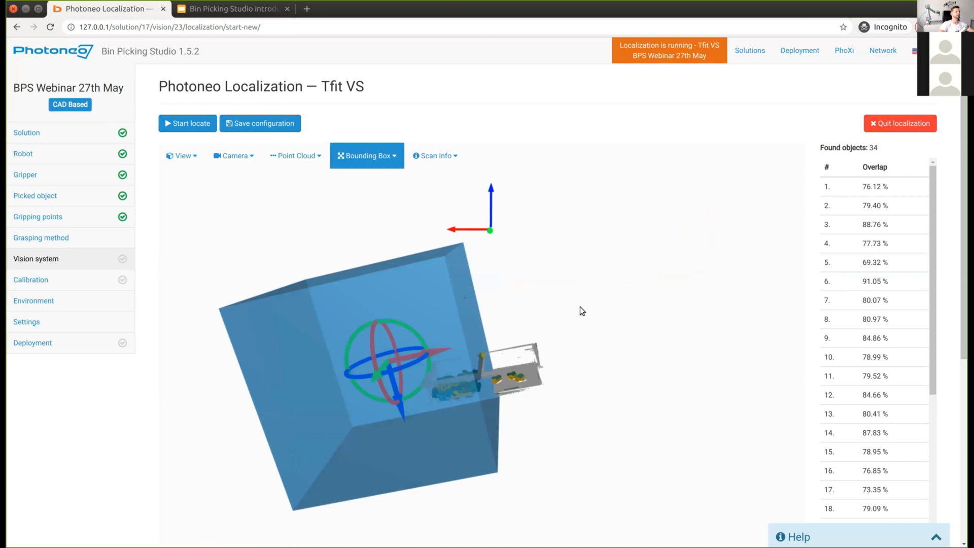
pyautogui.click(393, 158)
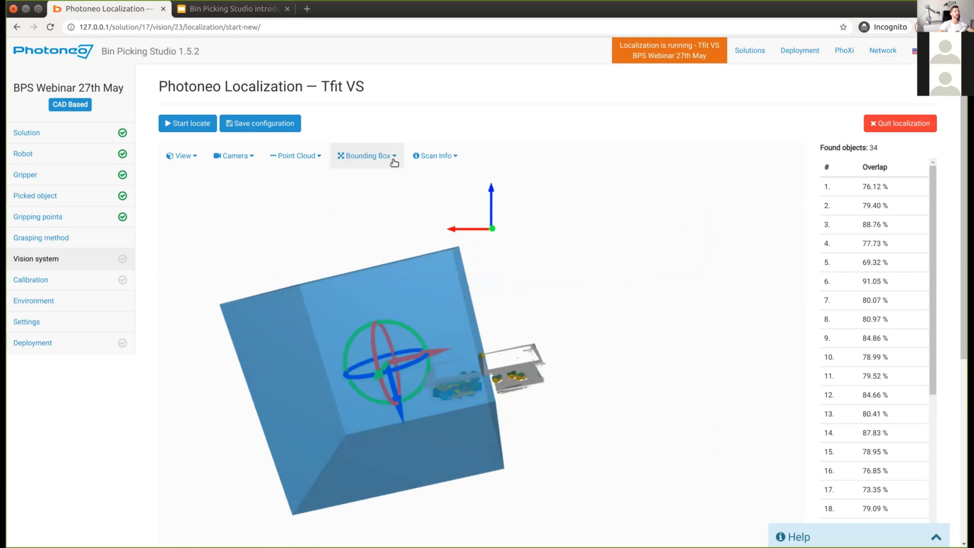
# Step: Resize the bounding box by lowering its top, raising its bottom and moving its left face in
pyautogui.click(363, 217)
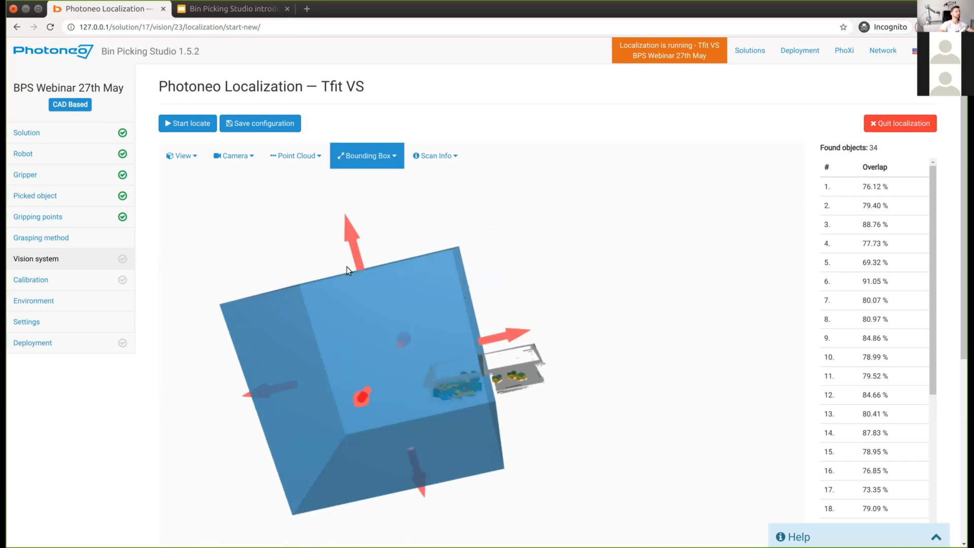
pyautogui.moveTo(351, 236); pyautogui.dragTo(357, 277)
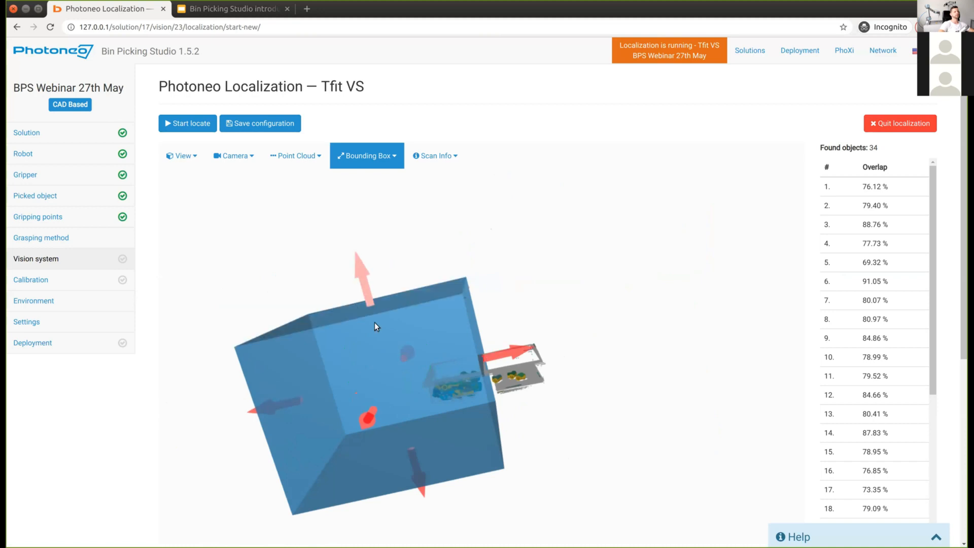
pyautogui.moveTo(375, 321); pyautogui.dragTo(379, 334)
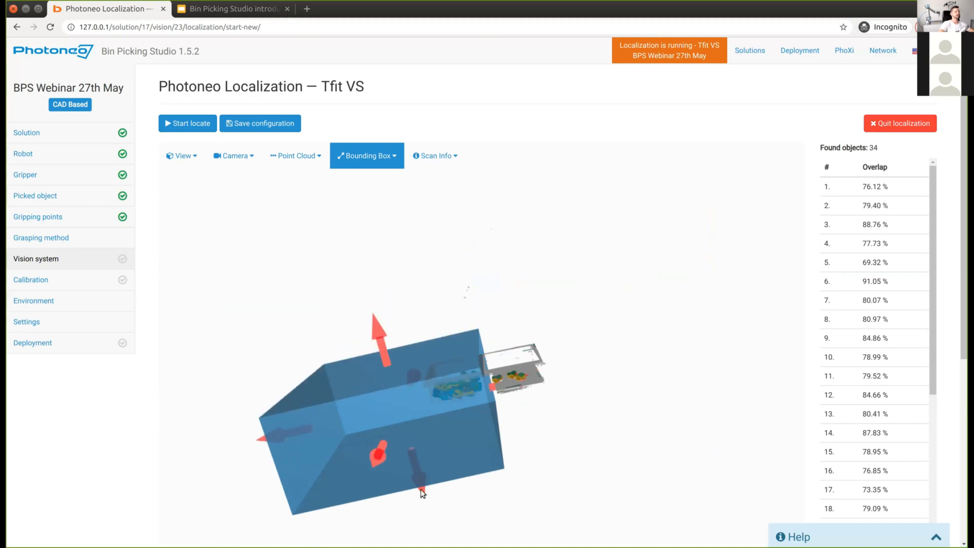
pyautogui.moveTo(399, 437); pyautogui.dragTo(401, 446)
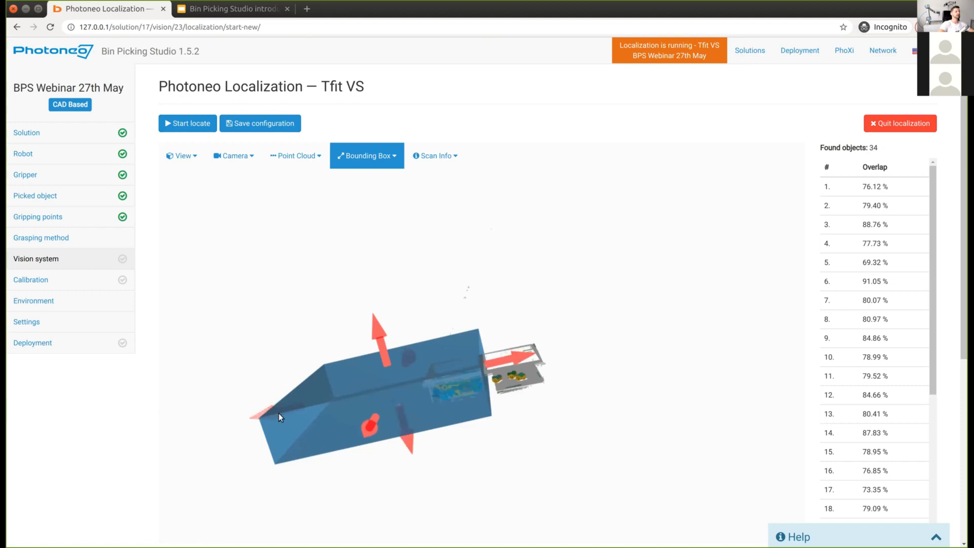
pyautogui.moveTo(279, 413); pyautogui.dragTo(394, 393)
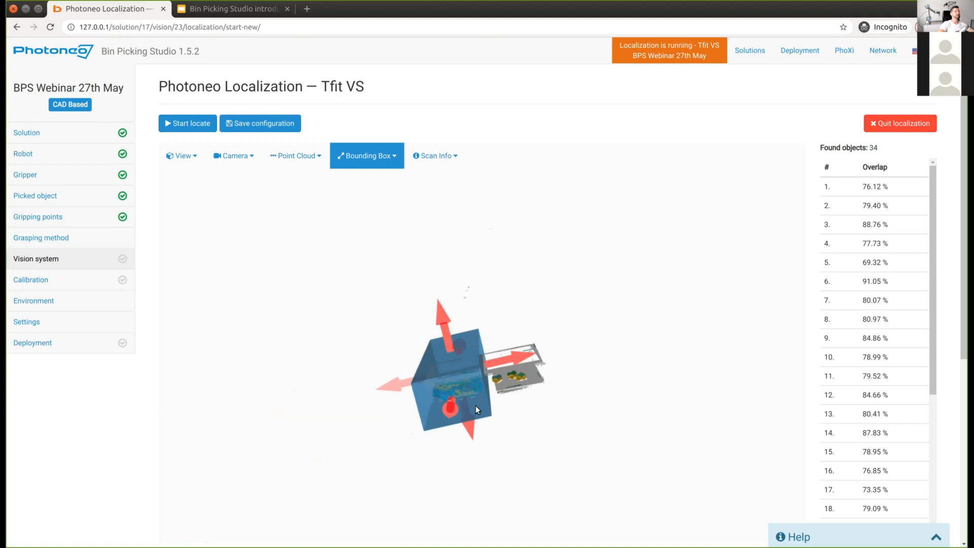
# Step: Pull in the left and right faces, extend the box down around the bin, and save
pyautogui.moveTo(512, 410); pyautogui.dragTo(413, 440)
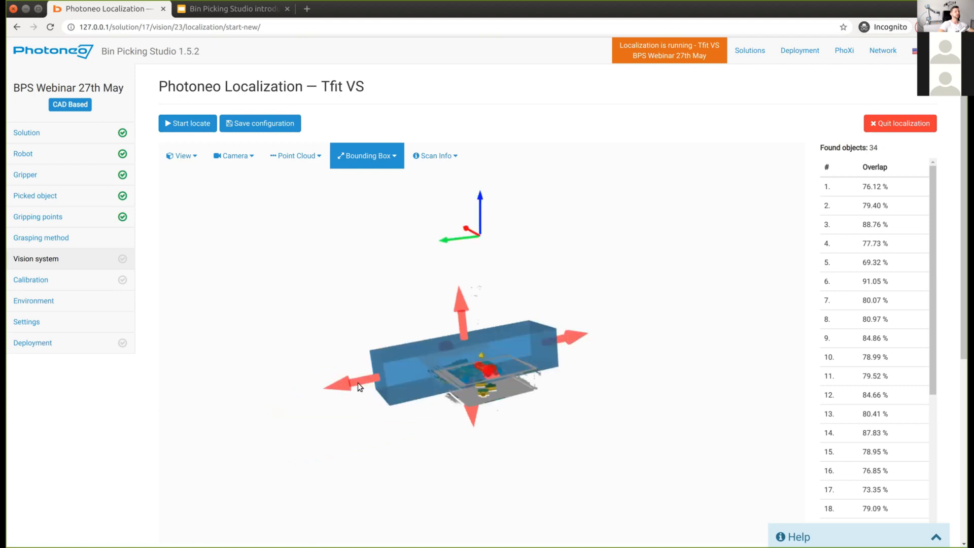
pyautogui.moveTo(402, 379); pyautogui.dragTo(397, 379)
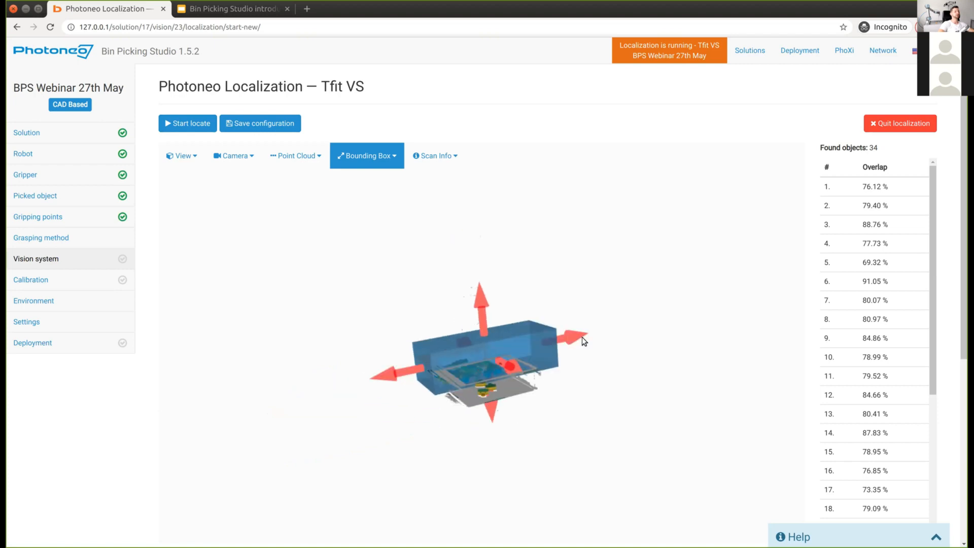
pyautogui.moveTo(554, 339)
pyautogui.mouseDown()
pyautogui.moveTo(532, 342)
pyautogui.moveTo(543, 352)
pyautogui.mouseUp()
pyautogui.moveTo(301, 325); pyautogui.dragTo(298, 294)
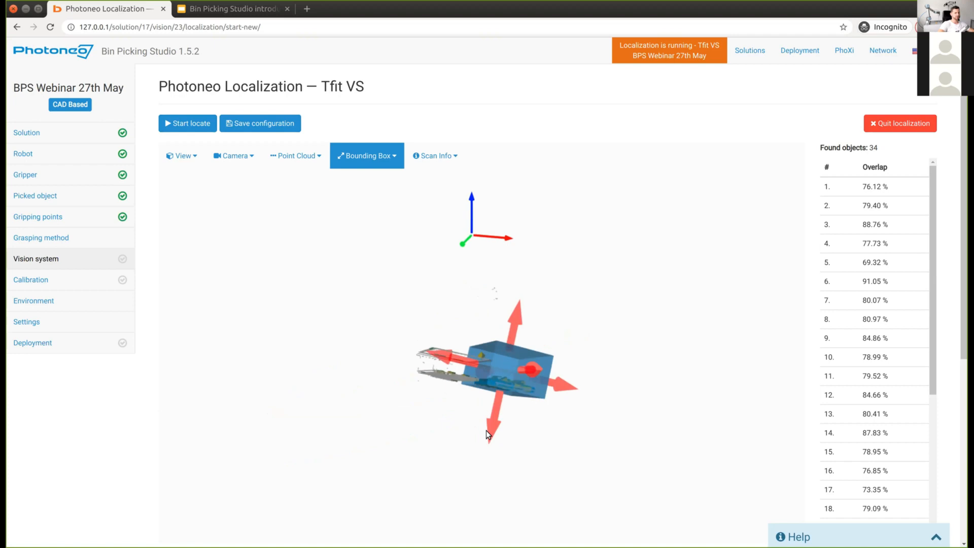
pyautogui.moveTo(490, 428); pyautogui.dragTo(549, 440)
pyautogui.moveTo(318, 461); pyautogui.dragTo(287, 167)
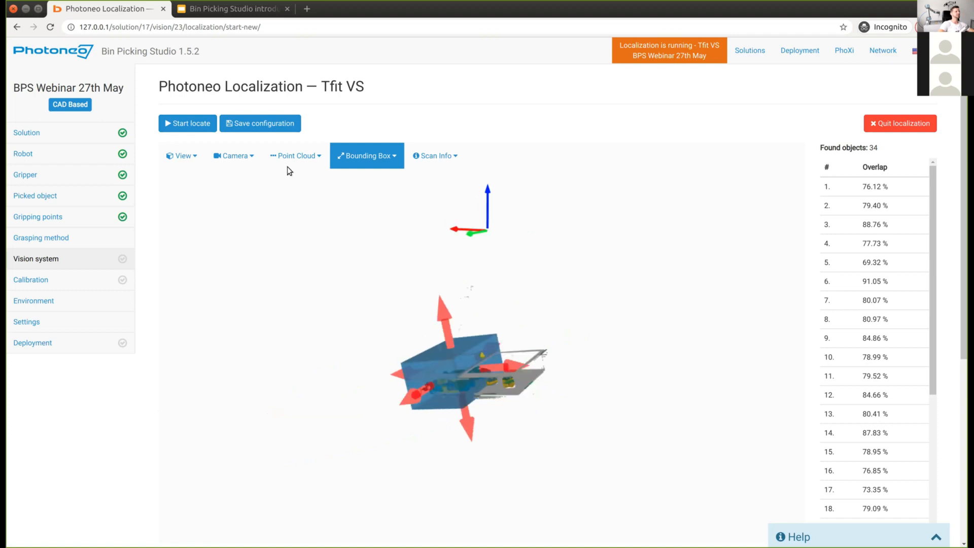
pyautogui.click(239, 127)
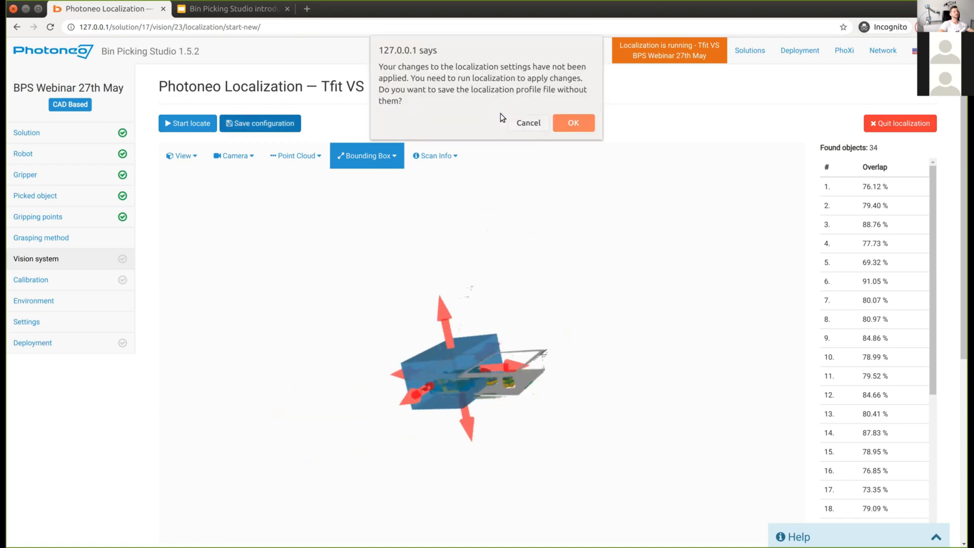
# Step: Cancel the save warning, rerun localization to find 31 parts, and save the configuration
pyautogui.click(528, 123)
pyautogui.click(177, 126)
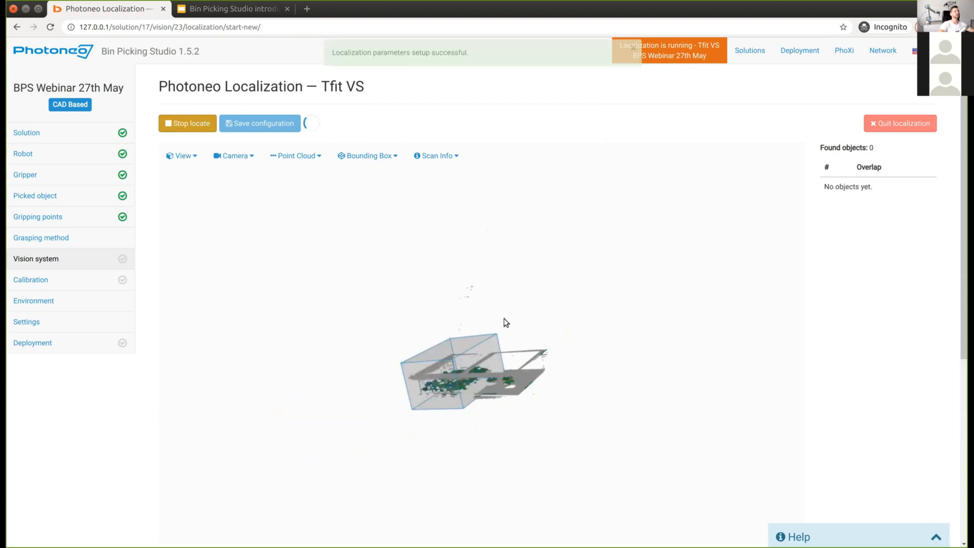
pyautogui.moveTo(516, 397); pyautogui.dragTo(509, 364)
pyautogui.moveTo(510, 364); pyautogui.dragTo(508, 301, button='right')
pyautogui.scroll(3, 508, 301)
pyautogui.scroll(3, 526, 364)
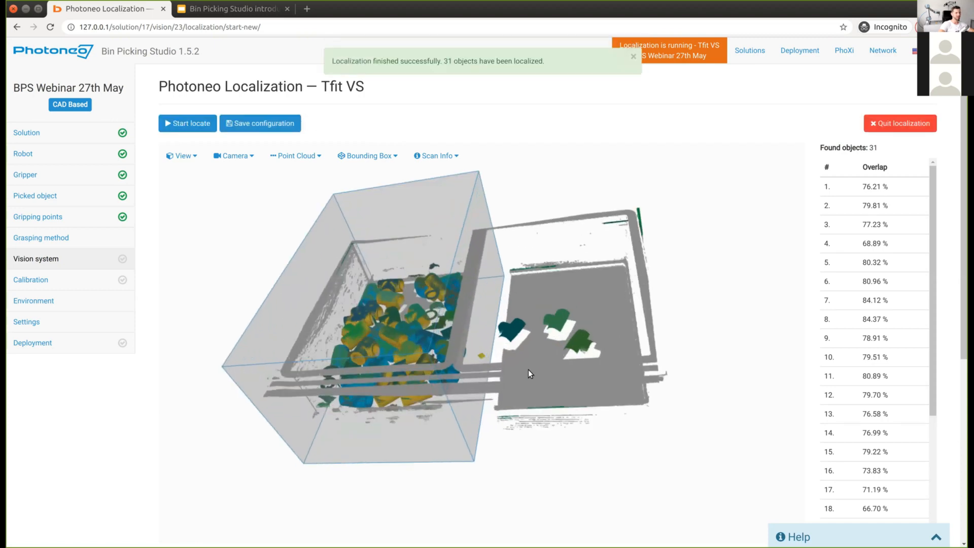
pyautogui.scroll(1, 531, 394)
pyautogui.moveTo(531, 394); pyautogui.dragTo(404, 345)
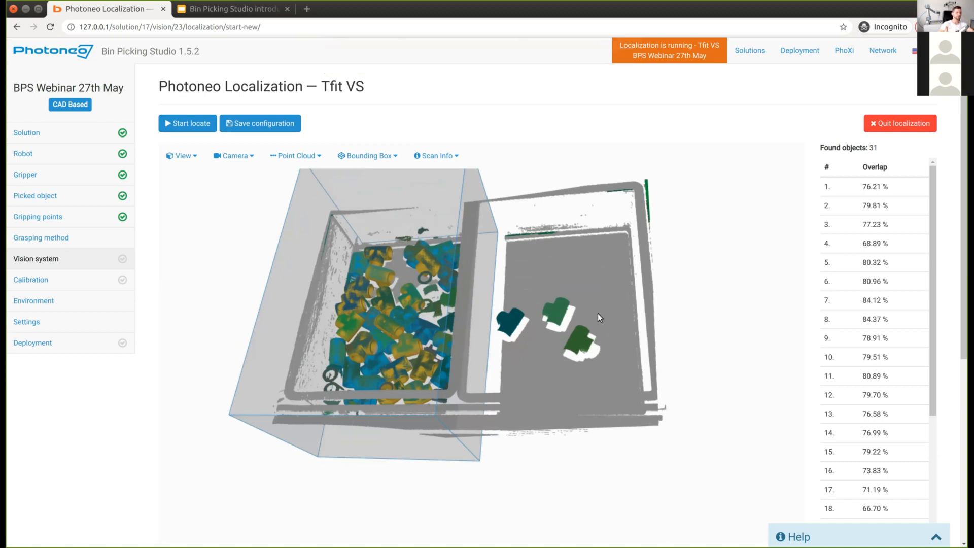
pyautogui.click(271, 124)
# Step: Quit localization, check the 5.0% gripper collision sensitivity, and open Settings in a new tab
pyautogui.click(916, 123)
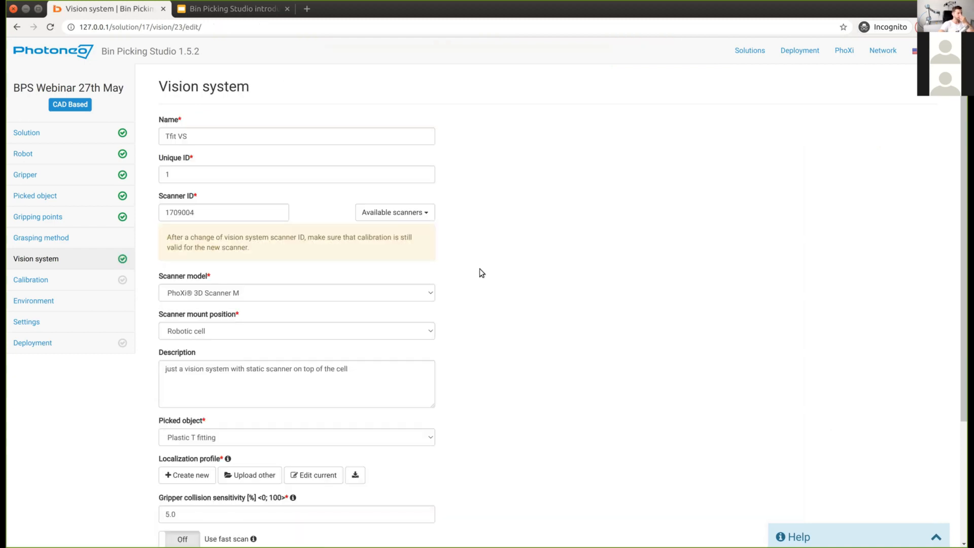
pyautogui.scroll(-3, 533, 272)
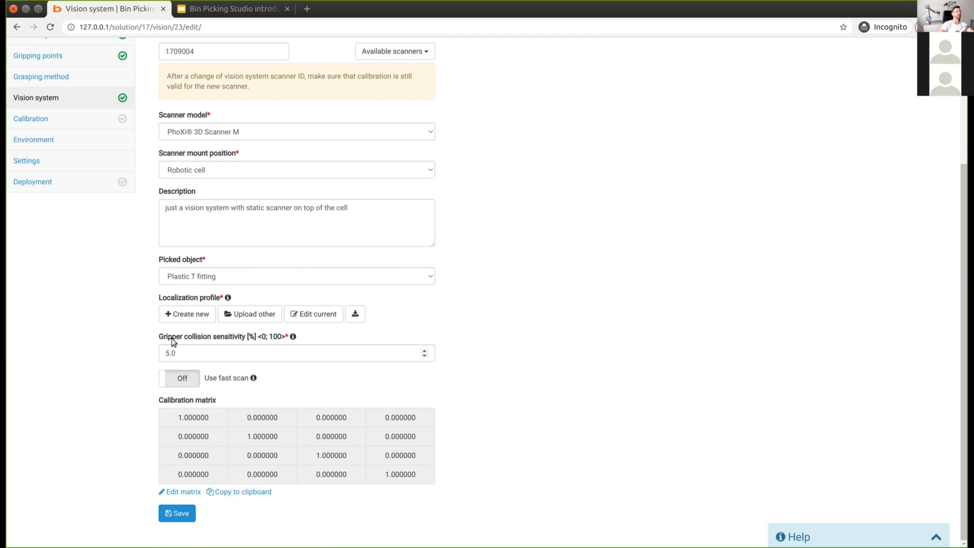
pyautogui.click(183, 352)
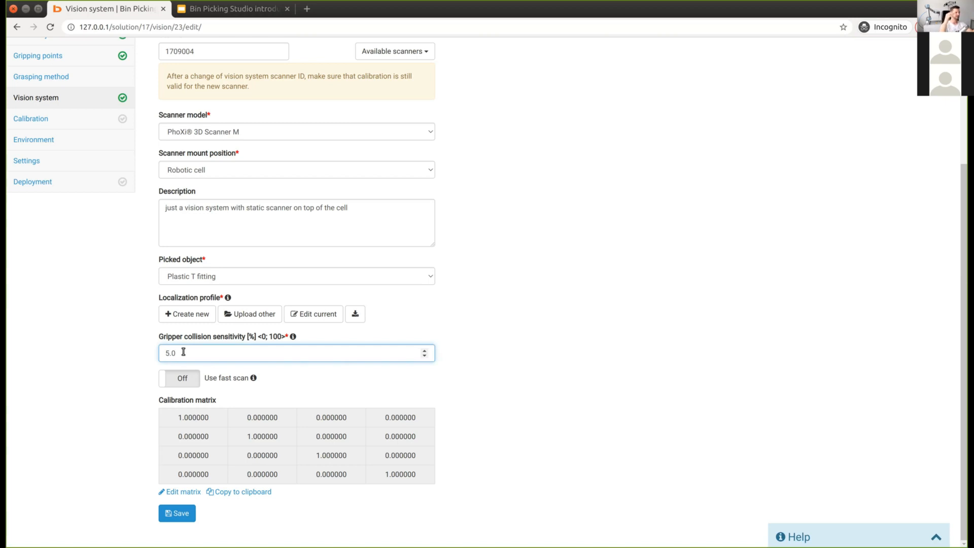
pyautogui.middleClick(26, 161)
# Step: Go to the Settings tab and locate the point cloud resolution setting
pyautogui.click(212, 14)
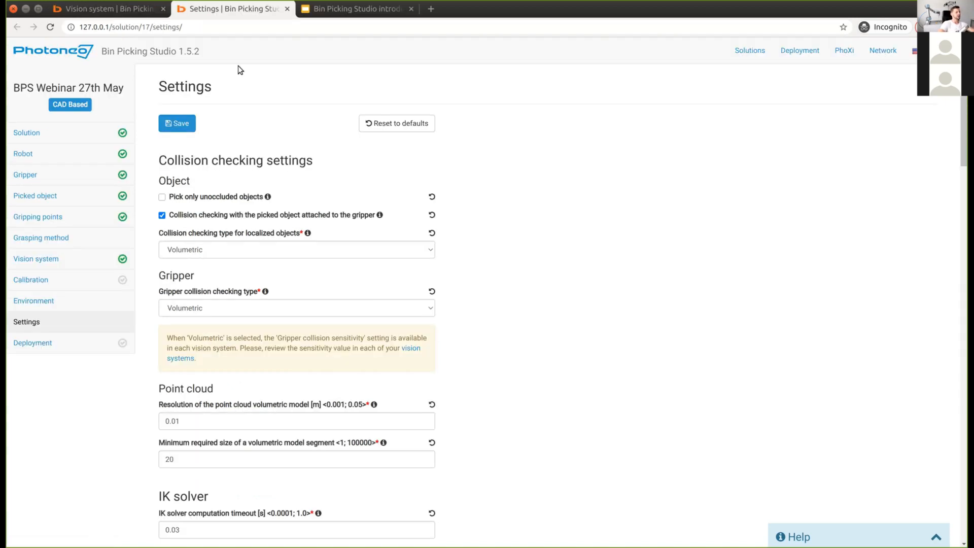
pyautogui.scroll(-2, 595, 345)
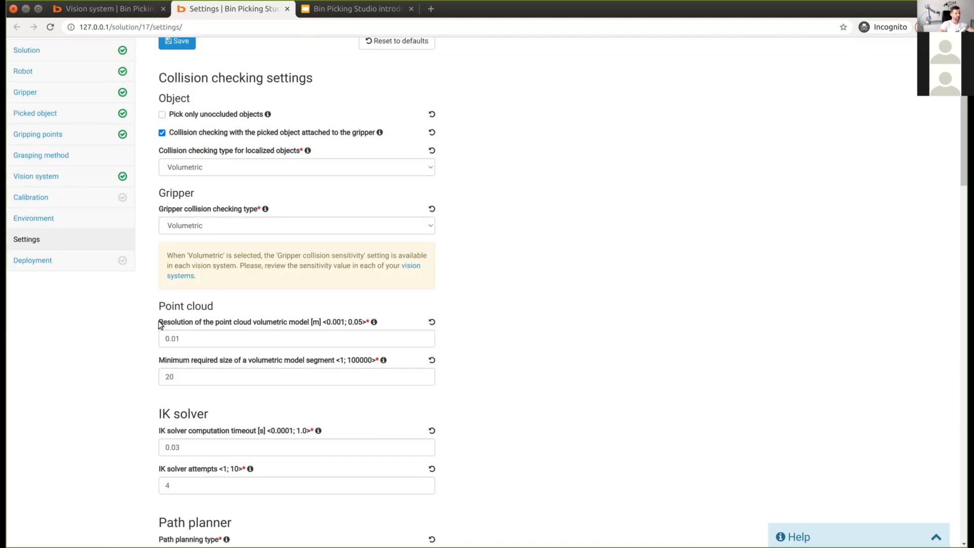
pyautogui.moveTo(159, 322); pyautogui.dragTo(301, 326)
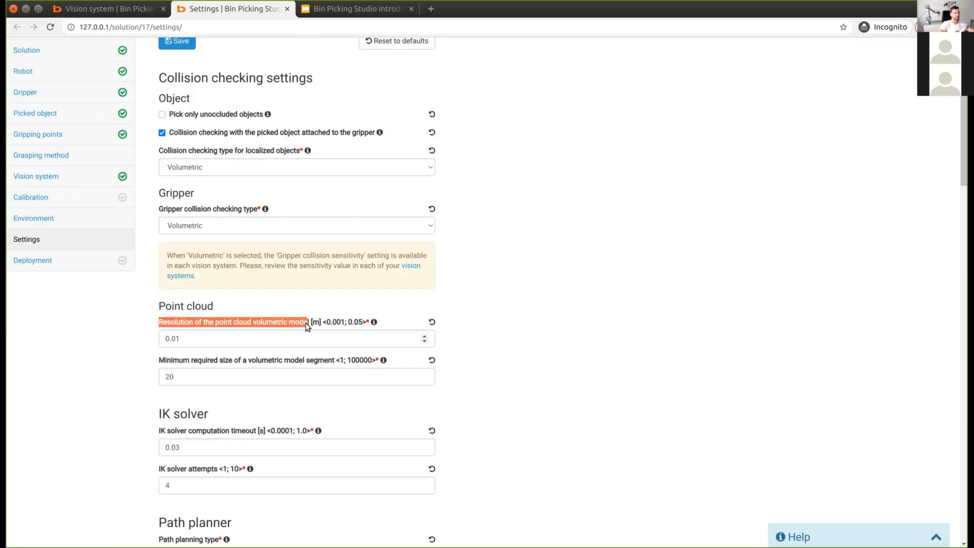
pyautogui.click(571, 352)
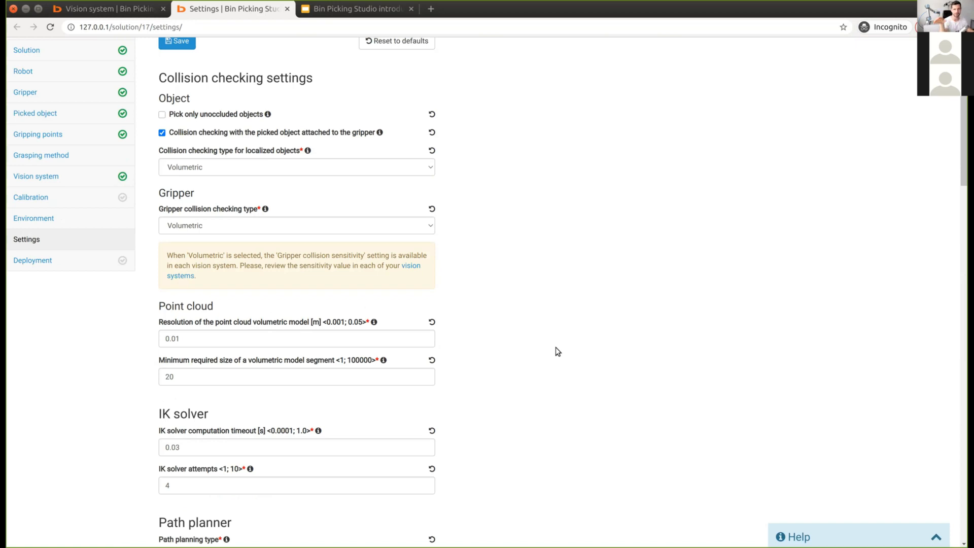
# Step: Try a 0.02 point cloud resolution and several other minimum segment sizes
pyautogui.click(216, 343)
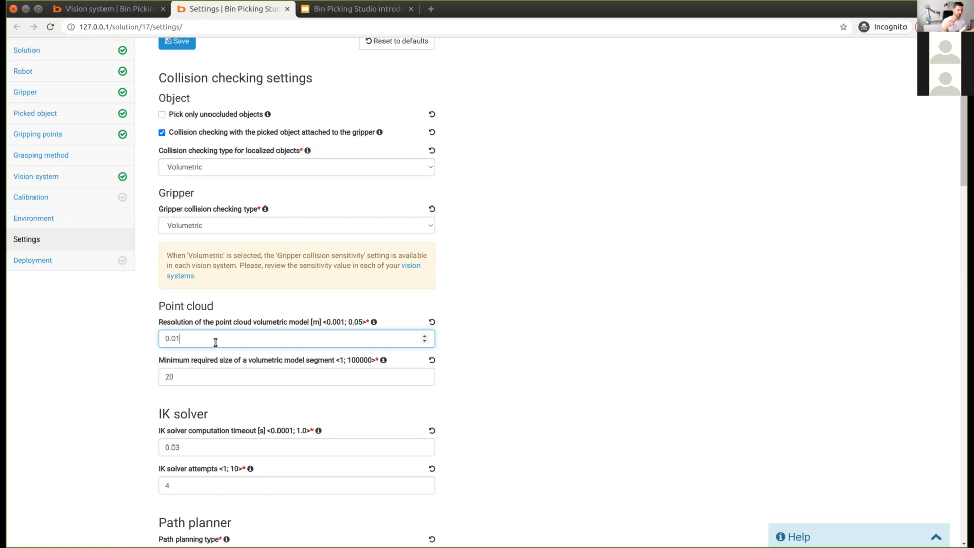
pyautogui.press('BackSpace')
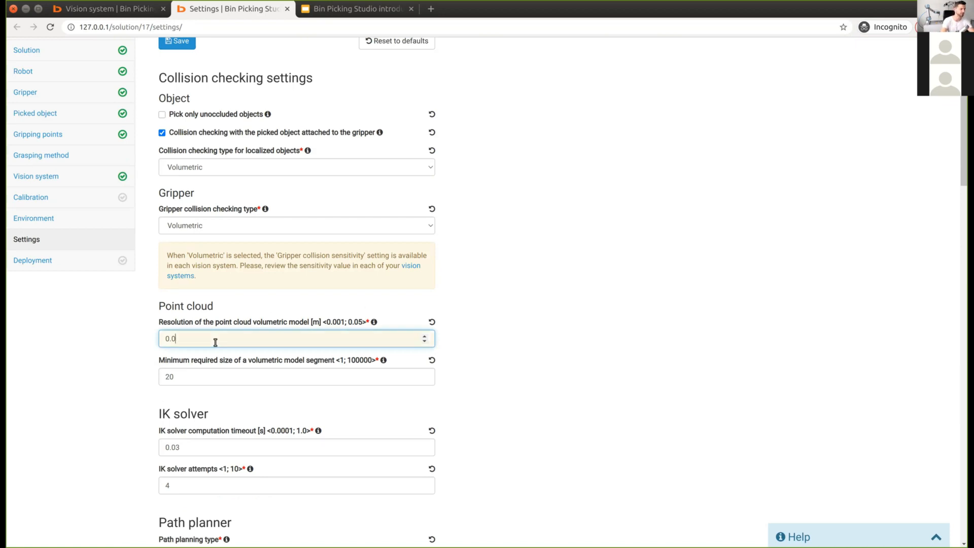
pyautogui.write('02')
pyautogui.press('Tab')
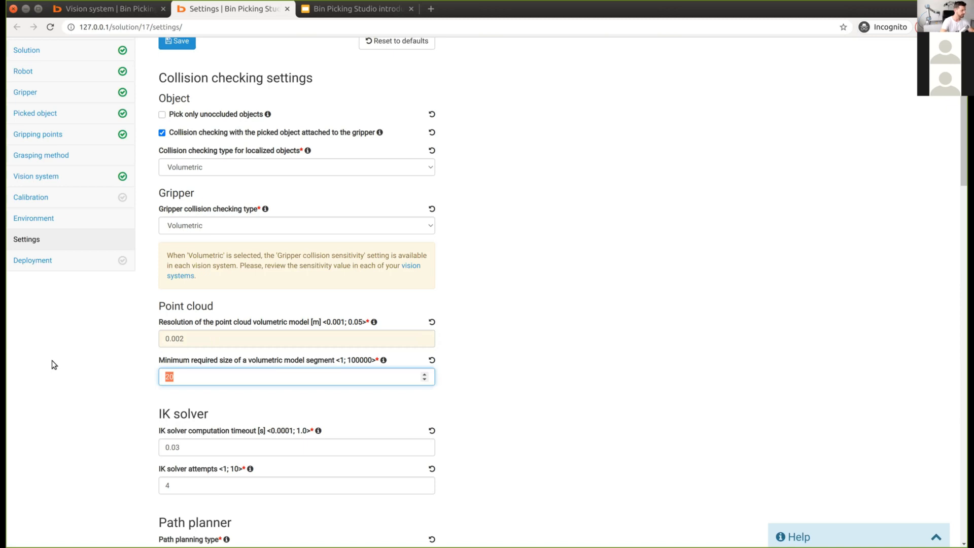
pyautogui.write('2')
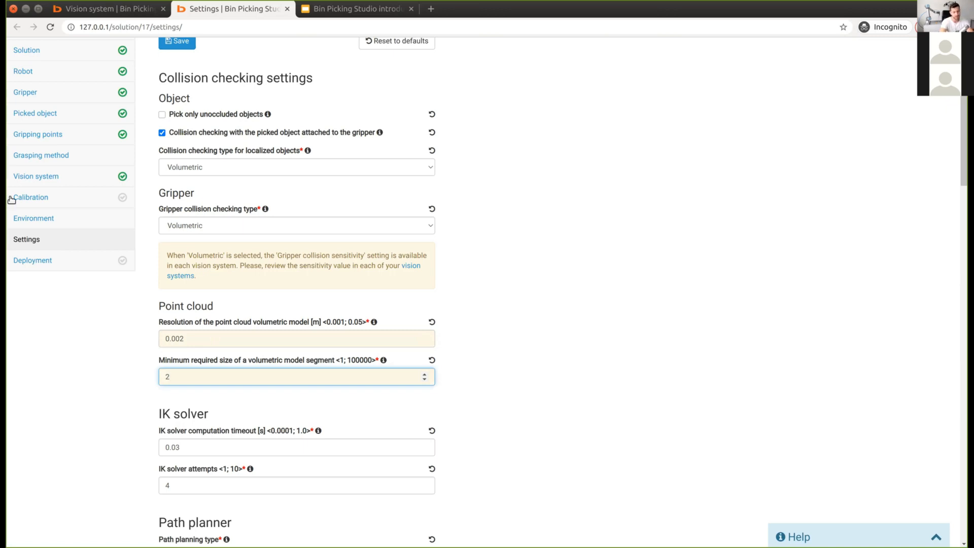
pyautogui.press('BackSpace')
pyautogui.write('5')
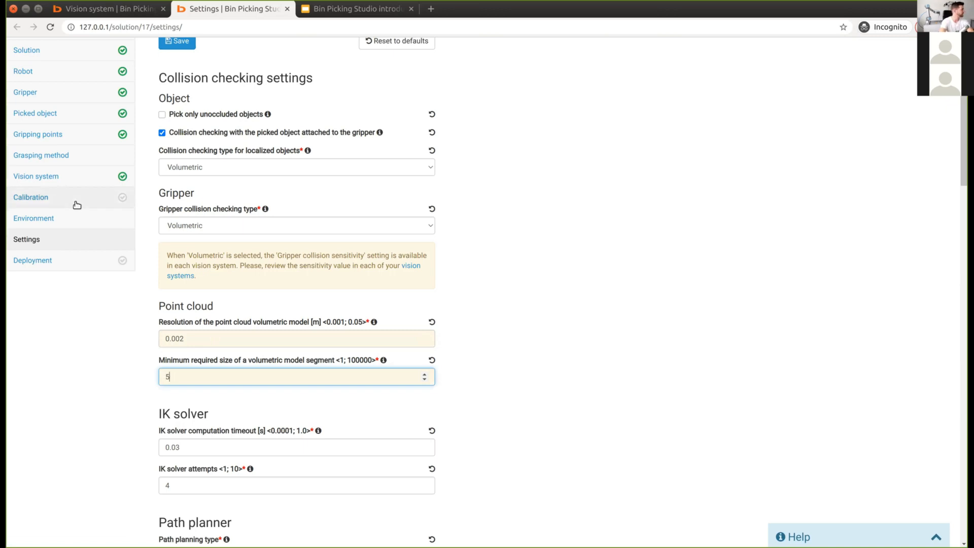
pyautogui.press('BackSpace')
pyautogui.write('1')
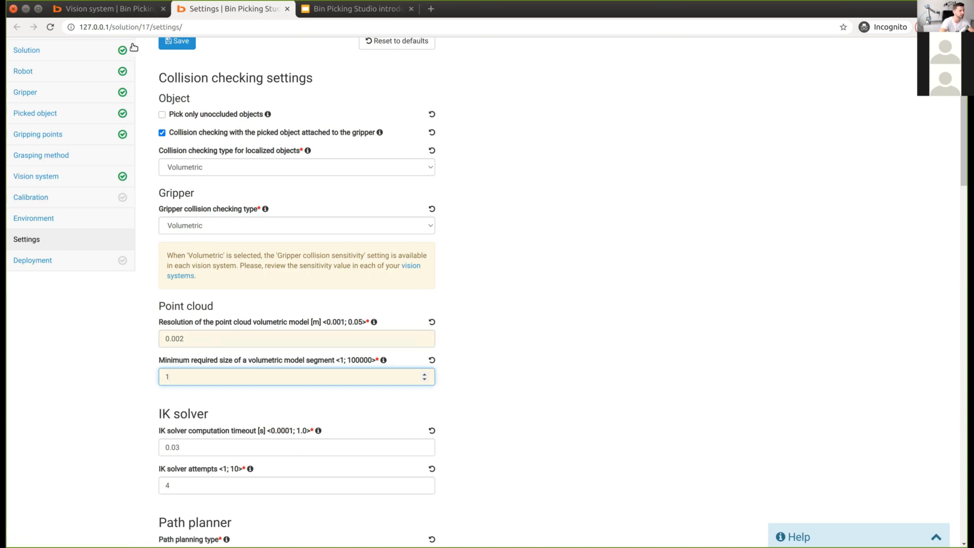
# Step: Restore point cloud resolution 0.01 and minimum segment size 20, then return to Vision system
pyautogui.click(193, 338)
pyautogui.press('BackSpace')
pyautogui.press('BackSpace')
pyautogui.write('1')
pyautogui.press('Tab')
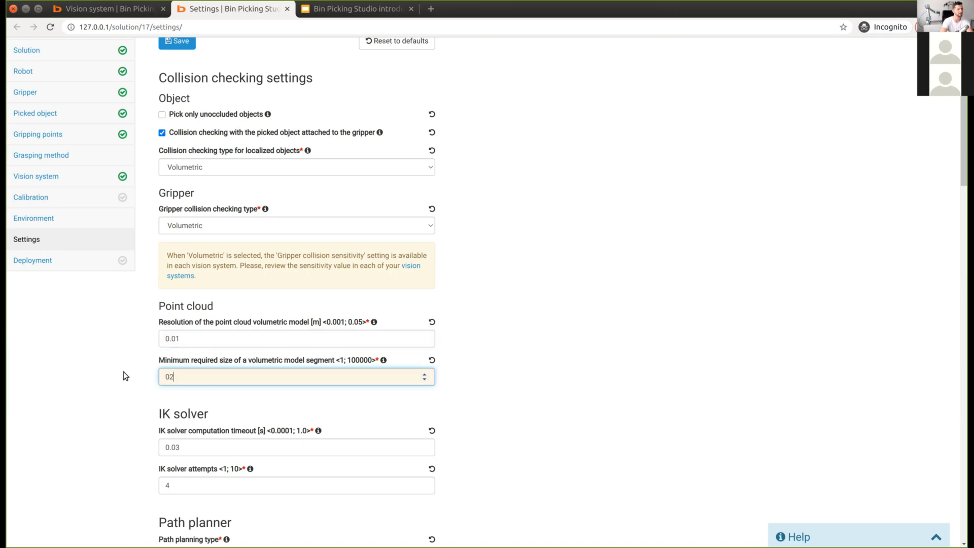
pyautogui.write('0')
pyautogui.press('BackSpace')
pyautogui.write('20')
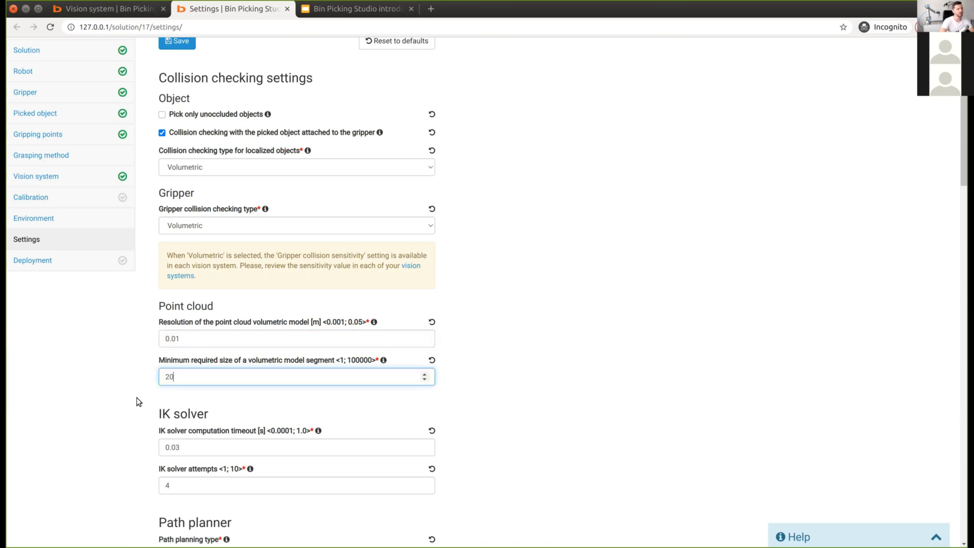
pyautogui.scroll(3, 136, 398)
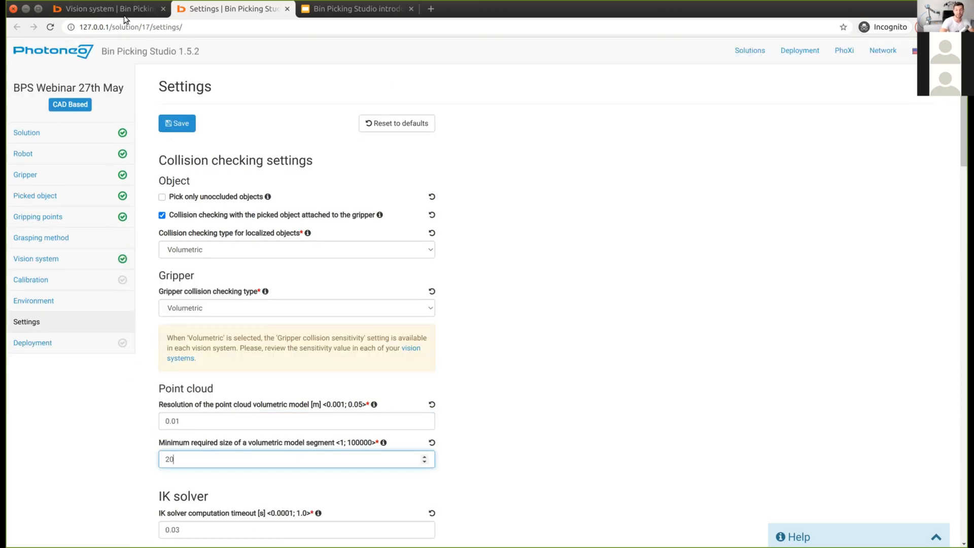
pyautogui.click(126, 10)
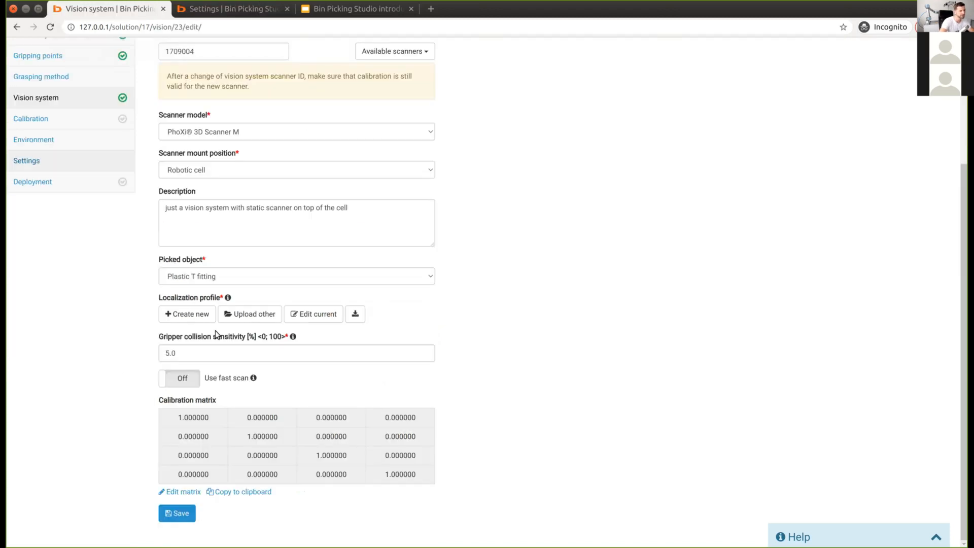
# Step: Switch Use fast scan on and scroll to the full scan frequency 3 and threshold fields
pyautogui.moveTo(202, 349); pyautogui.dragTo(86, 354)
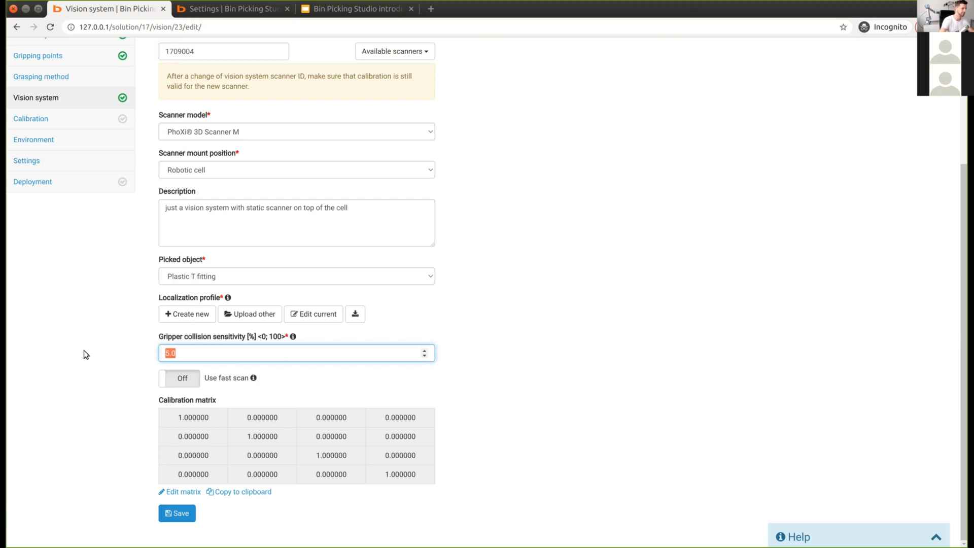
pyautogui.doubleClick(176, 386)
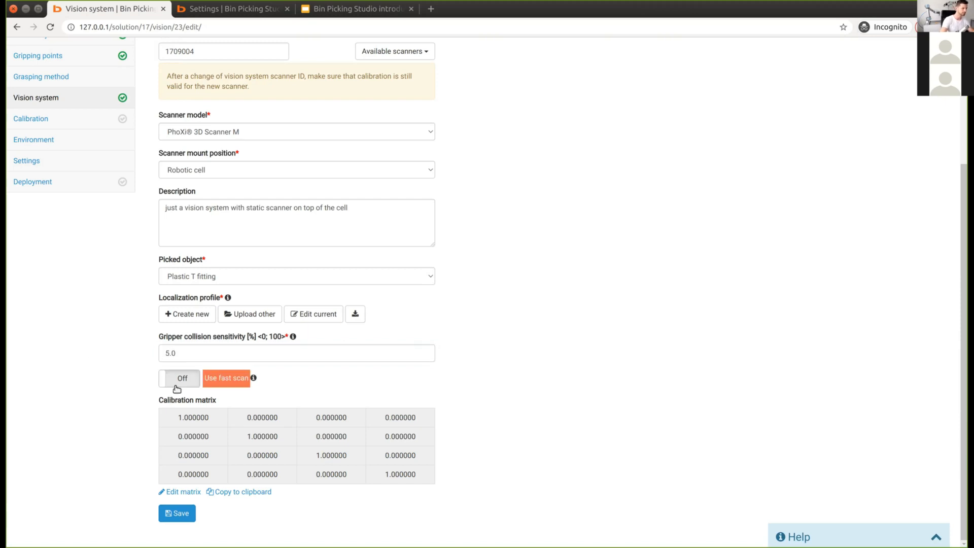
pyautogui.click(177, 380)
pyautogui.click(177, 380)
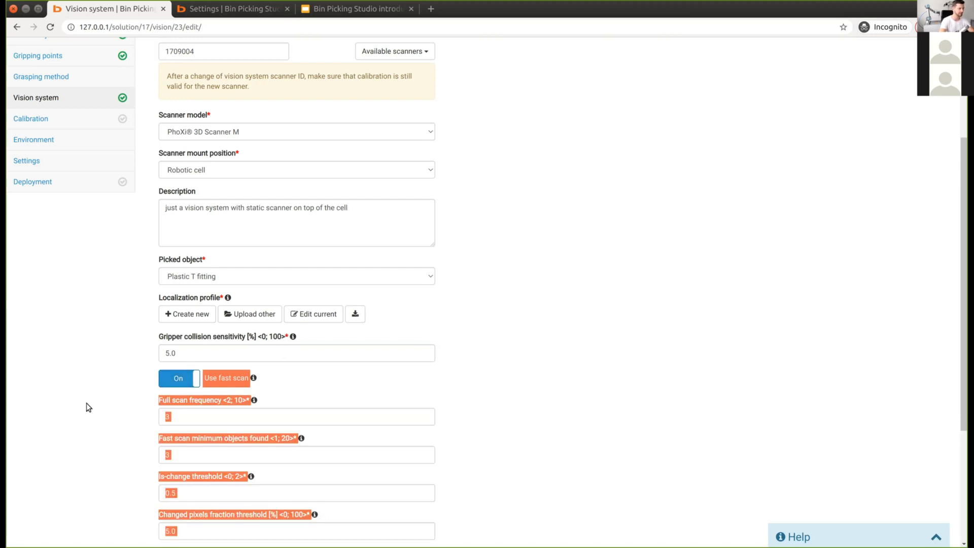
pyautogui.scroll(-2, 86, 403)
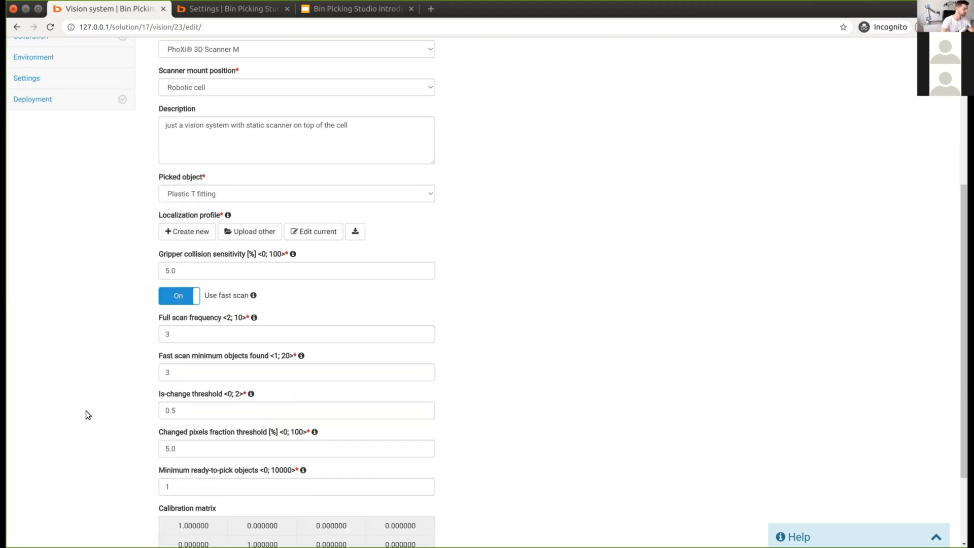
pyautogui.scroll(-2, 87, 411)
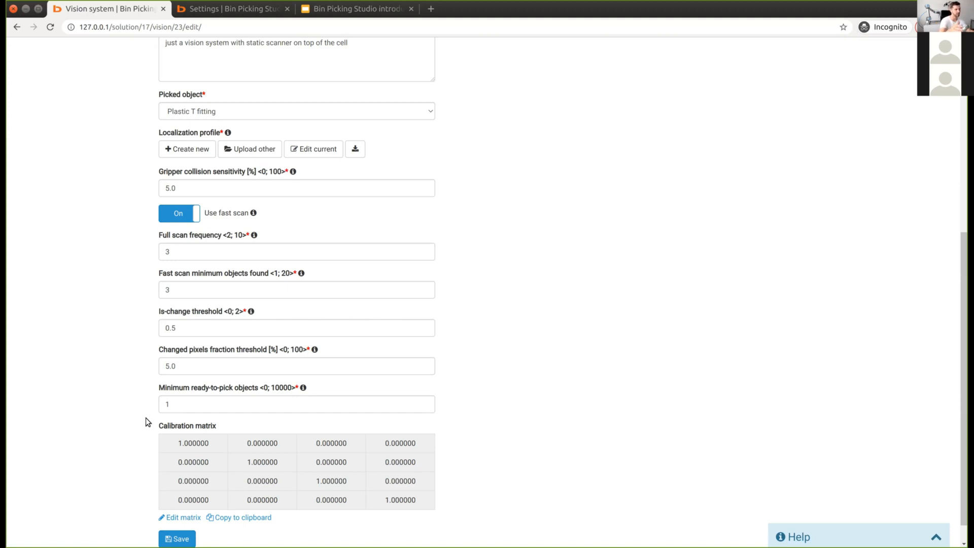
# Step: Set full scan frequency to 5 and fast scan minimum objects to 3
pyautogui.click(182, 253)
pyautogui.press('BackSpace')
pyautogui.write('5')
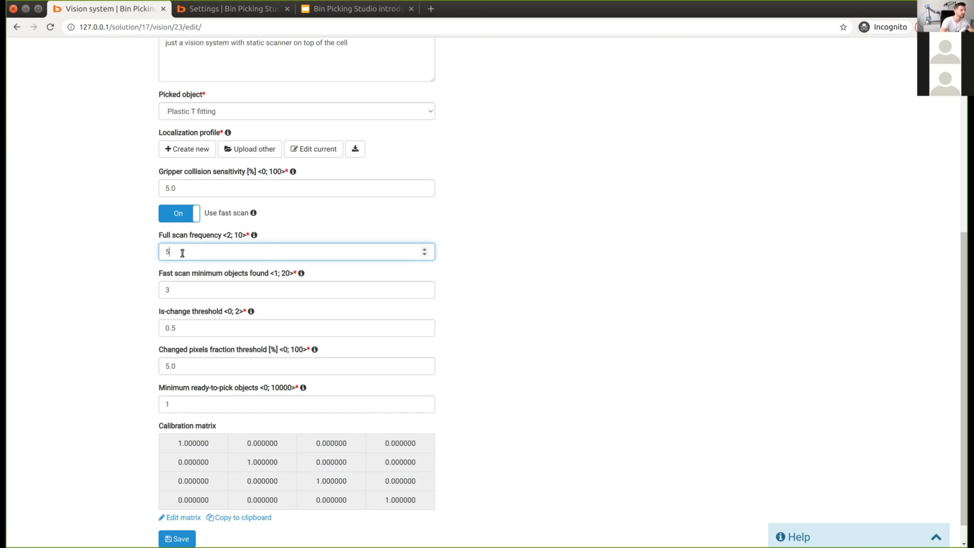
pyautogui.press('Tab')
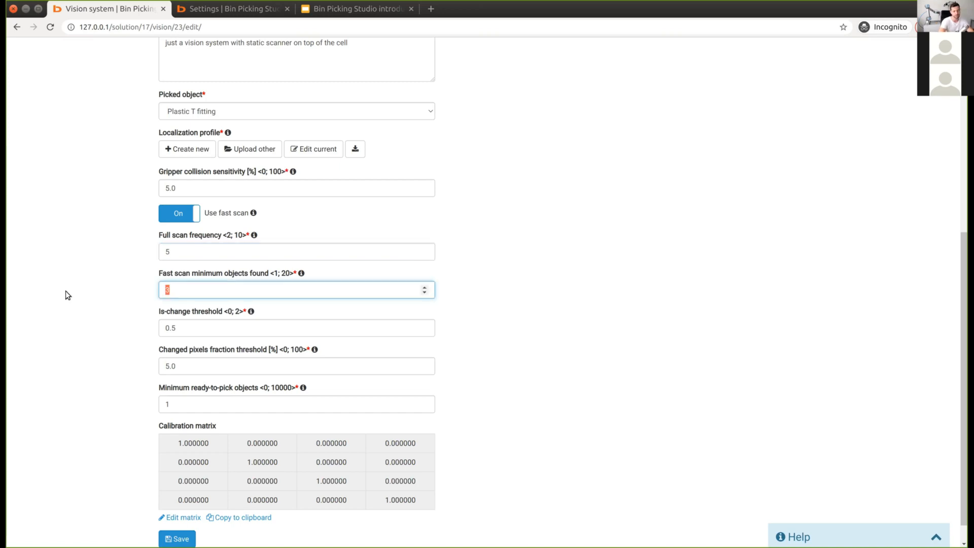
pyautogui.write('3')
pyautogui.scroll(-1, 74, 400)
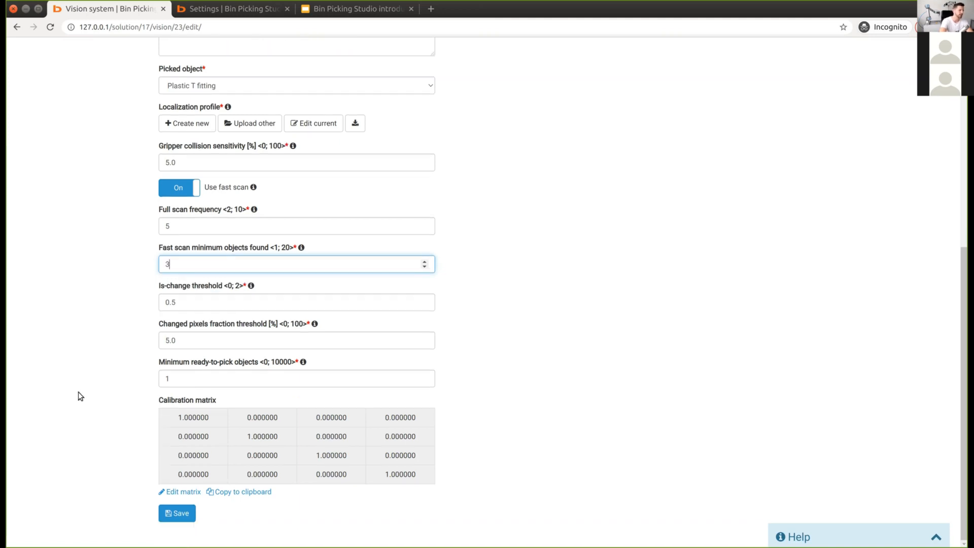
# Step: Set minimum ready-to-pick objects to 1 and save the vision system
pyautogui.doubleClick(214, 373)
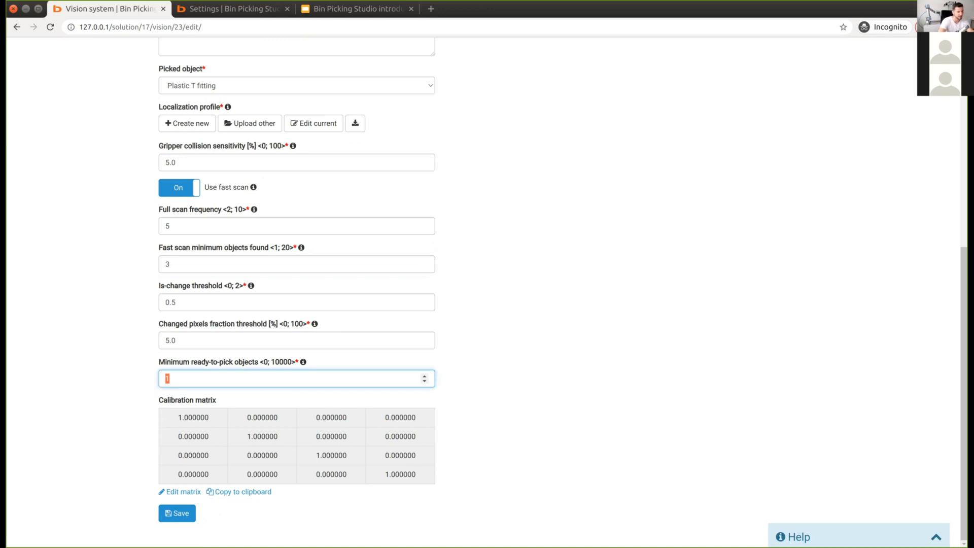
pyautogui.write('1')
pyautogui.press('BackSpace')
pyautogui.write('2')
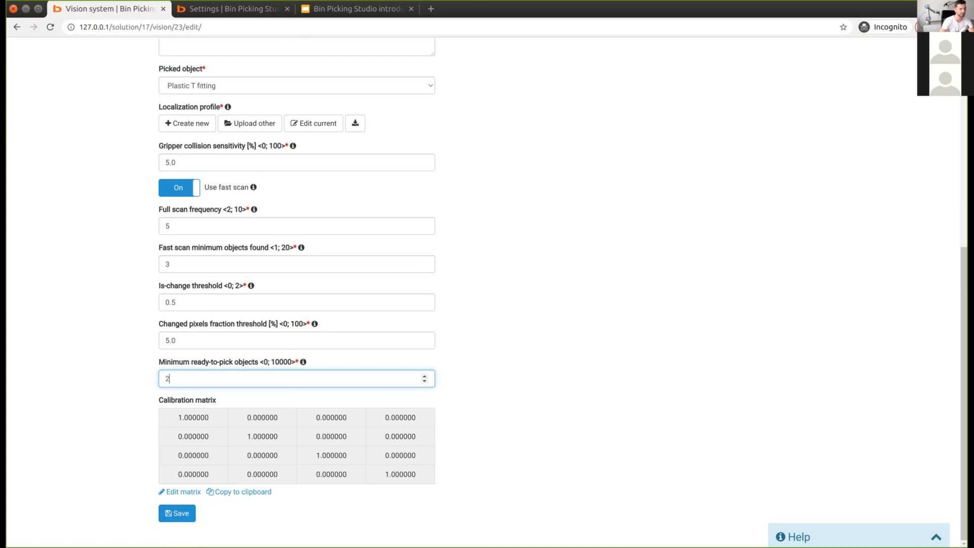
pyautogui.press('BackSpace')
pyautogui.write('1')
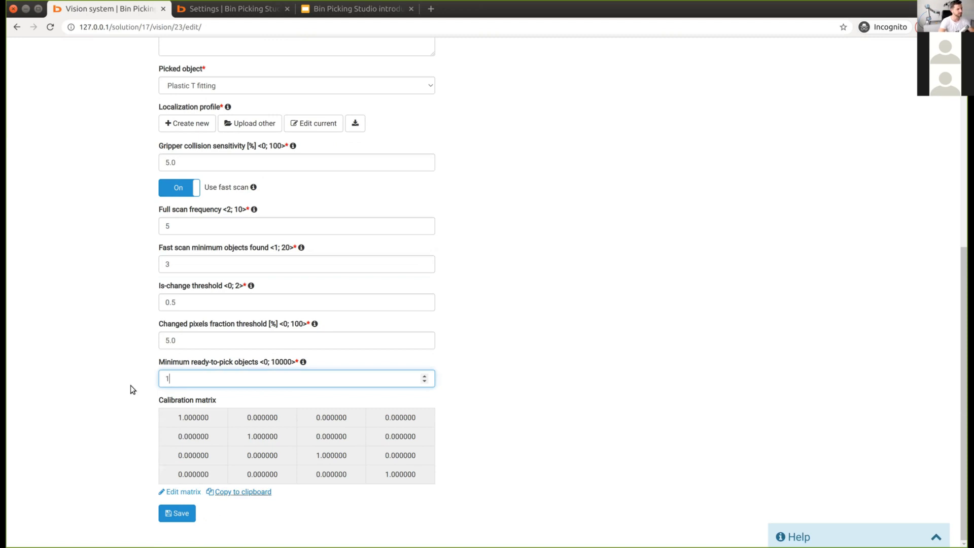
pyautogui.click(181, 212)
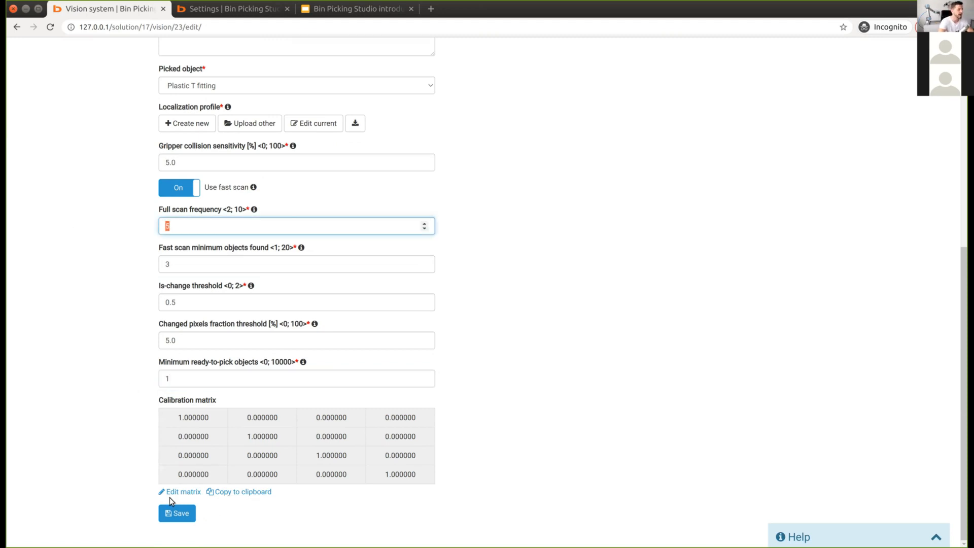
pyautogui.press('Return')
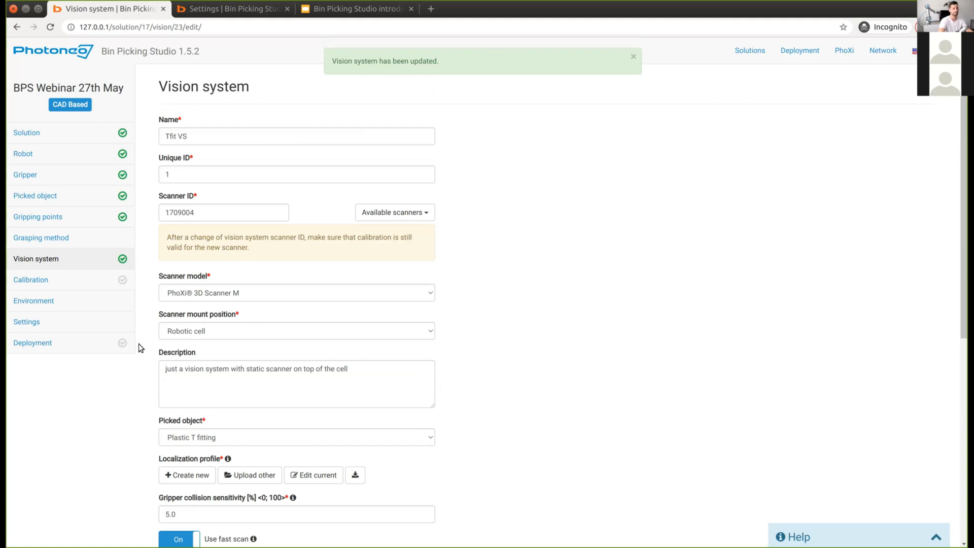
# Step: Open Calibration to see Tfit VS listed as an uncalibrated PhoXi 3D Scanner M
pyautogui.click(41, 283)
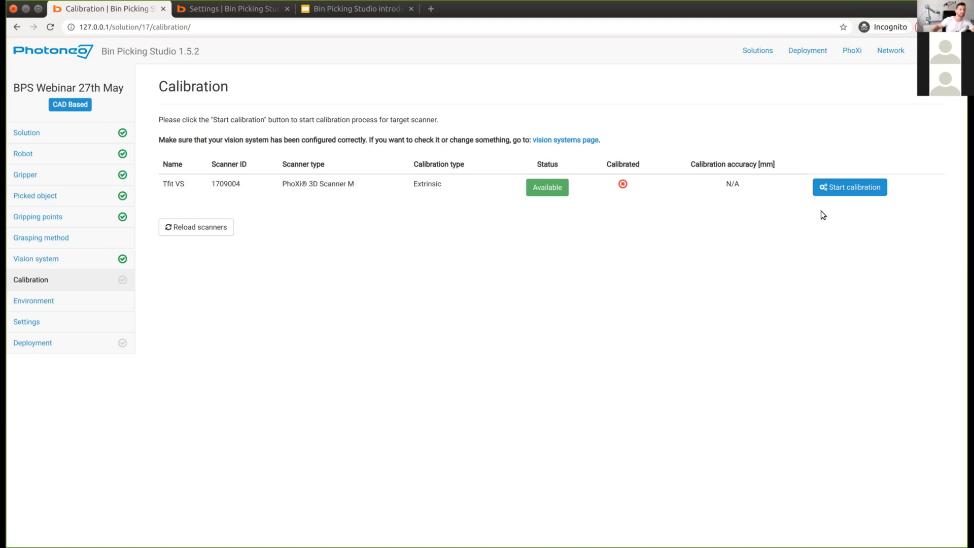
# Step: Visit the settings and solutions tabs, then close the extra tab back to Calibration
pyautogui.click(225, 10)
pyautogui.click(756, 51)
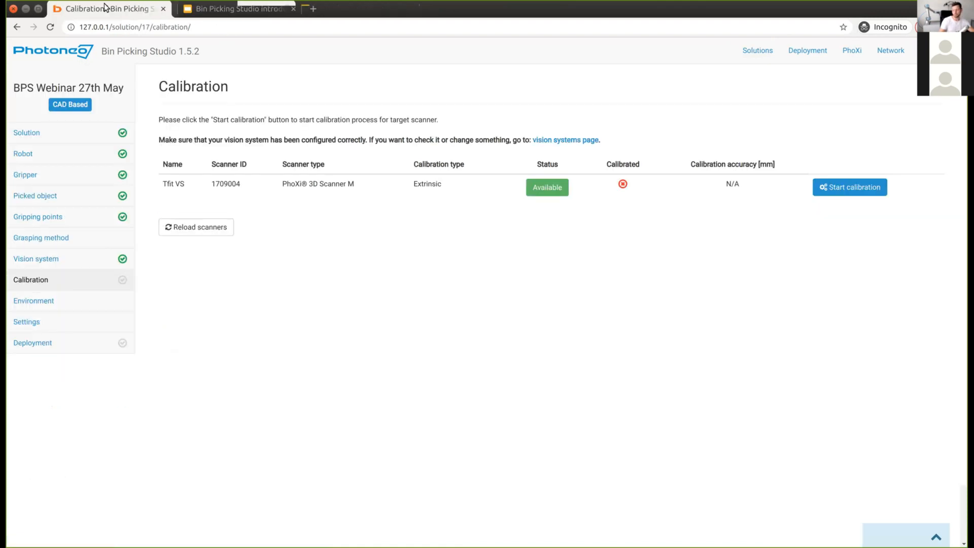
pyautogui.click(287, 8)
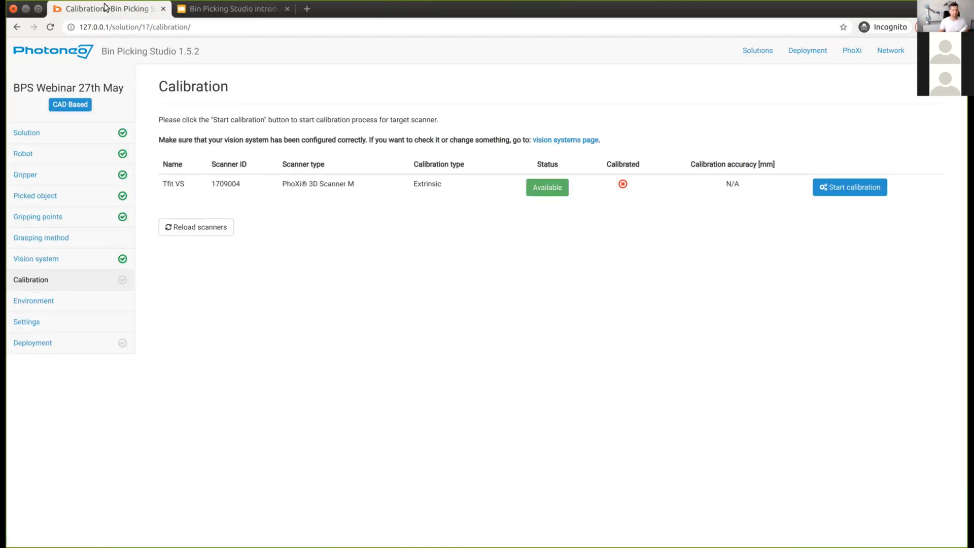
# Step: Start extrinsic calibration of Tfit VS using the ping-pong ball
pyautogui.click(867, 193)
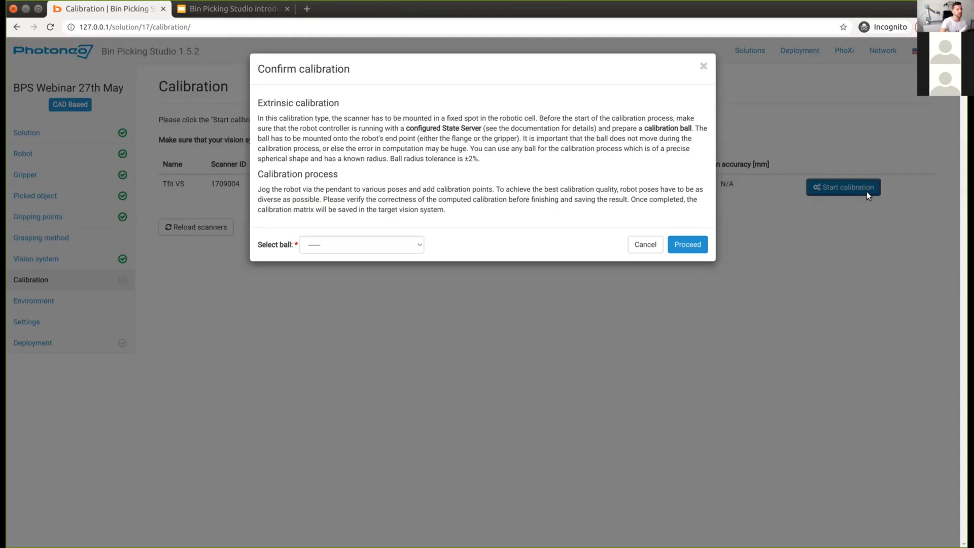
pyautogui.click(361, 248)
pyautogui.click(347, 269)
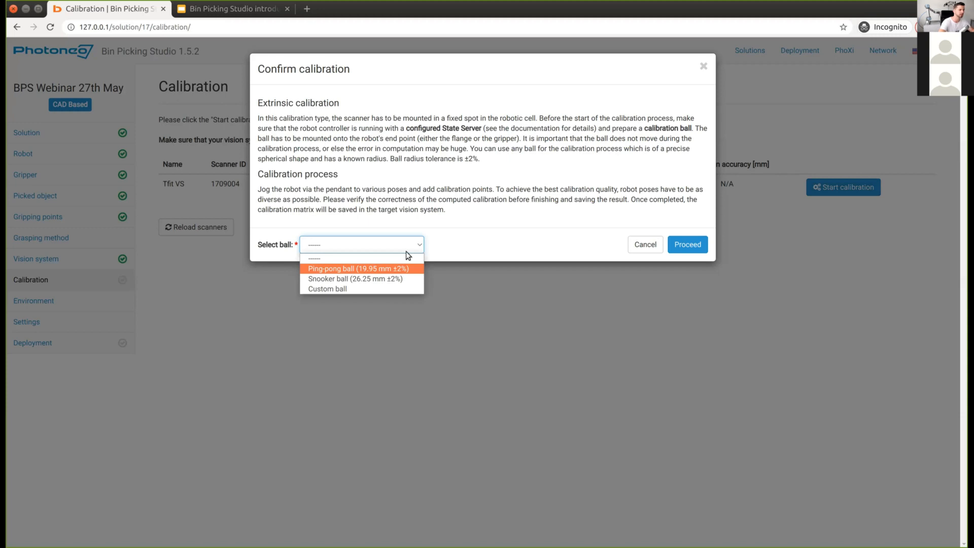
pyautogui.click(689, 245)
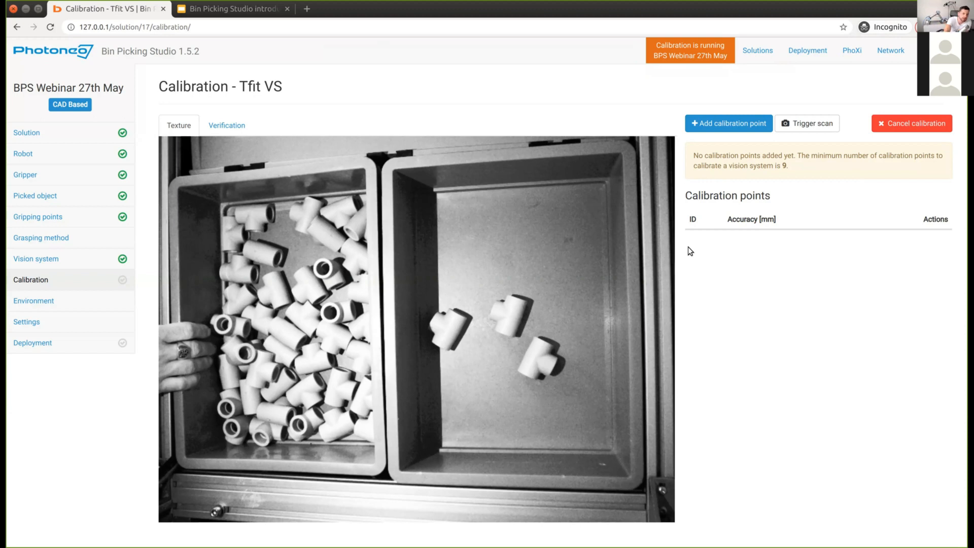
# Step: Add calibration points for the new robot poses and zoom the page out to 90%
pyautogui.click(738, 129)
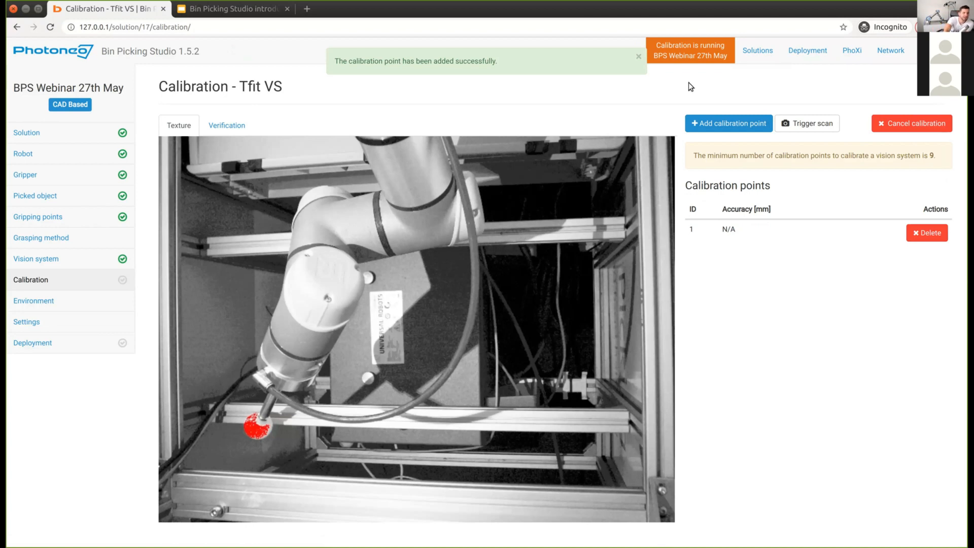
pyautogui.click(738, 120)
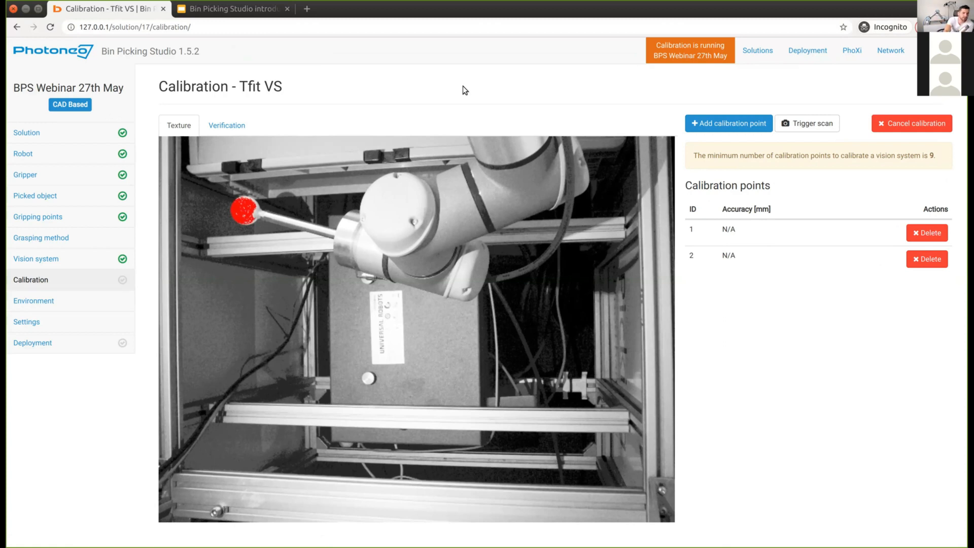
pyautogui.click(746, 122)
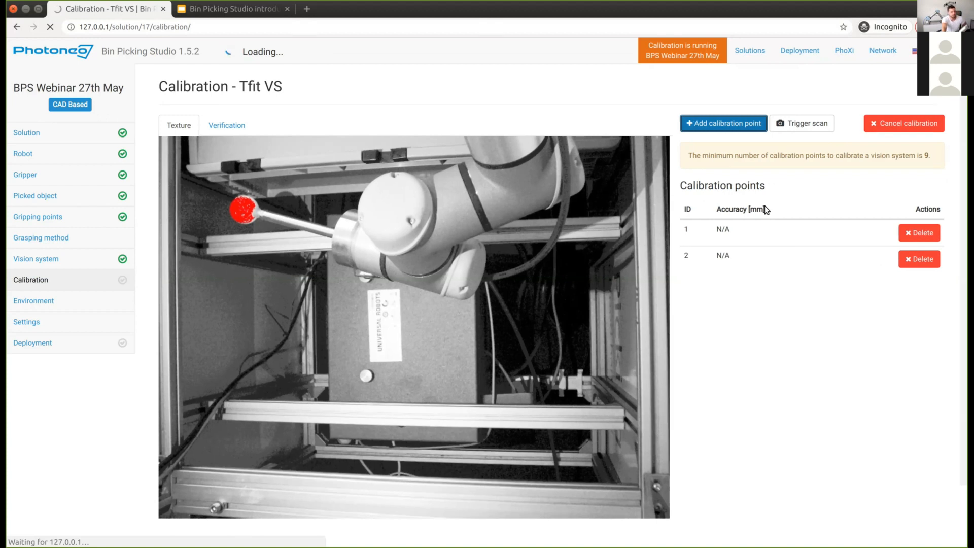
pyautogui.hotkey('ctrl', '-')
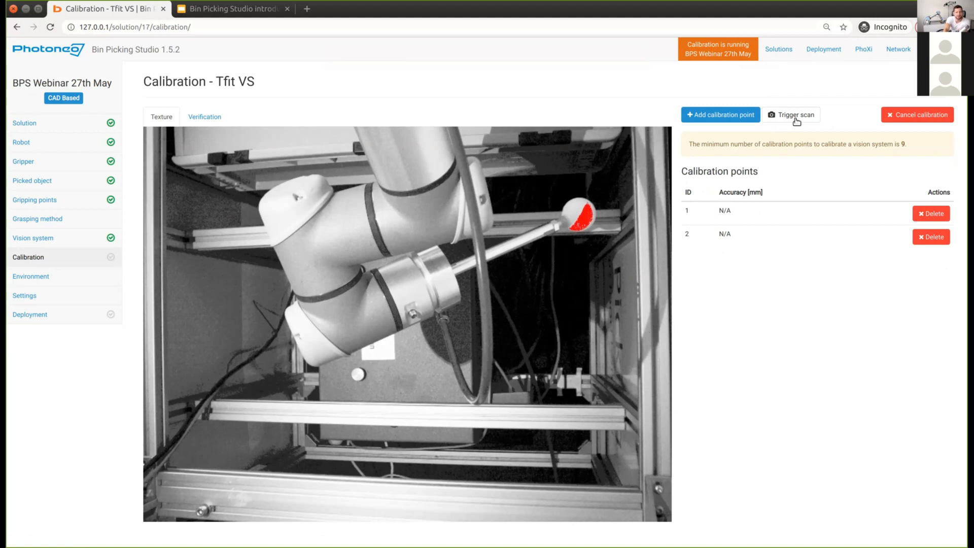
# Step: Record calibration points three through nine, one per new robot pose
pyautogui.click(743, 117)
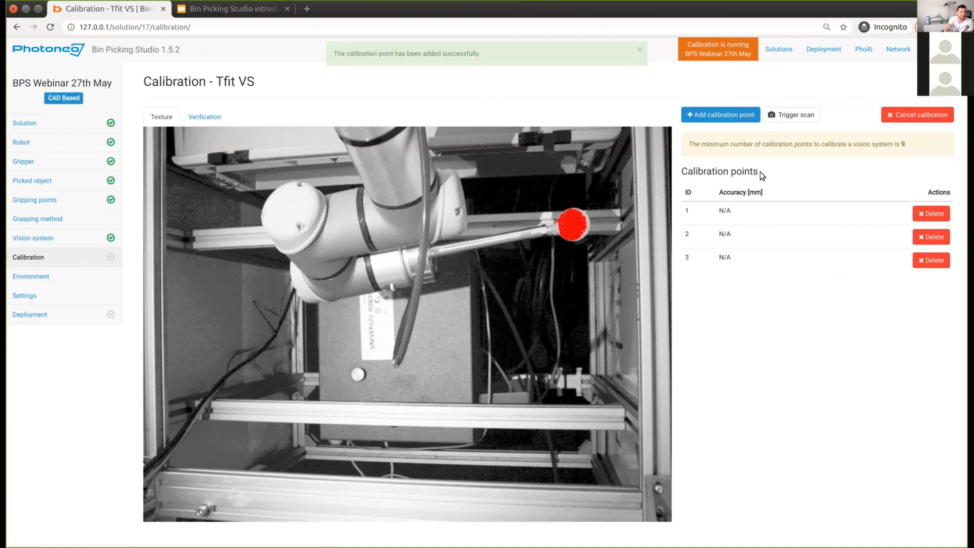
pyautogui.click(688, 117)
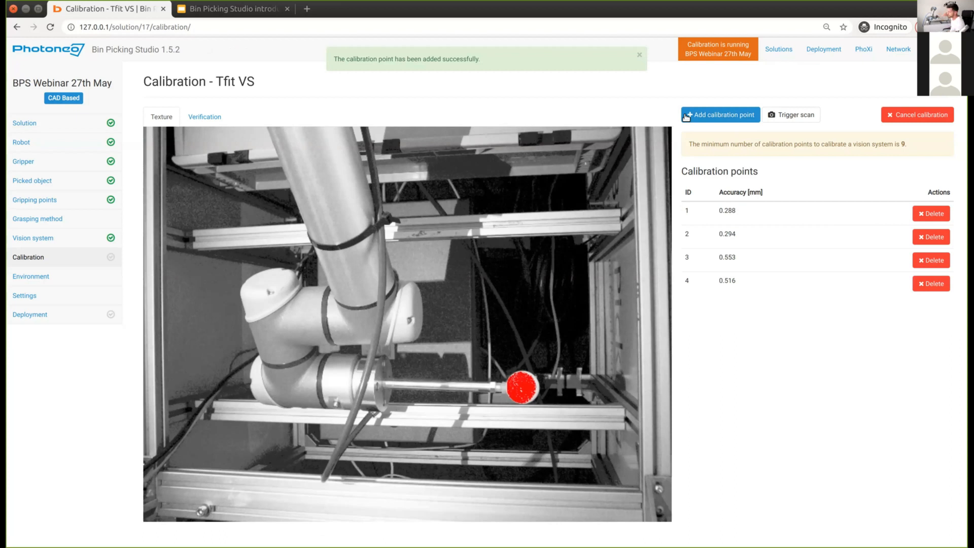
pyautogui.click(726, 118)
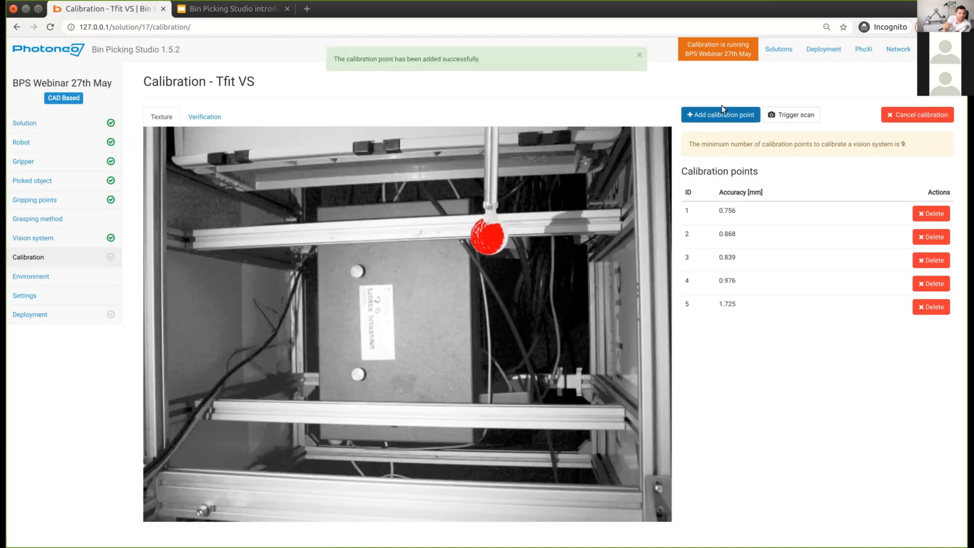
pyautogui.click(722, 114)
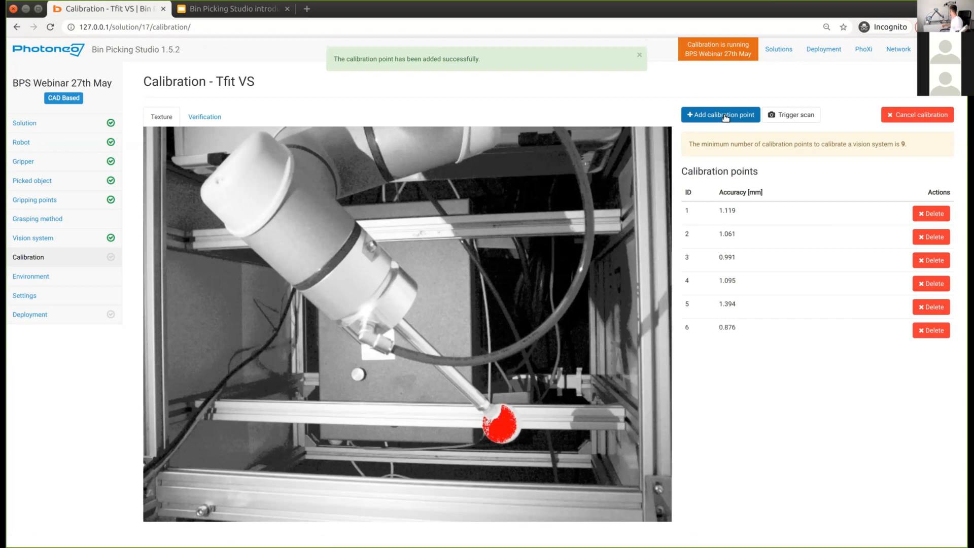
pyautogui.click(725, 116)
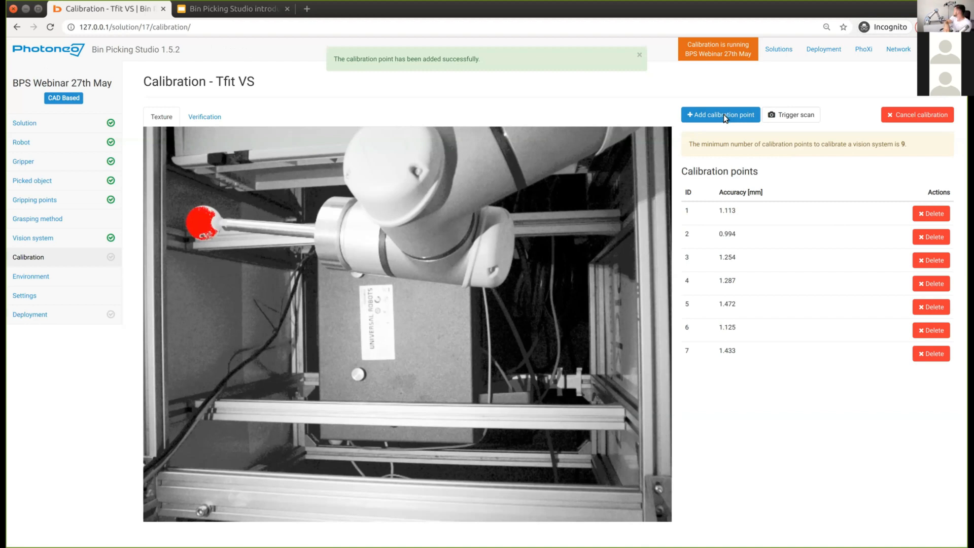
pyautogui.click(723, 114)
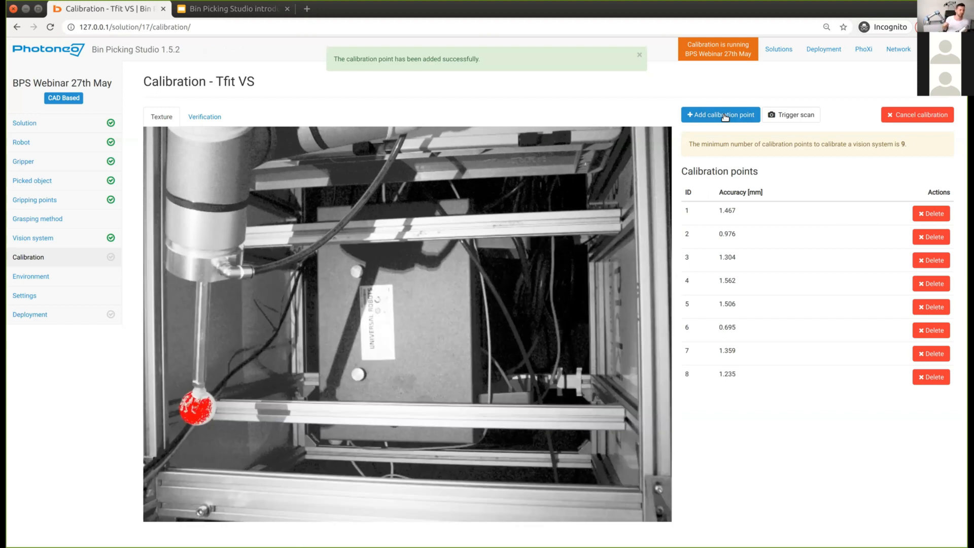
pyautogui.click(720, 116)
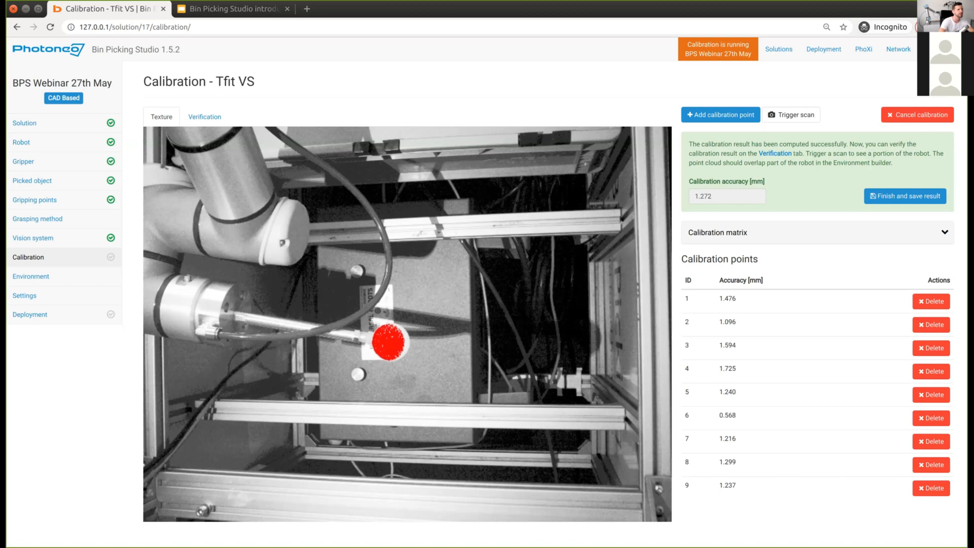
# Step: Show the 3-D calibration verification, frame the robot and point cloud, and trigger a fresh scan
pyautogui.click(201, 127)
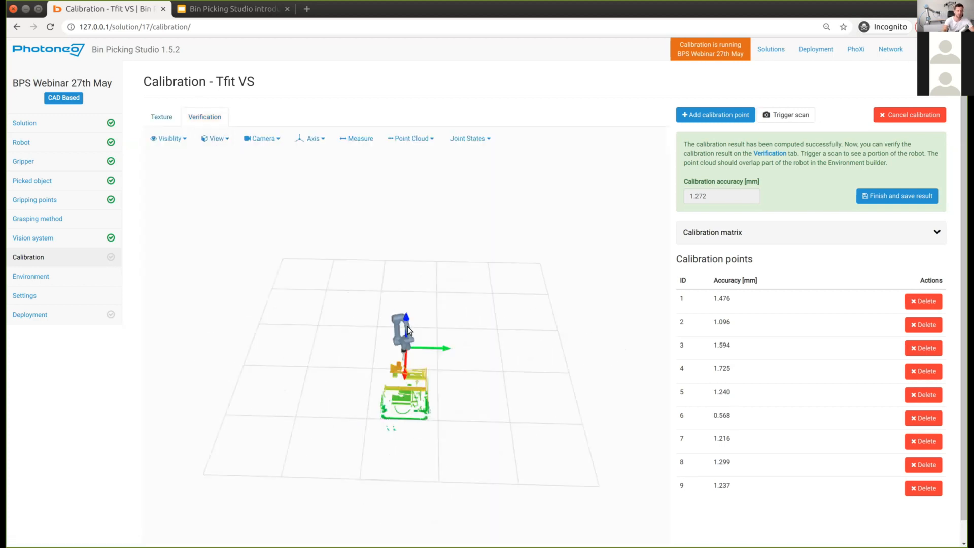
pyautogui.moveTo(373, 413); pyautogui.dragTo(484, 399)
pyautogui.scroll(3, 484, 400)
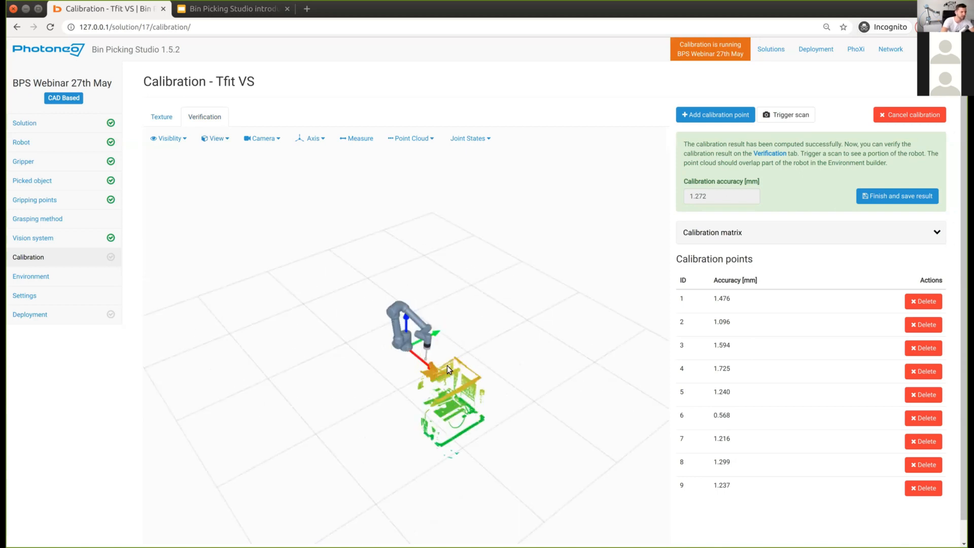
pyautogui.moveTo(482, 400); pyautogui.dragTo(433, 361, button='middle')
pyautogui.scroll(5, 357, 409)
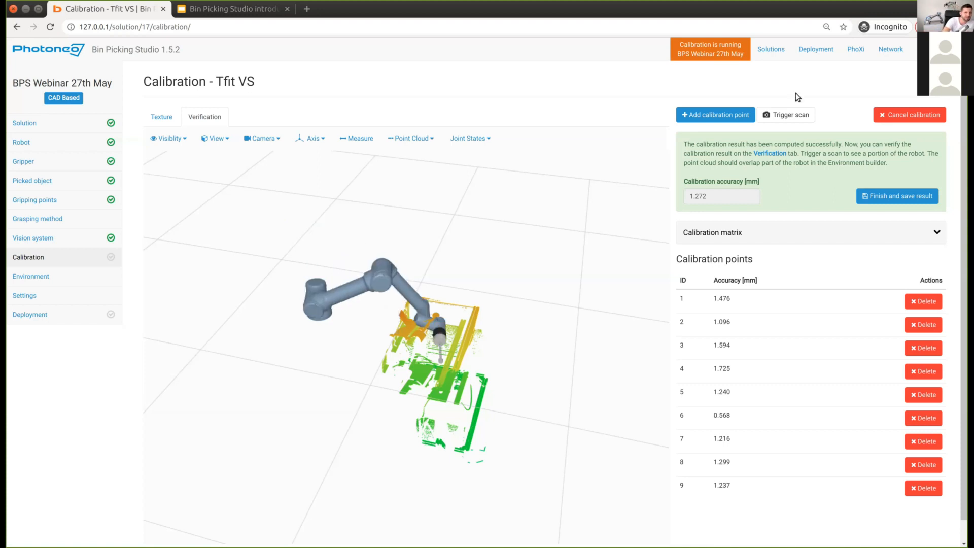
pyautogui.click(785, 116)
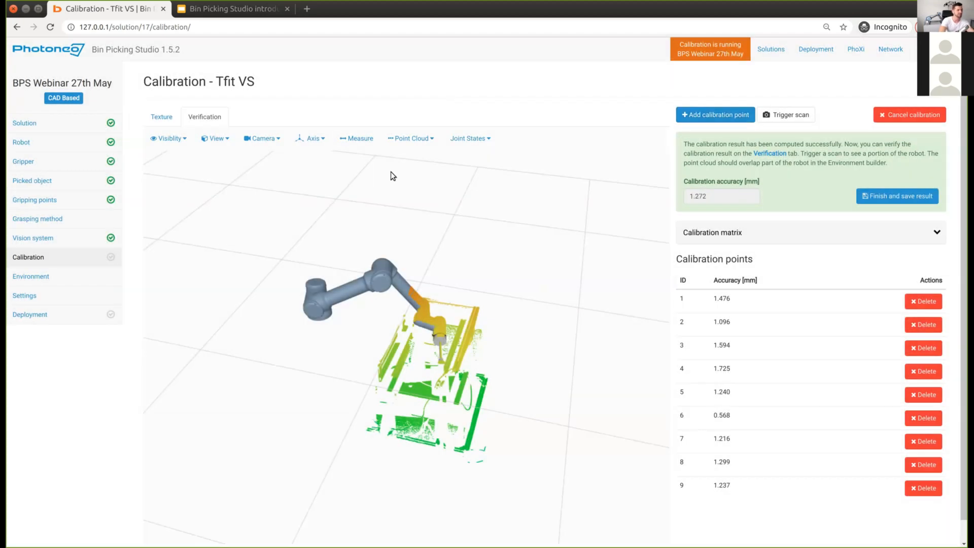
# Step: Colour the point cloud black and zoom in on the robot
pyautogui.click(411, 138)
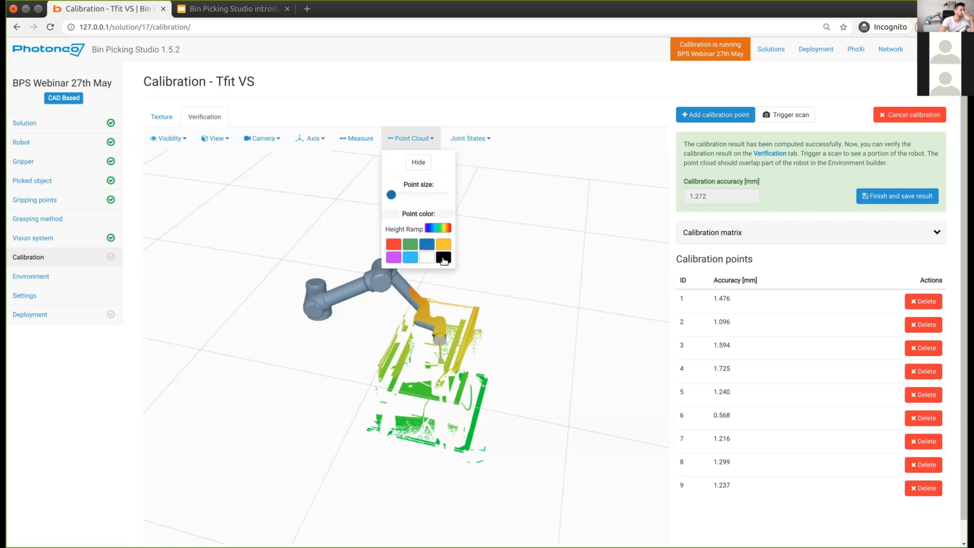
pyautogui.click(443, 259)
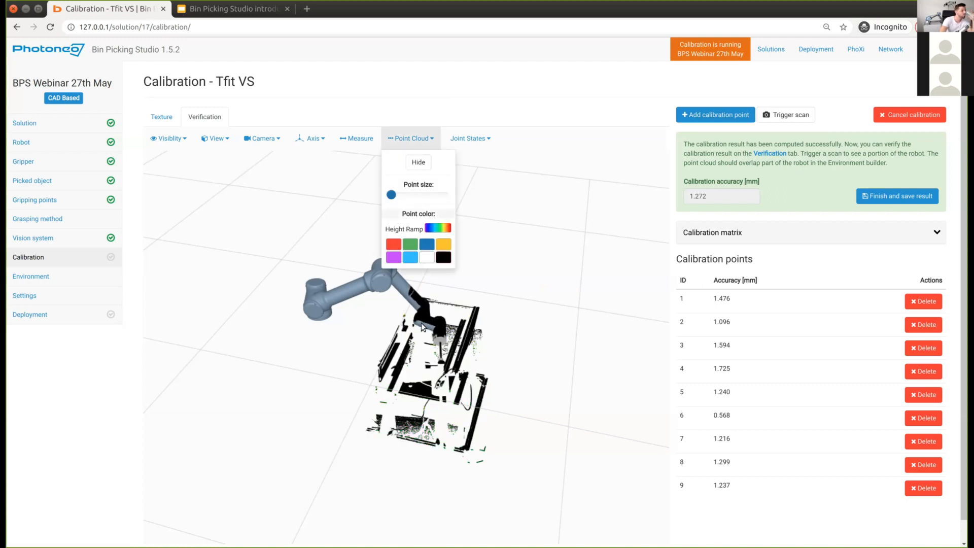
pyautogui.scroll(5, 424, 317)
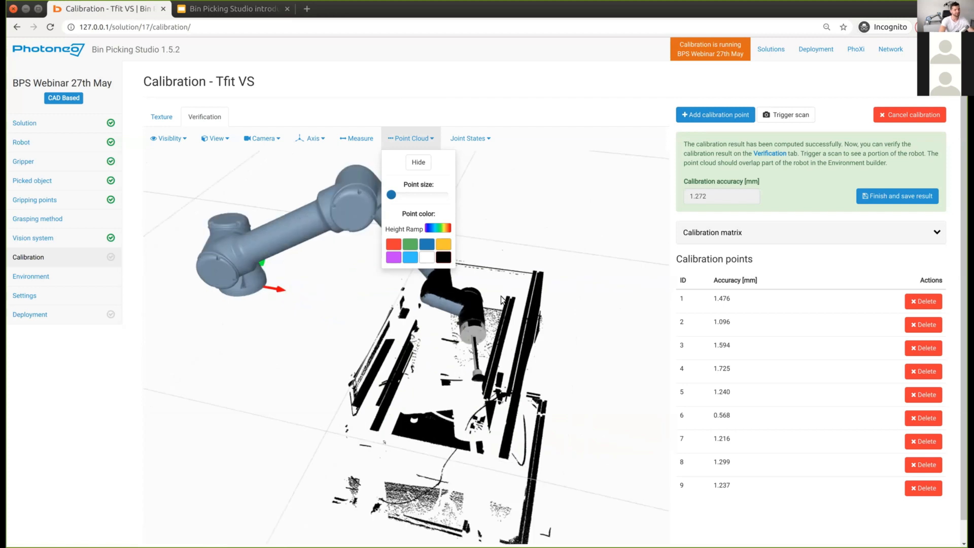
pyautogui.scroll(2, 501, 300)
pyautogui.scroll(2, 479, 318)
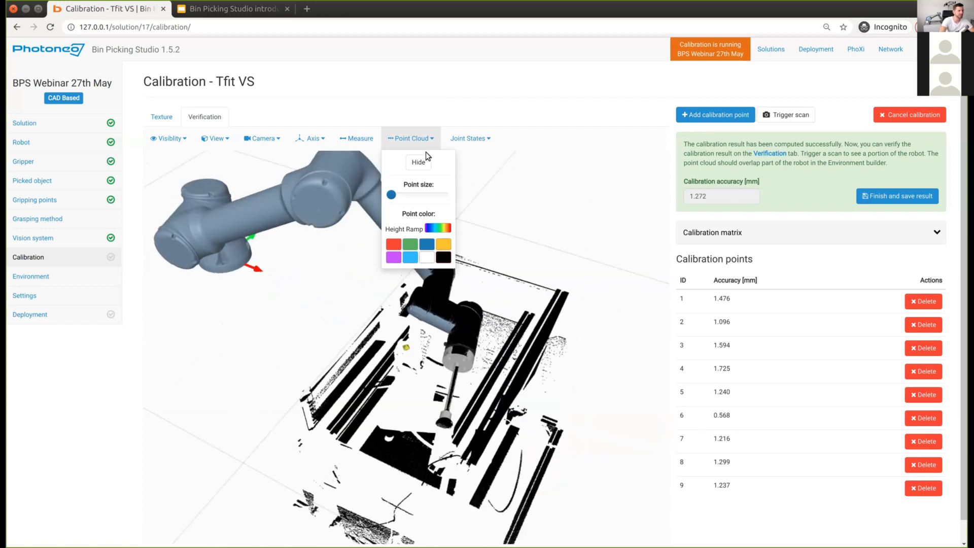
# Step: Inspect how the scanned point cloud overlaps the robot arm and joints
pyautogui.click(427, 144)
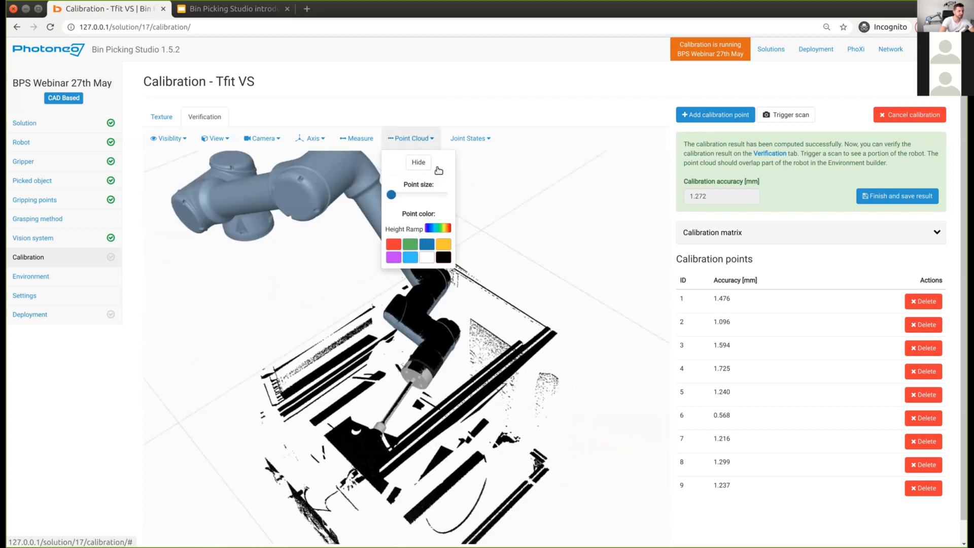
pyautogui.scroll(3, 501, 279)
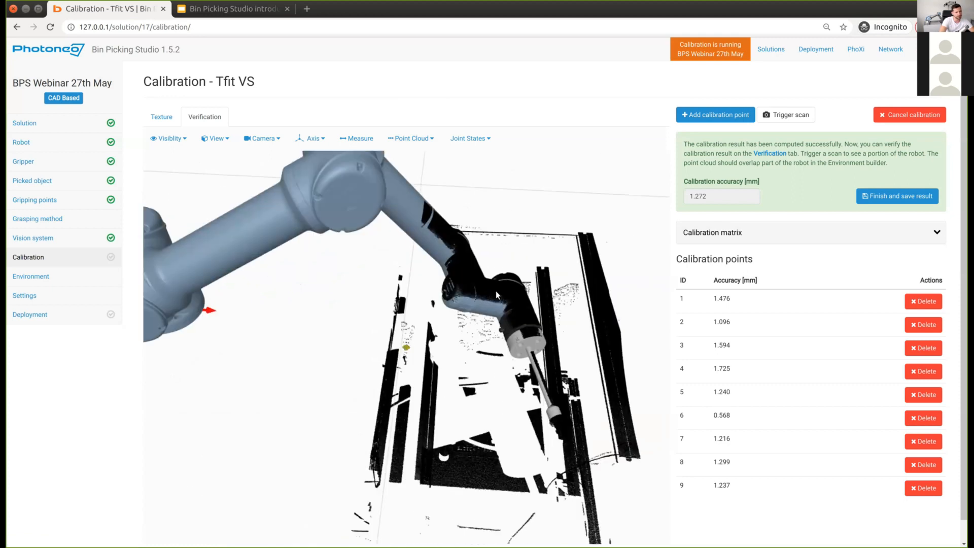
pyautogui.scroll(2, 458, 293)
pyautogui.scroll(3, 399, 333)
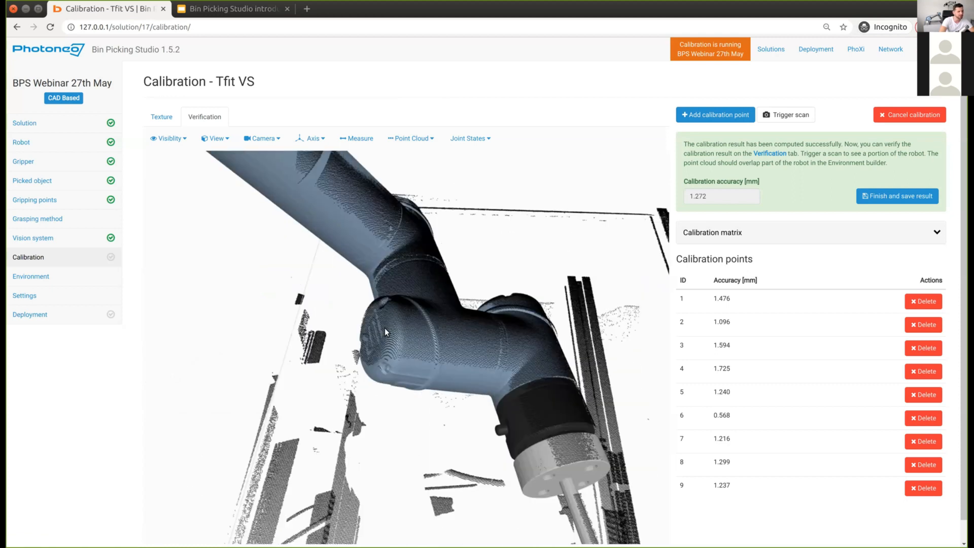
pyautogui.scroll(2, 384, 327)
pyautogui.scroll(2, 446, 344)
pyautogui.moveTo(554, 324)
pyautogui.mouseDown()
pyautogui.moveTo(576, 318)
pyautogui.moveTo(592, 329)
pyautogui.moveTo(536, 332)
pyautogui.moveTo(528, 299)
pyautogui.mouseUp()
pyautogui.scroll(4, 508, 348)
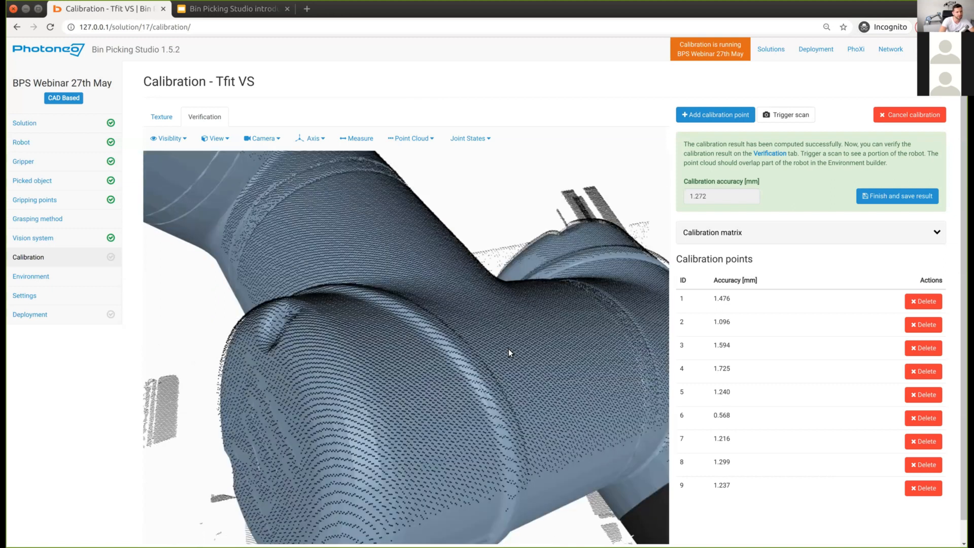
pyautogui.moveTo(508, 348); pyautogui.dragTo(416, 353, button='right')
pyautogui.scroll(3, 316, 216)
pyautogui.moveTo(416, 353)
pyautogui.mouseDown()
pyautogui.moveTo(369, 342)
pyautogui.moveTo(412, 330)
pyautogui.mouseUp()
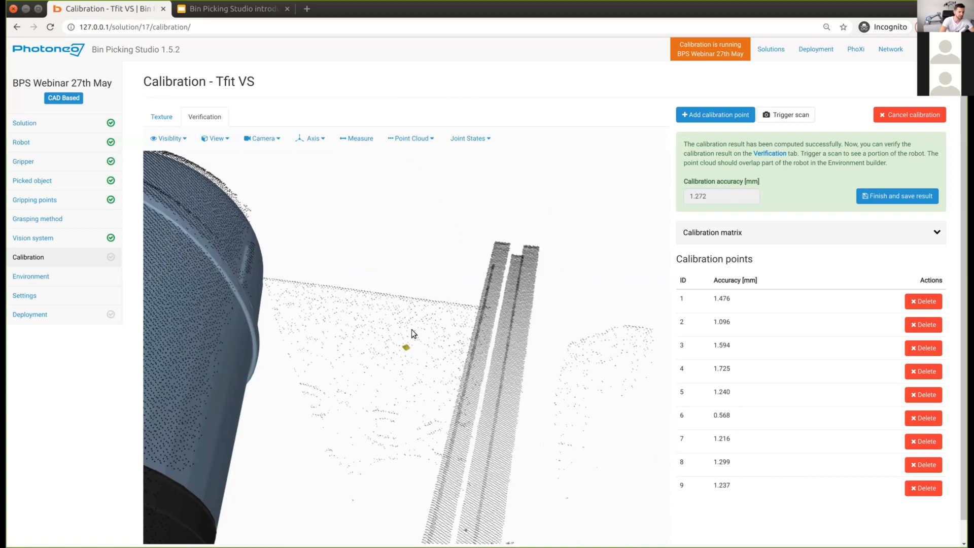
pyautogui.scroll(5, 412, 329)
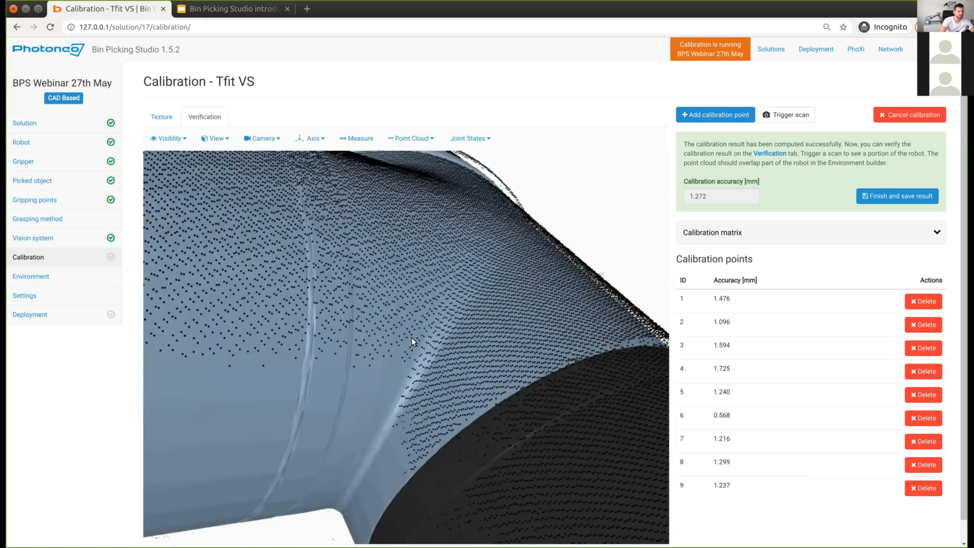
pyautogui.scroll(-5, 414, 336)
# Step: Check the gripper overlap from several angles, then finish and save the 1.272 mm calibration
pyautogui.moveTo(461, 373)
pyautogui.mouseDown()
pyautogui.moveTo(422, 309)
pyautogui.moveTo(451, 457)
pyautogui.moveTo(466, 406)
pyautogui.mouseUp()
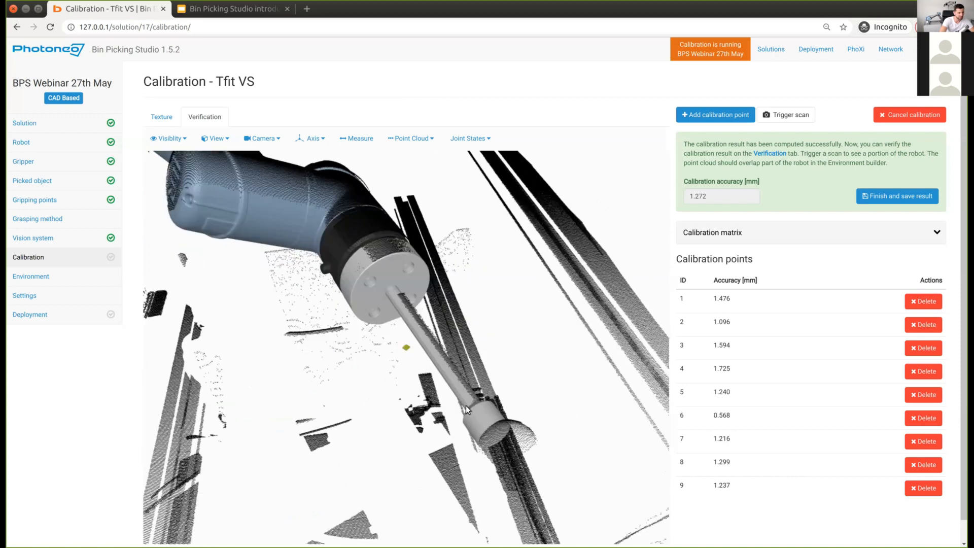
pyautogui.moveTo(435, 327); pyautogui.dragTo(477, 322)
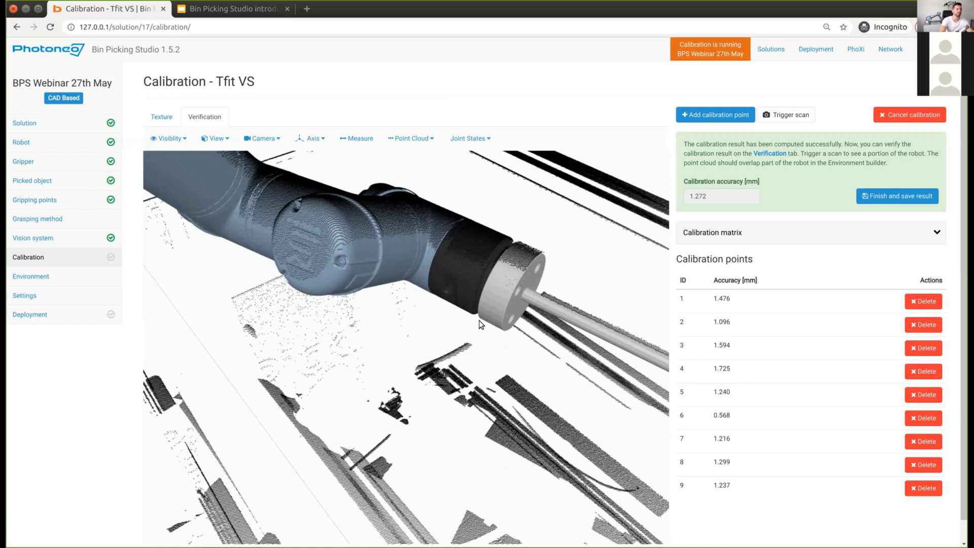
pyautogui.moveTo(479, 321)
pyautogui.mouseDown()
pyautogui.moveTo(470, 324)
pyautogui.moveTo(506, 327)
pyautogui.mouseUp()
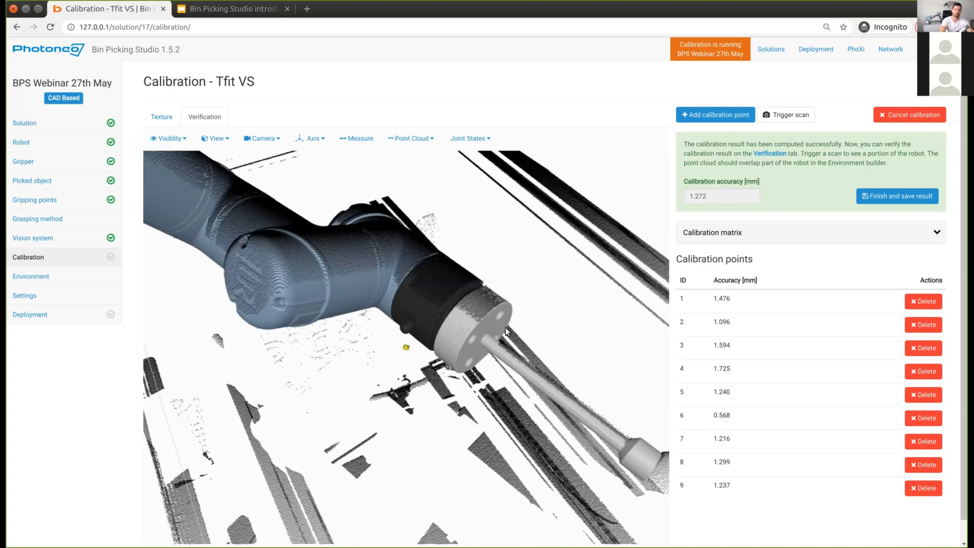
pyautogui.moveTo(464, 333); pyautogui.dragTo(464, 328, button='middle')
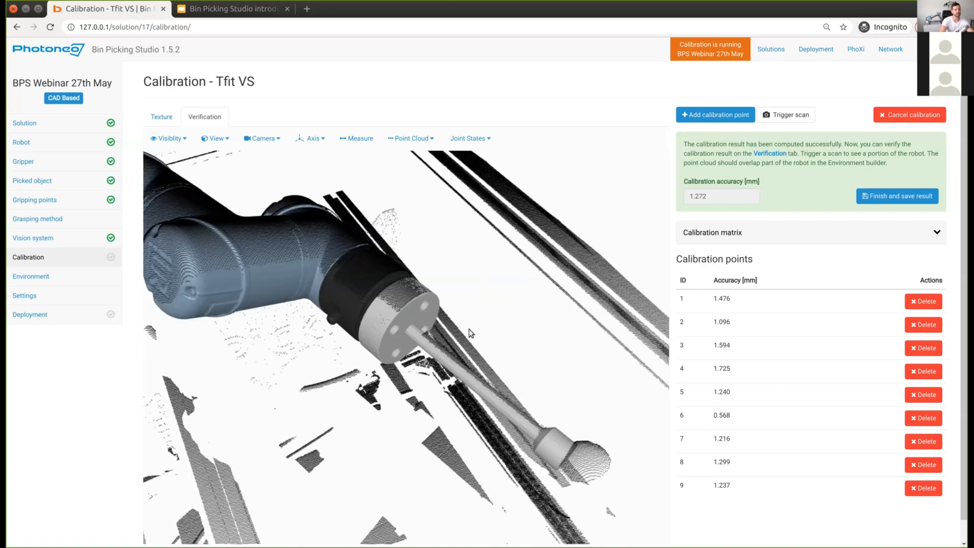
pyautogui.scroll(-2, 604, 350)
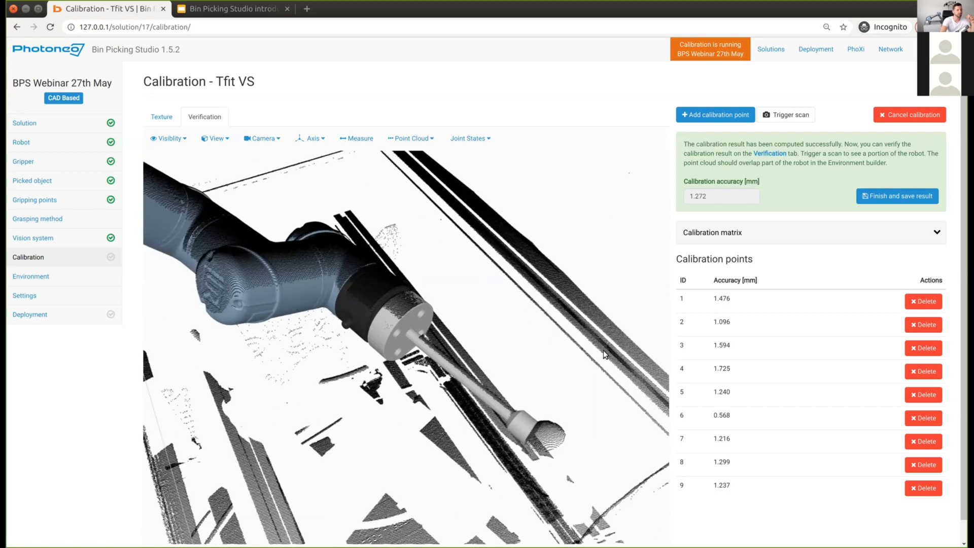
pyautogui.scroll(-2, 604, 350)
pyautogui.scroll(-2, 534, 336)
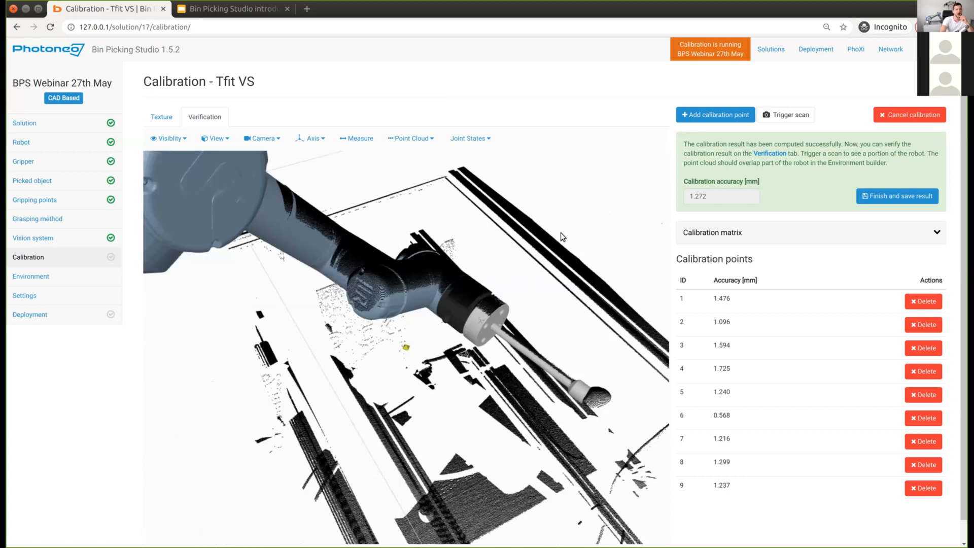
pyautogui.moveTo(489, 321); pyautogui.dragTo(333, 288)
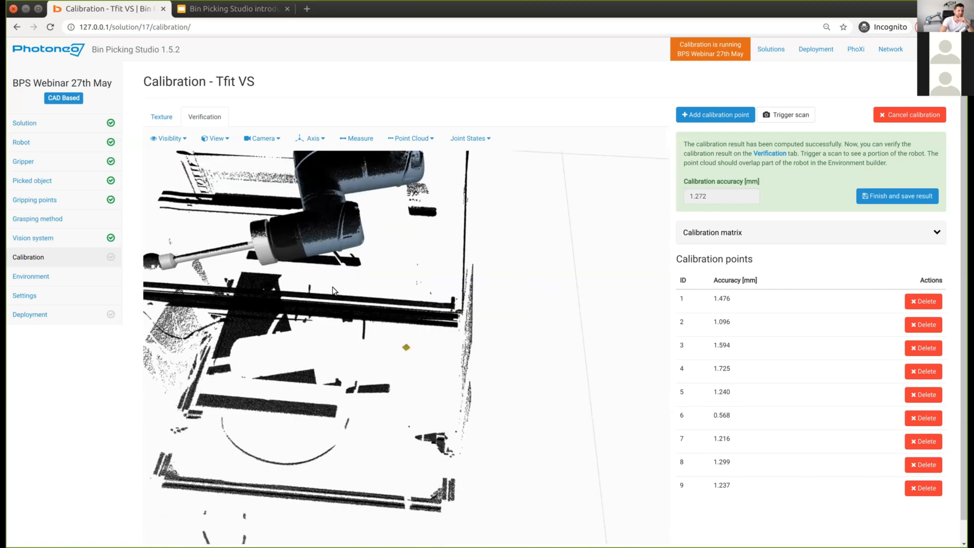
pyautogui.moveTo(333, 287); pyautogui.dragTo(373, 298, button='middle')
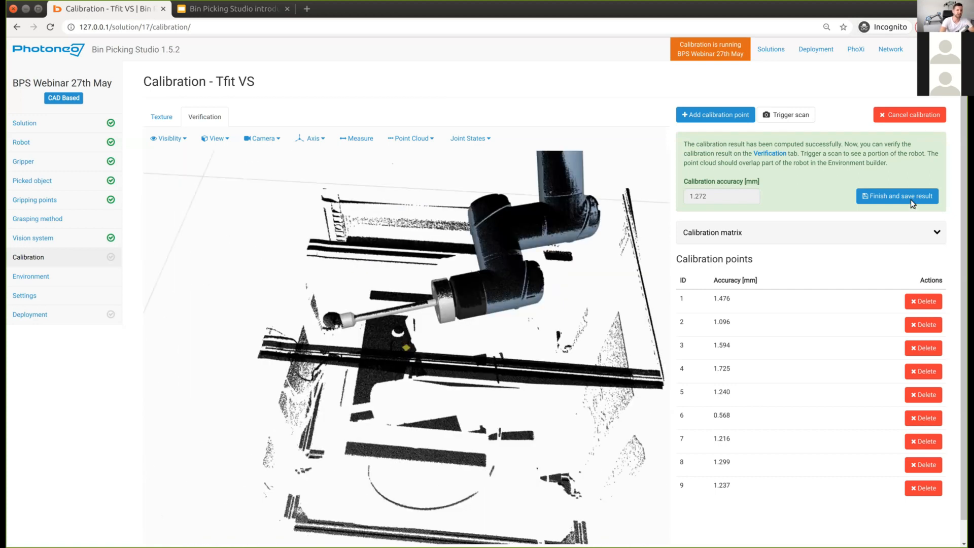
pyautogui.click(911, 200)
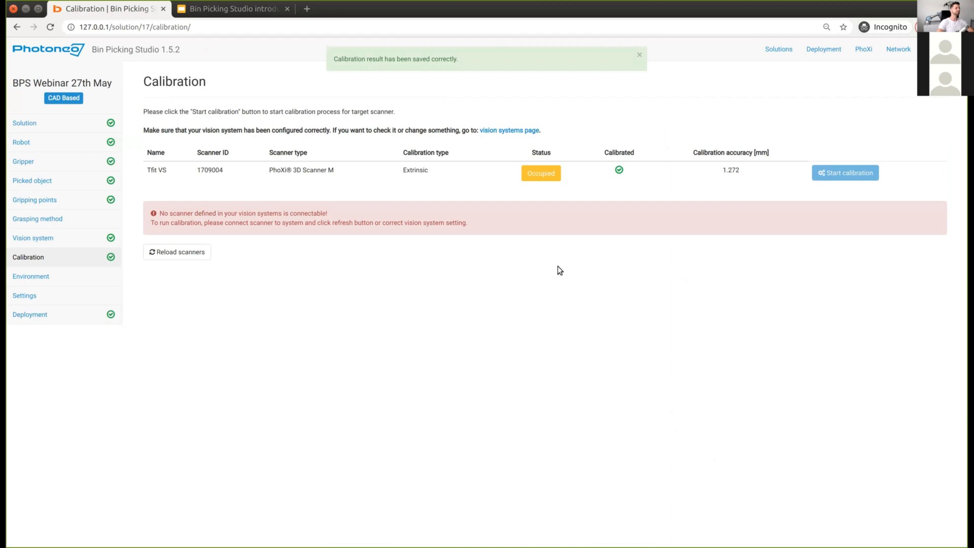
# Step: Go to the Environment page and show its vision system list with Tfit VS
pyautogui.click(41, 278)
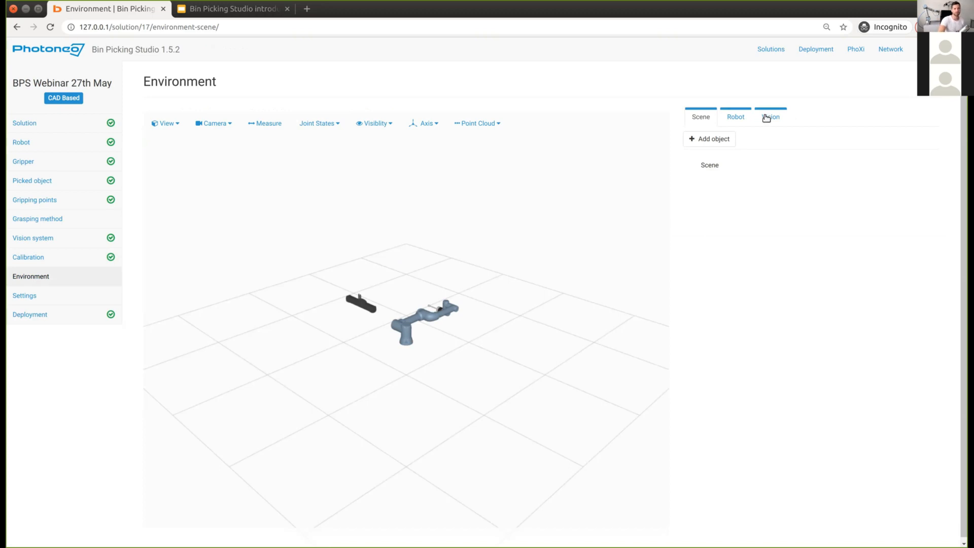
pyautogui.click(770, 116)
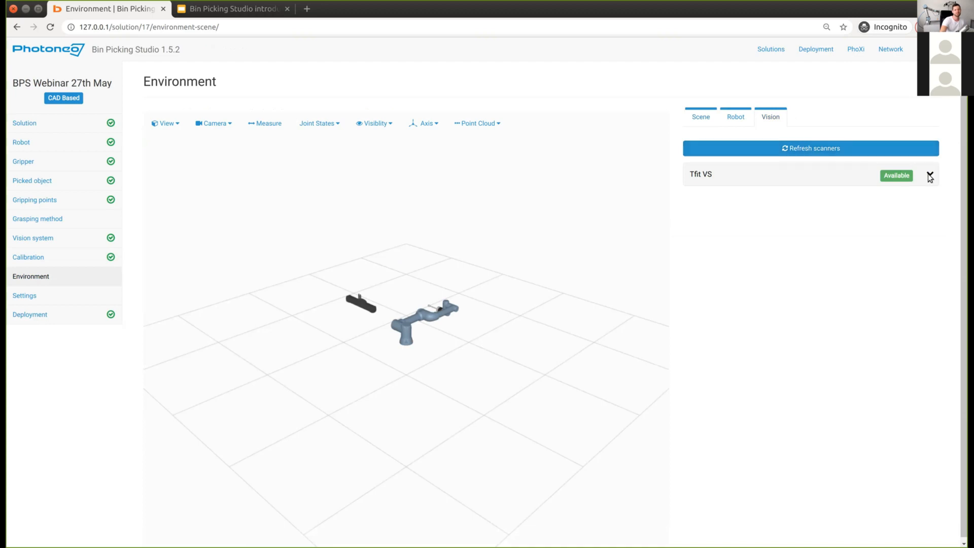
# Step: Connect the Tfit VS scanner and orbit to view the scanned bin point cloud
pyautogui.click(793, 179)
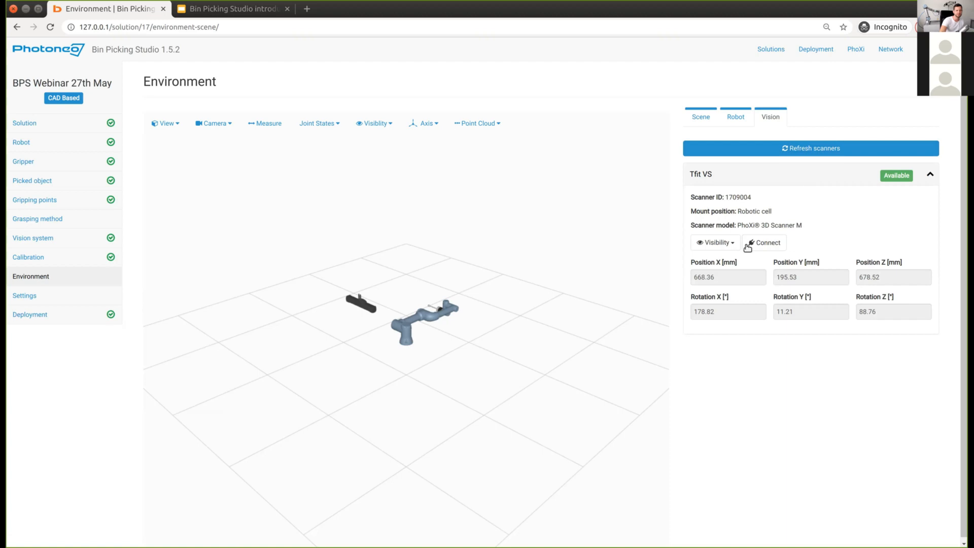
pyautogui.click(752, 244)
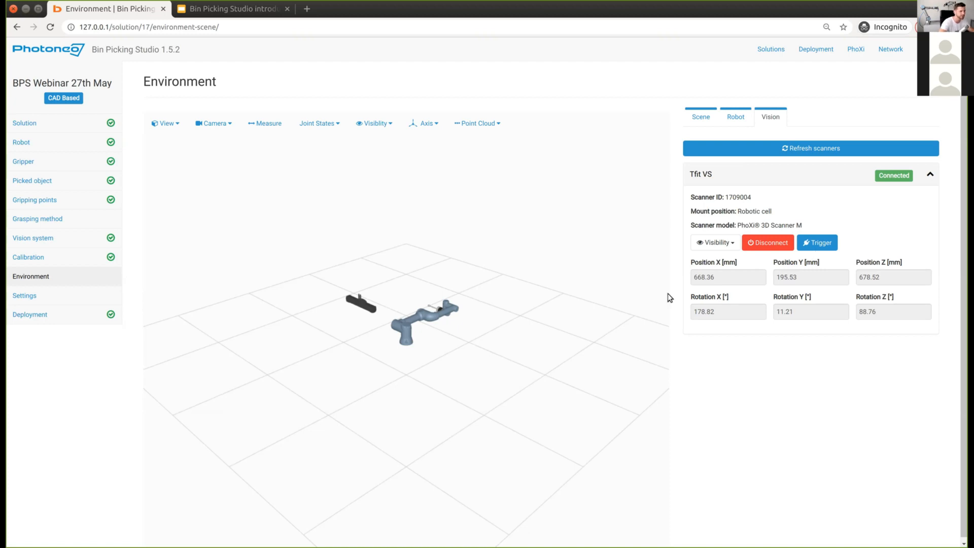
pyautogui.moveTo(443, 394); pyautogui.dragTo(344, 349)
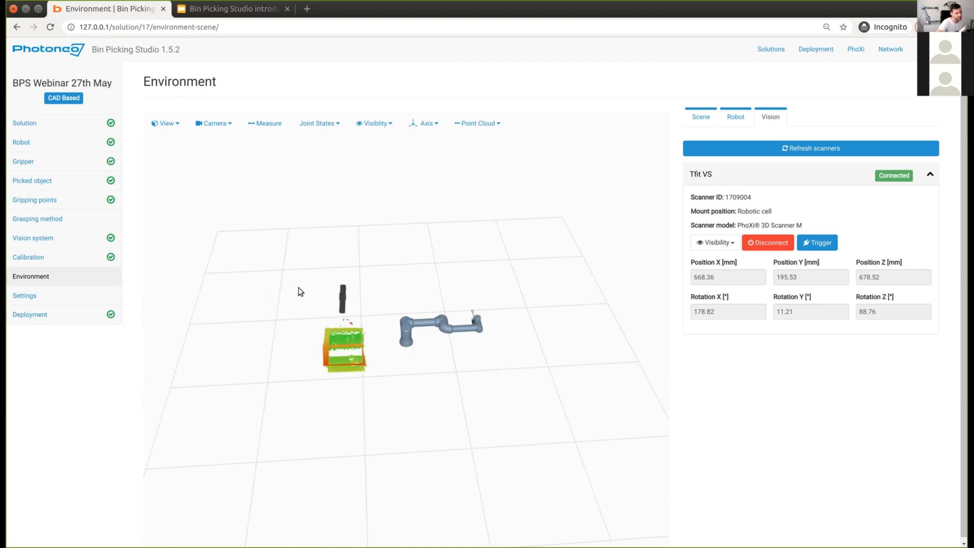
# Step: Frame the robot and bin and bring up the joint controls, keeping Joint 1 at 0
pyautogui.moveTo(364, 381); pyautogui.dragTo(264, 333)
pyautogui.moveTo(264, 333); pyautogui.dragTo(373, 359, button='right')
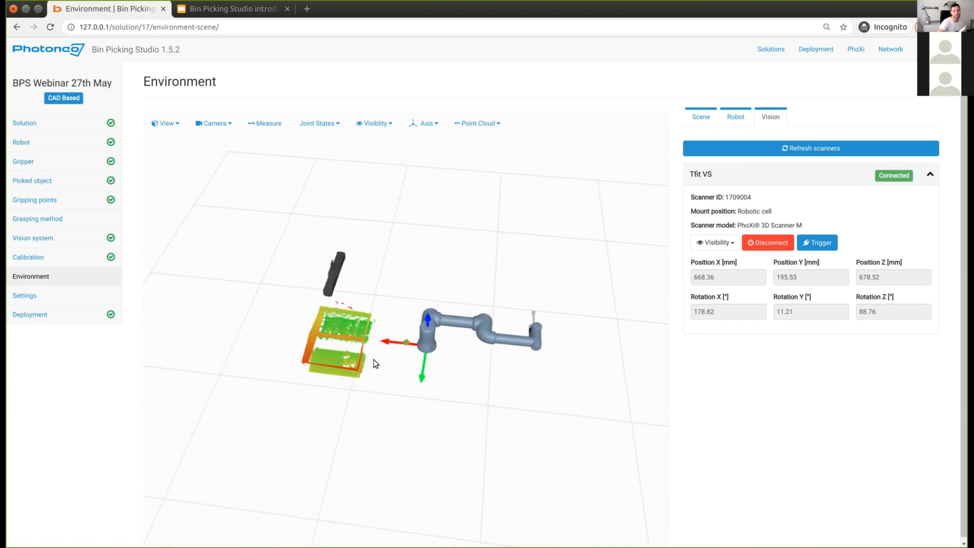
pyautogui.click(735, 117)
pyautogui.doubleClick(776, 200)
pyautogui.moveTo(776, 200); pyautogui.dragTo(709, 198)
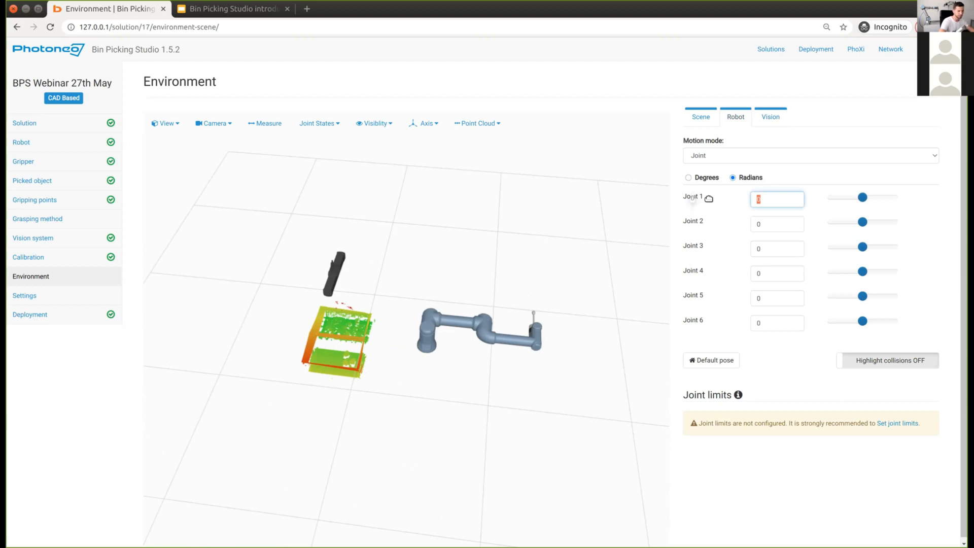
pyautogui.moveTo(709, 198); pyautogui.dragTo(772, 225)
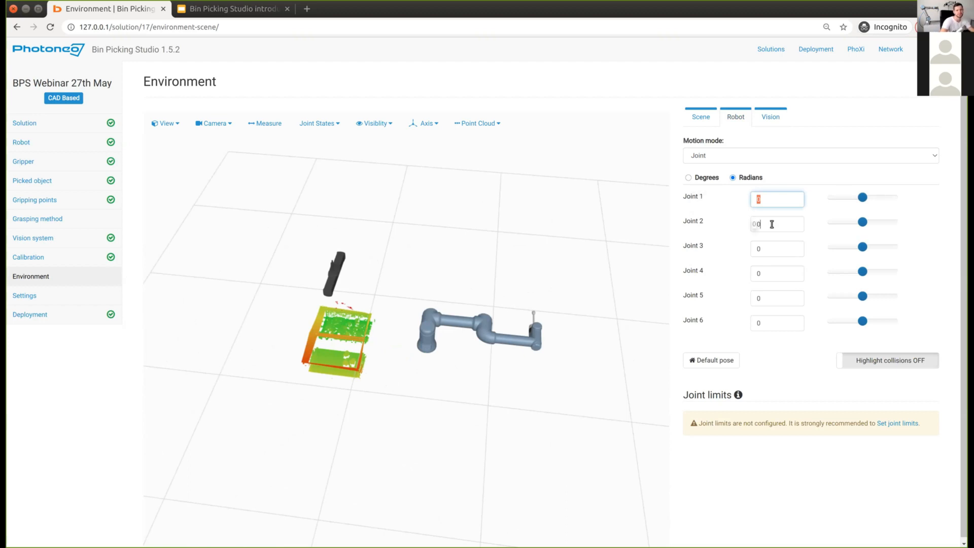
# Step: Set Joints 2–5 to -1.57, -1.93, -1.15 and 1.5 radians
pyautogui.doubleClick(770, 225)
pyautogui.write('-1')
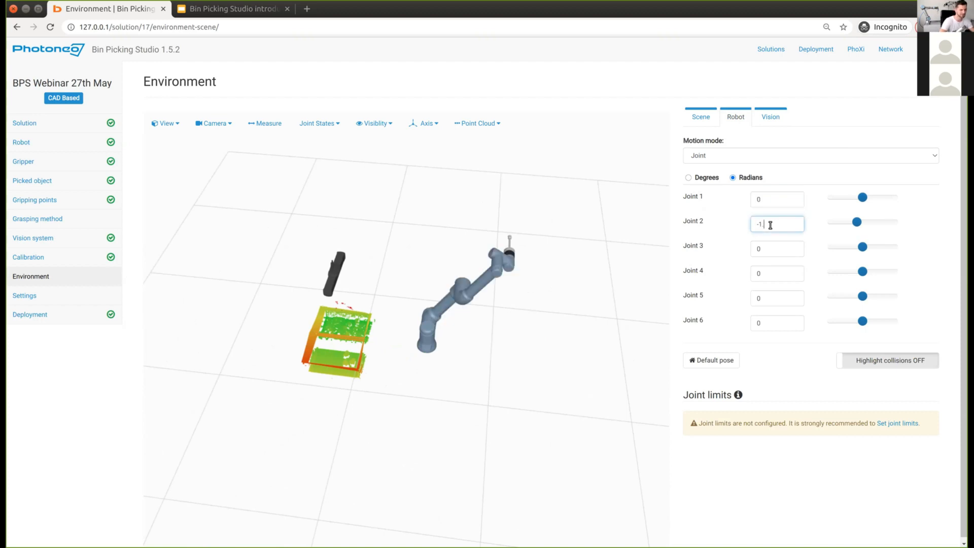
pyautogui.write('.57')
pyautogui.press('Tab')
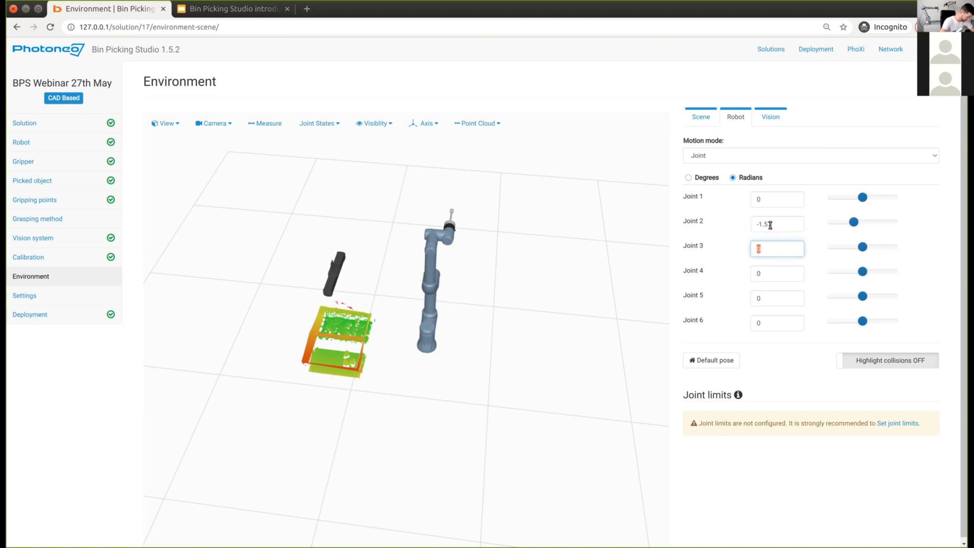
pyautogui.write('-1.93')
pyautogui.press('Tab')
pyautogui.write('-1.15')
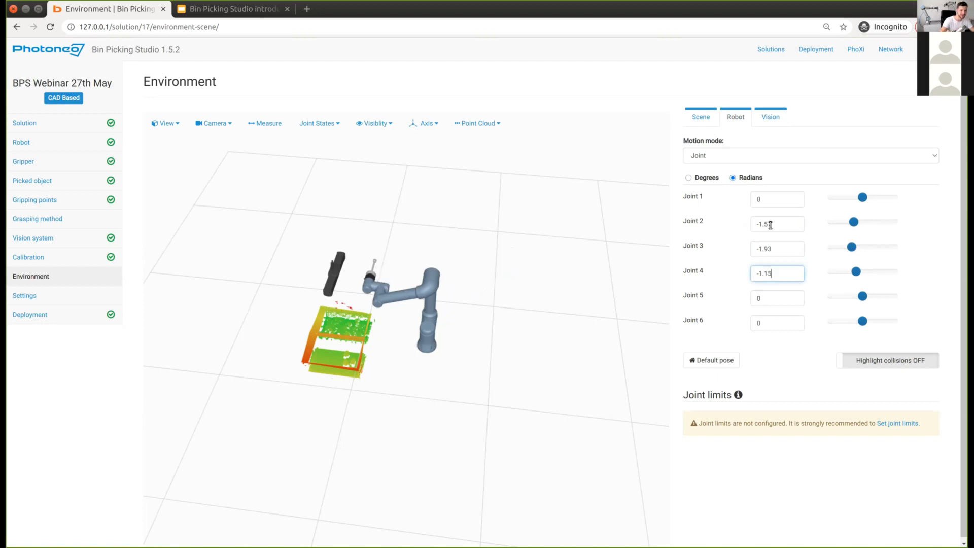
pyautogui.press('Tab')
pyautogui.write('1.5')
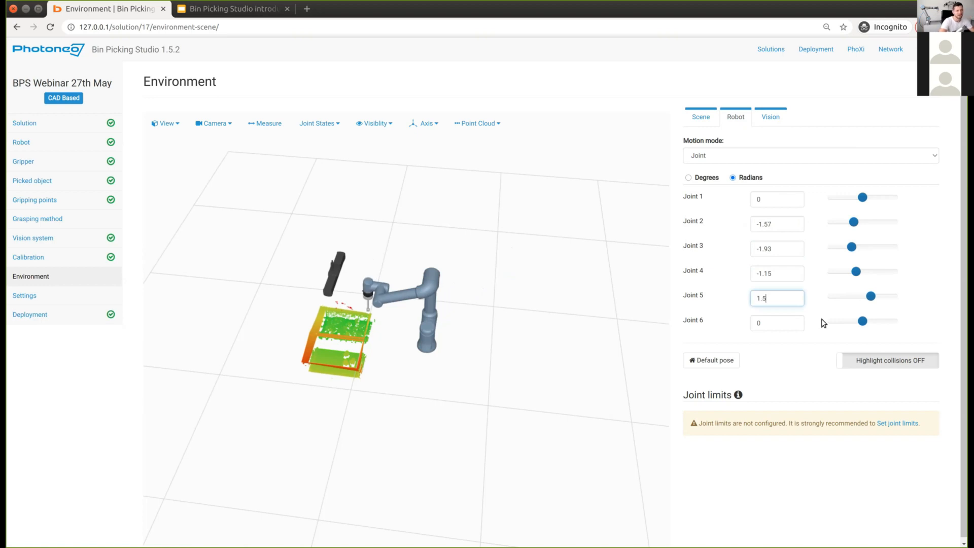
pyautogui.press('Tab')
# Step: Check that the gripper hangs over the bin, then show the Scene object list
pyautogui.moveTo(409, 354); pyautogui.dragTo(238, 412)
pyautogui.moveTo(377, 407); pyautogui.dragTo(455, 353)
pyautogui.scroll(2, 456, 353)
pyautogui.scroll(2, 465, 358)
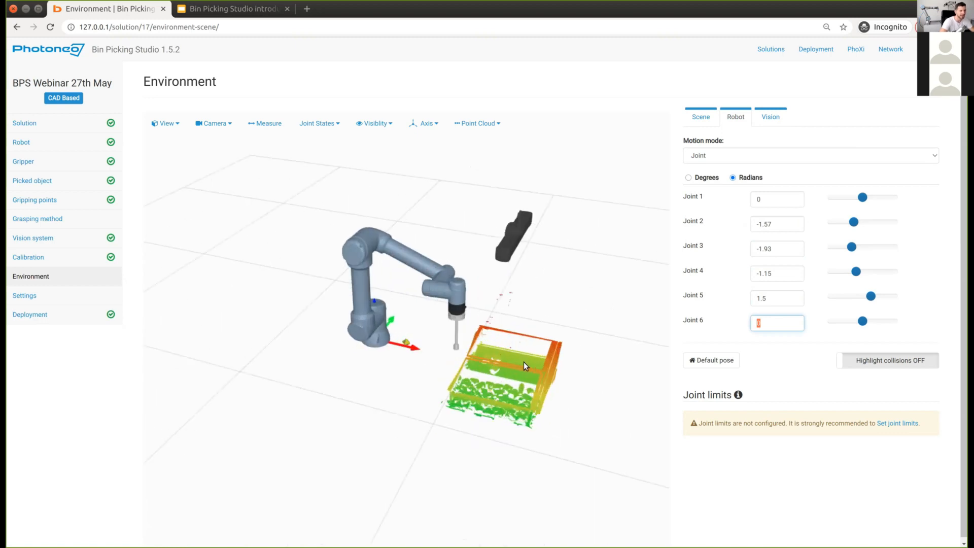
pyautogui.moveTo(523, 361); pyautogui.dragTo(434, 325)
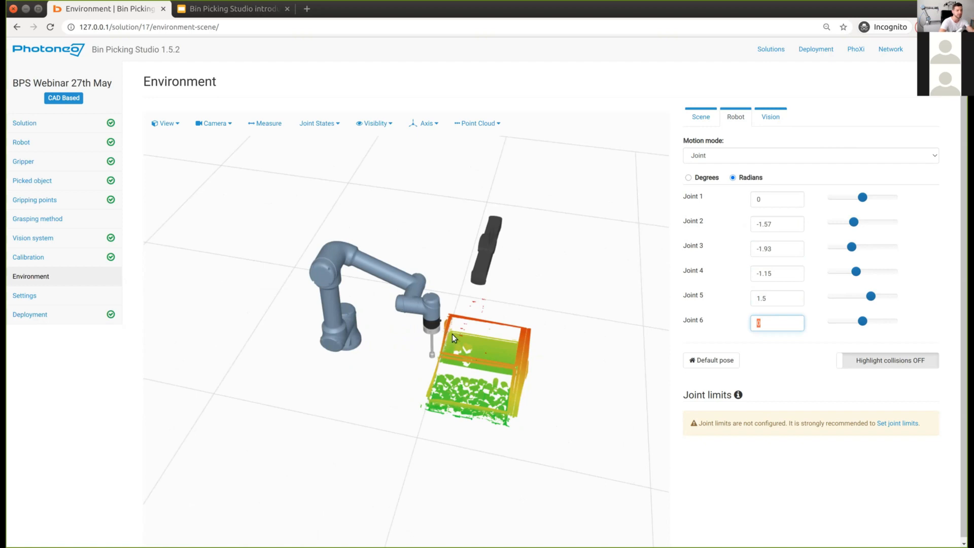
pyautogui.click(703, 118)
# Step: Upload Demo cell.stl as an Environment-type scene object named 'robotic cell'
pyautogui.click(715, 144)
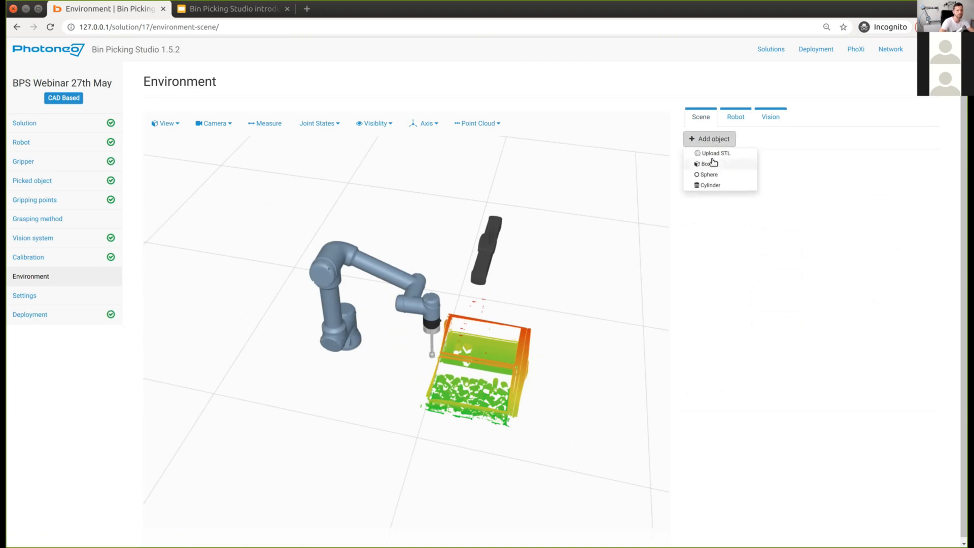
pyautogui.hotkey('ctrl', '+')
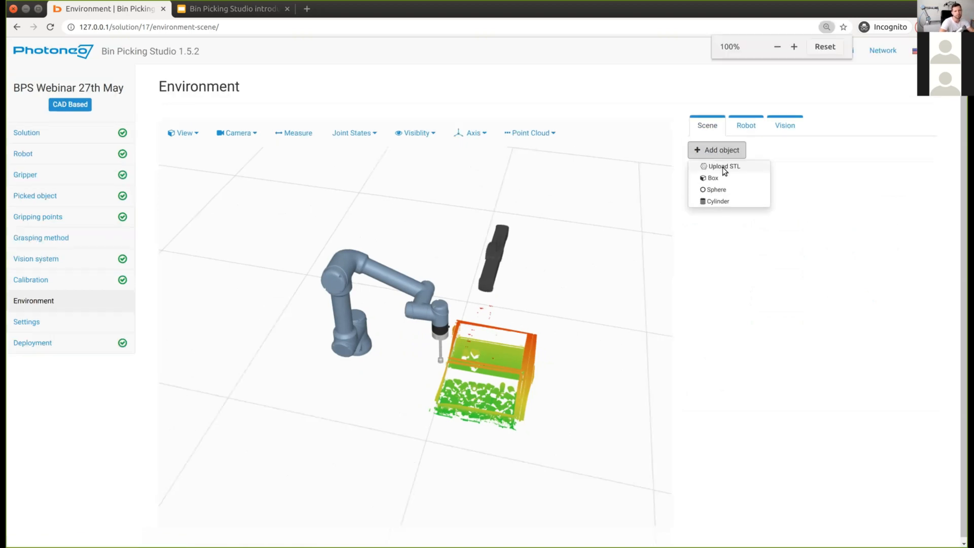
pyautogui.click(722, 166)
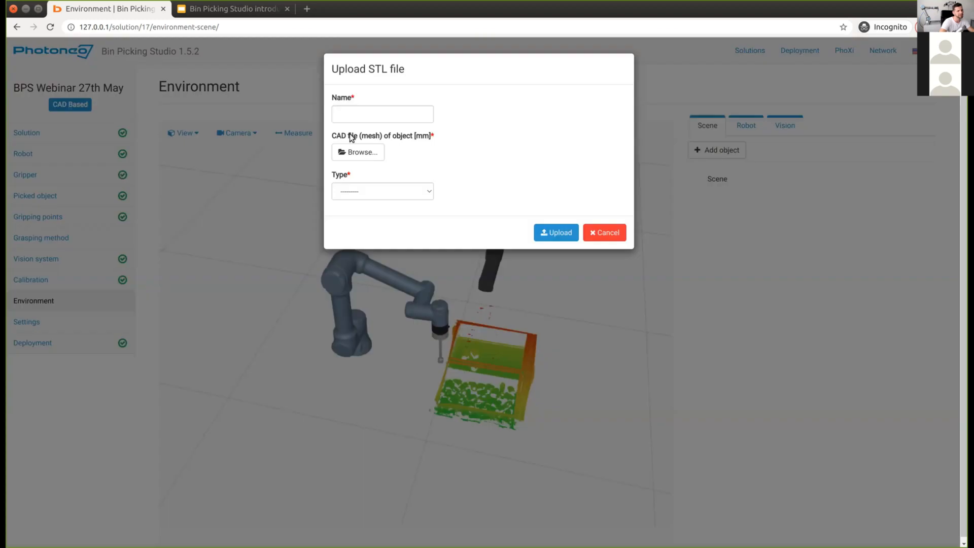
pyautogui.click(356, 156)
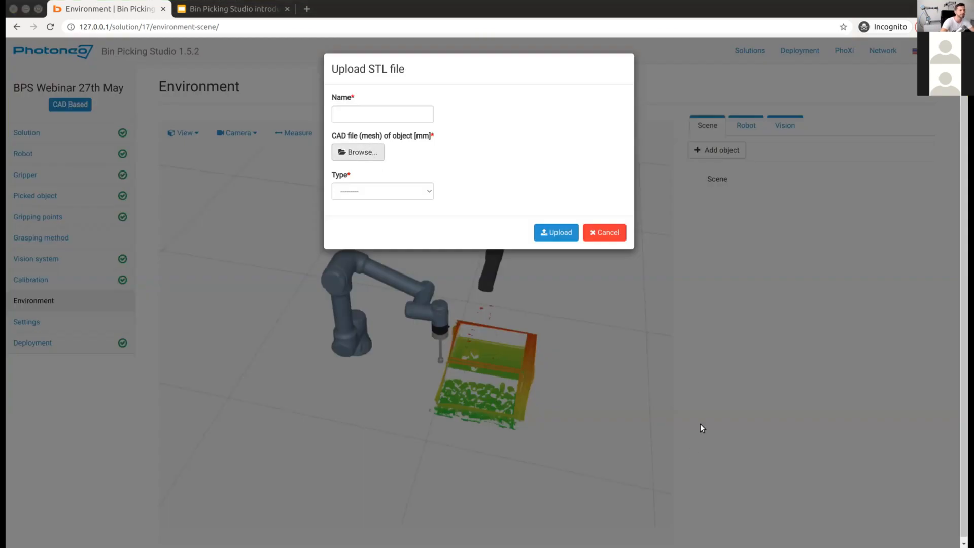
pyautogui.click(387, 110)
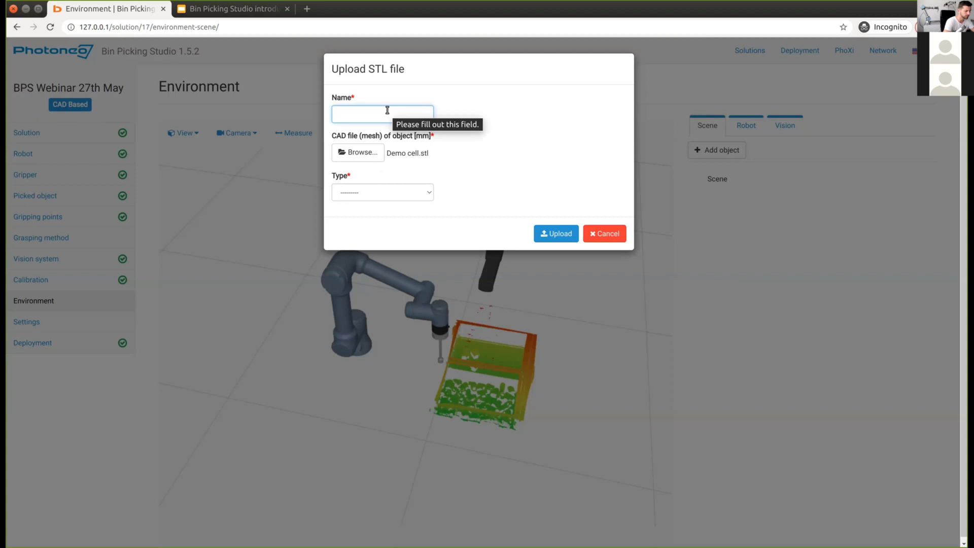
pyautogui.write('robotic cell')
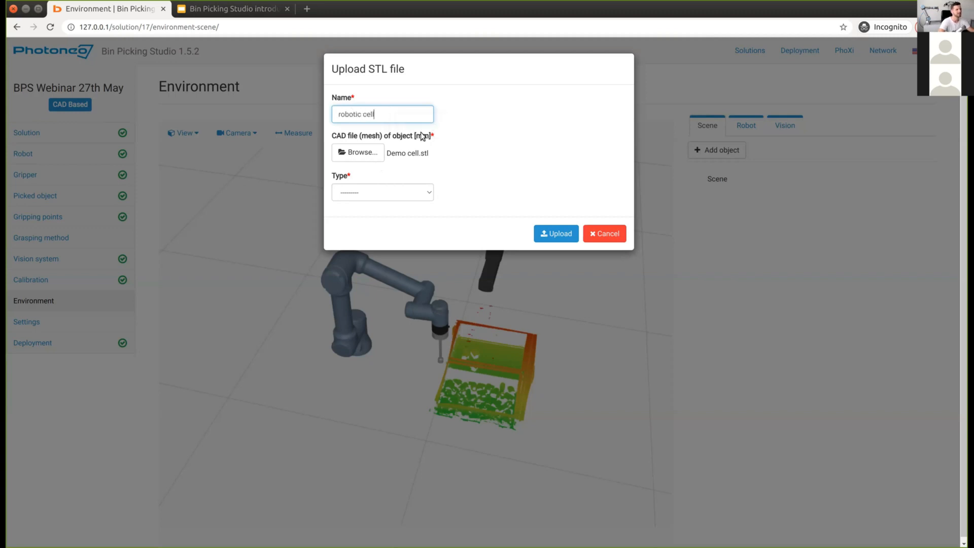
pyautogui.click(412, 193)
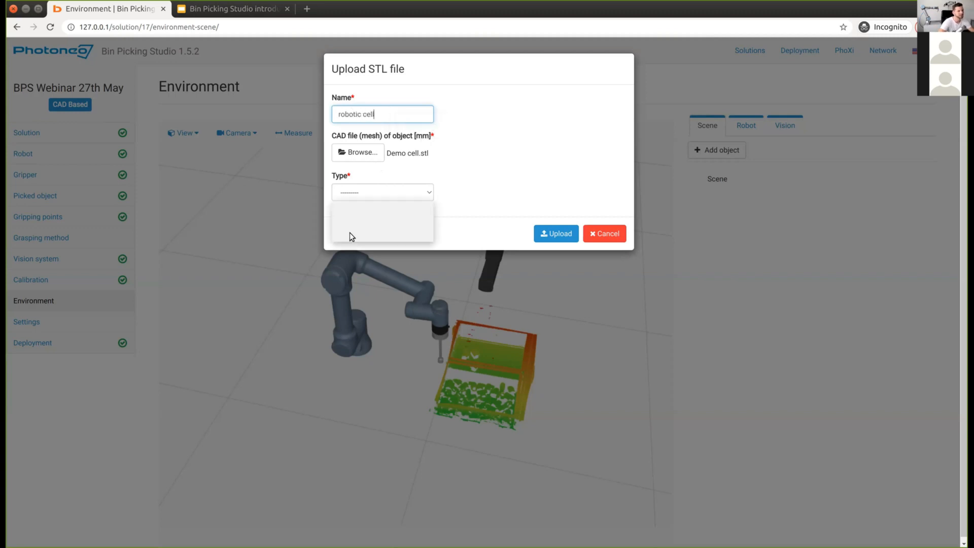
pyautogui.click(634, 224)
pyautogui.press('Down')
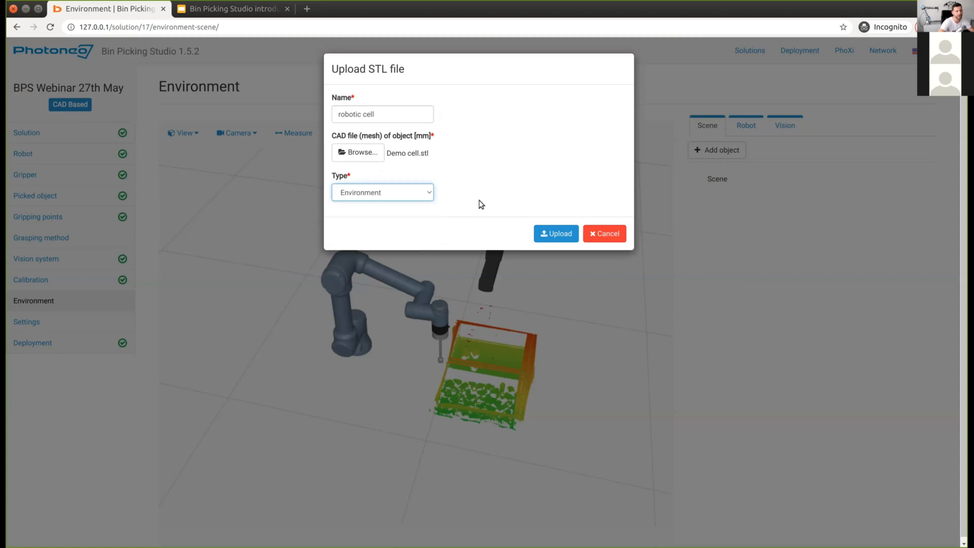
pyautogui.click(567, 231)
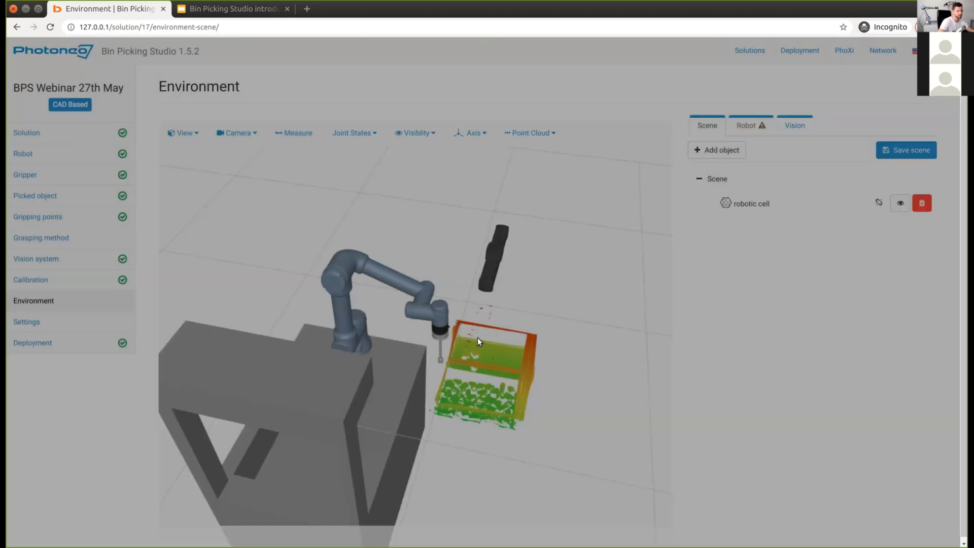
# Step: Select the robotic cell and set its Z rotation to 90°
pyautogui.moveTo(427, 361); pyautogui.dragTo(446, 311)
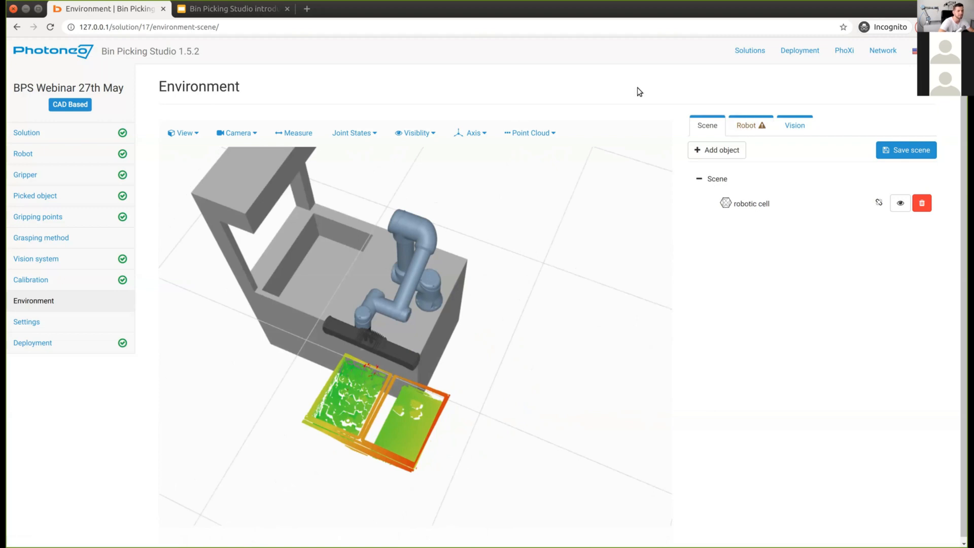
pyautogui.scroll(-1, 699, 228)
pyautogui.scroll(-1, 521, 424)
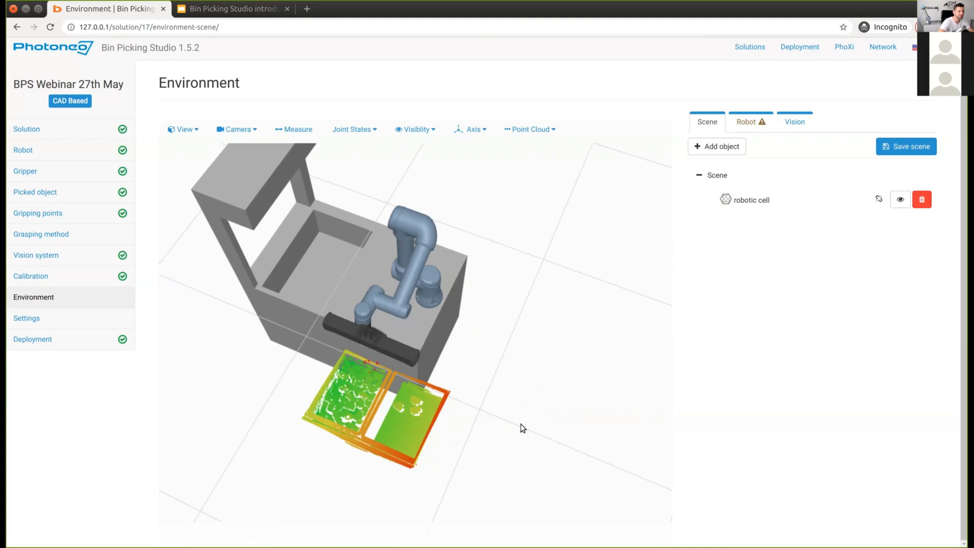
pyautogui.click(759, 196)
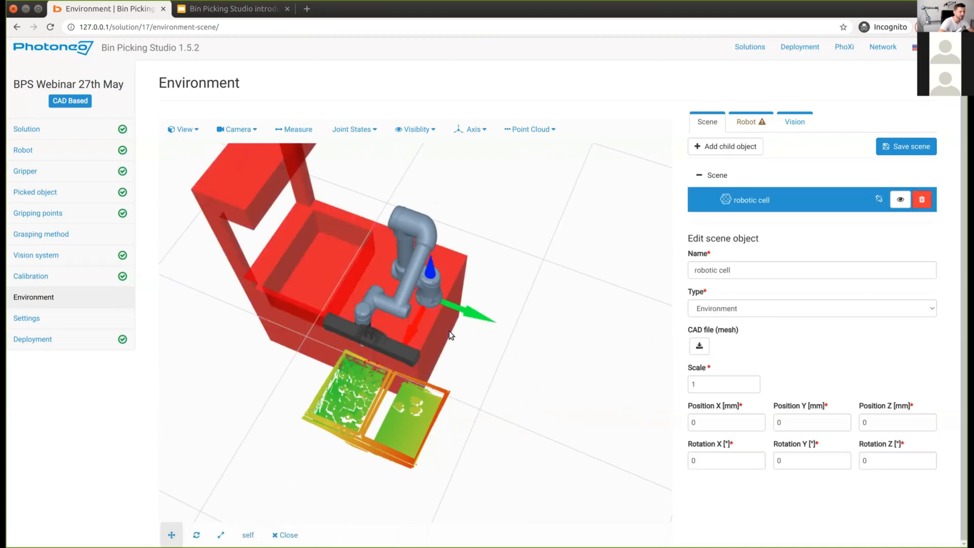
pyautogui.click(195, 535)
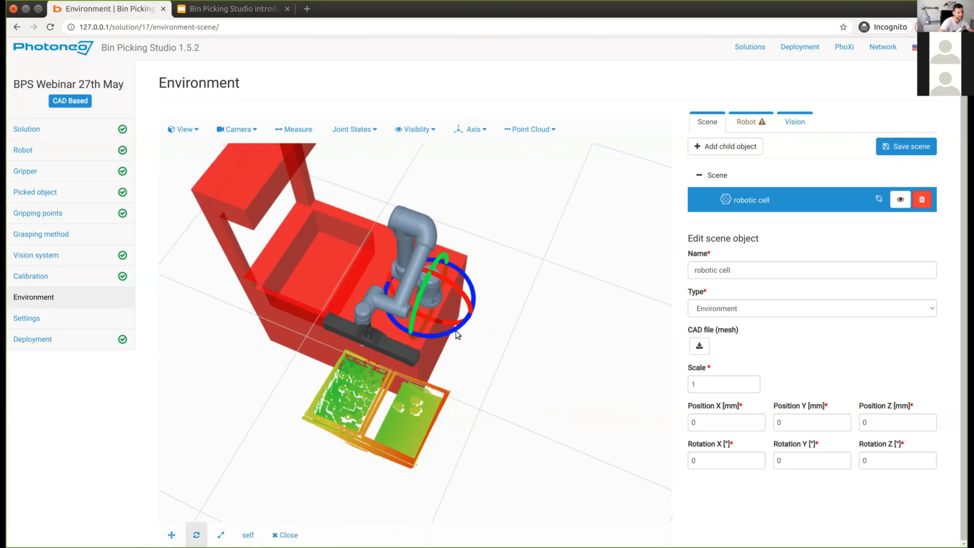
pyautogui.moveTo(456, 330); pyautogui.dragTo(495, 300)
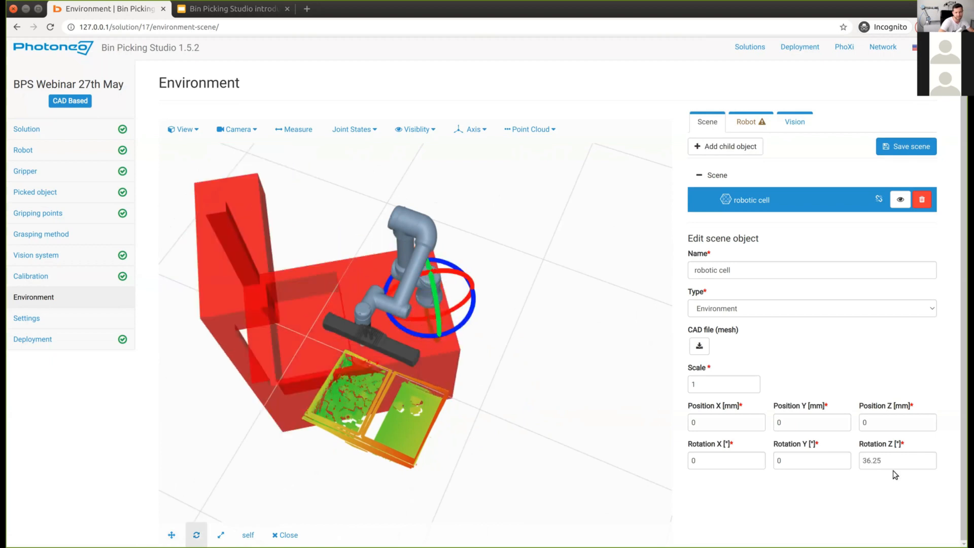
pyautogui.click(898, 461)
pyautogui.press('Up')
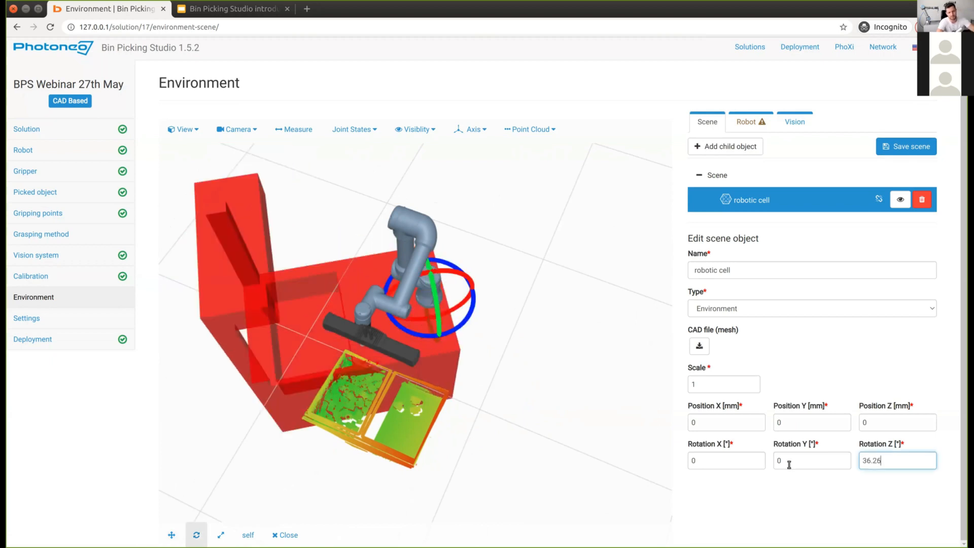
pyautogui.hotkey('ctrl', 'a')
pyautogui.write('90')
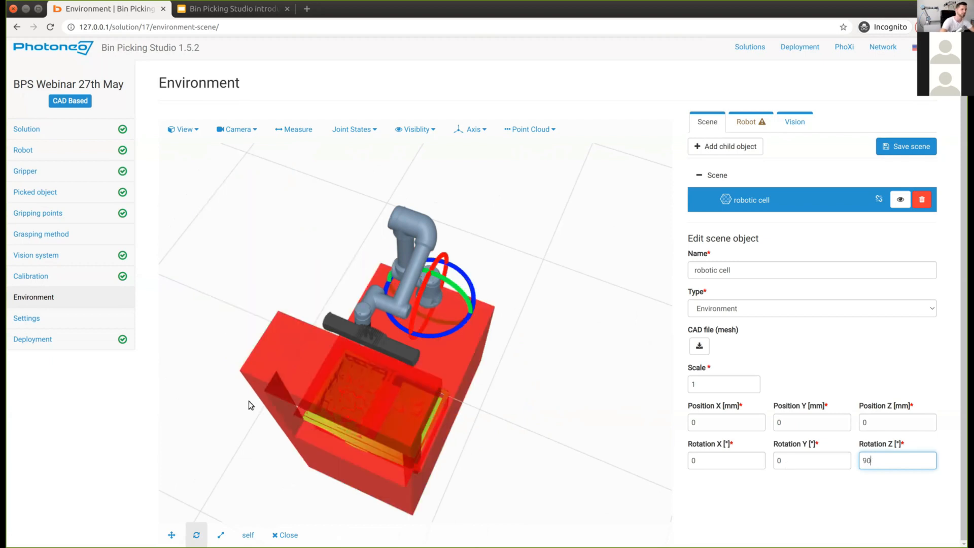
# Step: Check the cell's alignment around the robot base and set its X rotation to -1°
pyautogui.moveTo(412, 321); pyautogui.dragTo(369, 273)
pyautogui.moveTo(339, 339); pyautogui.dragTo(339, 333)
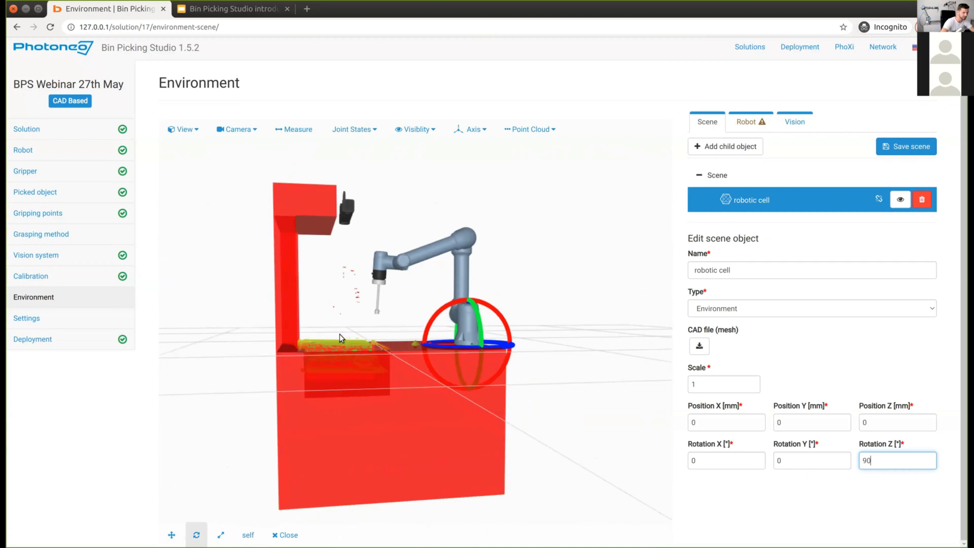
pyautogui.scroll(3, 343, 333)
pyautogui.scroll(3, 343, 332)
pyautogui.moveTo(458, 353); pyautogui.dragTo(501, 318)
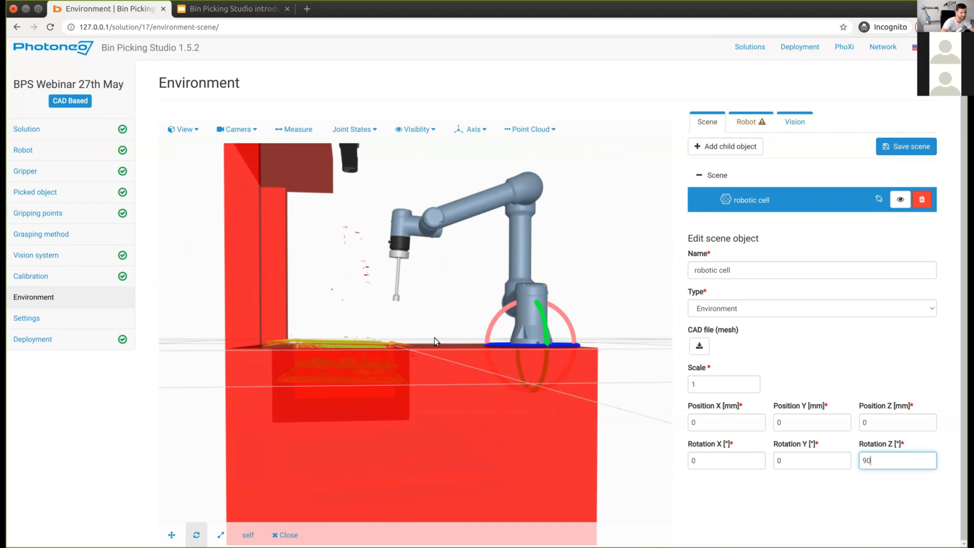
pyautogui.moveTo(434, 337); pyautogui.dragTo(437, 340)
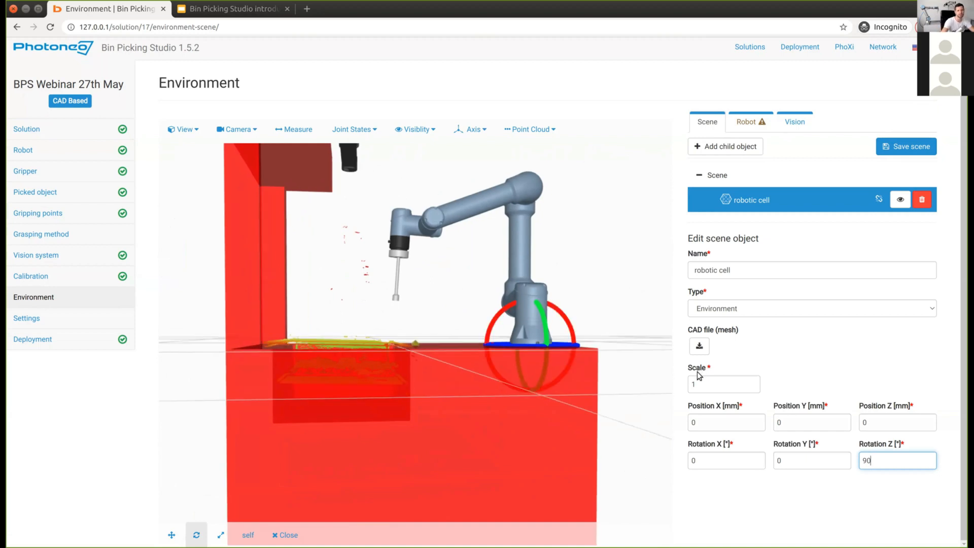
pyautogui.hotkey('shift', 'Tab')
pyautogui.hotkey('shift', 'Tab')
pyautogui.press('BackSpace')
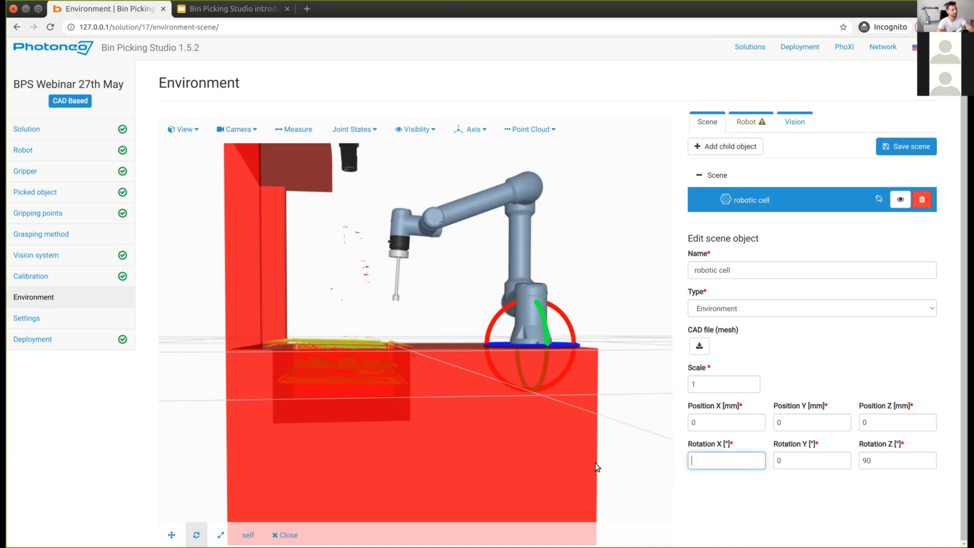
pyautogui.write('-1')
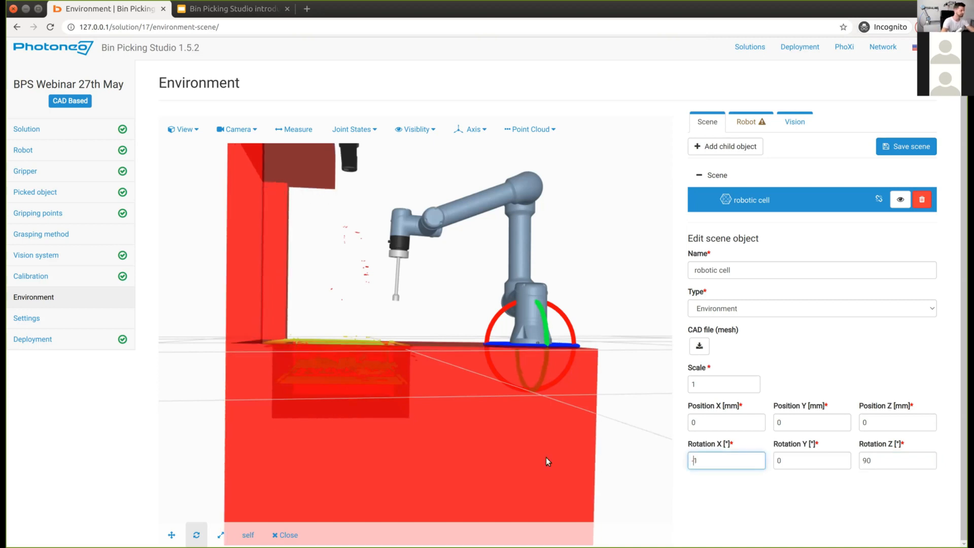
# Step: Colour the point cloud black and save the scene
pyautogui.moveTo(364, 376); pyautogui.dragTo(427, 208)
pyautogui.click(530, 129)
pyautogui.click(565, 260)
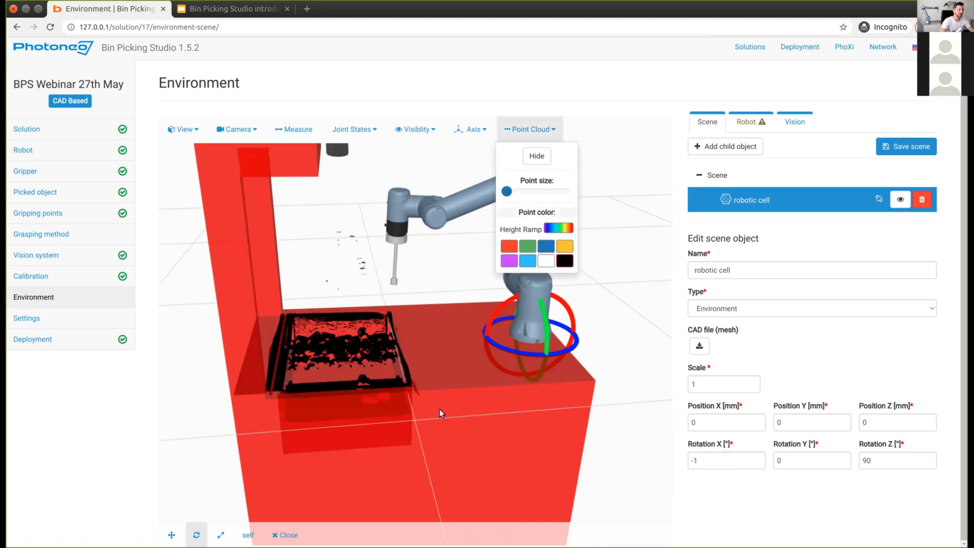
pyautogui.moveTo(389, 480); pyautogui.dragTo(391, 351)
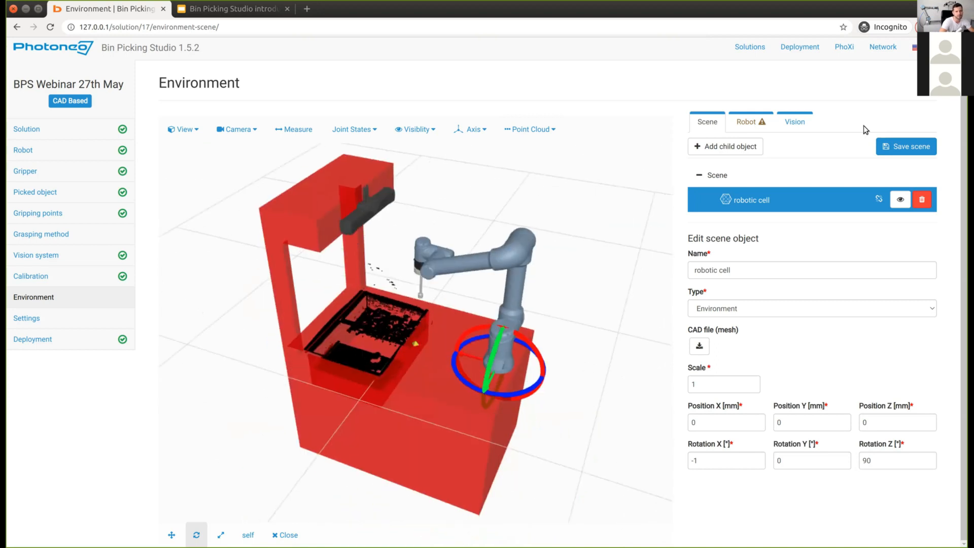
pyautogui.click(896, 146)
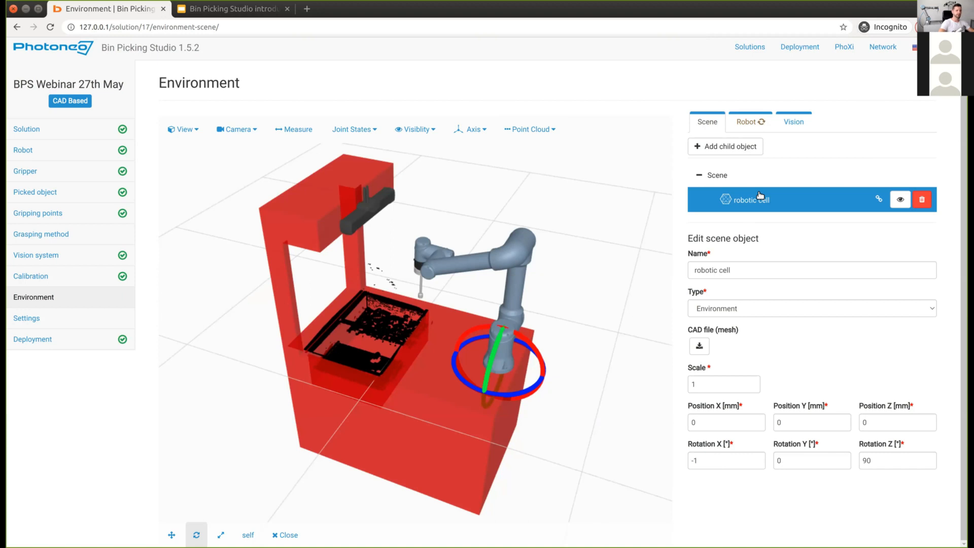
pyautogui.click(721, 148)
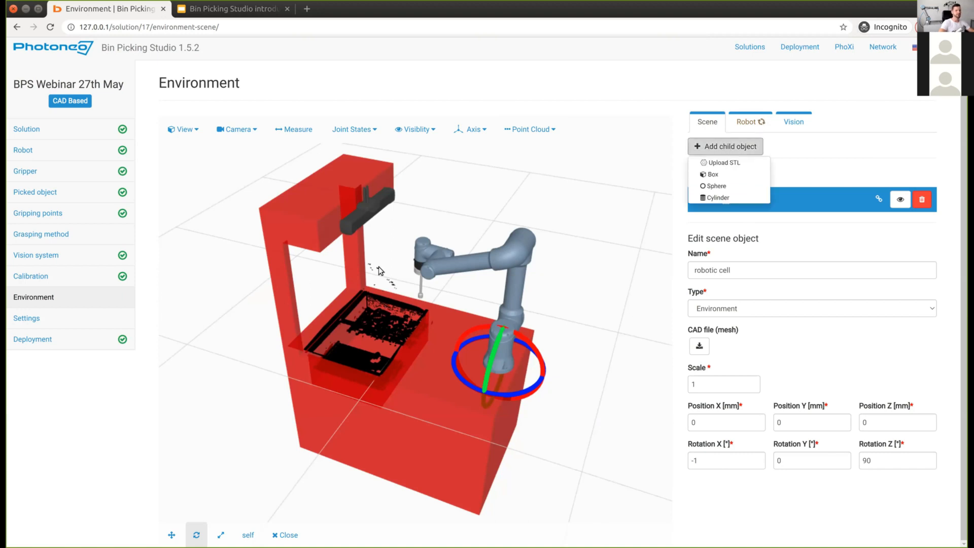
# Step: Add the KLT1 bin mesh as a Bin-type child named BinL and save the scene
pyautogui.click(720, 163)
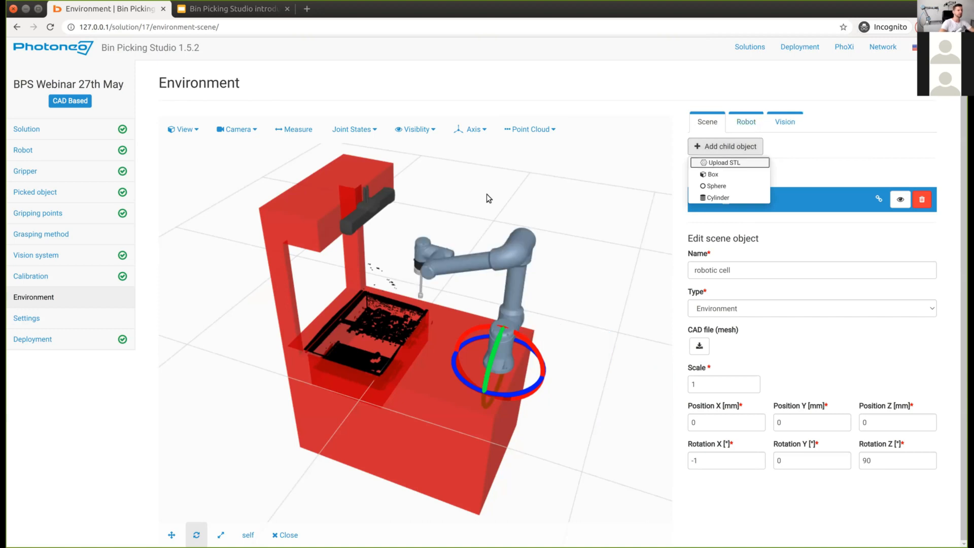
pyautogui.click(376, 155)
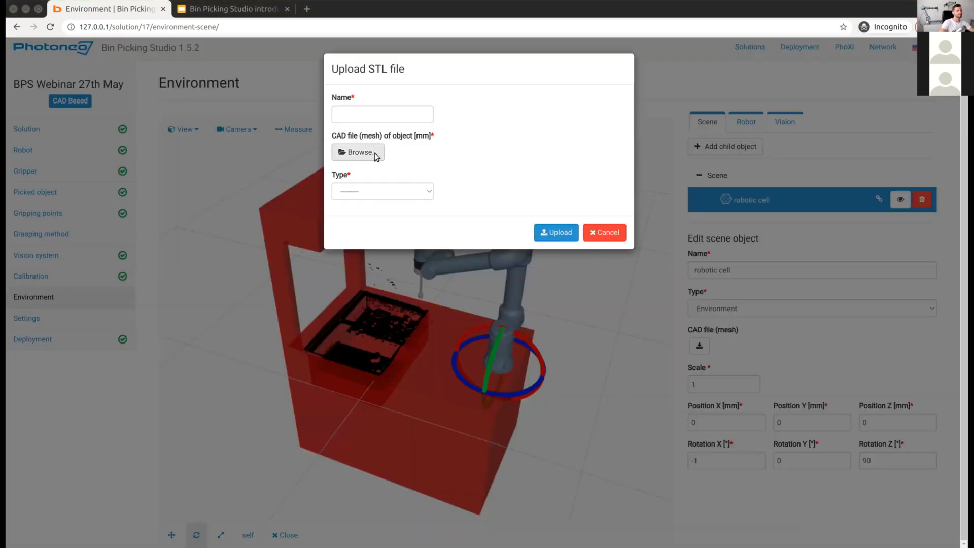
pyautogui.click(395, 109)
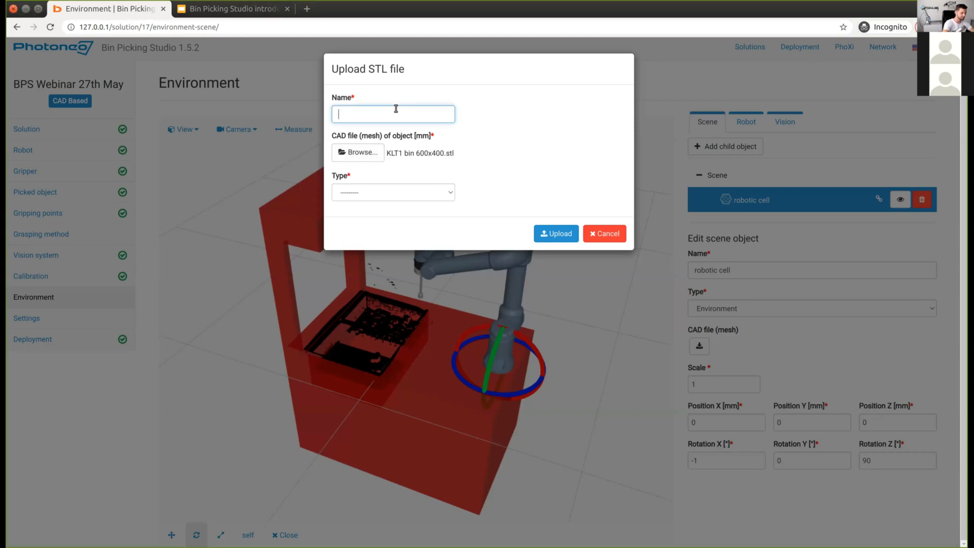
pyautogui.write('BINL')
pyautogui.press('Left')
pyautogui.press('BackSpace')
pyautogui.press('BackSpace')
pyautogui.write('in')
pyautogui.click(418, 194)
pyautogui.click(401, 191)
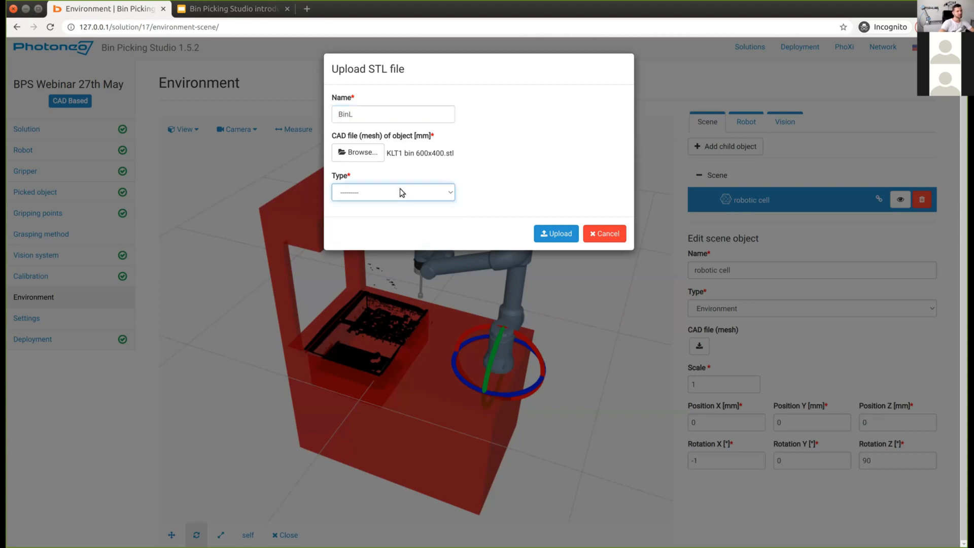
pyautogui.click(364, 212)
pyautogui.click(560, 234)
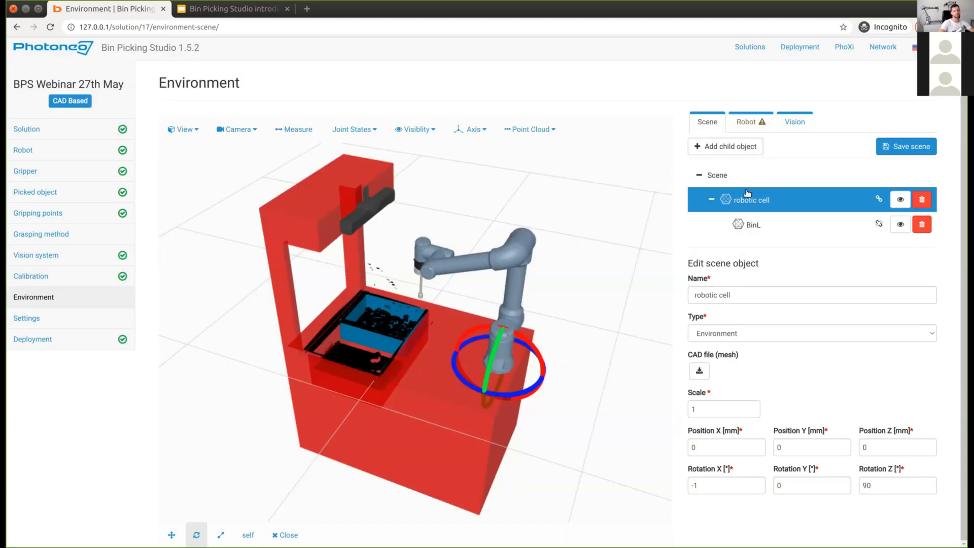
pyautogui.click(905, 146)
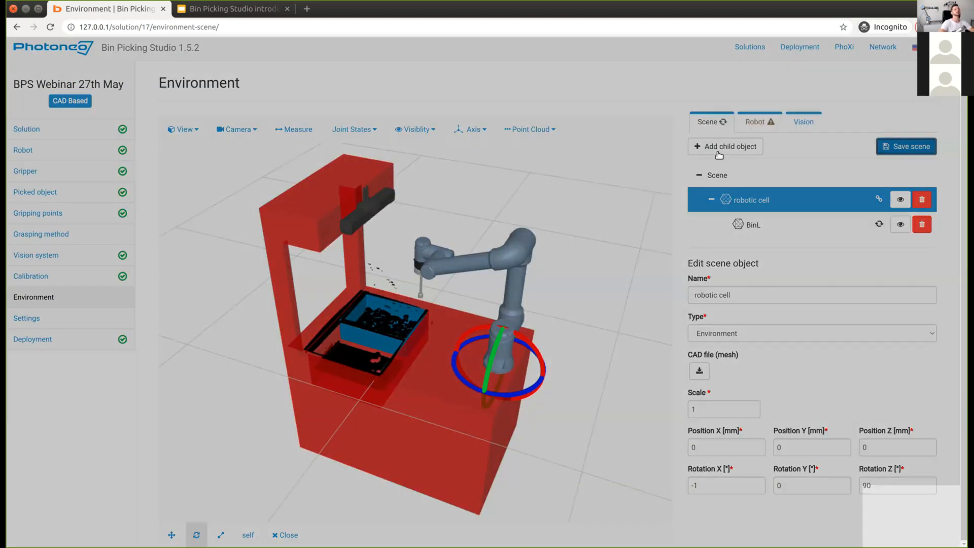
# Step: Add the KLT2 bin 600x400.stl mesh as a Bin-type child named BinR
pyautogui.click(718, 151)
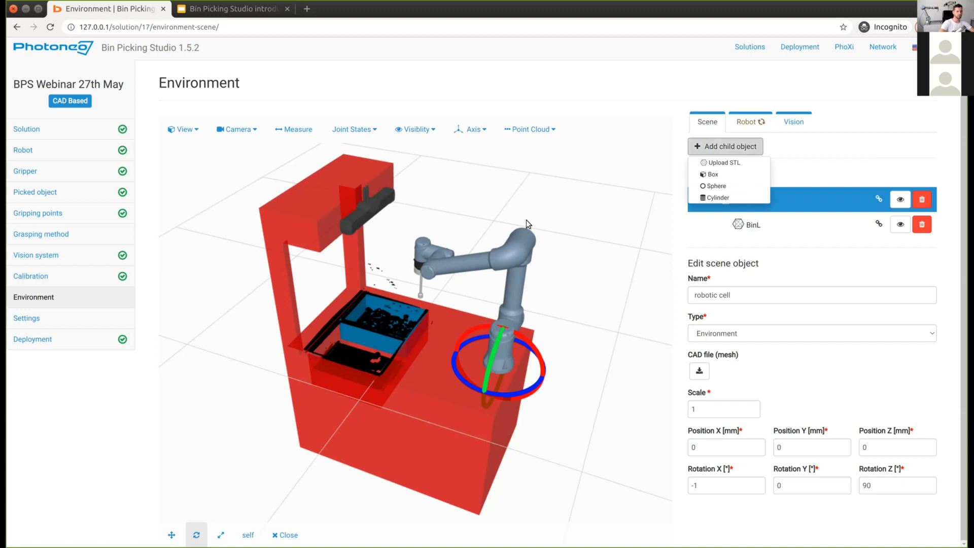
pyautogui.click(721, 164)
pyautogui.click(372, 154)
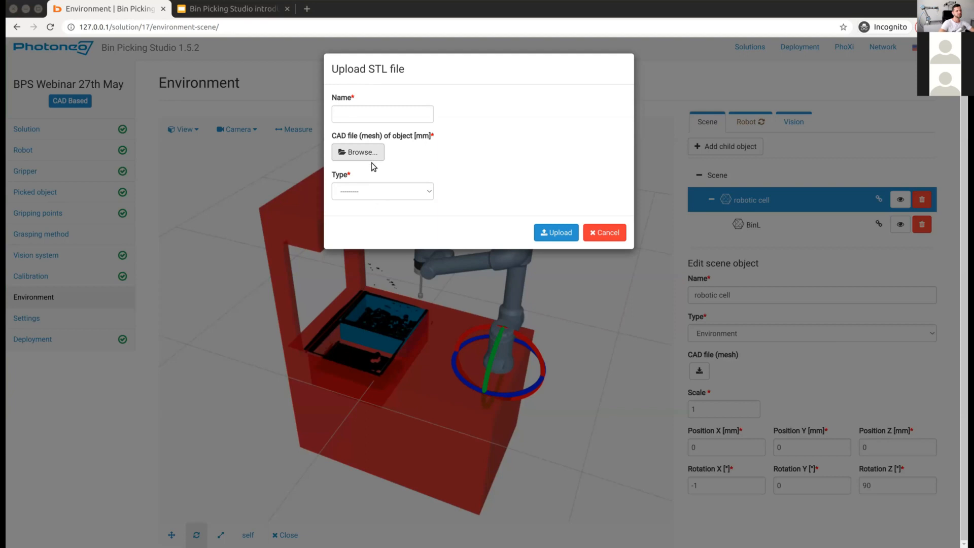
pyautogui.click(378, 114)
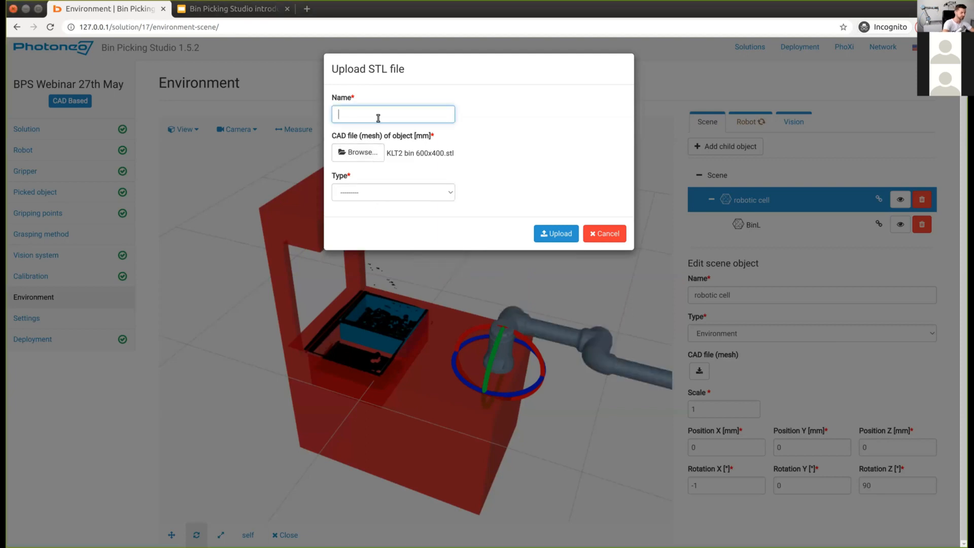
pyautogui.write('BinR')
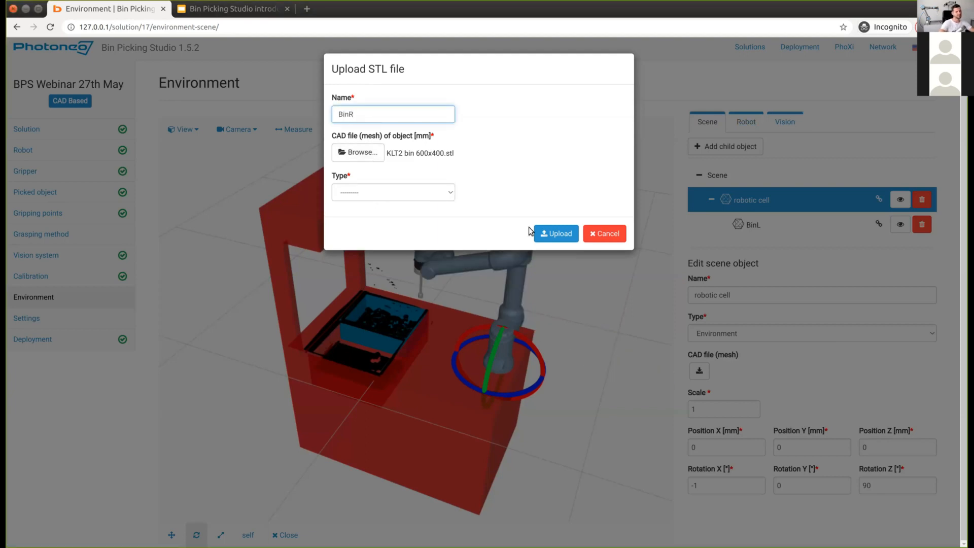
pyautogui.click(376, 194)
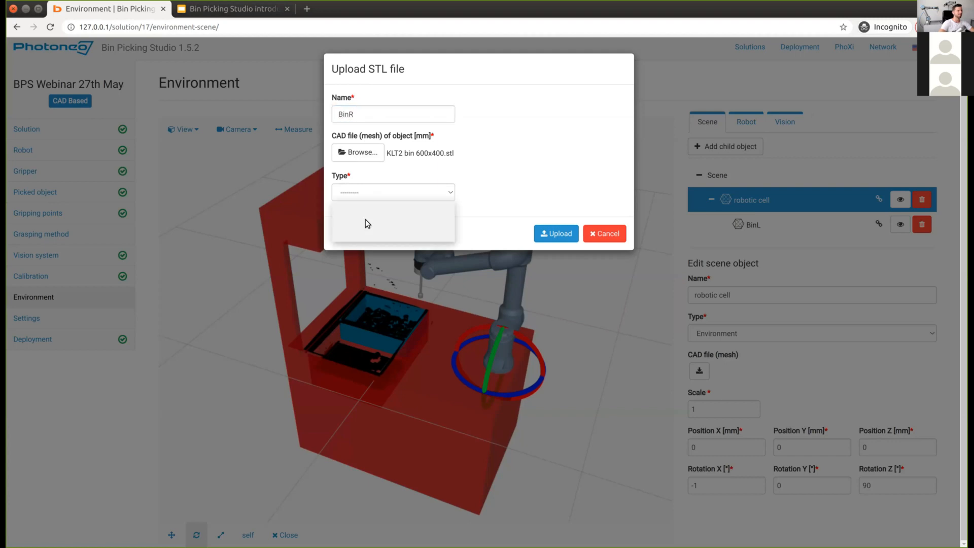
pyautogui.click(444, 216)
pyautogui.click(568, 236)
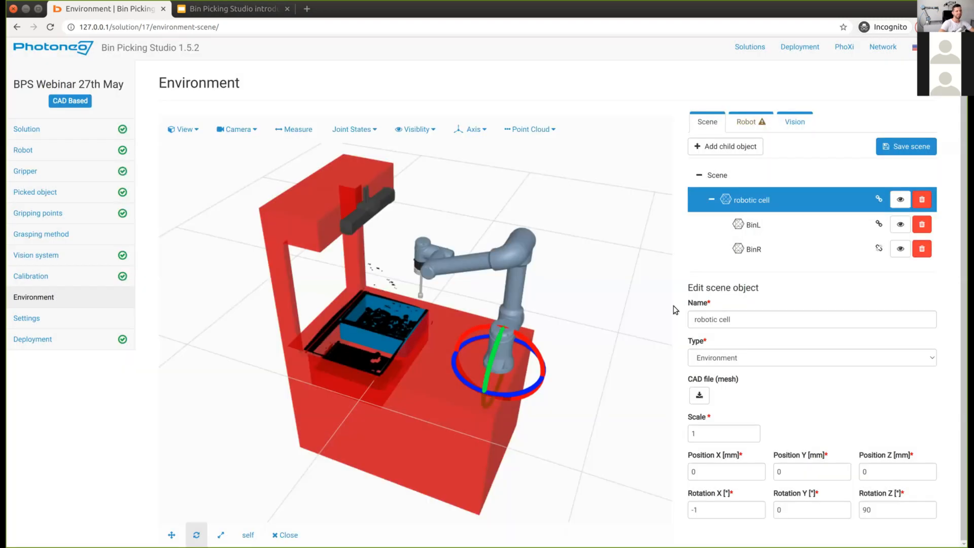
pyautogui.moveTo(606, 379); pyautogui.dragTo(660, 285)
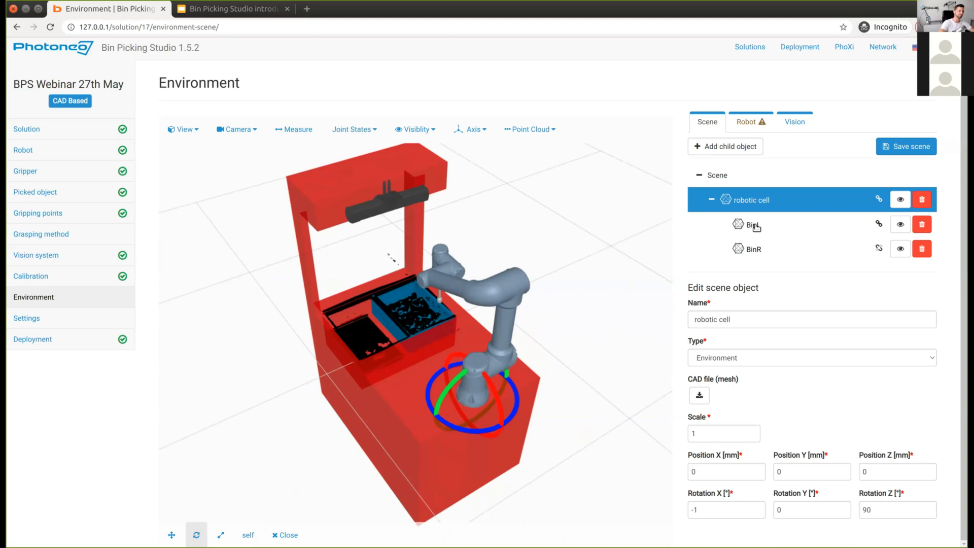
pyautogui.click(754, 226)
pyautogui.moveTo(413, 422); pyautogui.dragTo(371, 440)
pyautogui.scroll(5, 383, 321)
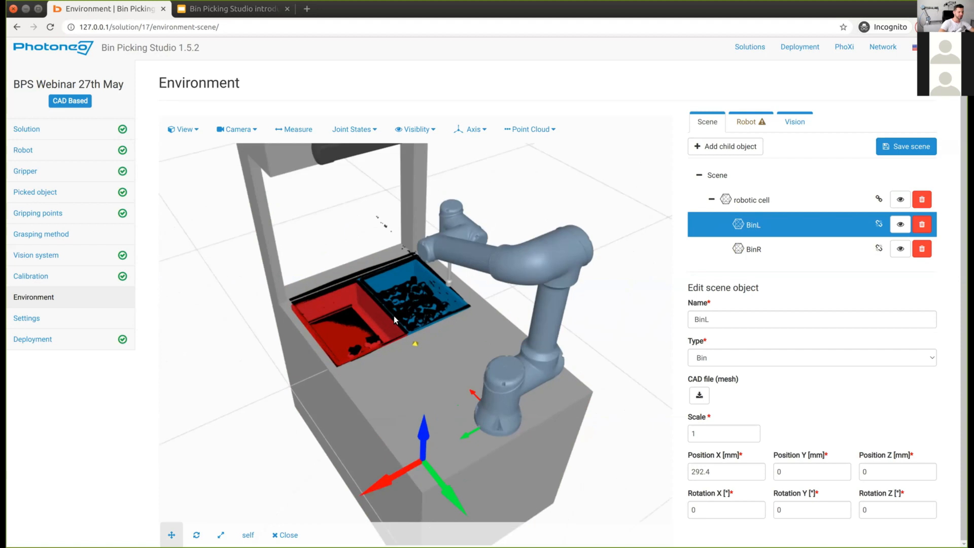
pyautogui.scroll(8, 447, 383)
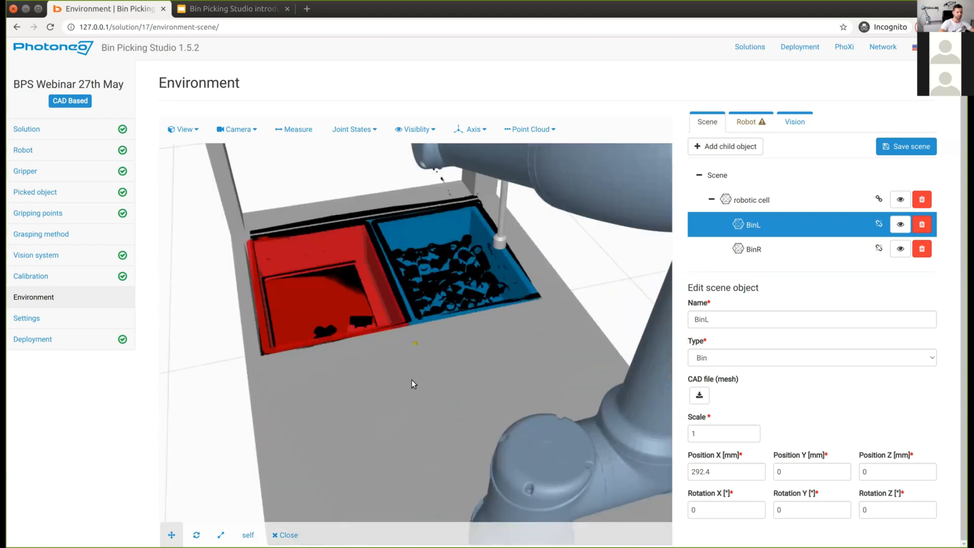
pyautogui.moveTo(347, 370); pyautogui.dragTo(405, 369)
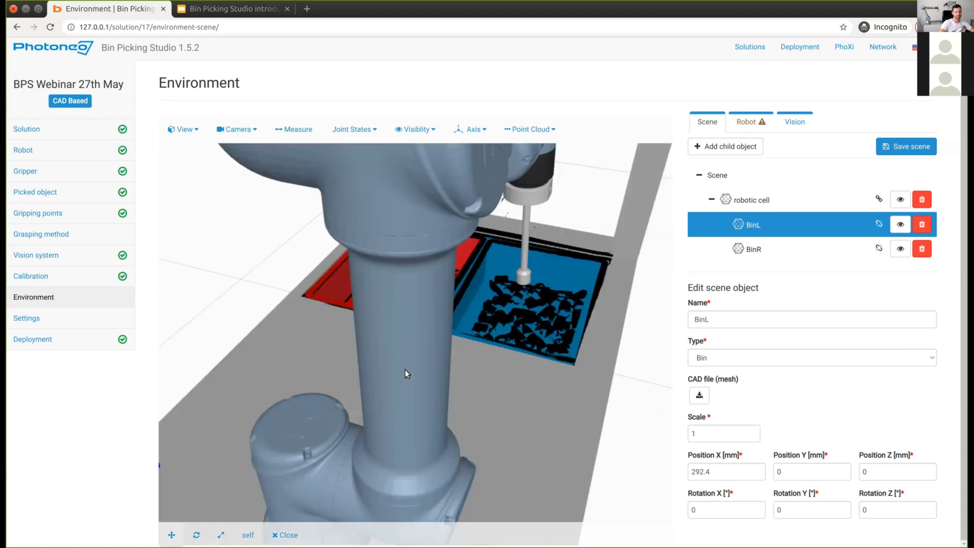
pyautogui.click(762, 250)
pyautogui.moveTo(588, 350); pyautogui.dragTo(323, 412)
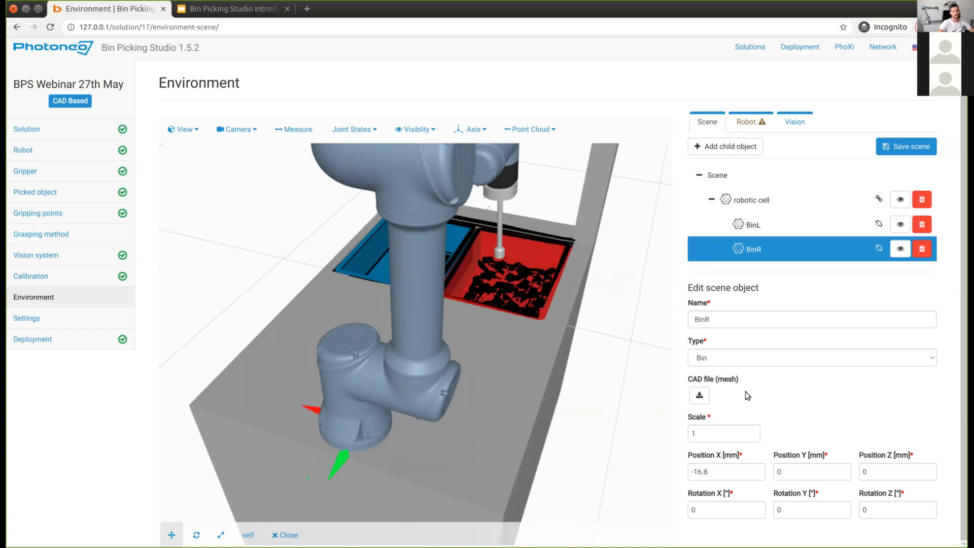
pyautogui.moveTo(507, 423); pyautogui.dragTo(412, 433)
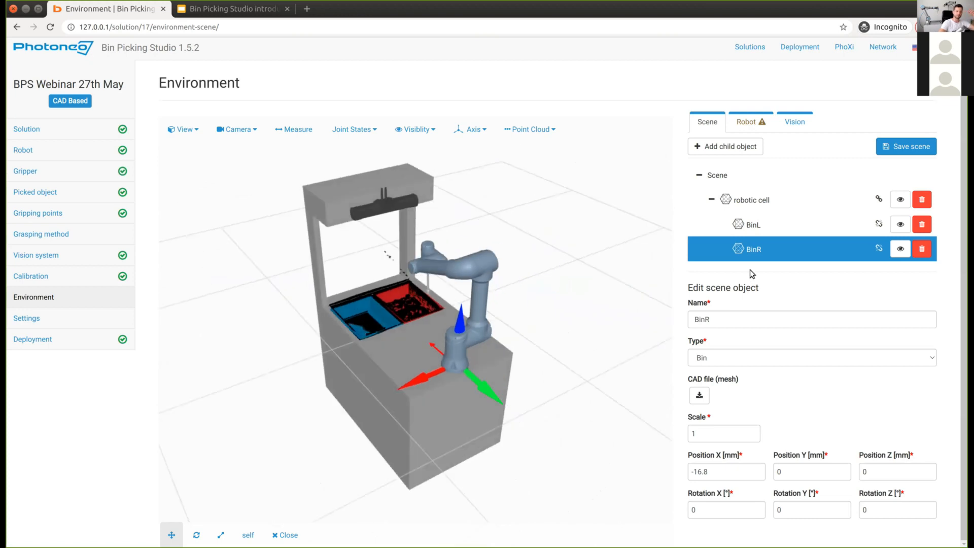
pyautogui.click(768, 201)
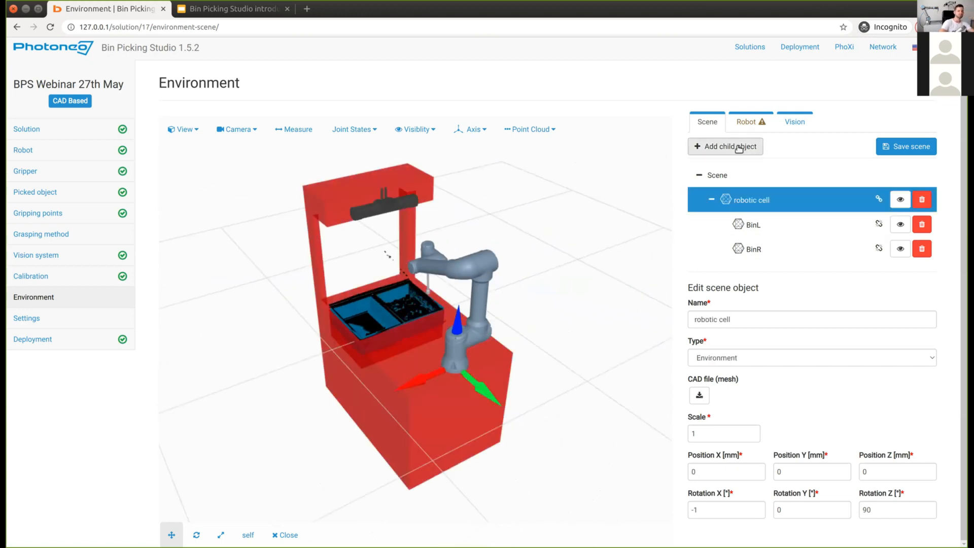
# Step: Add a box child object to the robotic cell and frame it for resizing
pyautogui.click(738, 147)
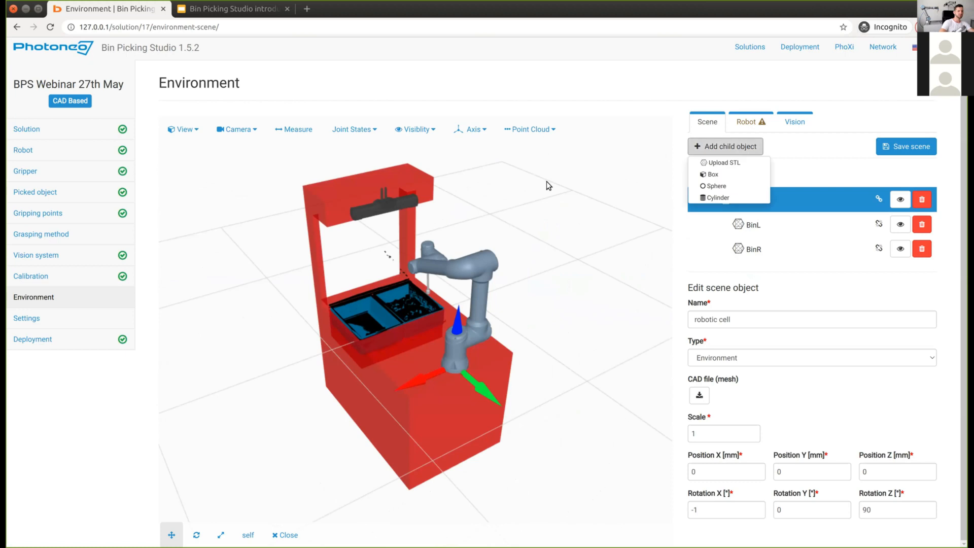
pyautogui.click(709, 174)
pyautogui.moveTo(588, 413); pyautogui.dragTo(410, 425)
pyautogui.scroll(-5, 410, 425)
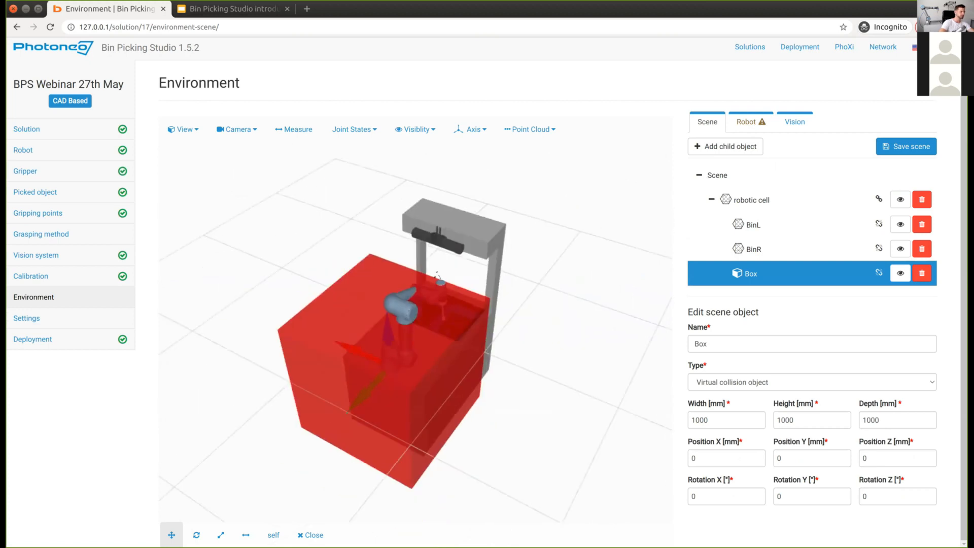
pyautogui.click(246, 535)
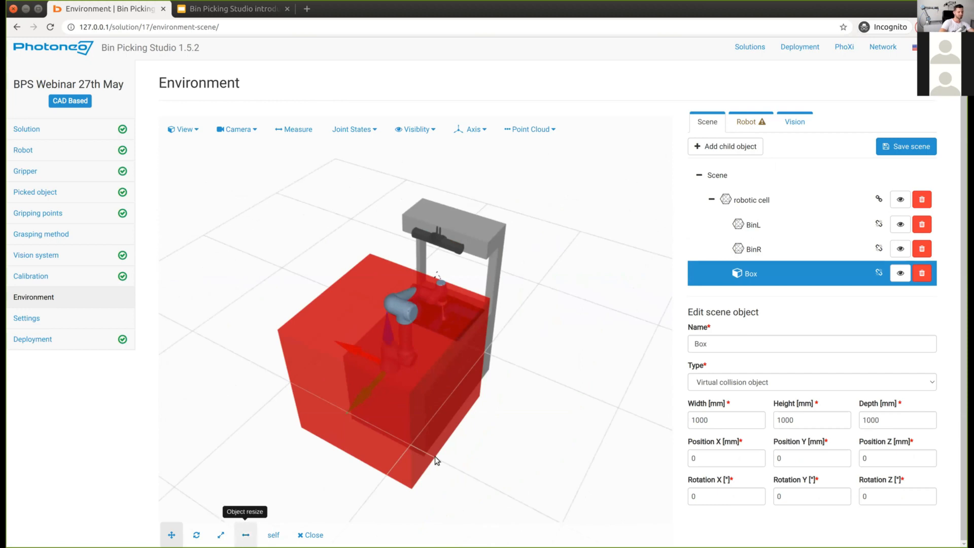
pyautogui.moveTo(437, 437); pyautogui.dragTo(546, 322)
# Step: Stretch the box into a tall wall 1895.9 mm wide, name it 'Wall behind', and save
pyautogui.moveTo(390, 257); pyautogui.dragTo(398, 185)
pyautogui.moveTo(385, 461); pyautogui.dragTo(346, 282)
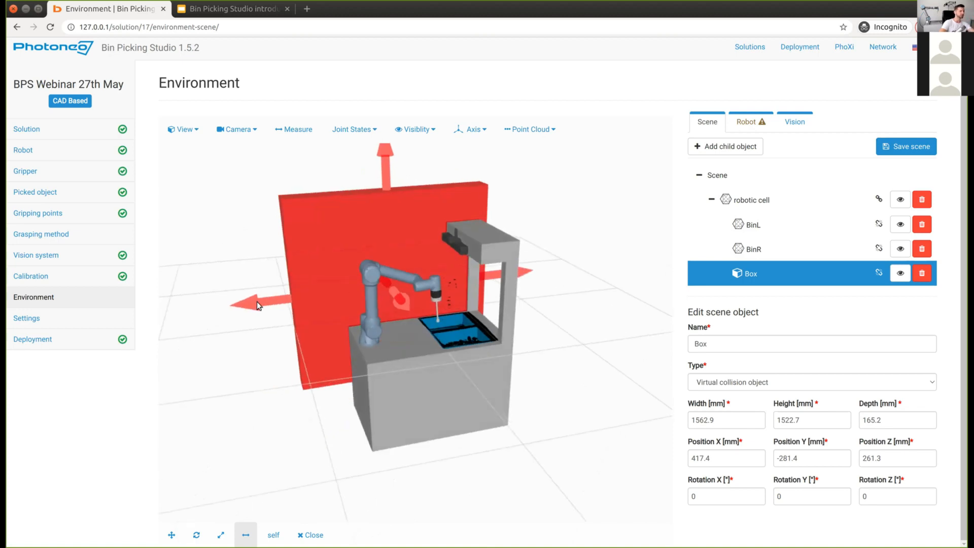
pyautogui.moveTo(262, 303); pyautogui.dragTo(213, 304)
pyautogui.moveTo(367, 164); pyautogui.dragTo(361, 154)
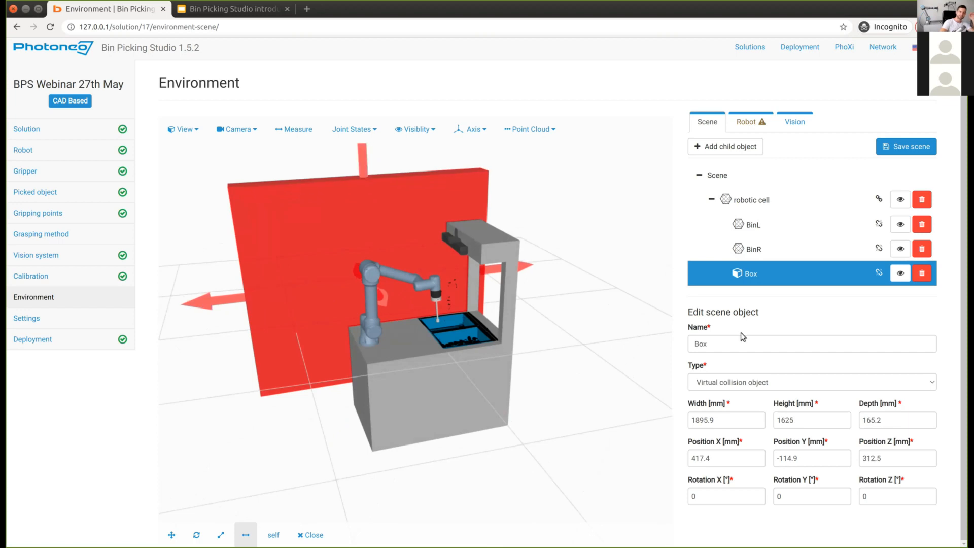
pyautogui.press('Tab')
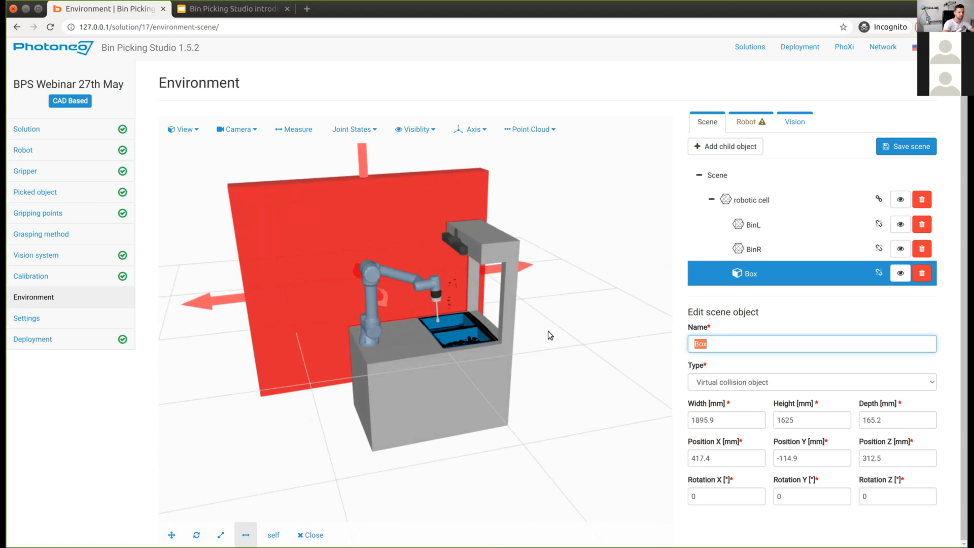
pyautogui.write('Wall behin')
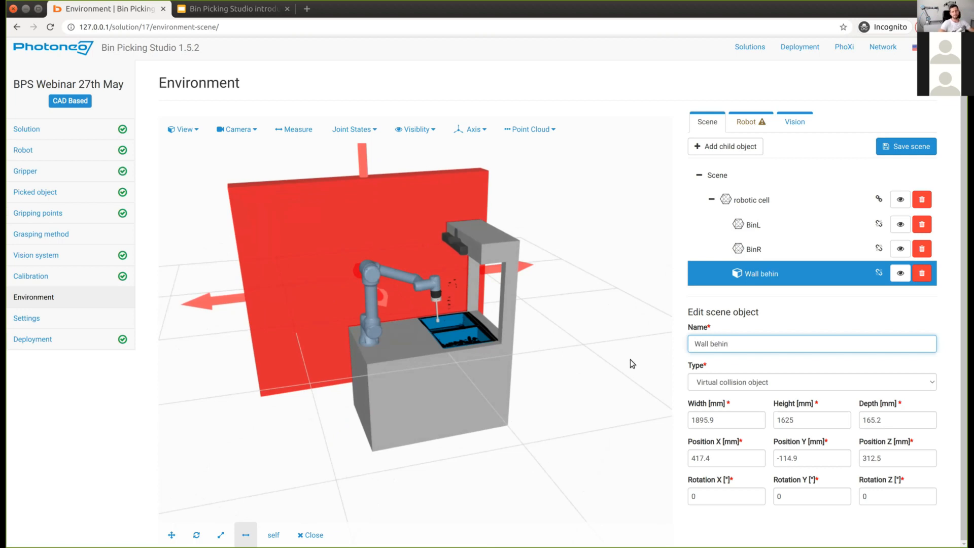
pyautogui.write('d')
pyautogui.click(914, 147)
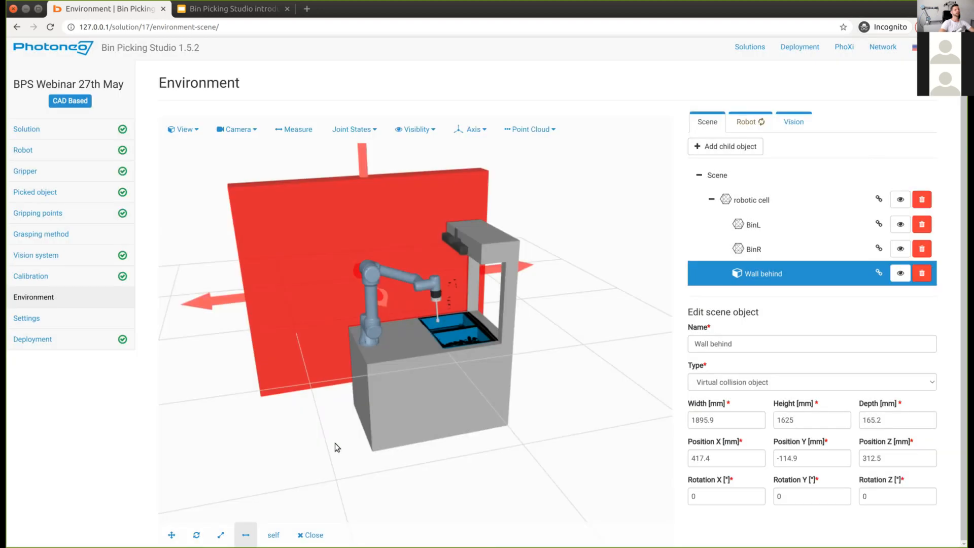
pyautogui.moveTo(351, 464); pyautogui.dragTo(330, 404)
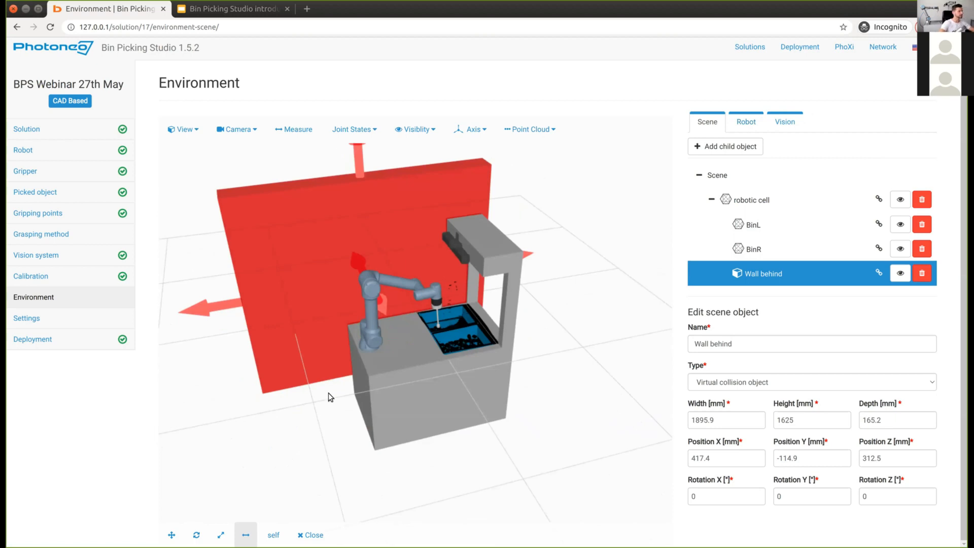
# Step: Deploy bin picking and confirm the warning so the server, scanner 1709004 and robot state server are ready
pyautogui.click(32, 340)
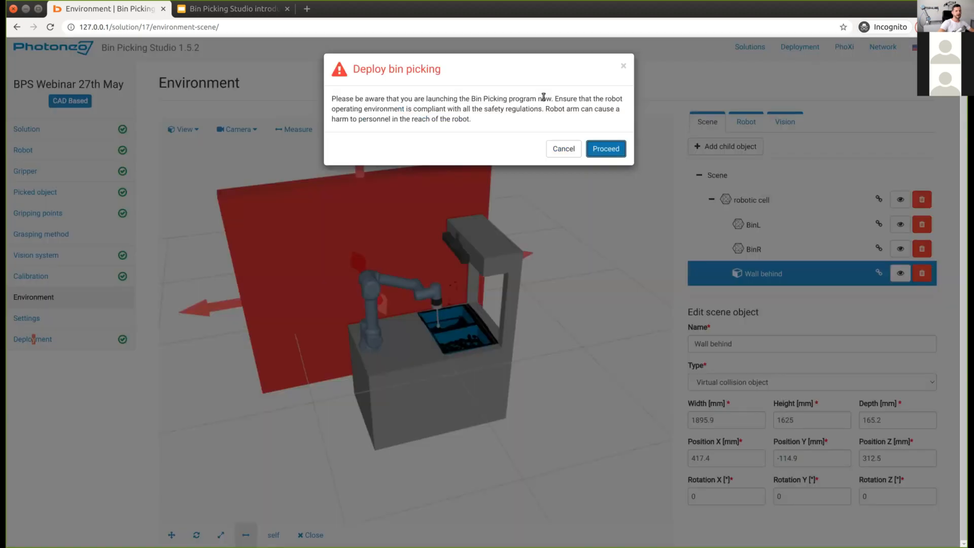
pyautogui.click(604, 150)
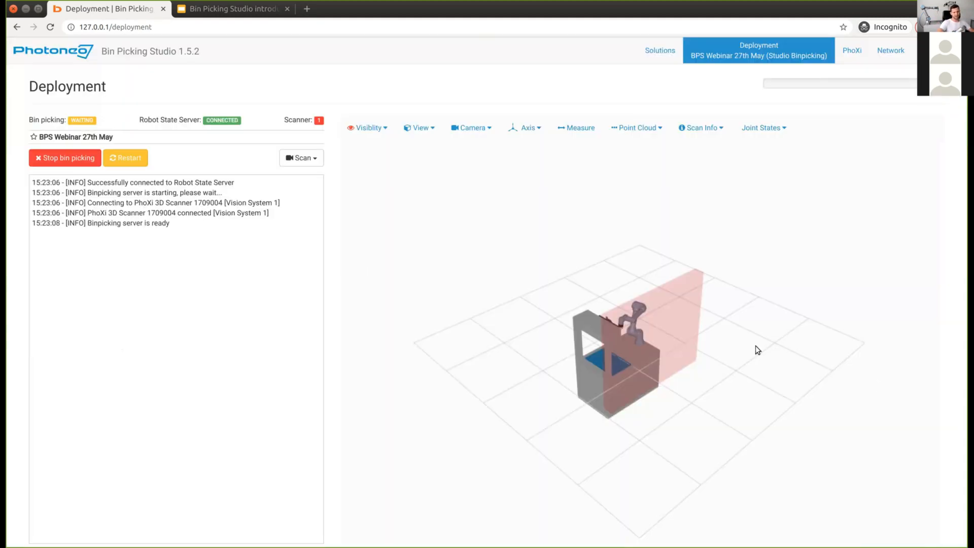
pyautogui.moveTo(874, 381); pyautogui.dragTo(756, 345)
pyautogui.scroll(4, 770, 204)
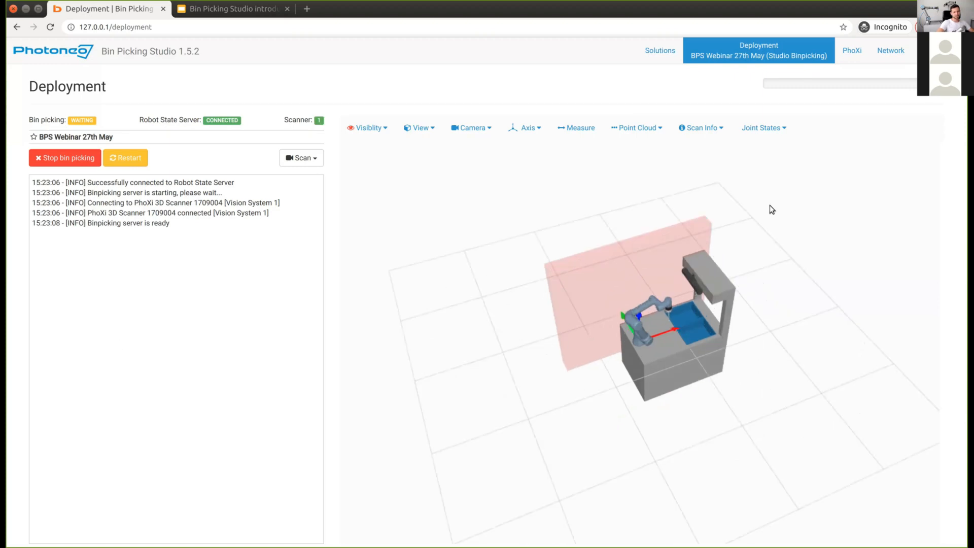
pyautogui.scroll(3, 750, 238)
pyautogui.scroll(2, 750, 238)
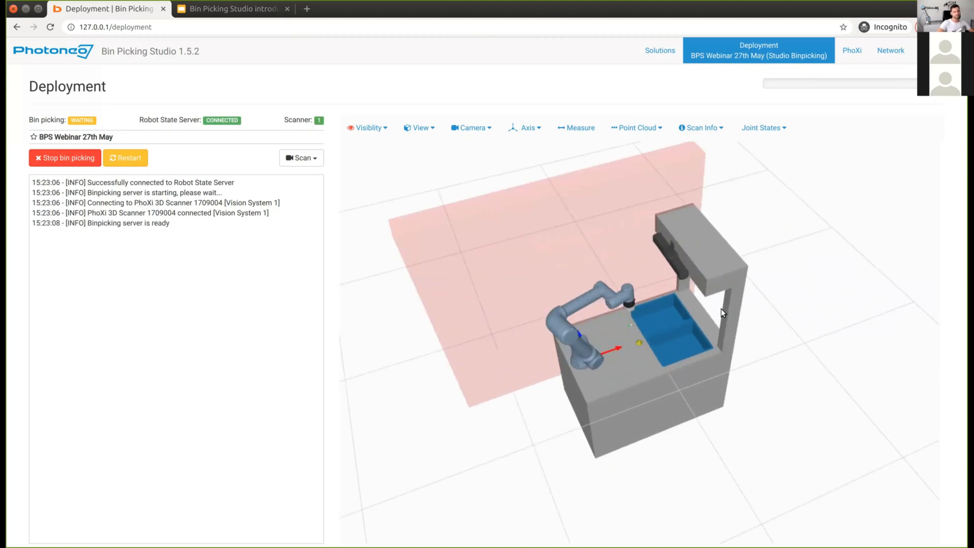
pyautogui.scroll(2, 721, 308)
pyautogui.scroll(1, 694, 316)
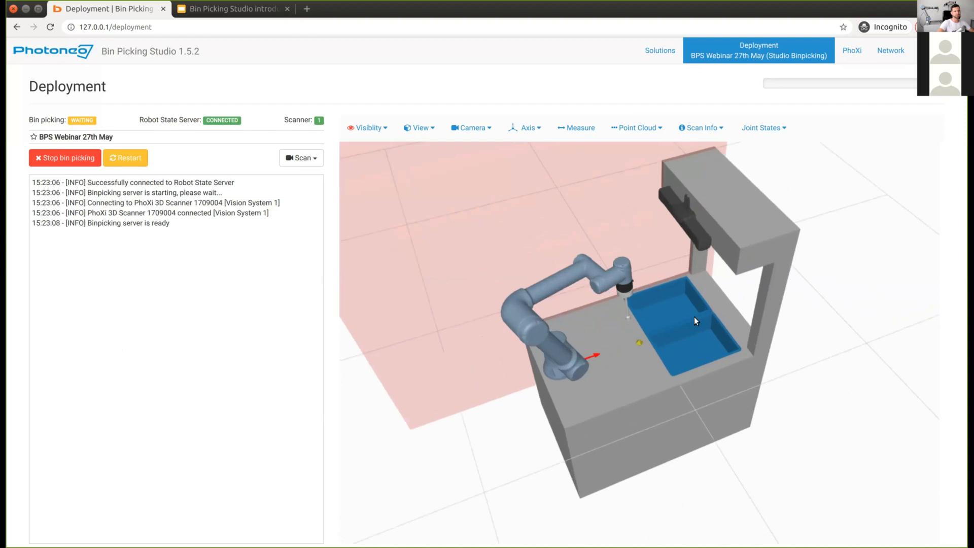
pyautogui.scroll(1, 695, 324)
pyautogui.scroll(1, 702, 325)
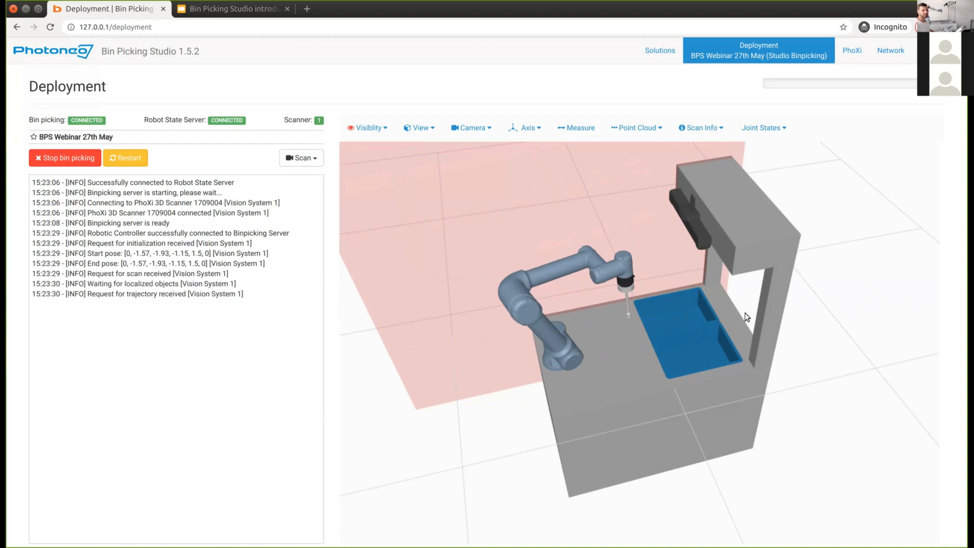
pyautogui.scroll(4, 745, 312)
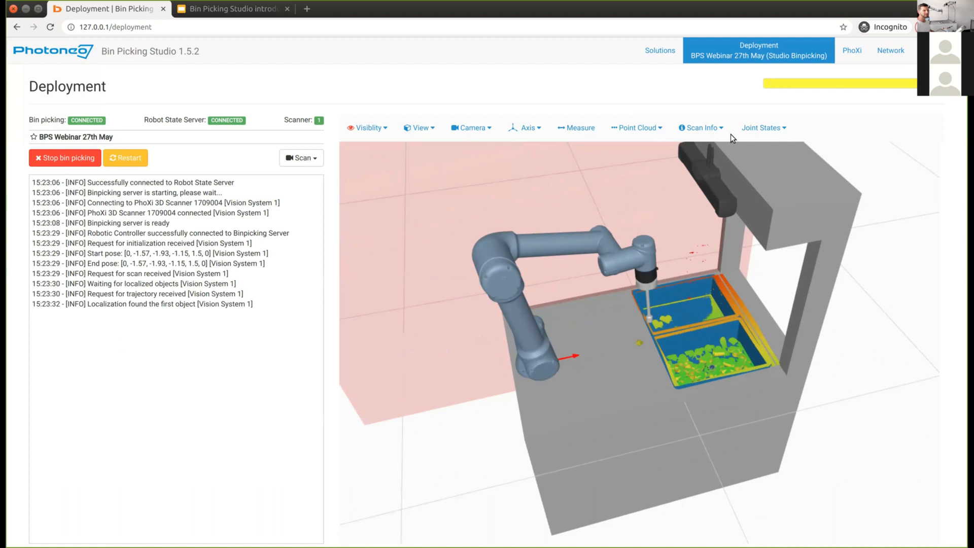
pyautogui.moveTo(730, 134); pyautogui.dragTo(662, 260, button='right')
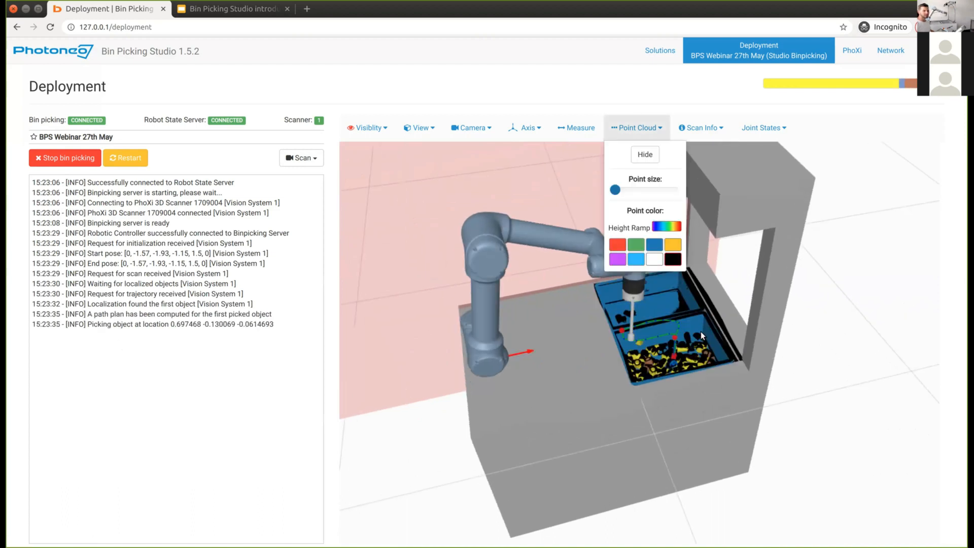
pyautogui.scroll(2, 701, 331)
pyautogui.scroll(2, 741, 341)
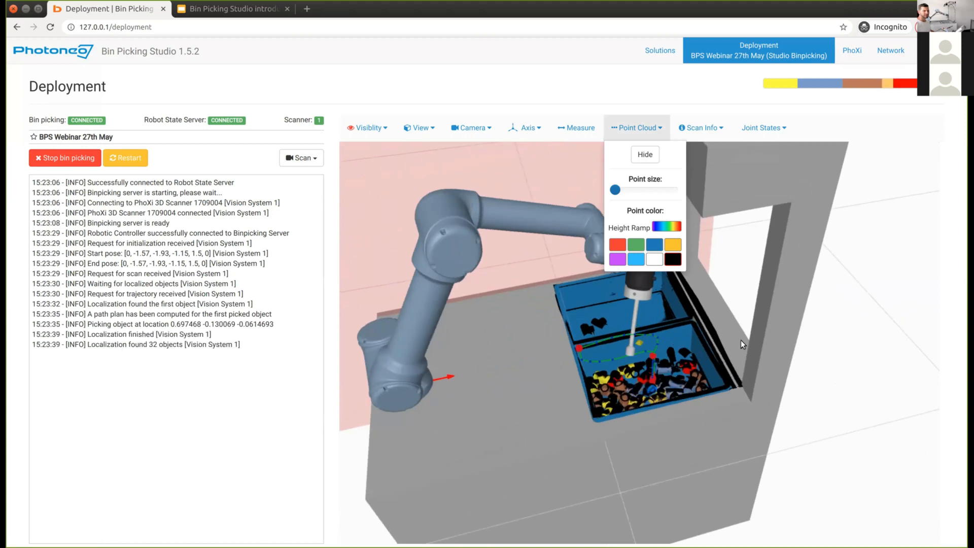
pyautogui.moveTo(741, 340); pyautogui.dragTo(743, 345, button='right')
pyautogui.moveTo(742, 345); pyautogui.dragTo(721, 361)
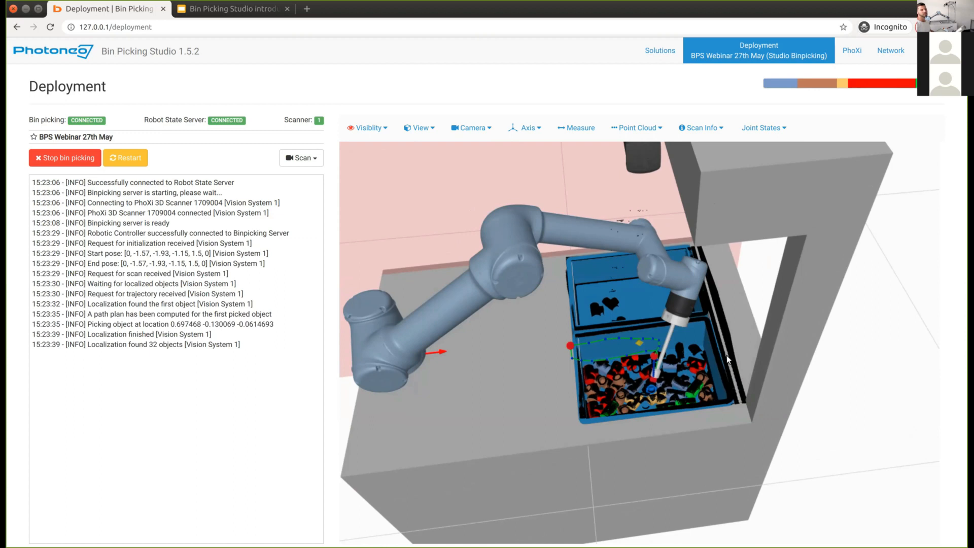
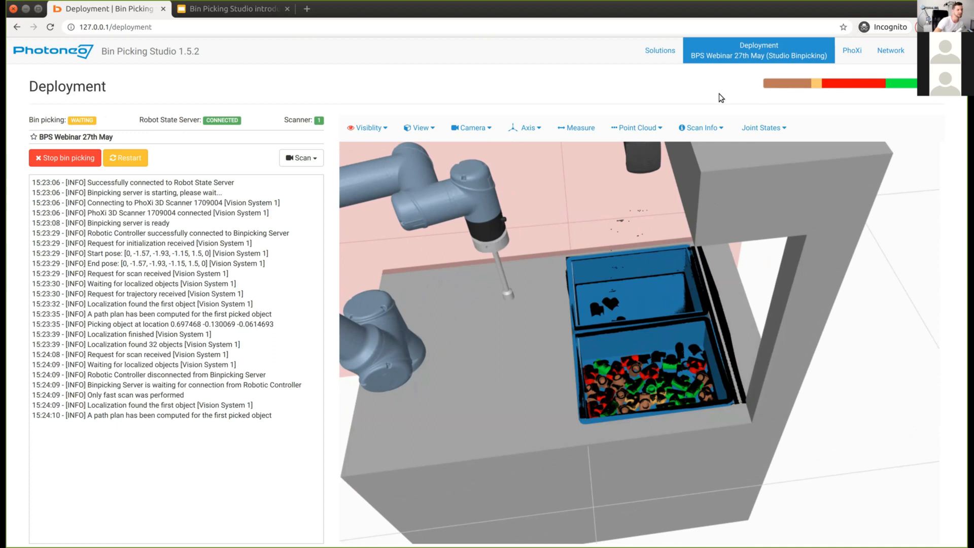
# Step: Open the Solutions list in a second tab beside the running deployment and switch to it
pyautogui.middleClick(400, 65)
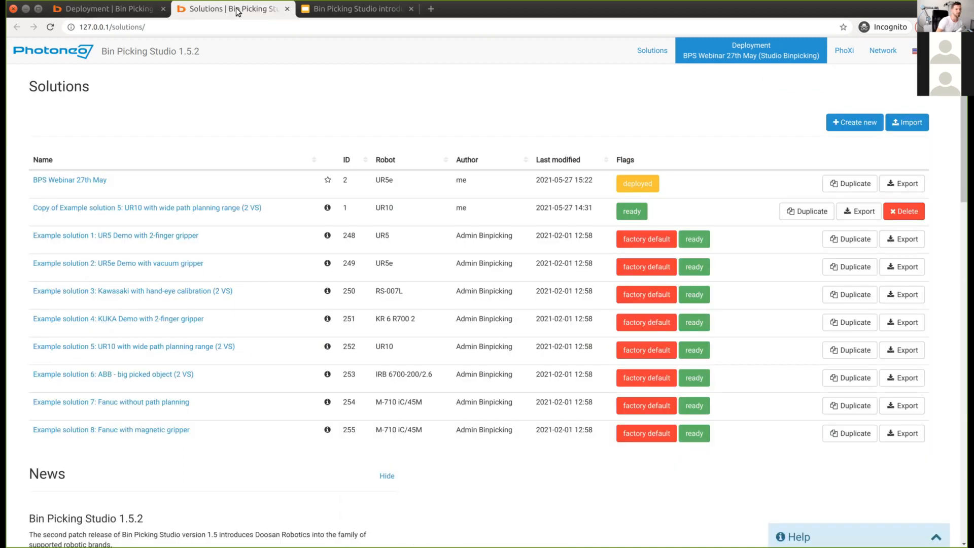
pyautogui.click(239, 10)
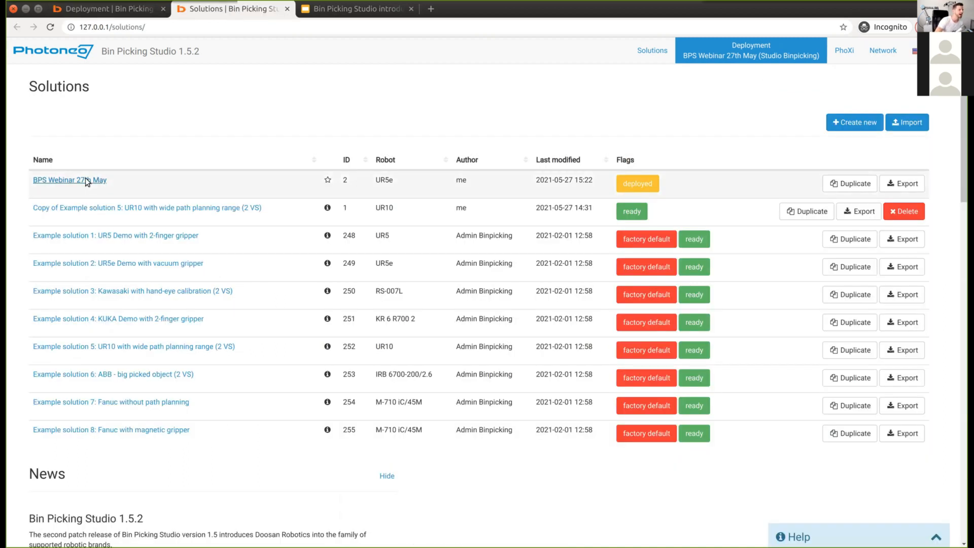
# Step: Open the Vacuum suction cup gripper's tool point settings in the BPS Webinar 27th May solution
pyautogui.click(48, 182)
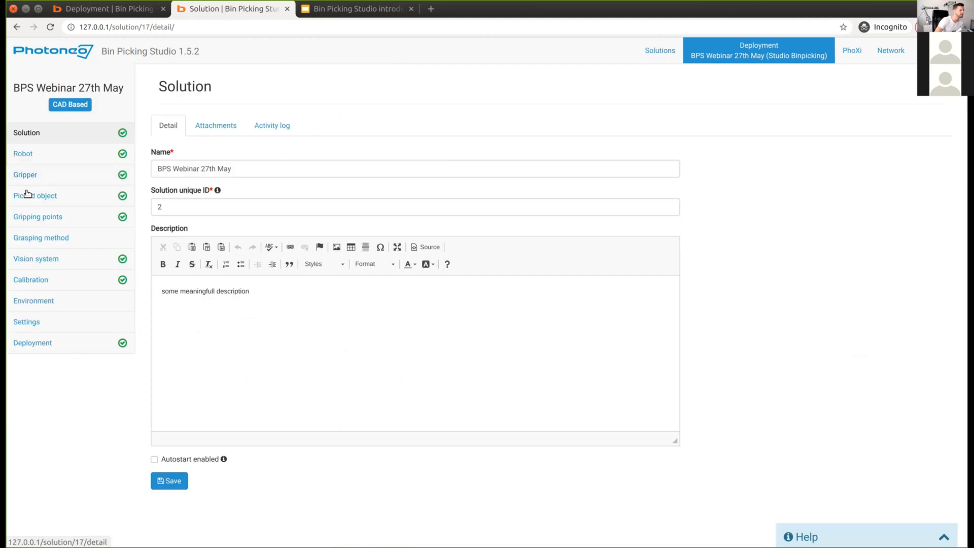
pyautogui.click(29, 176)
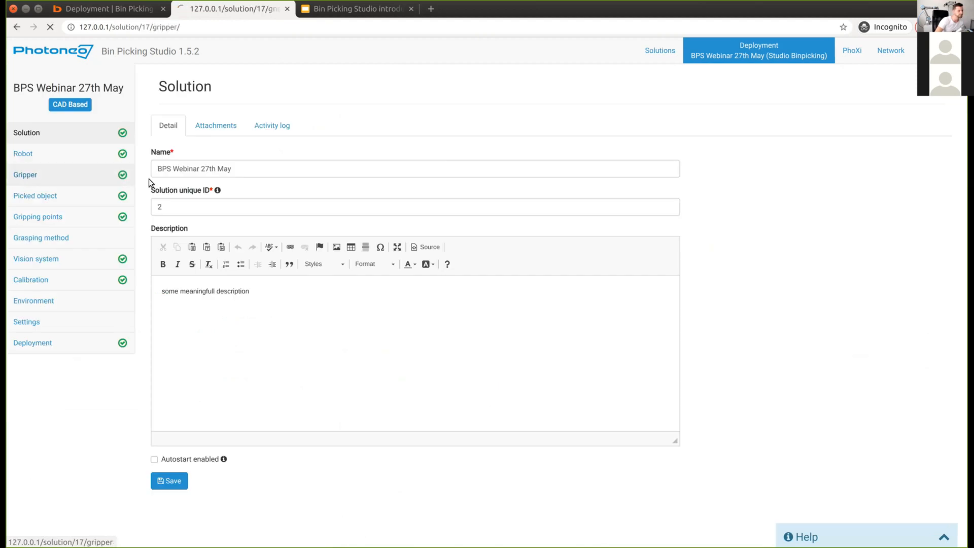
pyautogui.click(274, 303)
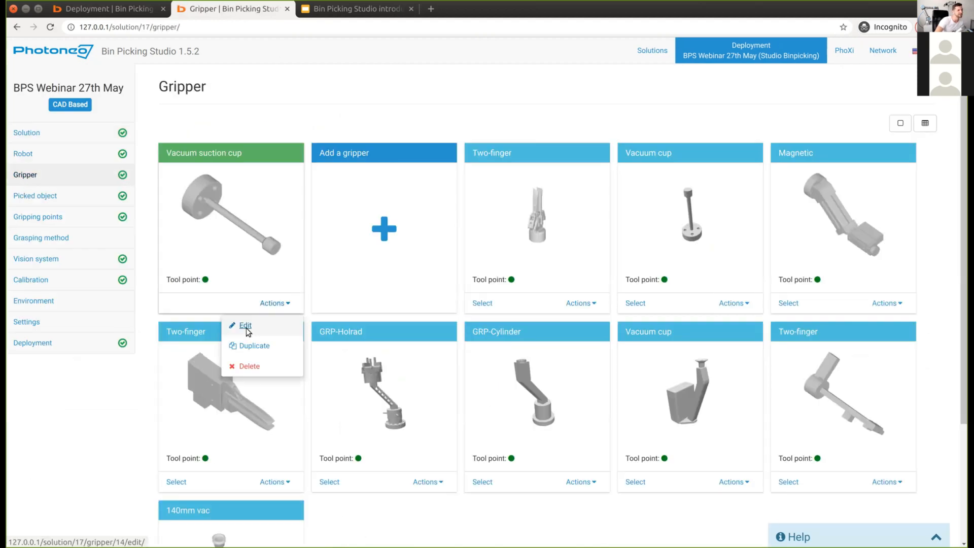
pyautogui.click(246, 322)
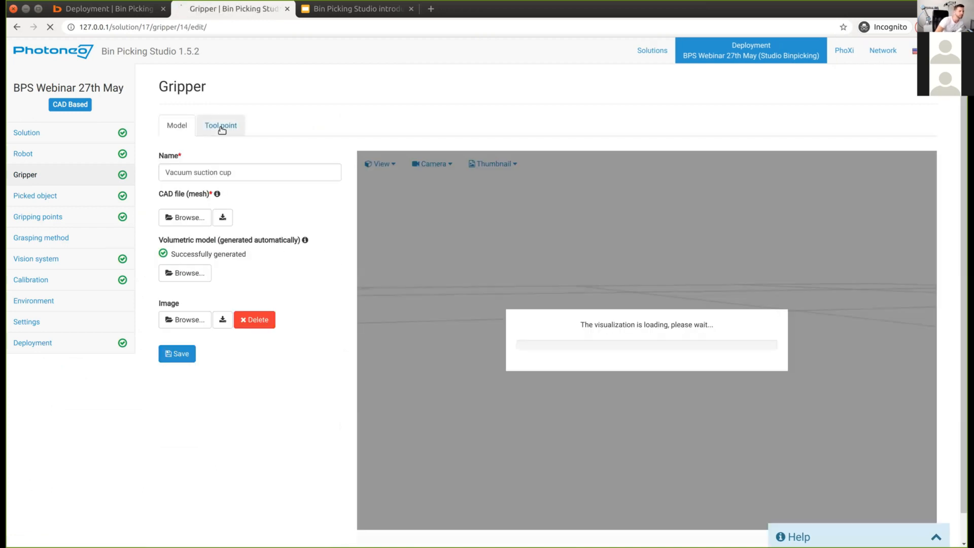
pyautogui.click(224, 127)
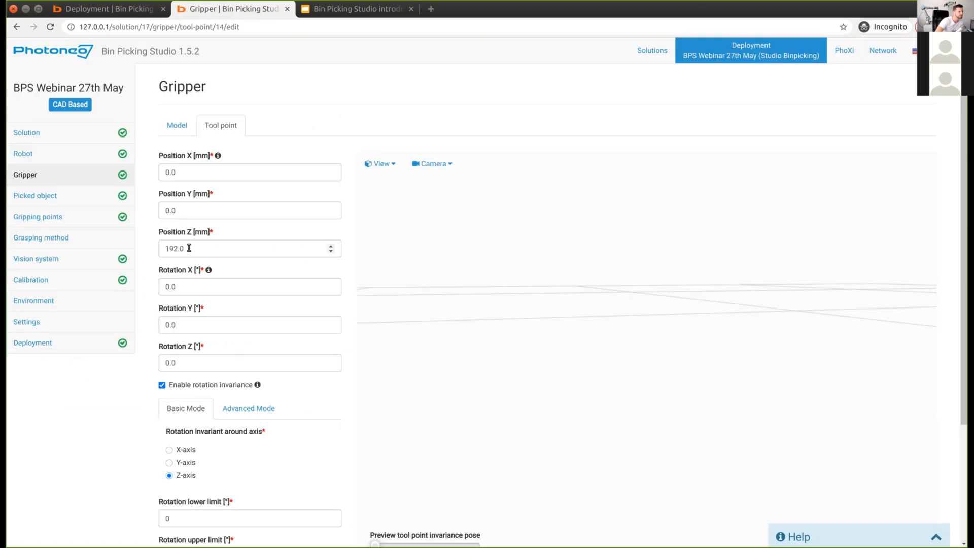
# Step: Lower the tool point Position Z from 192.0 to 186.0 mm, save, and return to Deployment
pyautogui.click(269, 243)
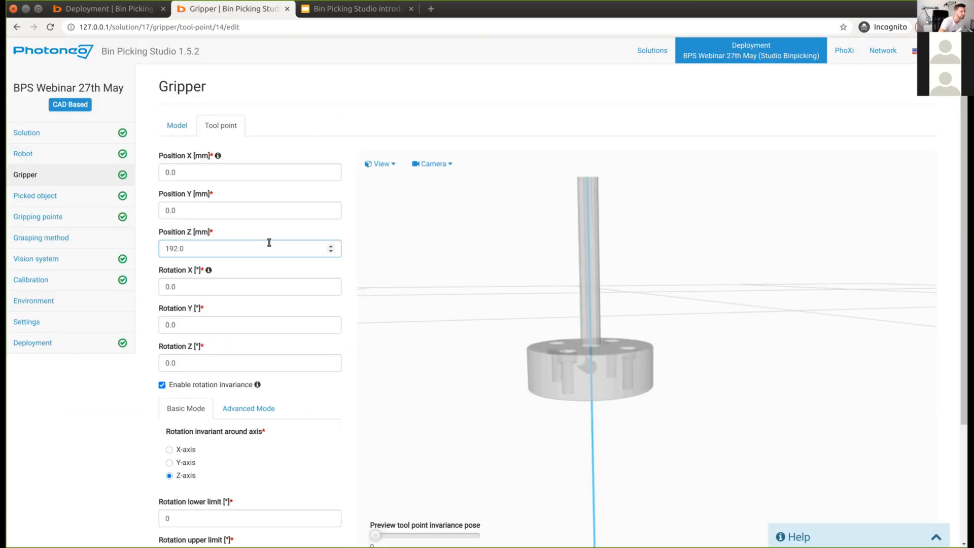
pyautogui.press('Delete')
pyautogui.press('Delete')
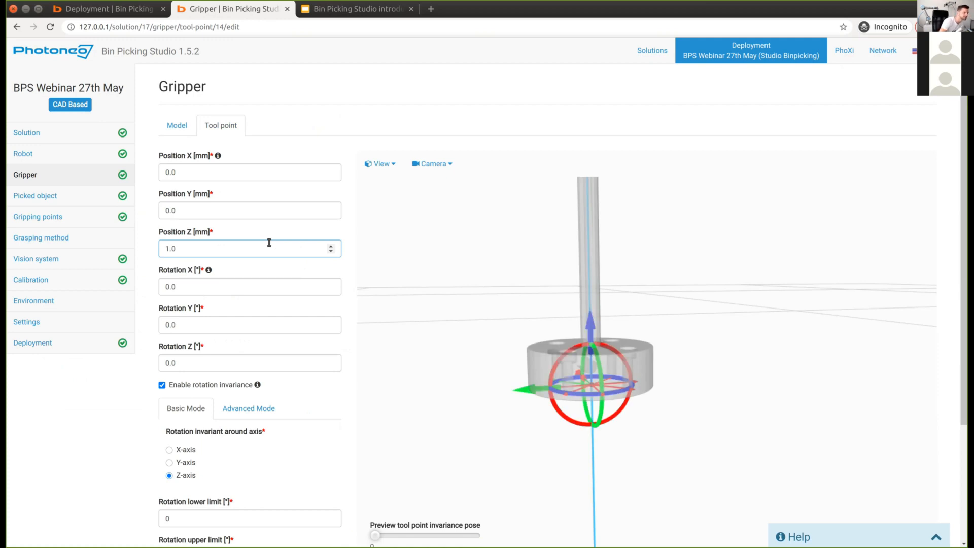
pyautogui.write('87')
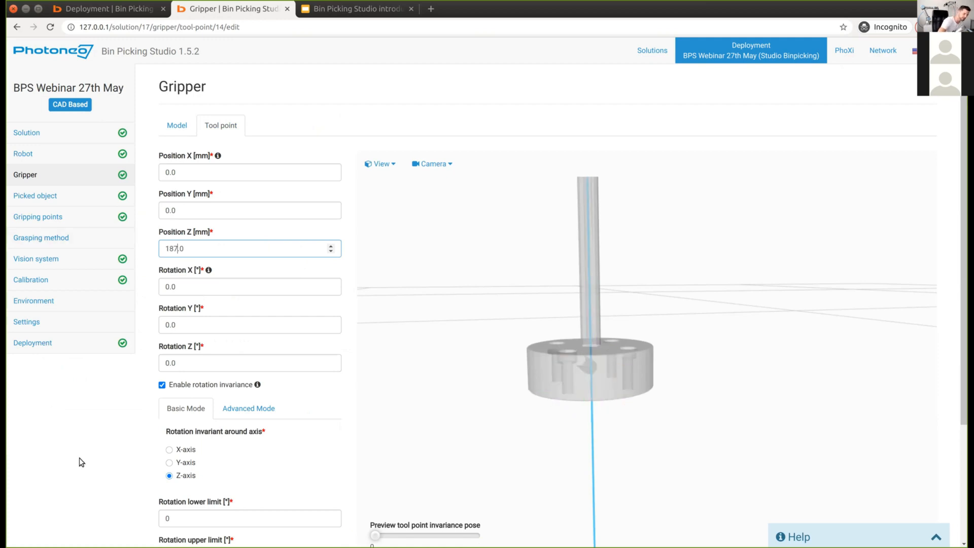
pyautogui.press('BackSpace')
pyautogui.write('6')
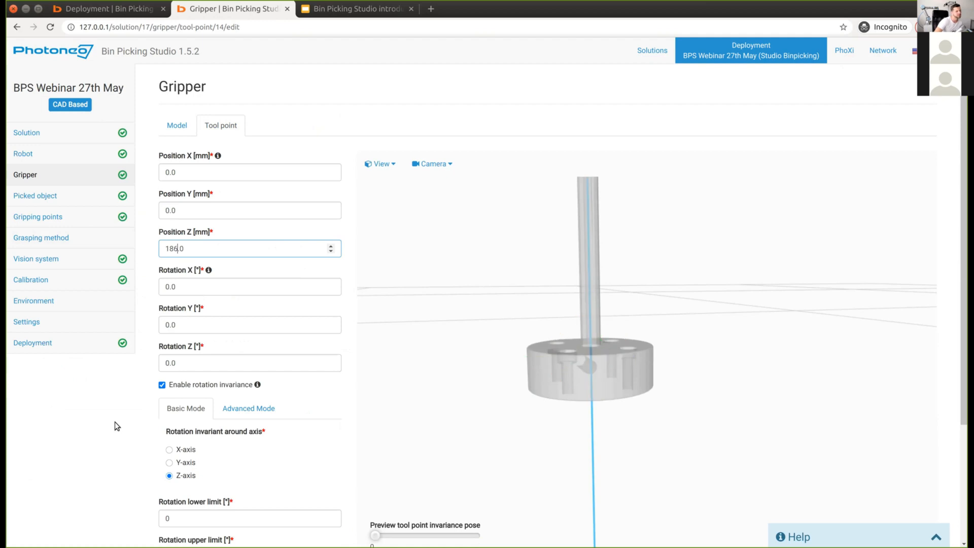
pyautogui.scroll(-5, 163, 483)
pyautogui.scroll(-1, 178, 503)
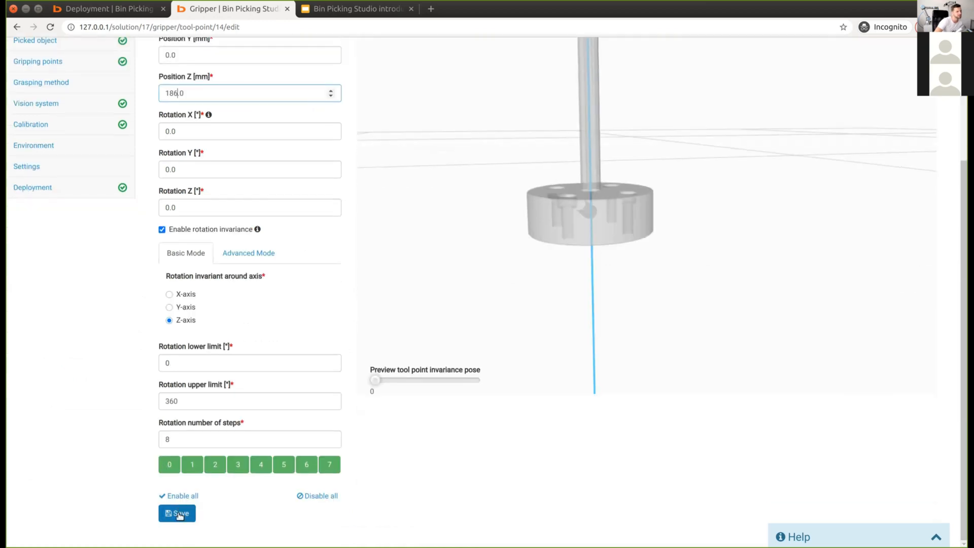
pyautogui.click(179, 515)
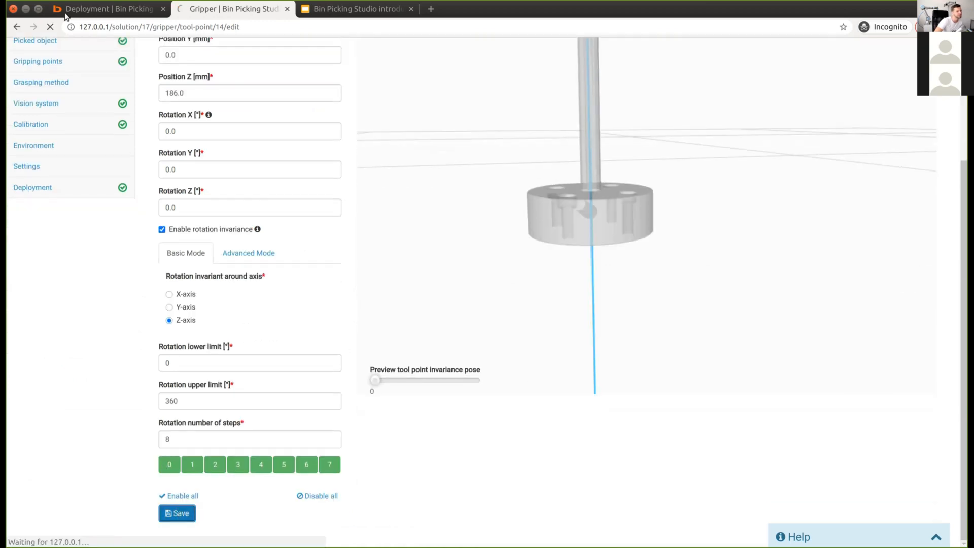
pyautogui.click(93, 9)
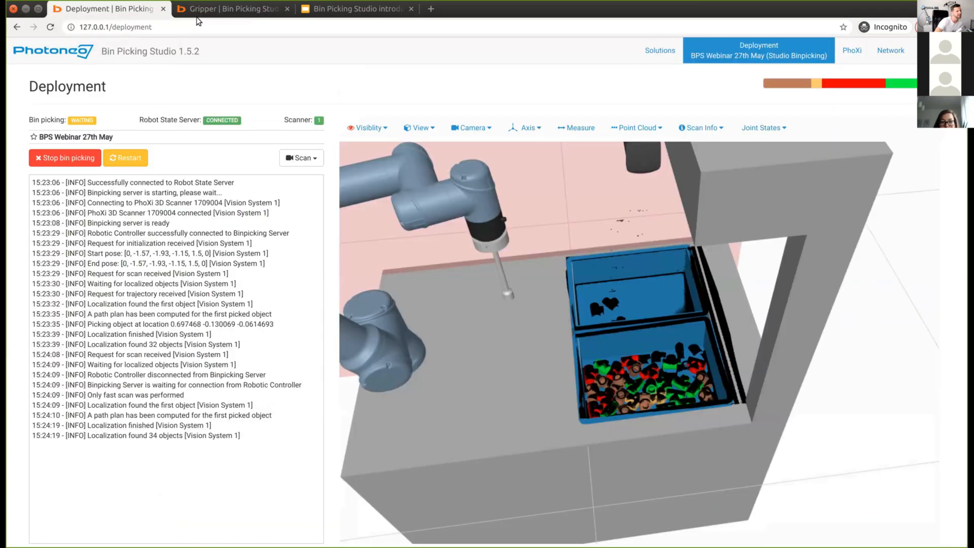
# Step: Restart bin picking so the robot runs with the 186.0 mm tool point
pyautogui.click(117, 160)
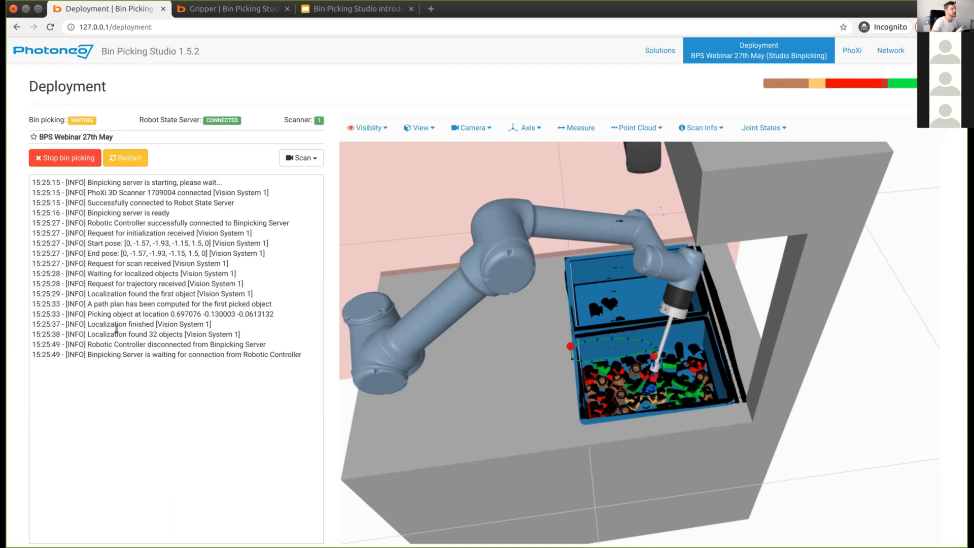
# Step: Stop the running bin picking and go back to the gripper tool point form
pyautogui.click(240, 14)
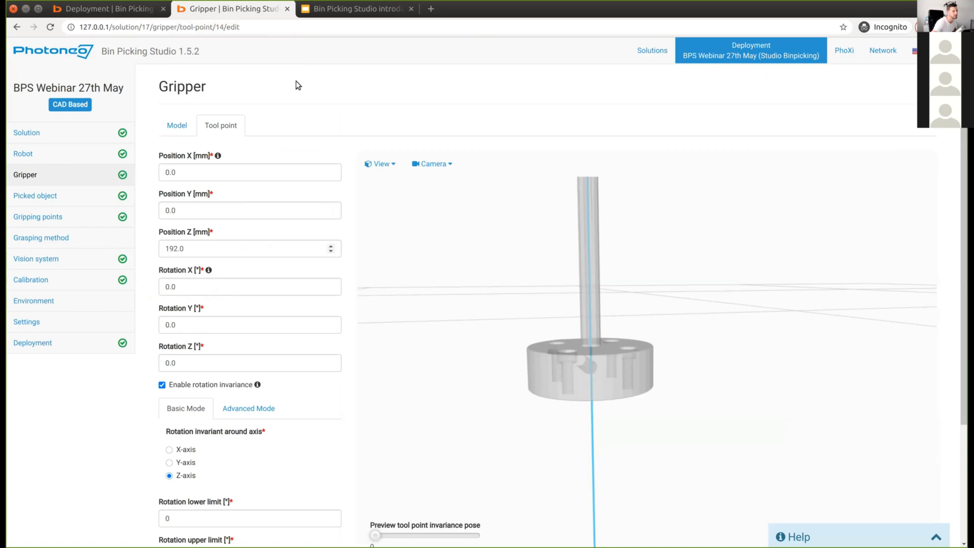
pyautogui.scroll(-3, 296, 82)
pyautogui.scroll(3, 295, 83)
pyautogui.click(124, 12)
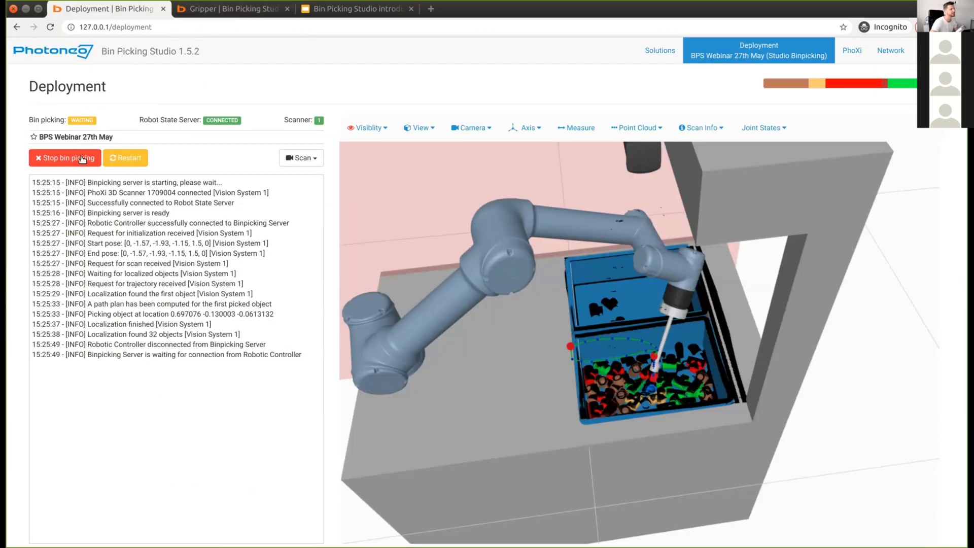
pyautogui.click(75, 158)
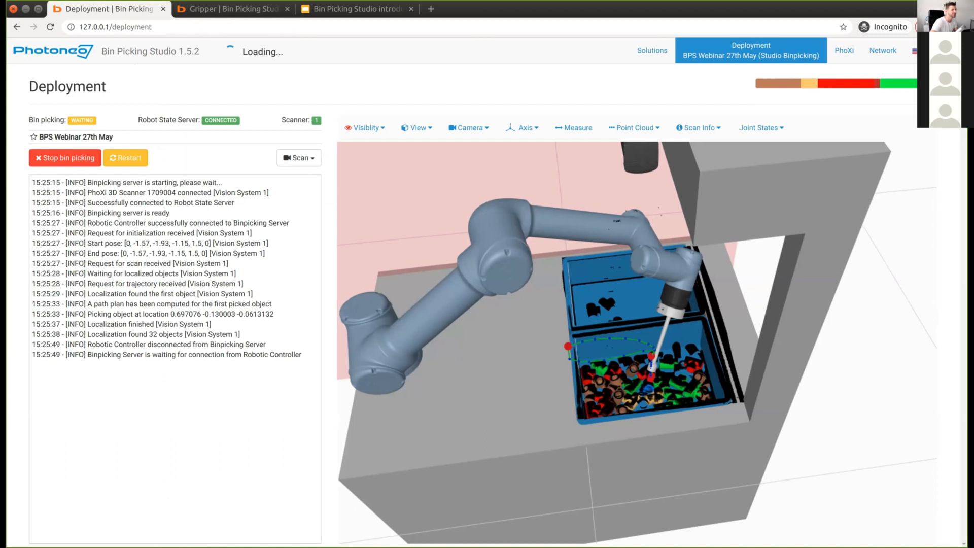
pyautogui.click(235, 11)
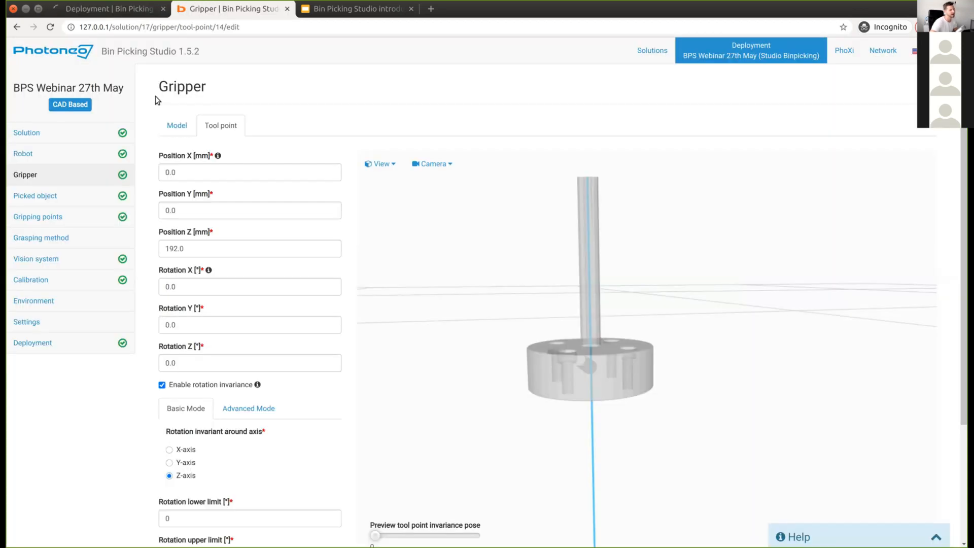
pyautogui.click(133, 11)
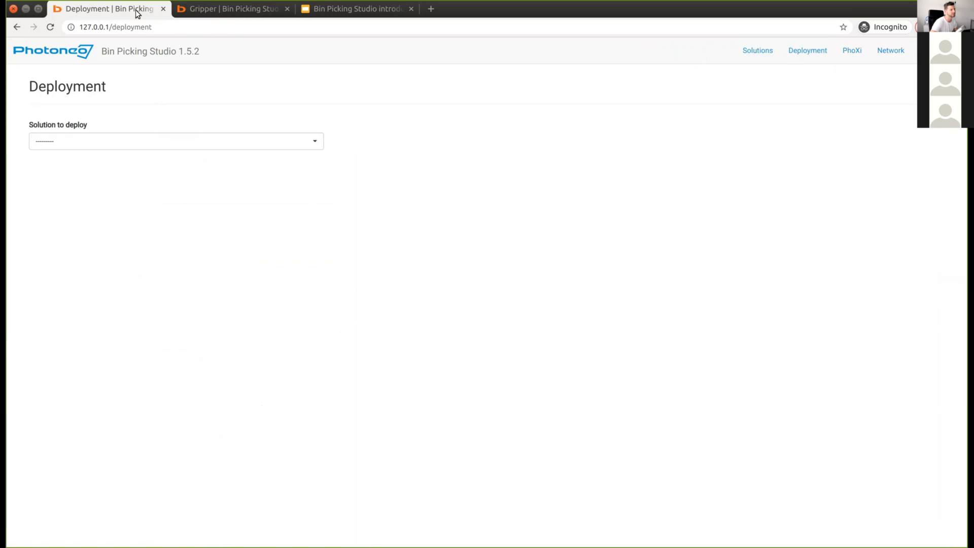
pyautogui.click(231, 11)
# Step: Change the tool point Position Z to 185 mm and save it
pyautogui.press('BackSpace')
pyautogui.press('BackSpace')
pyautogui.press('BackSpace')
pyautogui.press('BackSpace')
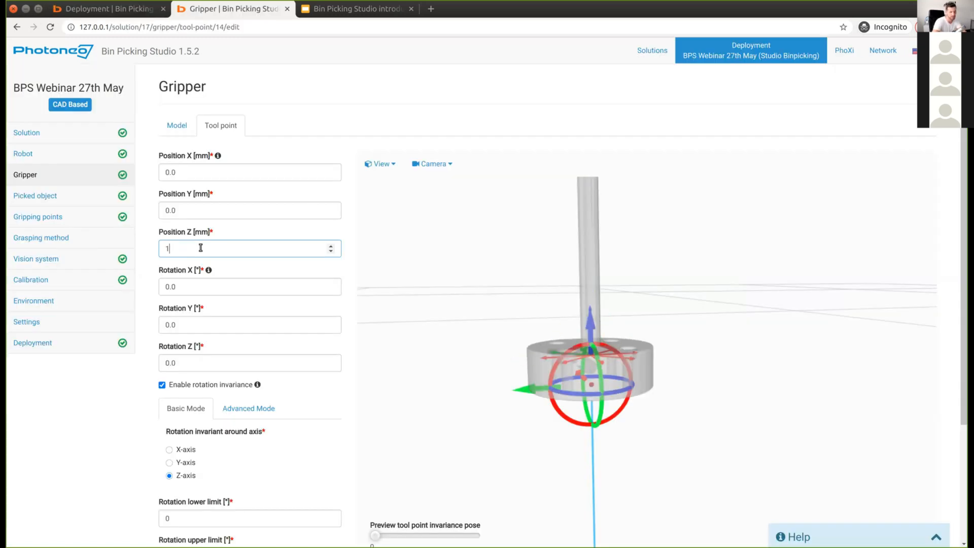
pyautogui.write('86')
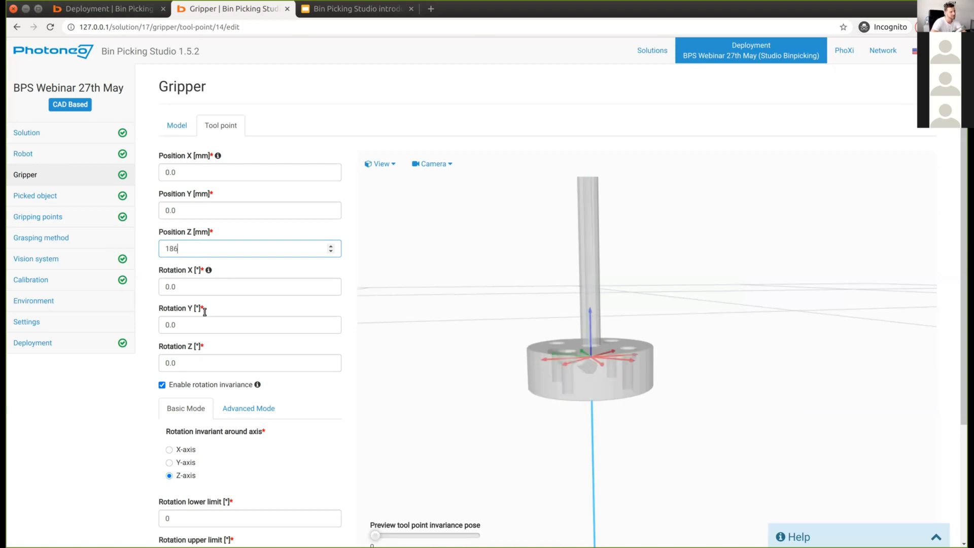
pyautogui.press('BackSpace')
pyautogui.write('7')
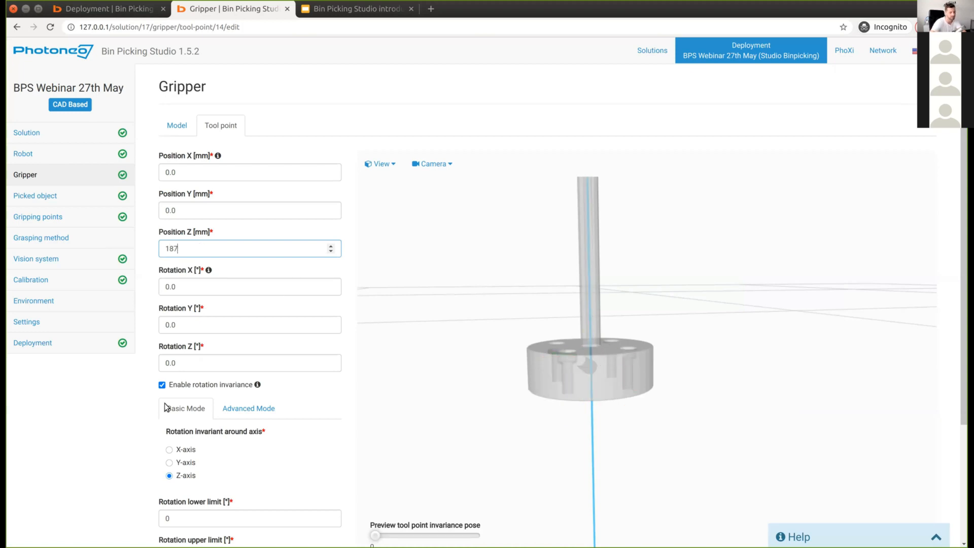
pyautogui.press('BackSpace')
pyautogui.write('5')
pyautogui.scroll(-3, 127, 474)
pyautogui.click(186, 511)
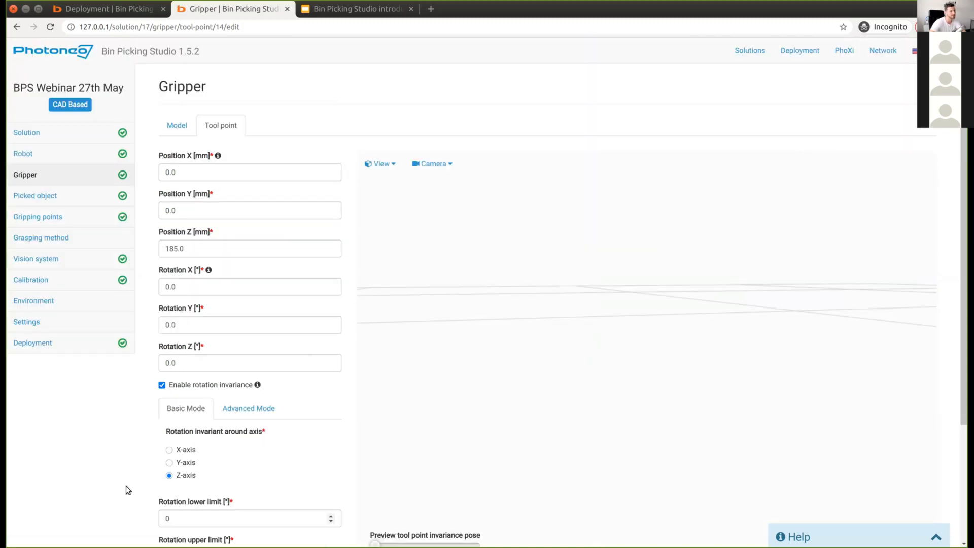
# Step: Select BPS Webinar 27th May as the solution to deploy on the Deployment page
pyautogui.click(131, 10)
pyautogui.click(87, 145)
pyautogui.click(63, 173)
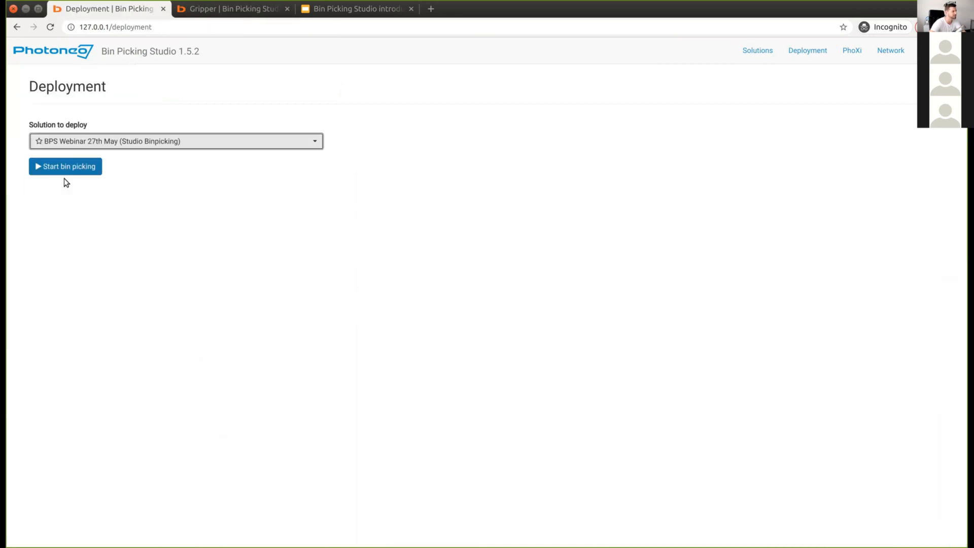
# Step: Start bin picking with BPS Webinar 27th May and confirm the deploy dialog
pyautogui.click(65, 168)
pyautogui.click(612, 148)
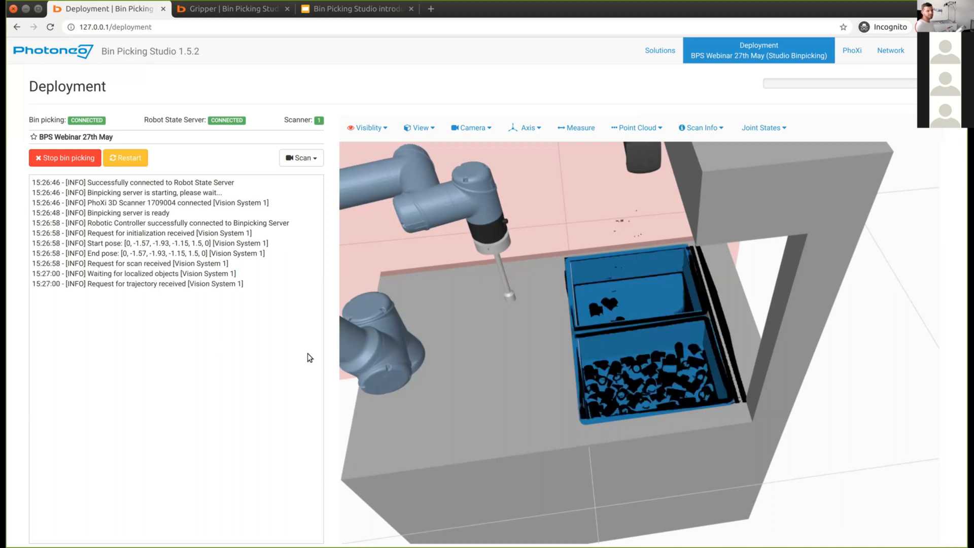
# Step: Watch the robot pick parts in the 3-D view as localized objects drop from 33 to 17
pyautogui.moveTo(713, 475); pyautogui.dragTo(702, 417)
pyautogui.scroll(-3, 702, 417)
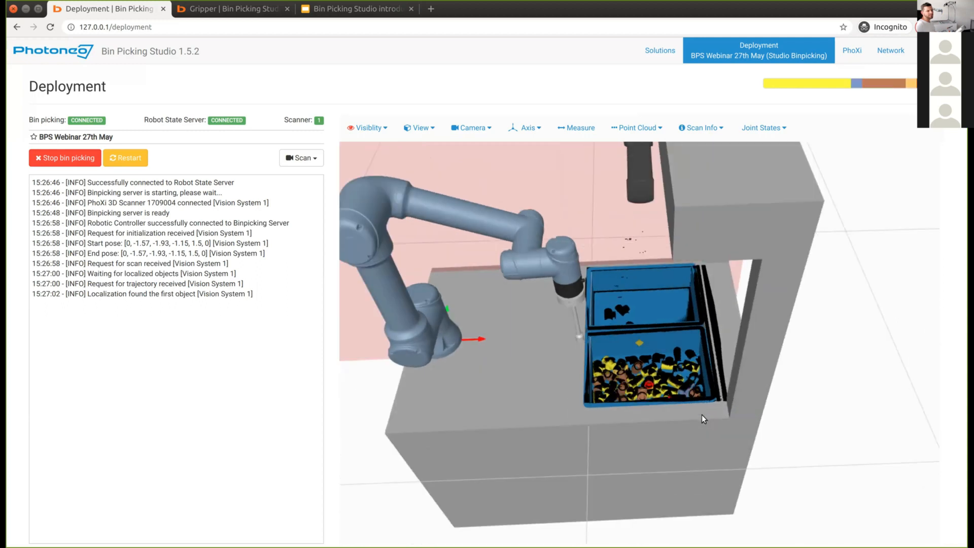
pyautogui.scroll(2, 699, 418)
pyautogui.scroll(2, 698, 418)
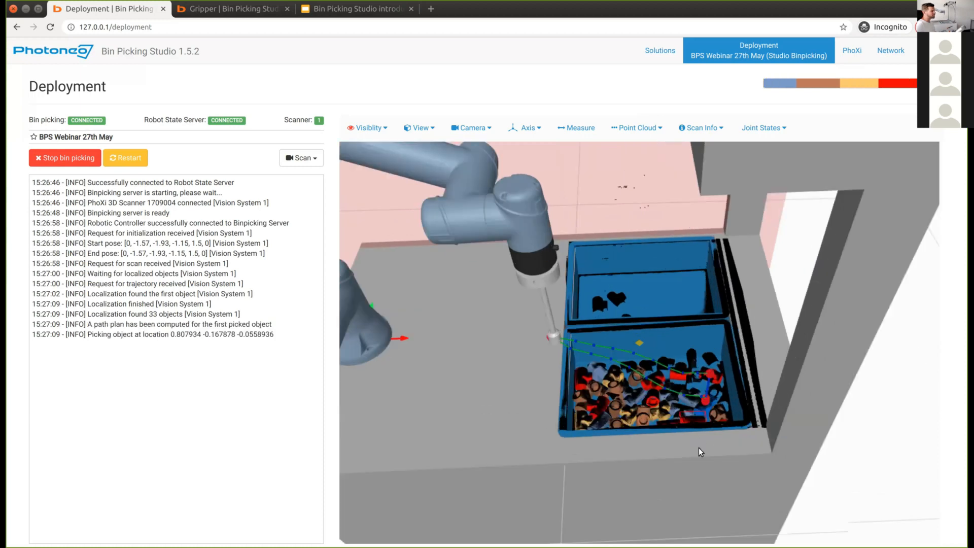
pyautogui.scroll(1, 698, 437)
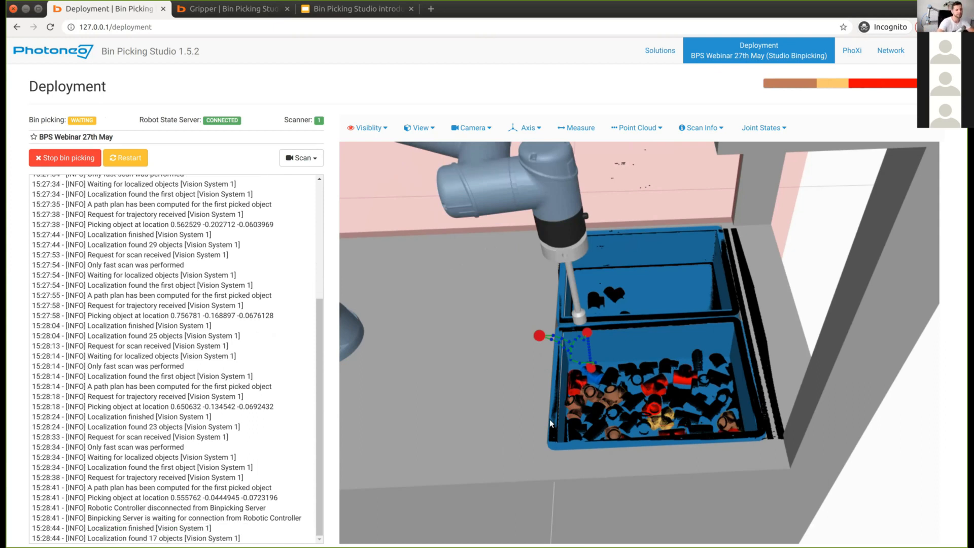
pyautogui.moveTo(553, 432); pyautogui.dragTo(487, 244)
pyautogui.scroll(-3, 495, 260)
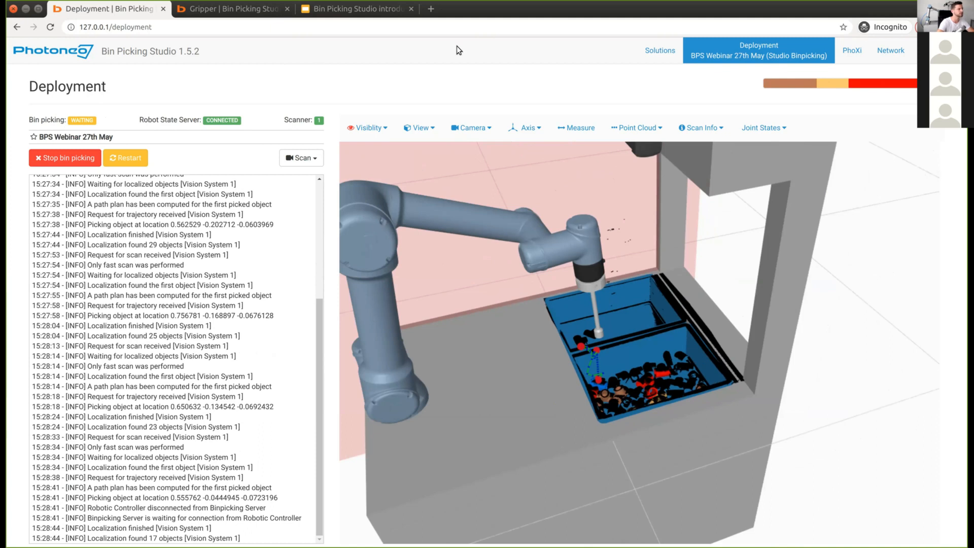
pyautogui.click(214, 8)
# Step: Review the BPS Webinar 27th May Settings page: collision checking, path planning and picking priority
pyautogui.click(54, 321)
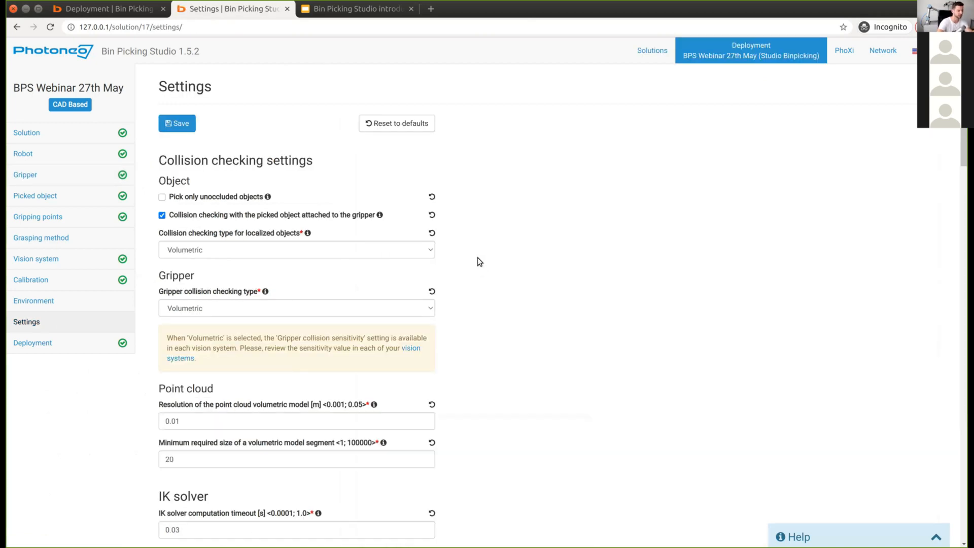
pyautogui.scroll(-10, 477, 258)
pyautogui.scroll(-10, 482, 292)
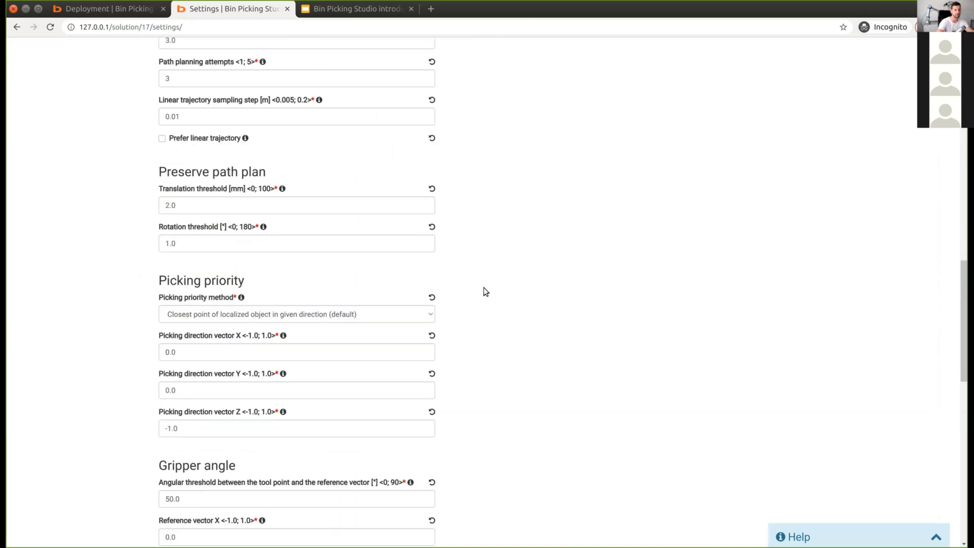
pyautogui.scroll(-5, 487, 299)
pyautogui.scroll(1, 488, 304)
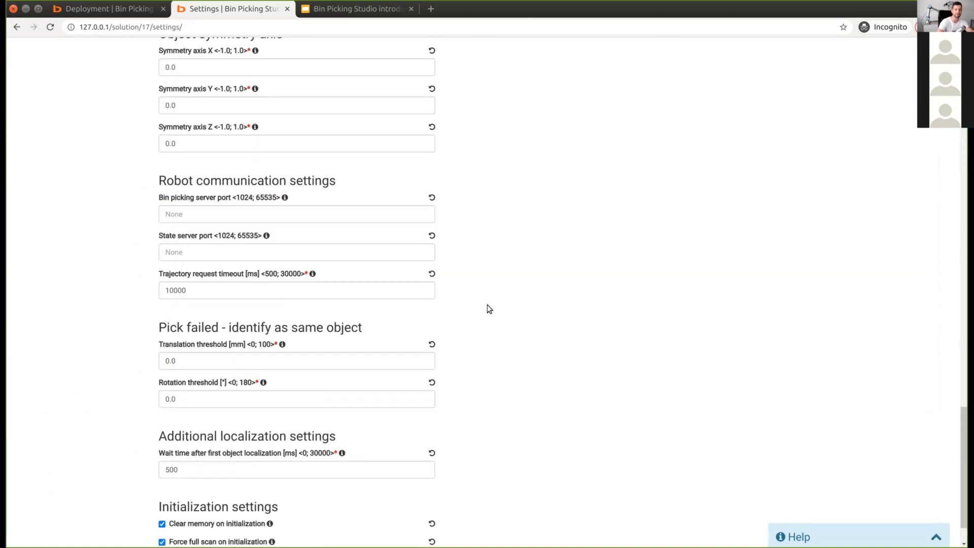
pyautogui.scroll(7, 486, 309)
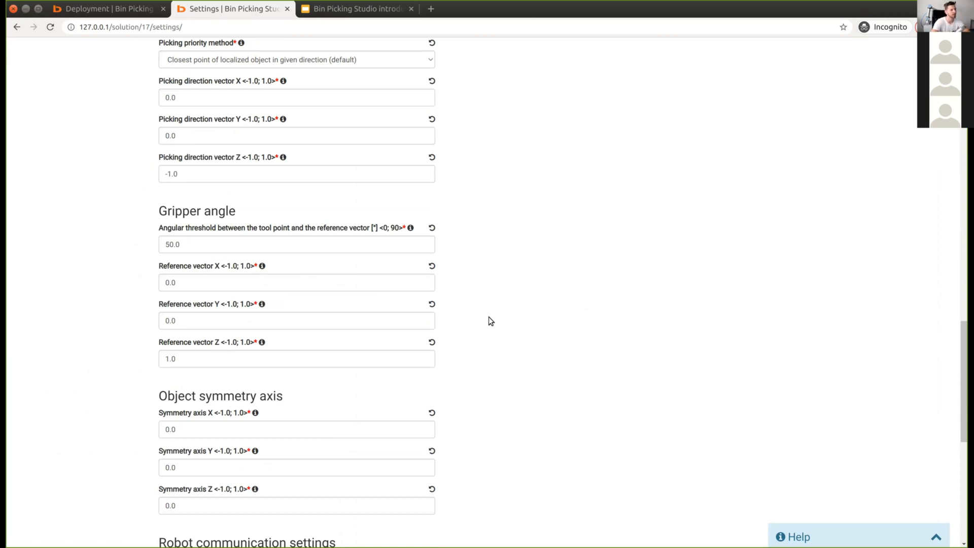
pyautogui.scroll(10, 482, 312)
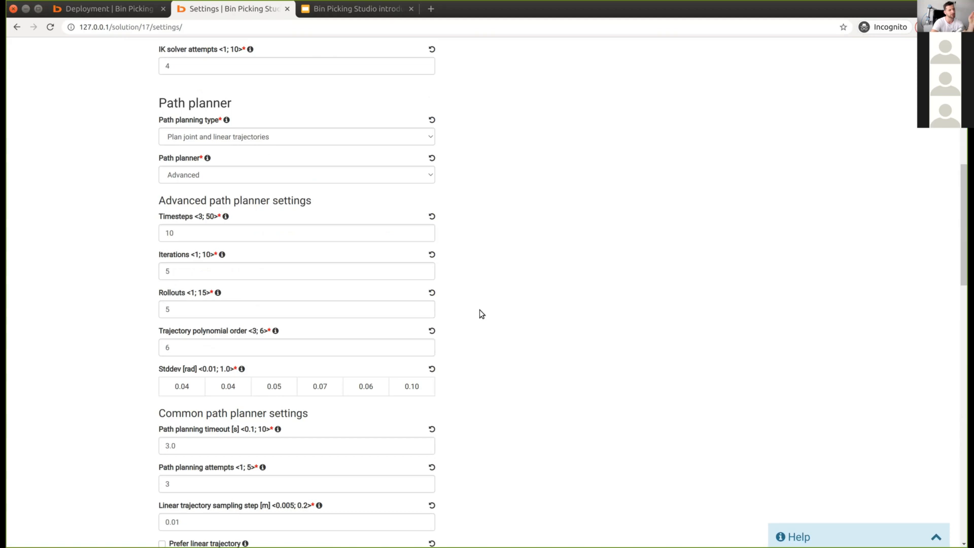
pyautogui.scroll(10, 479, 309)
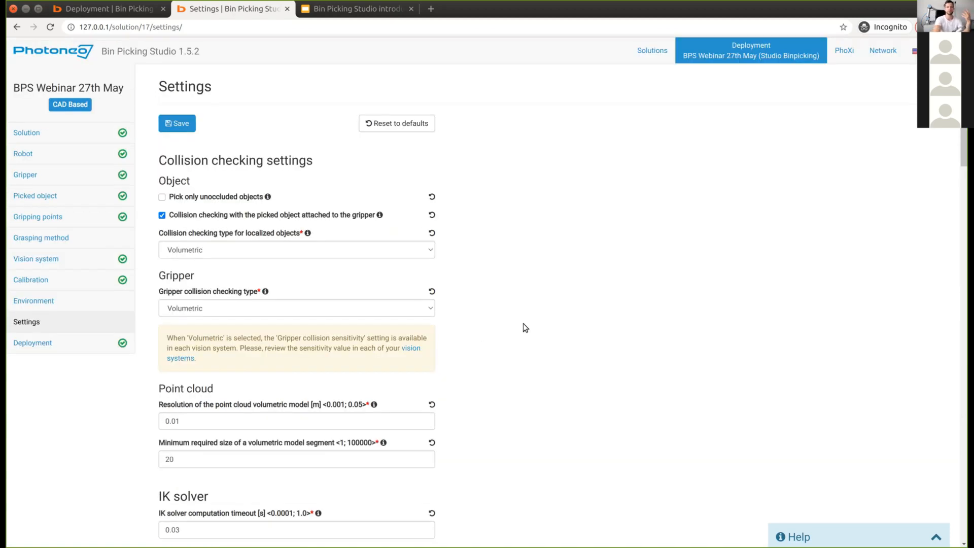